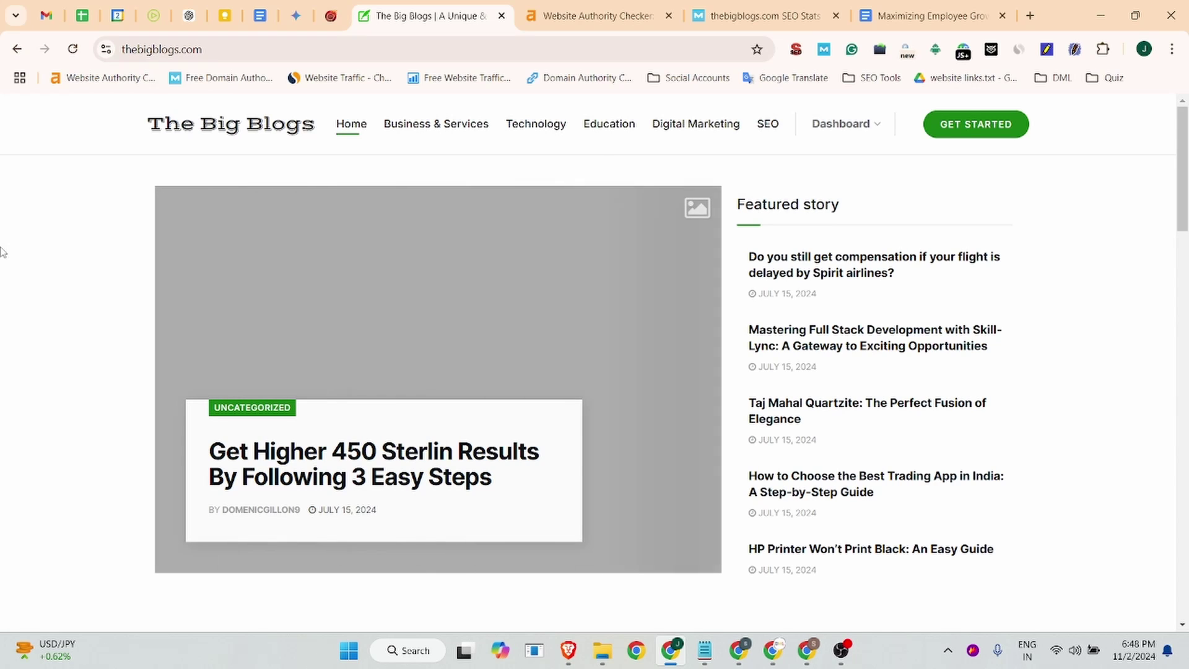
Look through the thebigblogs.com homepage, from the featured posts down to the latest stories and recommendations.
left_click(213, 46)
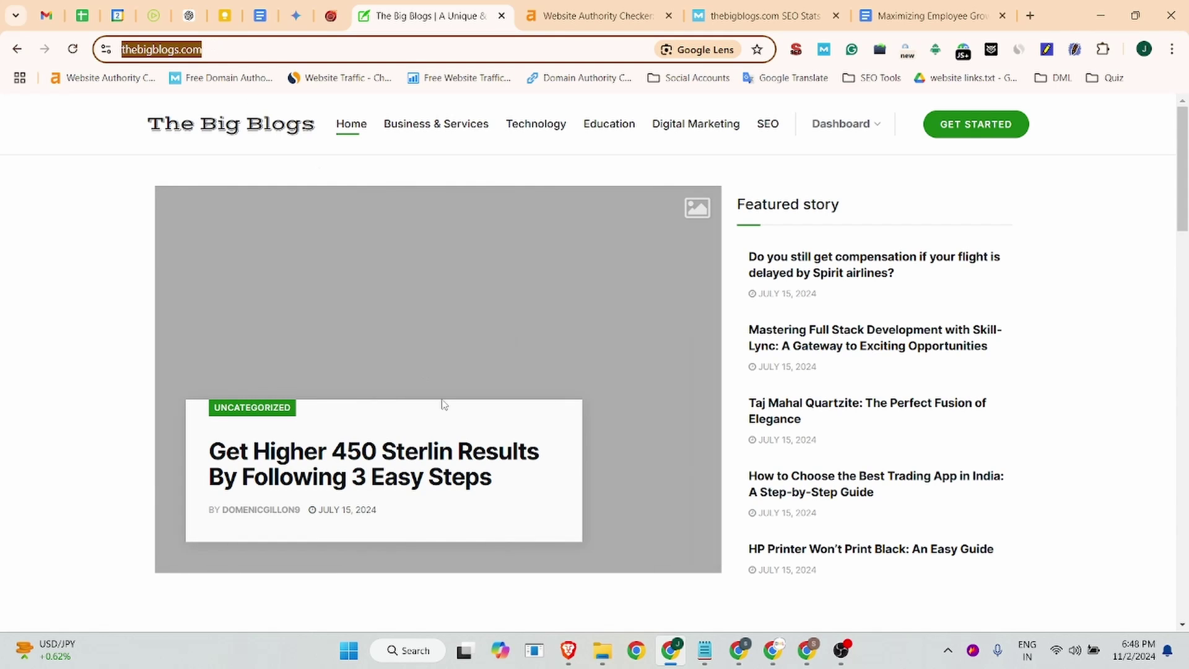
scroll(444, 403, "down", 15)
scroll(664, 363, "up", 13)
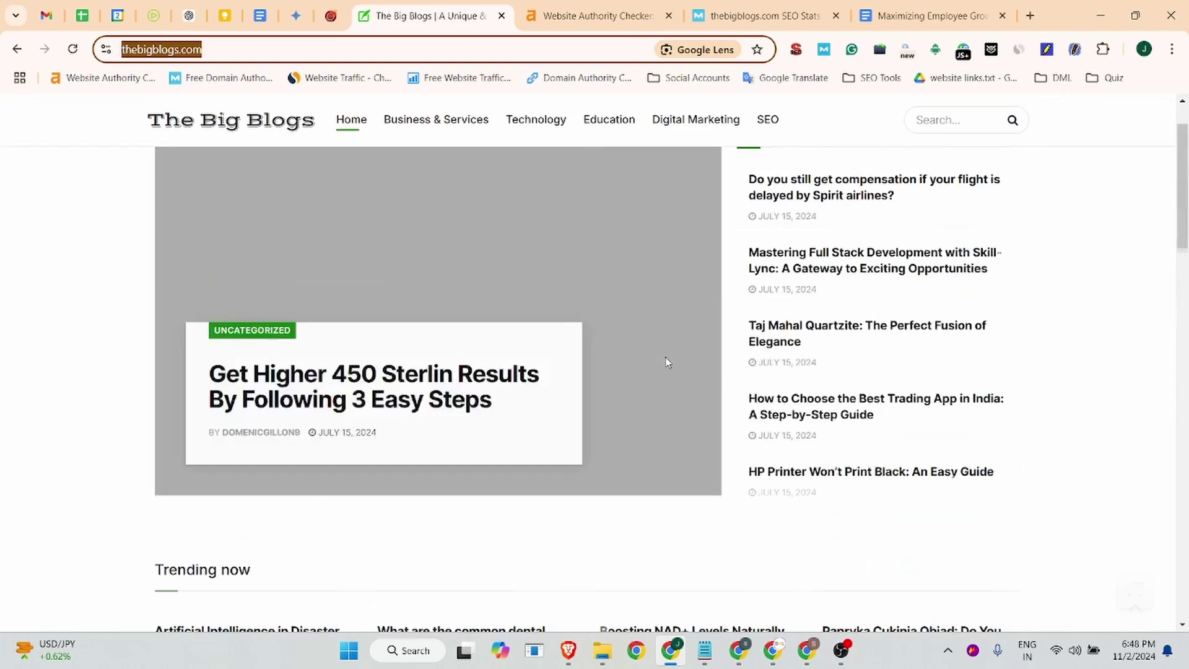
scroll(667, 362, "down", 15)
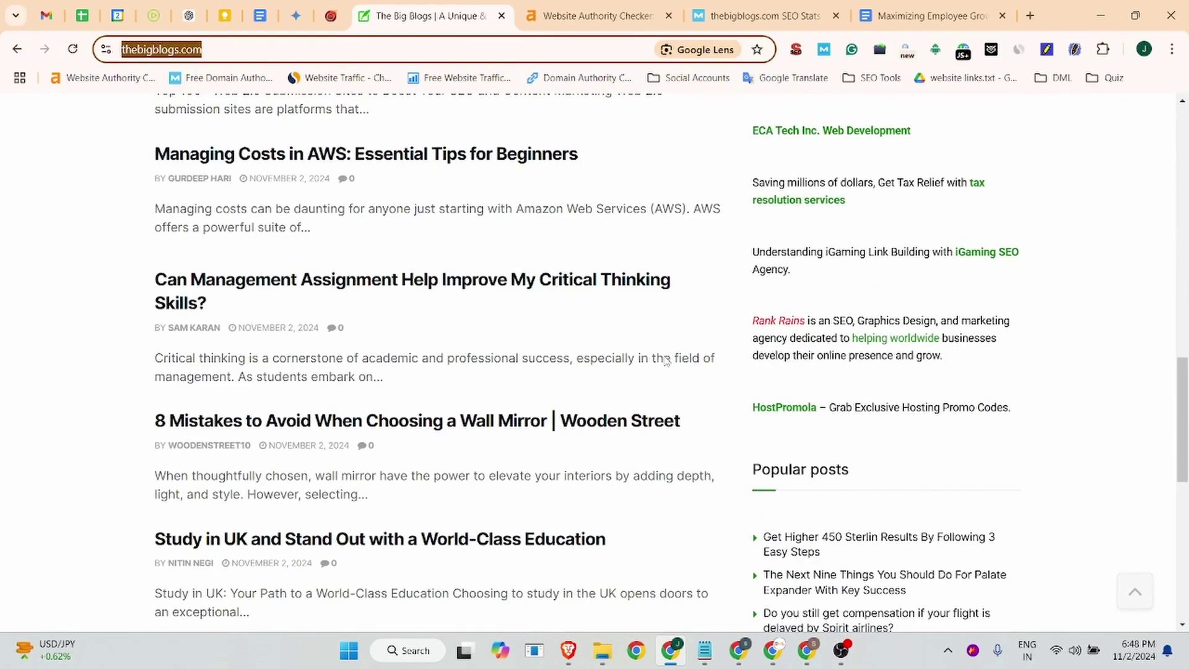
scroll(690, 348, "up", 12)
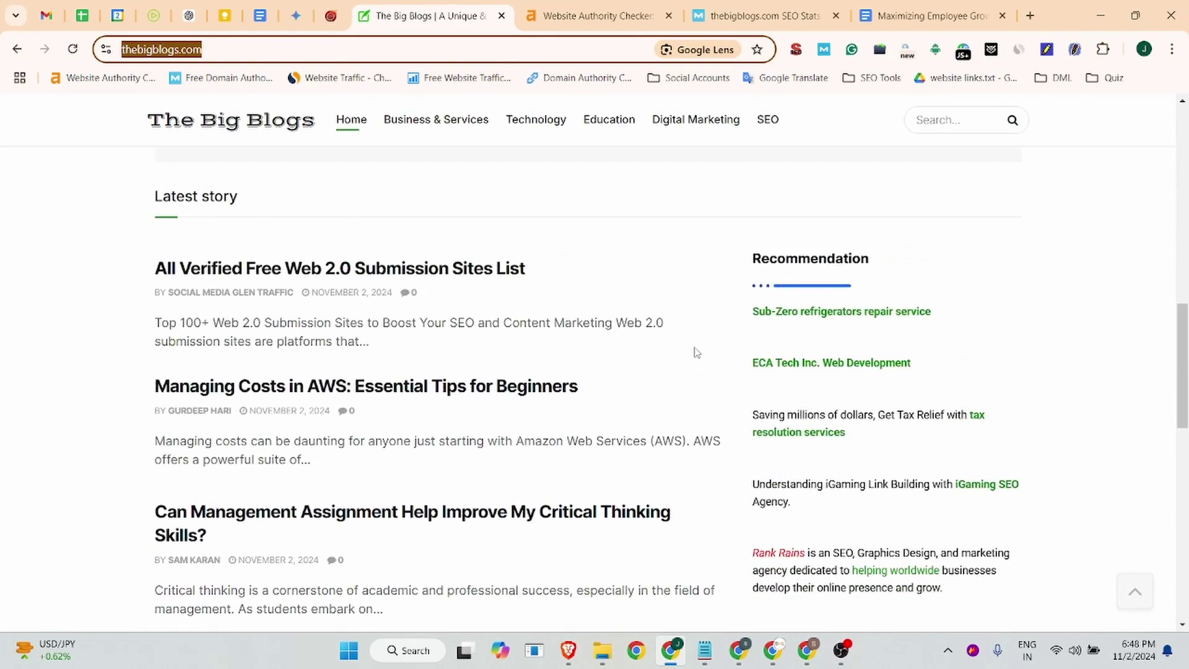
Review the authority, backlink and spam metrics for thebigblogs.com in the Ahrefs and Moz reports.
left_click(591, 18)
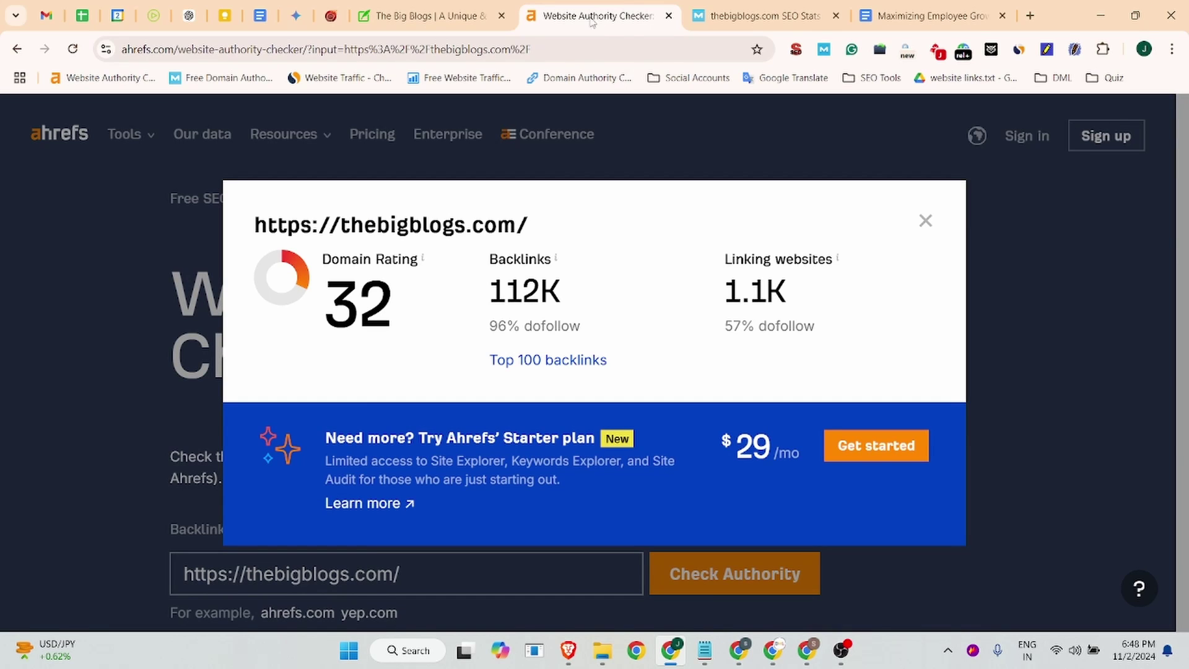
left_click(746, 18)
scroll(438, 312, "down", 5)
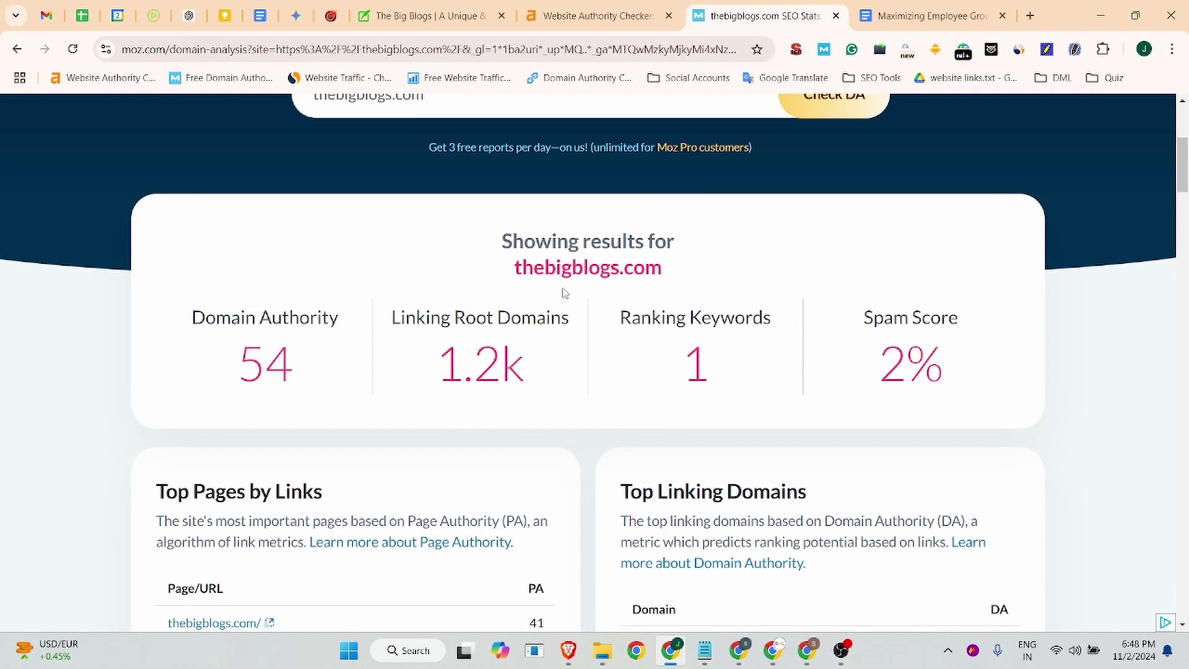
Examine The Big Blogs' visits over time and visitor geography with the Similarweb extension.
left_click(420, 9)
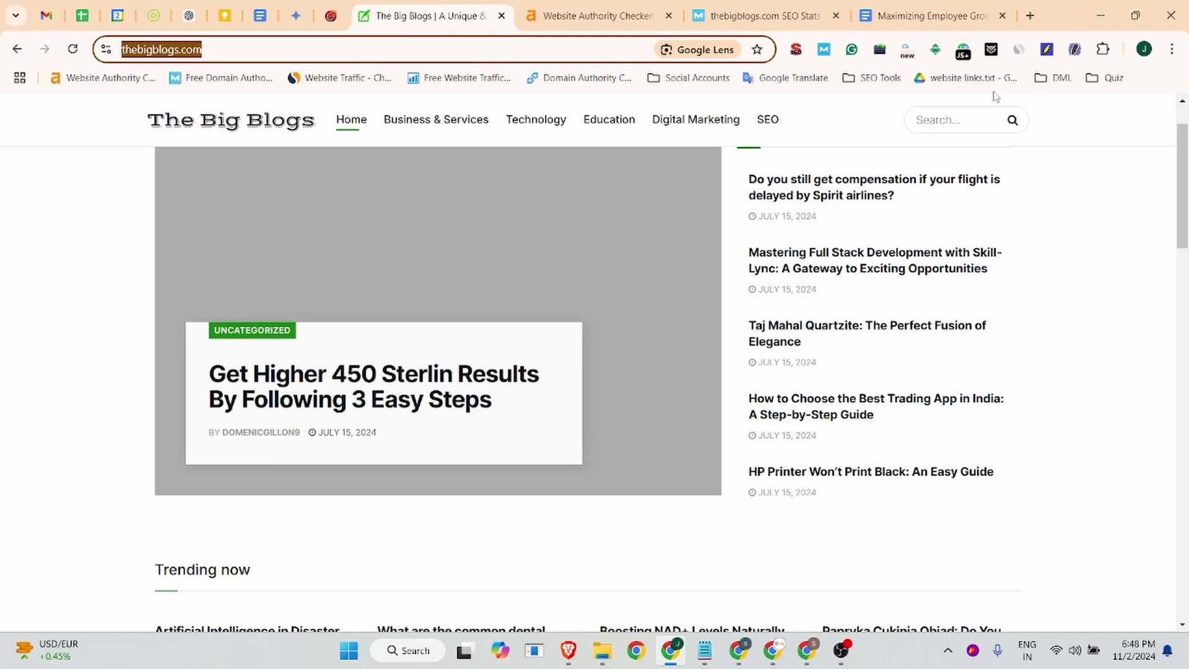
left_click(1019, 49)
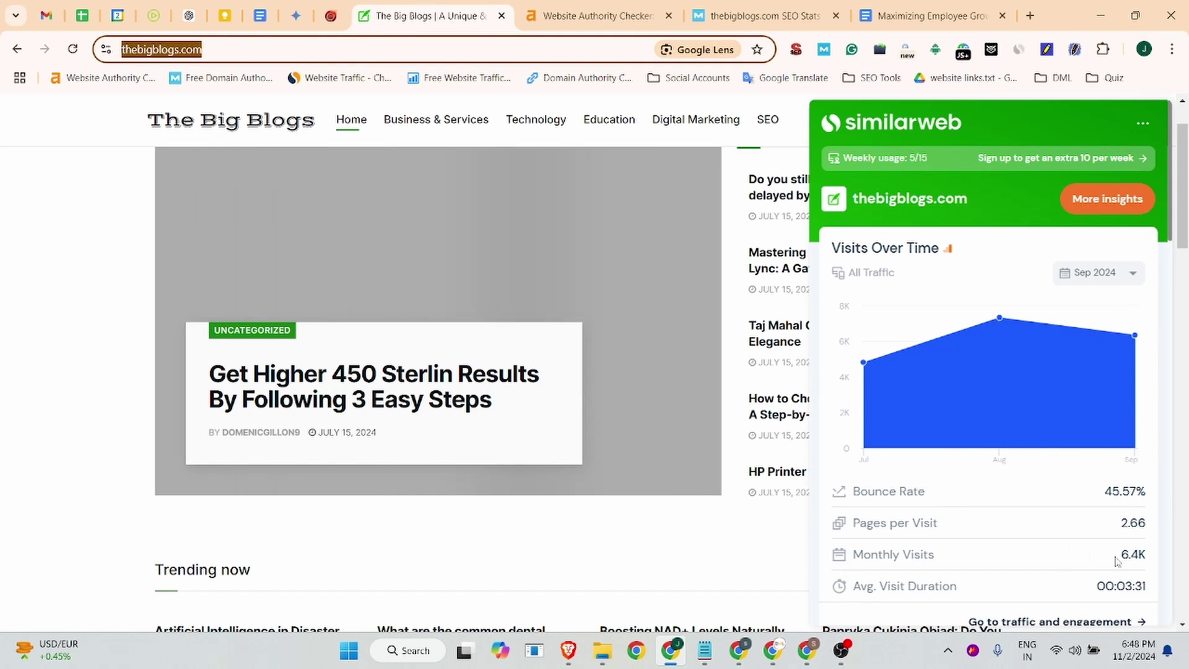
scroll(1047, 492, "down", 5)
scroll(1040, 480, "down", 4)
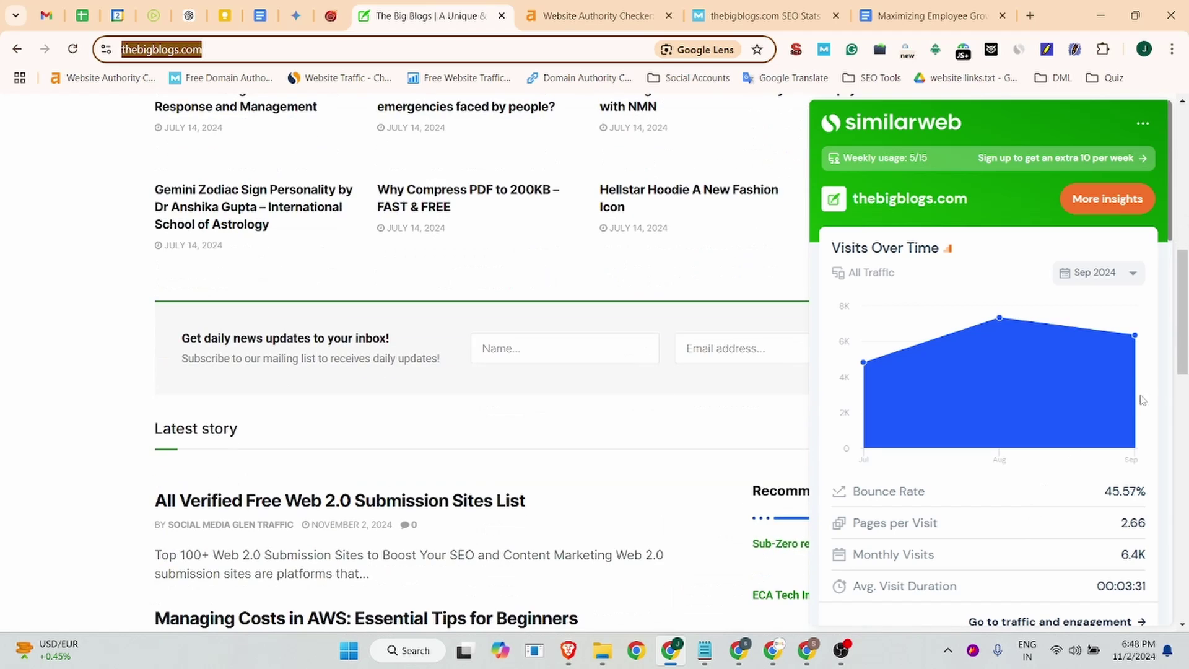
left_click(1147, 374)
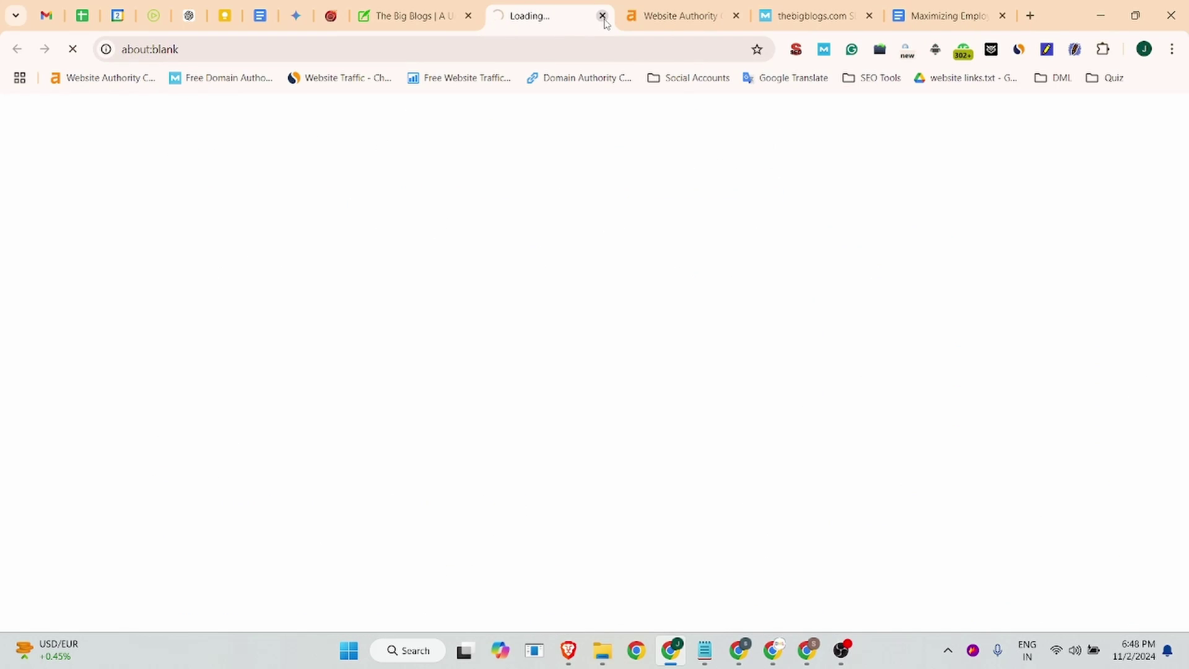
left_click(412, 15)
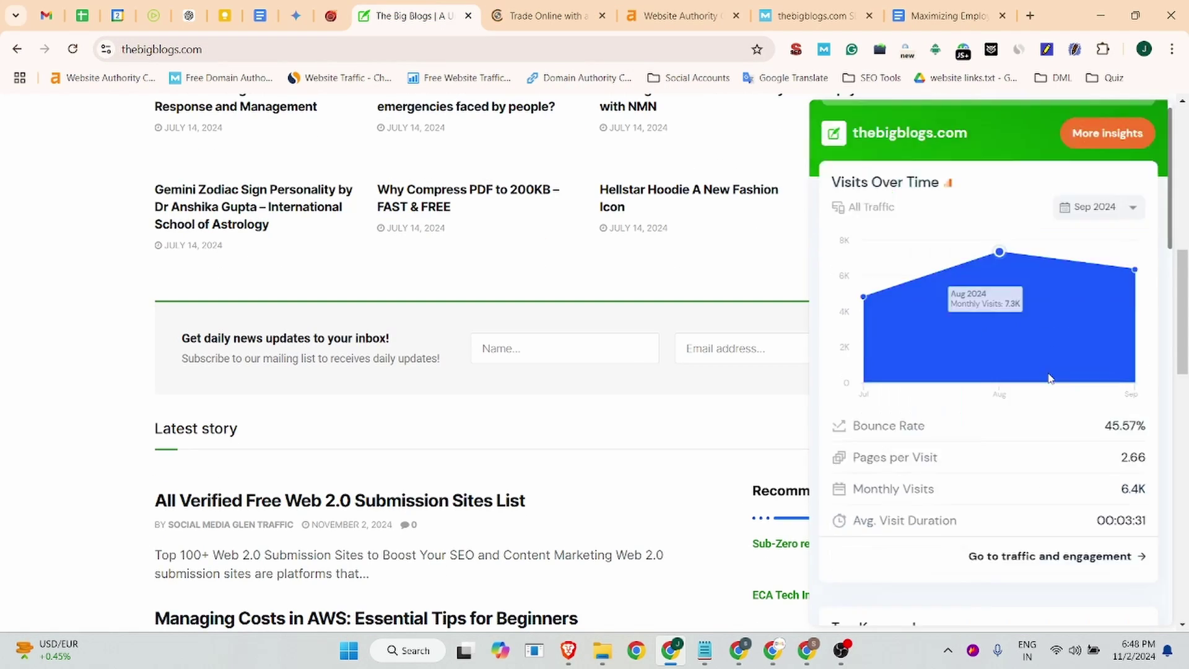
scroll(1050, 378, "down", 10)
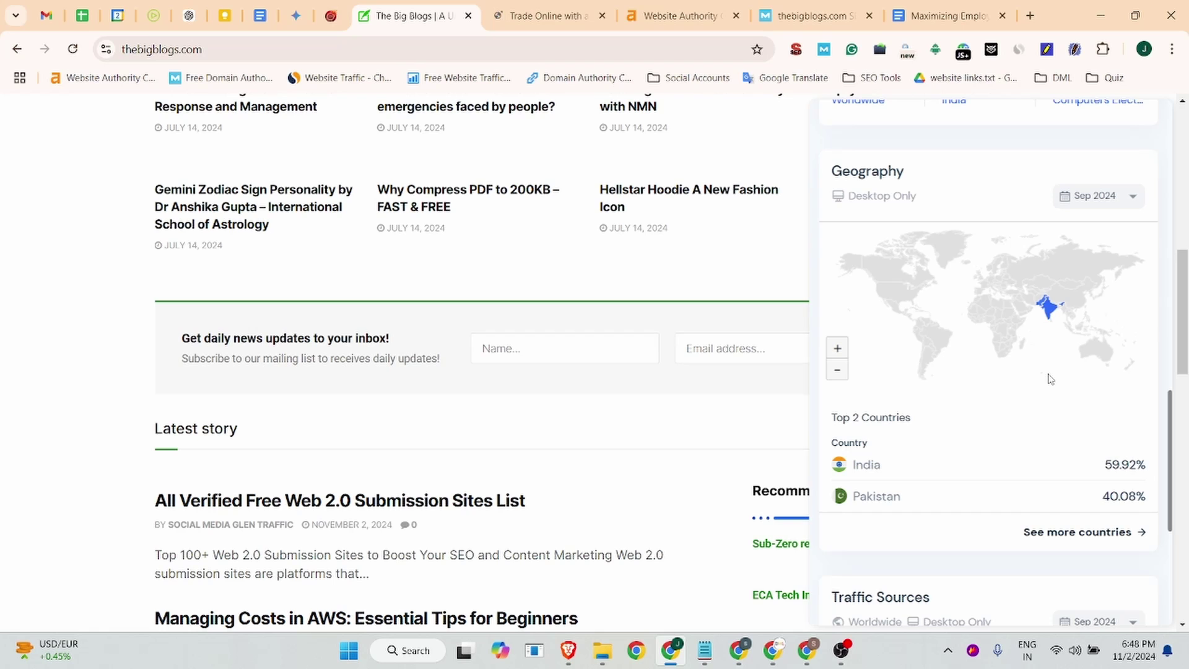
scroll(518, 417, "up", 8)
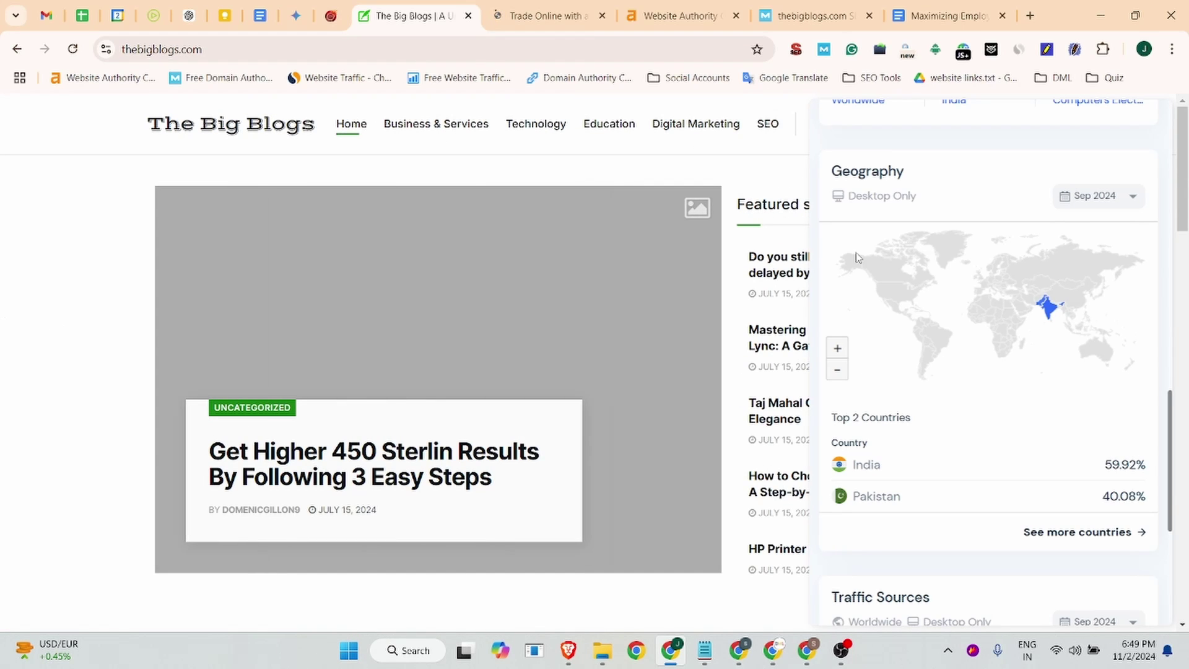
Close the advertising pop-up tabs and dismiss the Similarweb overlay on The Big Blogs homepage.
left_click(3, 354)
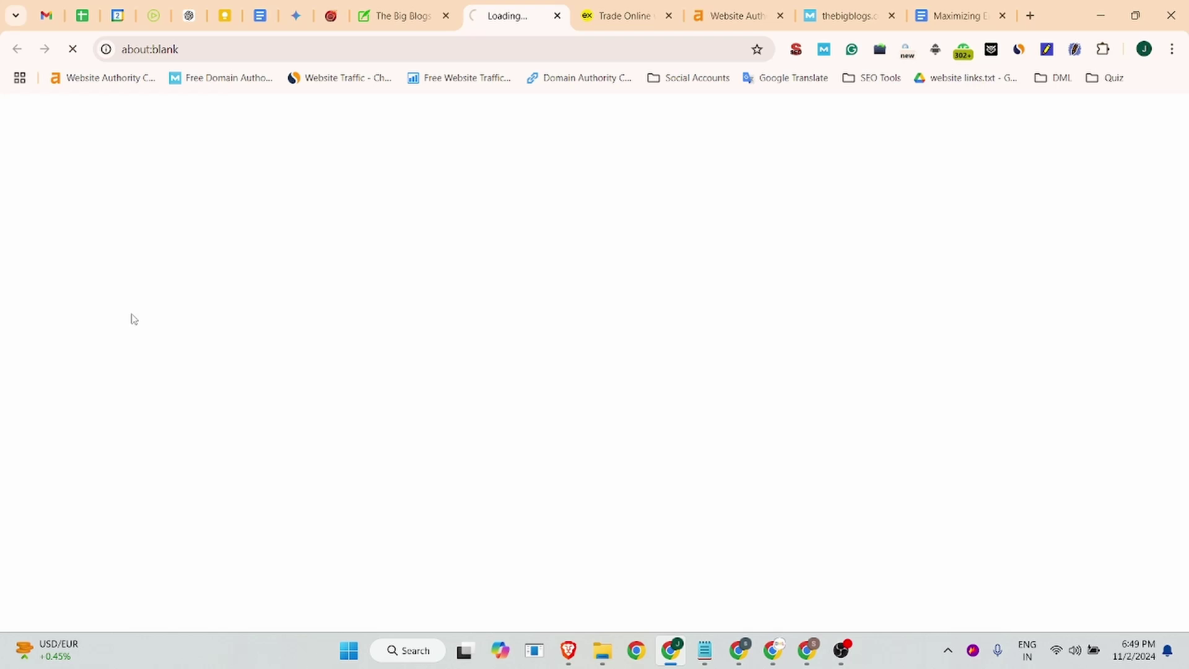
left_click(557, 16)
left_click(557, 16)
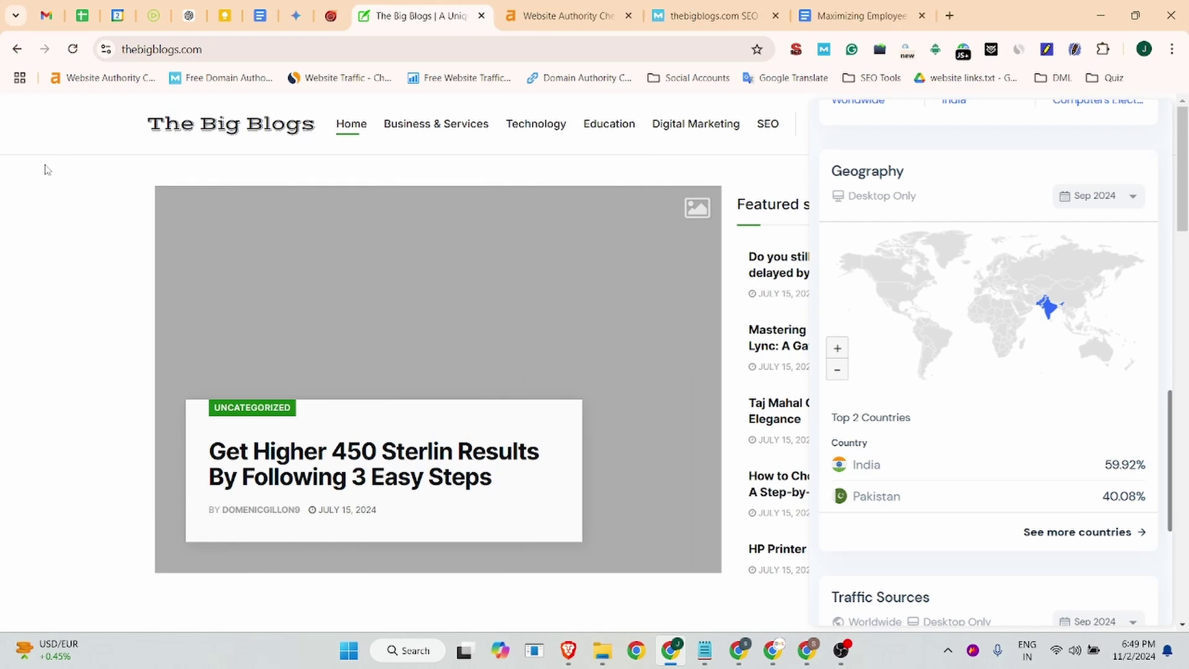
left_click(57, 218)
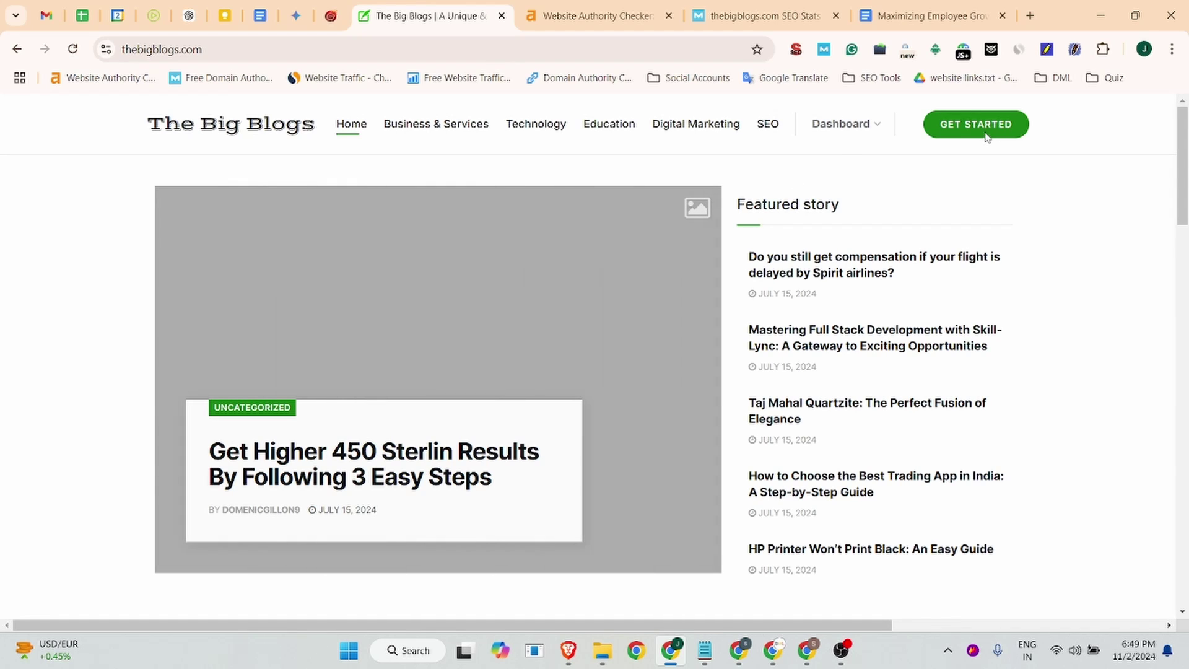
Open the guest posting page through the site's Get Started link, closing any advertising tabs that pop up.
left_click(1007, 126)
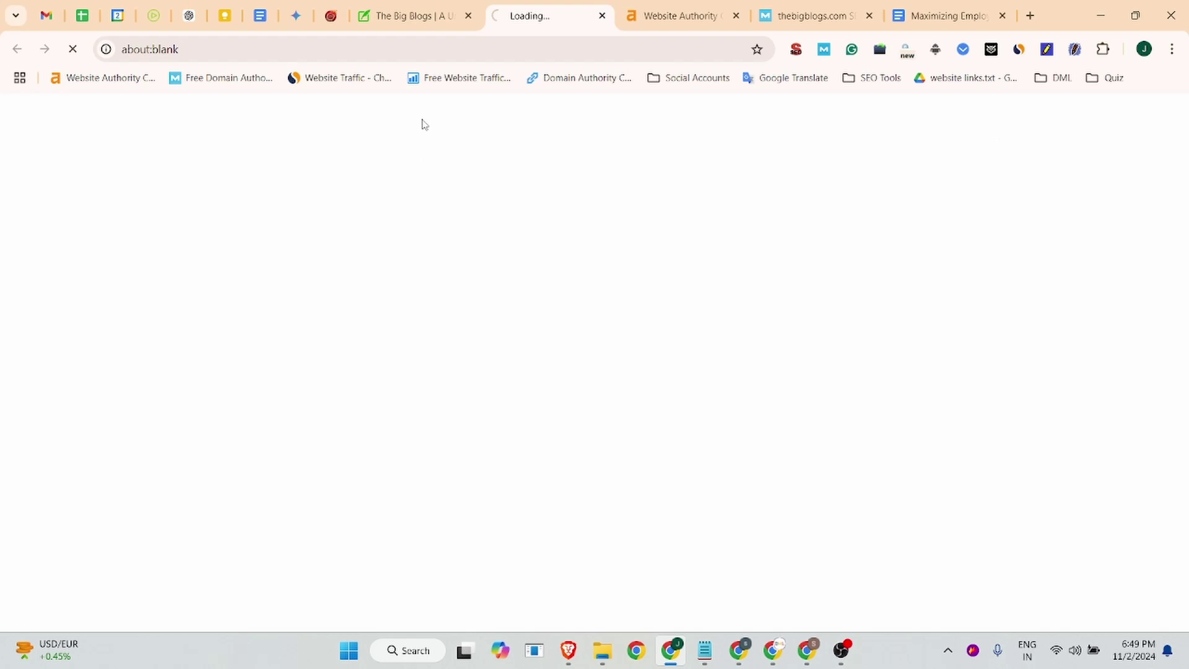
left_click(603, 16)
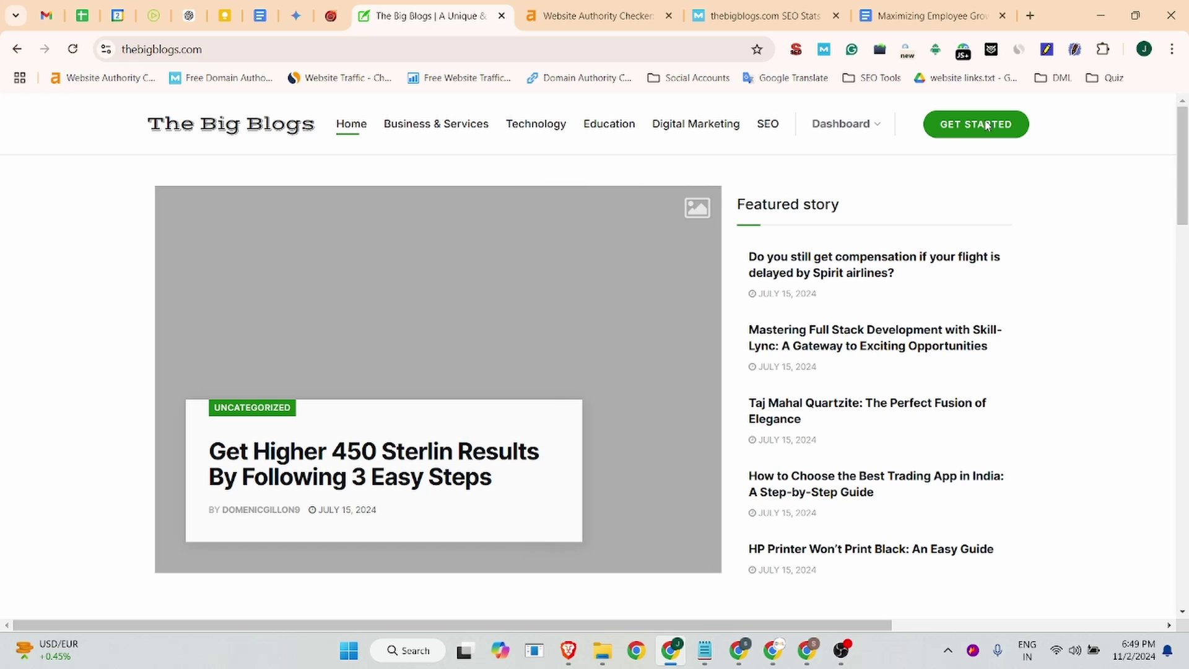
scroll(985, 130, "down", 6)
scroll(958, 223, "up", 6)
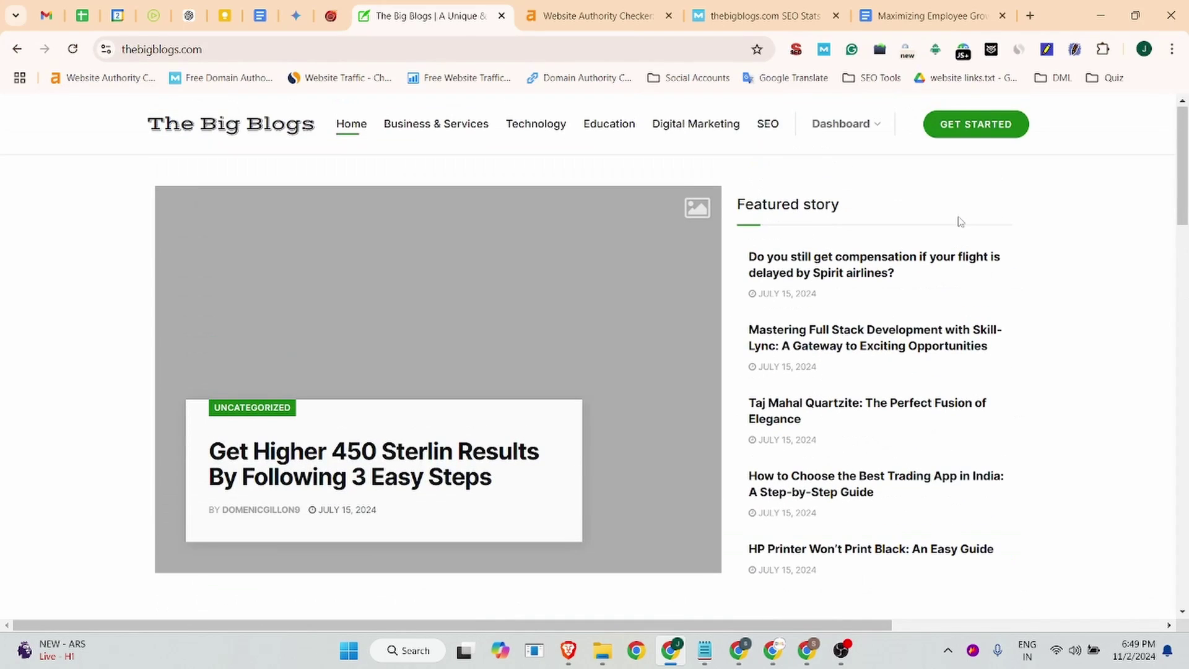
left_click(984, 129)
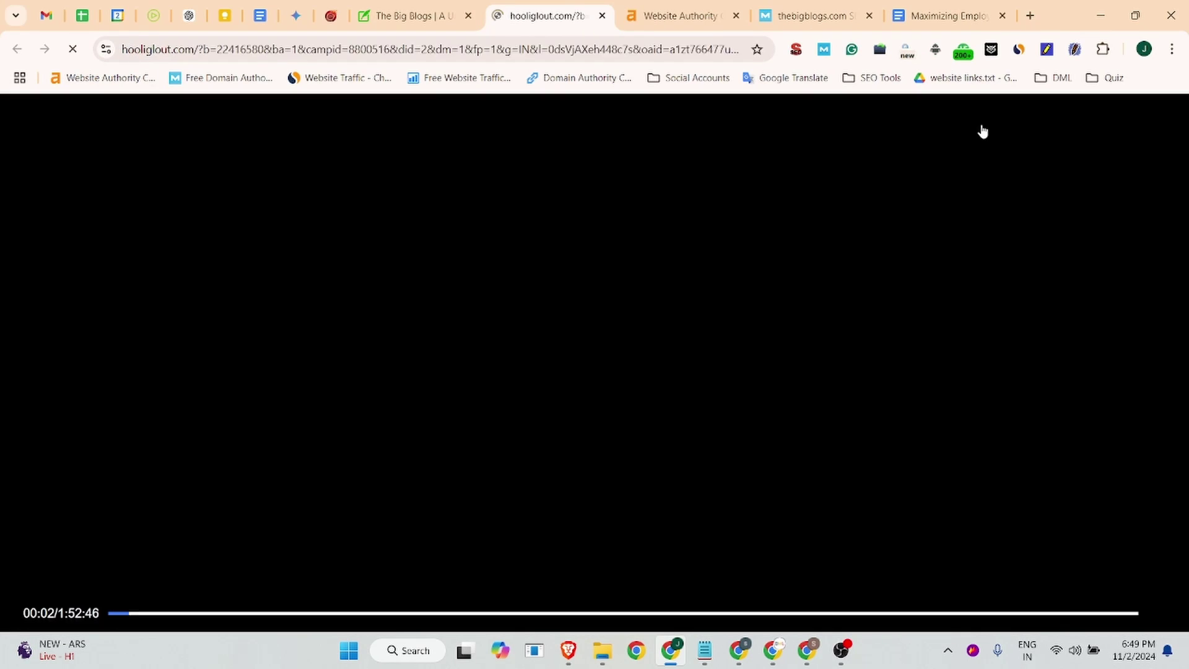
key("ctrl+w")
left_click(984, 130)
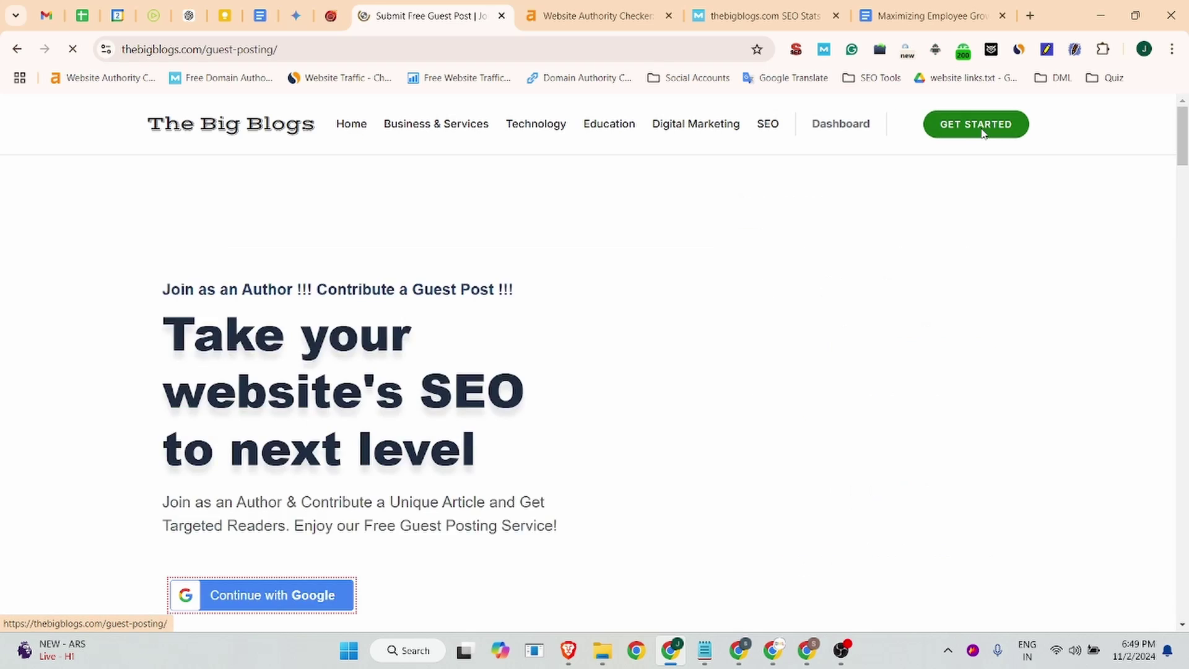
Review the guest posting offers and start the FREE submission option.
scroll(250, 382, "down", 3)
scroll(391, 251, "up", 4)
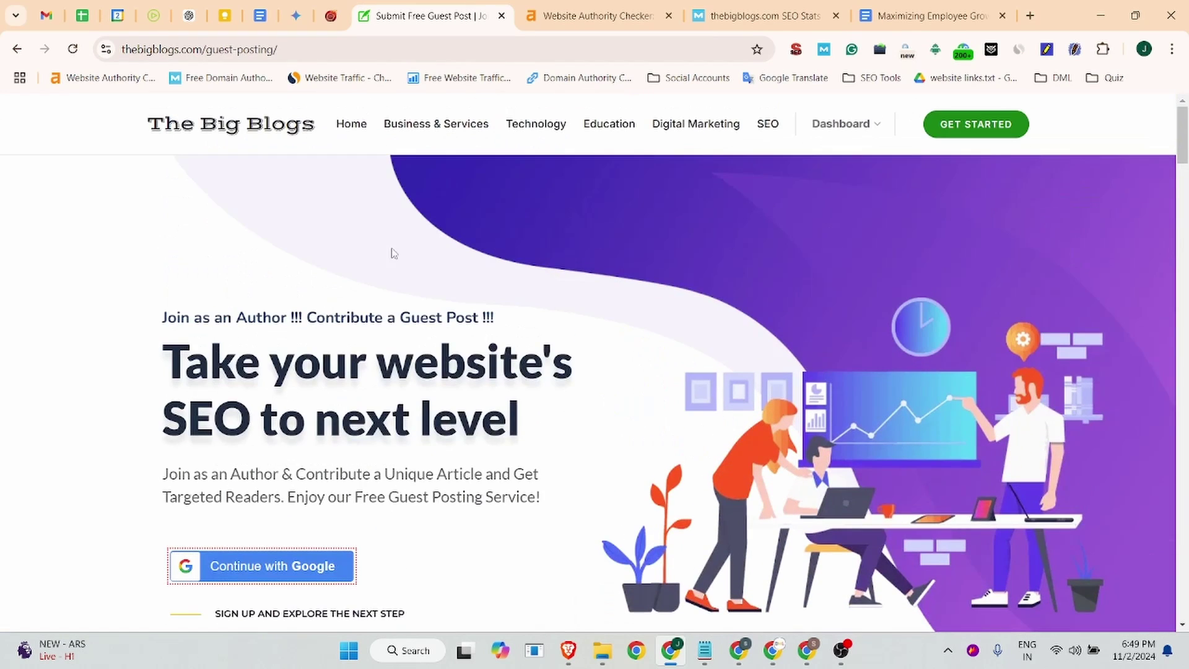
scroll(939, 274, "down", 6)
scroll(939, 273, "down", 5)
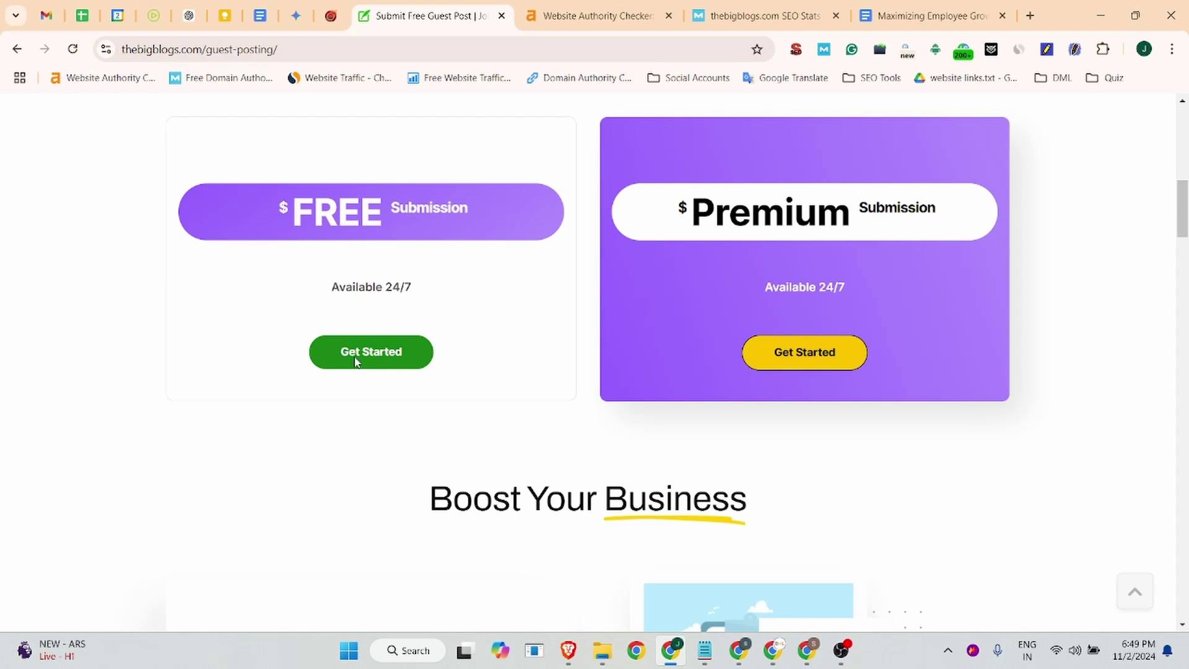
left_click(356, 362)
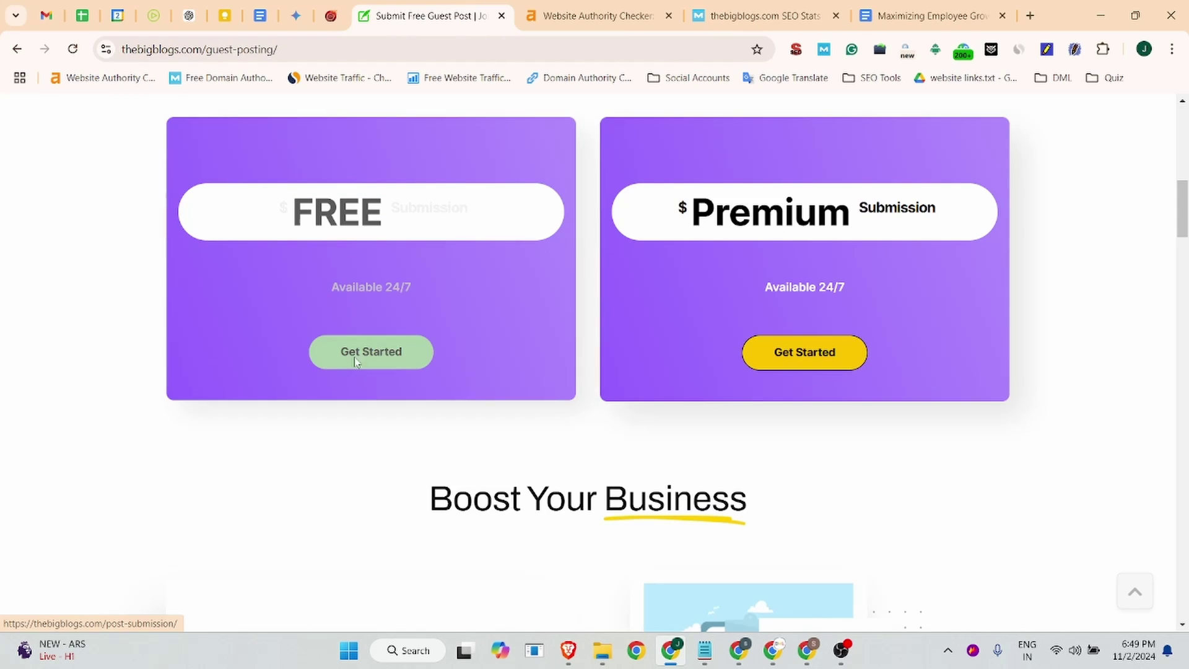
left_click(365, 364)
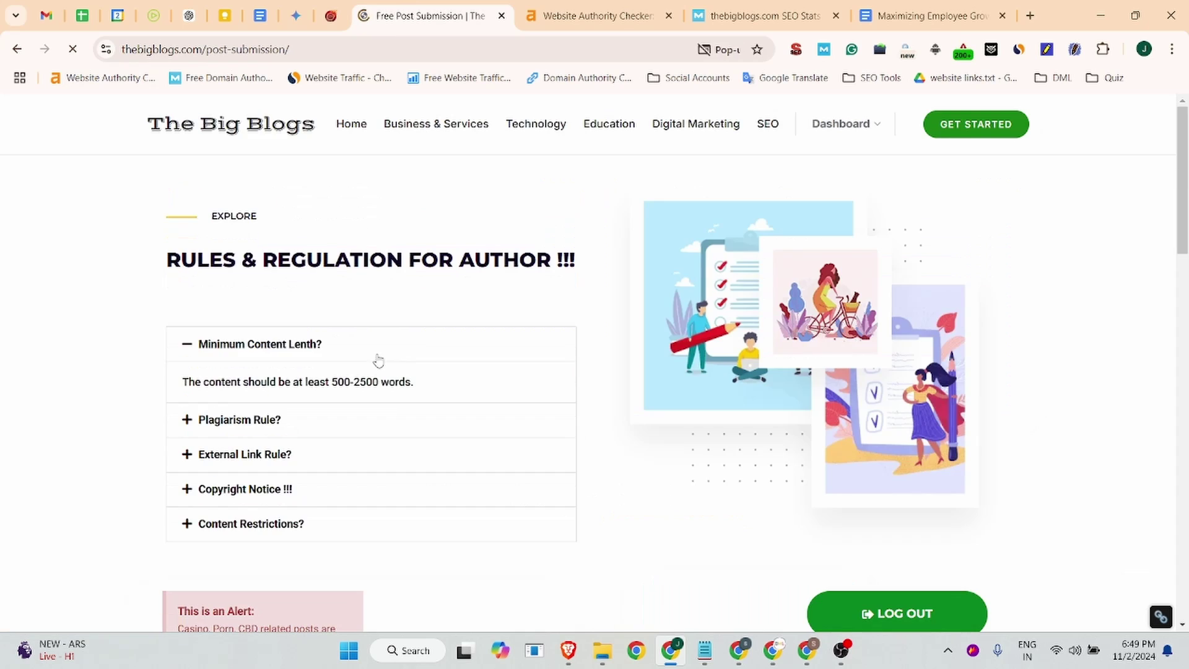
Sign in to thebigblogs.com from the post submission page with the existing Google account and approve the sign-in.
scroll(396, 347, "down", 5)
left_click(592, 367)
scroll(619, 372, "down", 3)
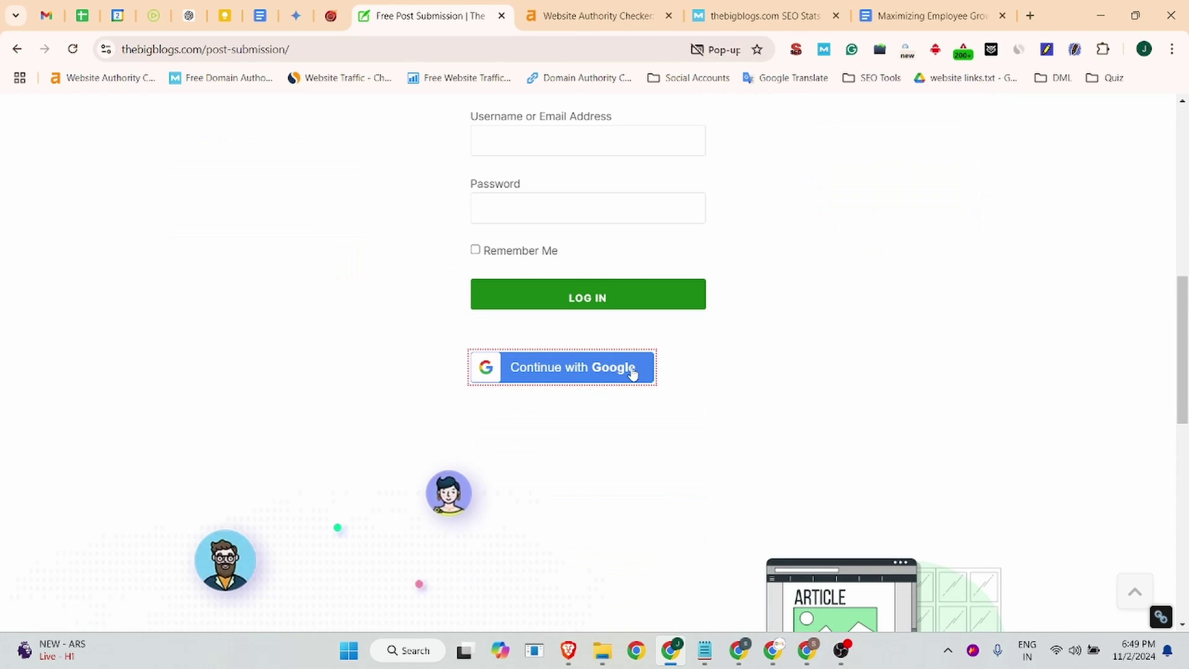
left_click(586, 369)
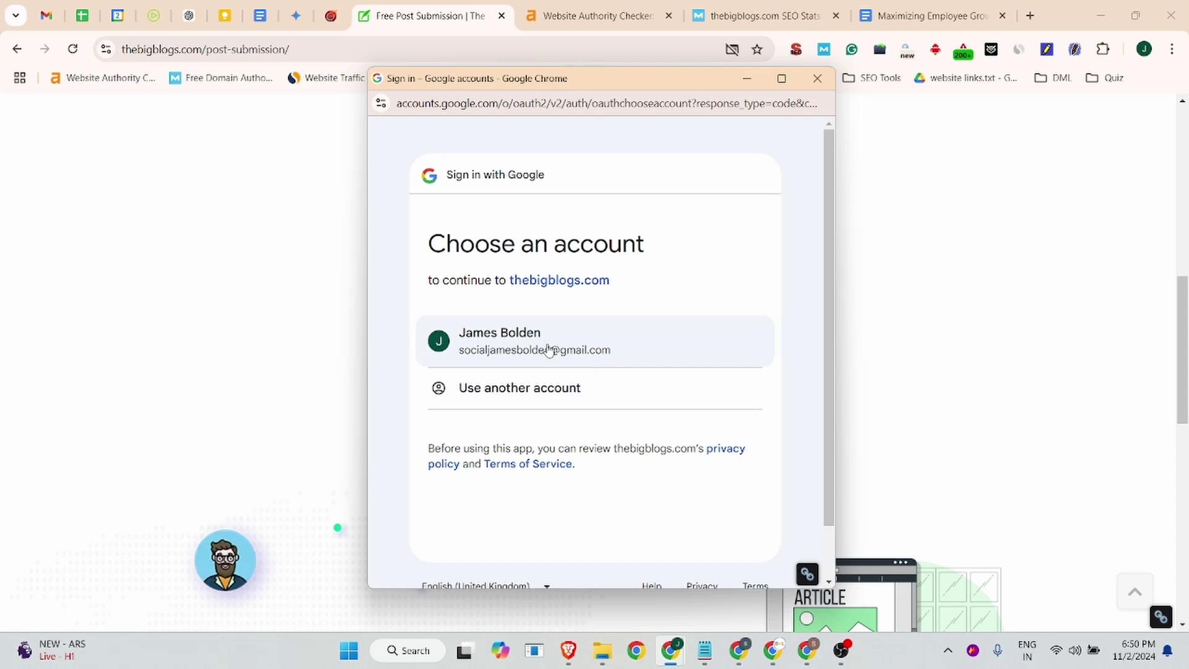
left_click(525, 362)
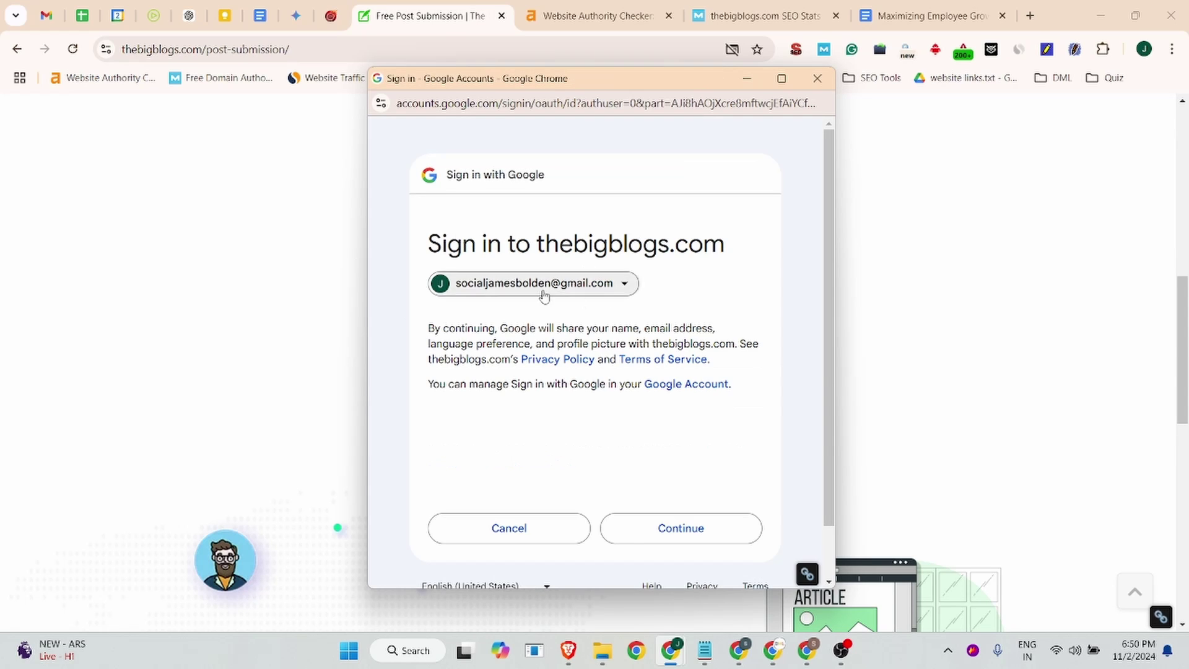
left_click(666, 528)
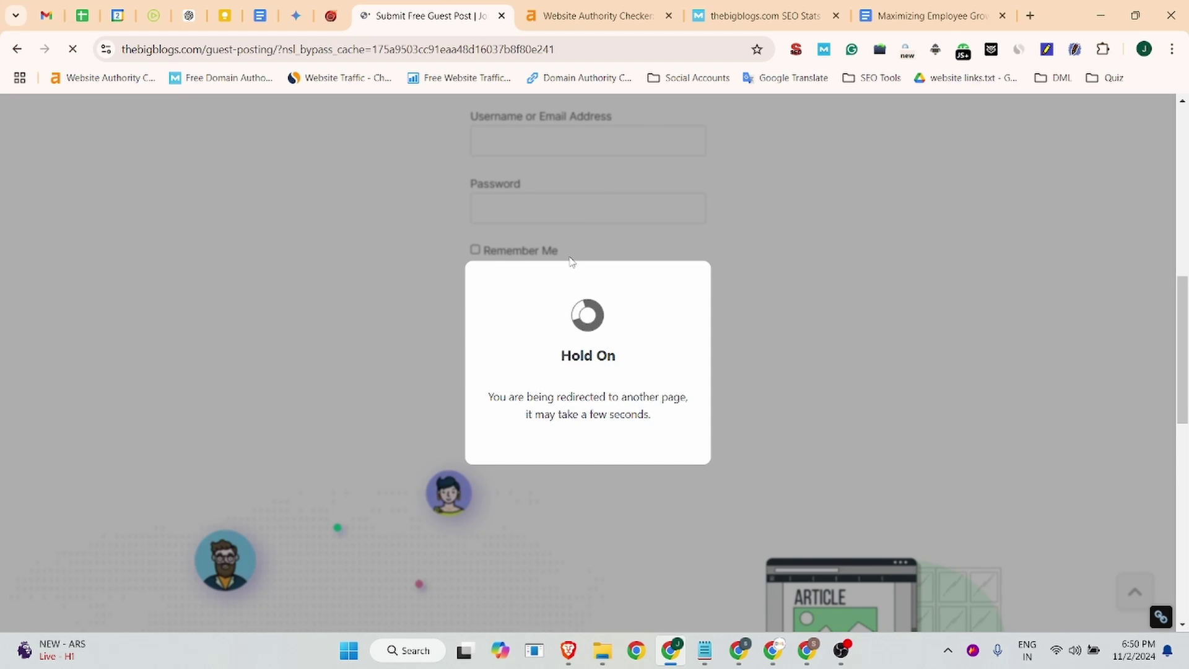
Switch to Gmail and delete the open Wall Street Breakfast newsletter.
scroll(381, 229, "down", 10)
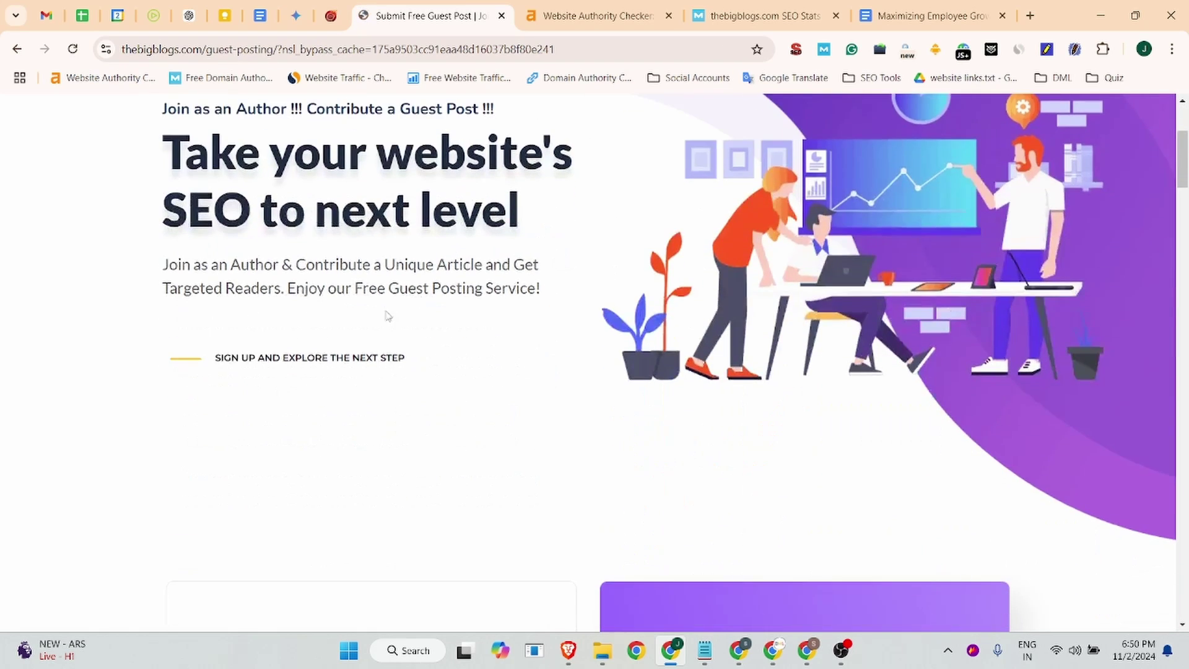
left_click(52, 8)
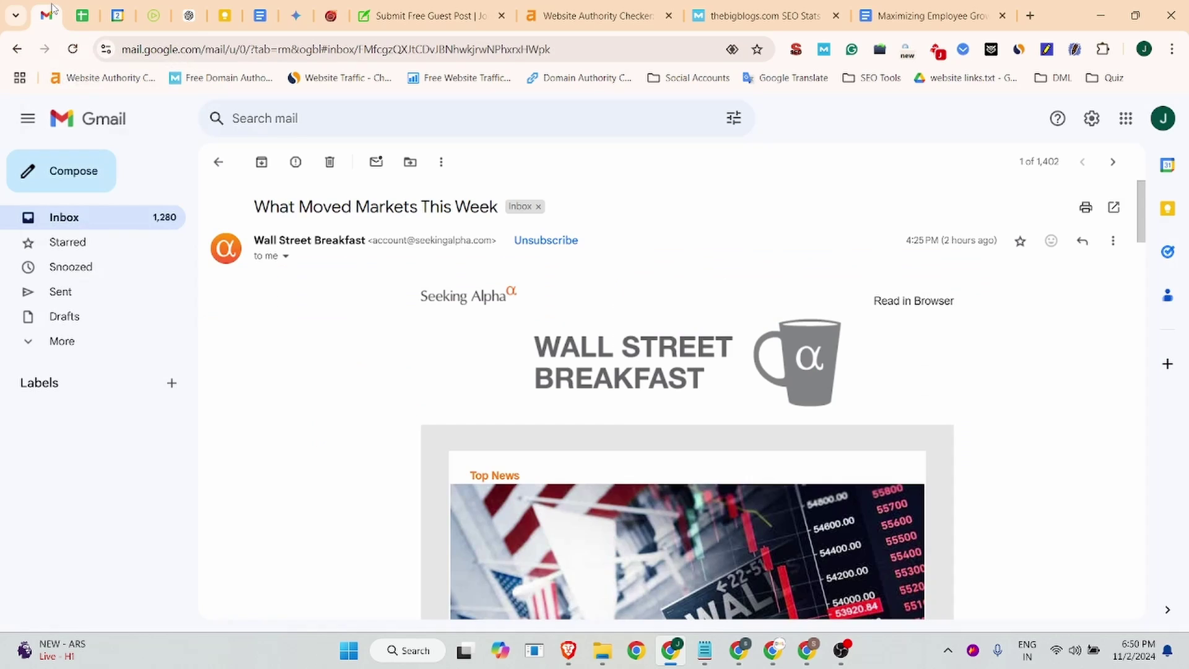
left_click(330, 162)
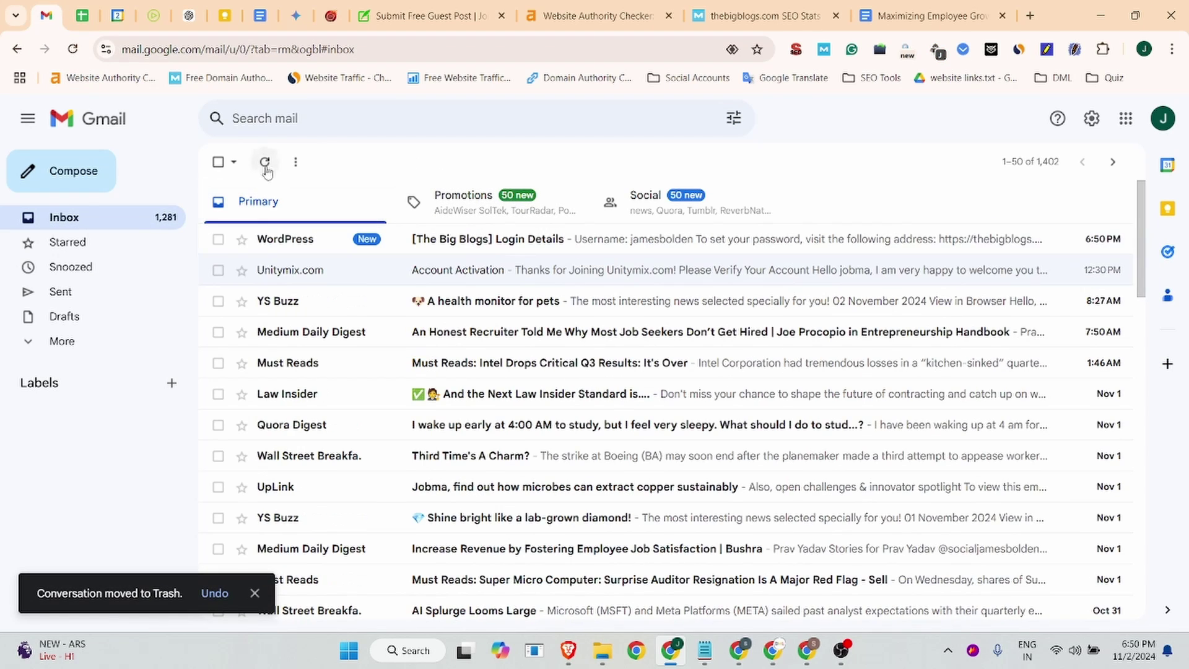
Open the password-setting link in The Big Blogs login email, replace the generated password with the account password, and save it on the site and in the browser.
left_click(536, 239)
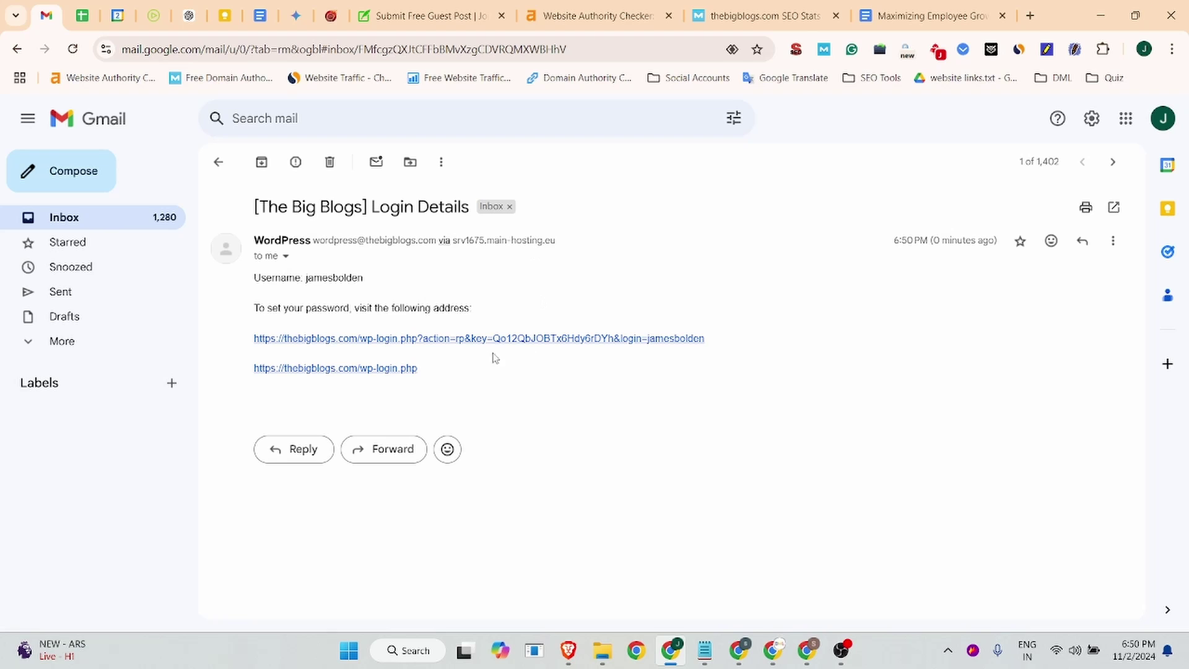
left_click(425, 340)
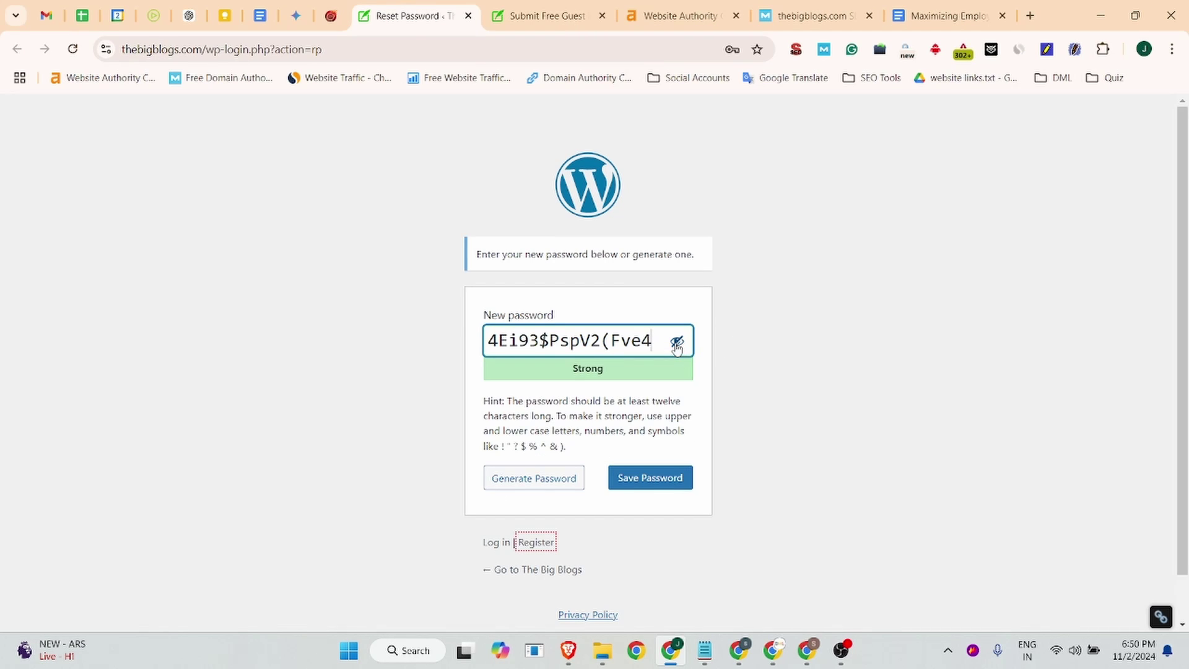
double_click(628, 340)
triple_click(628, 340)
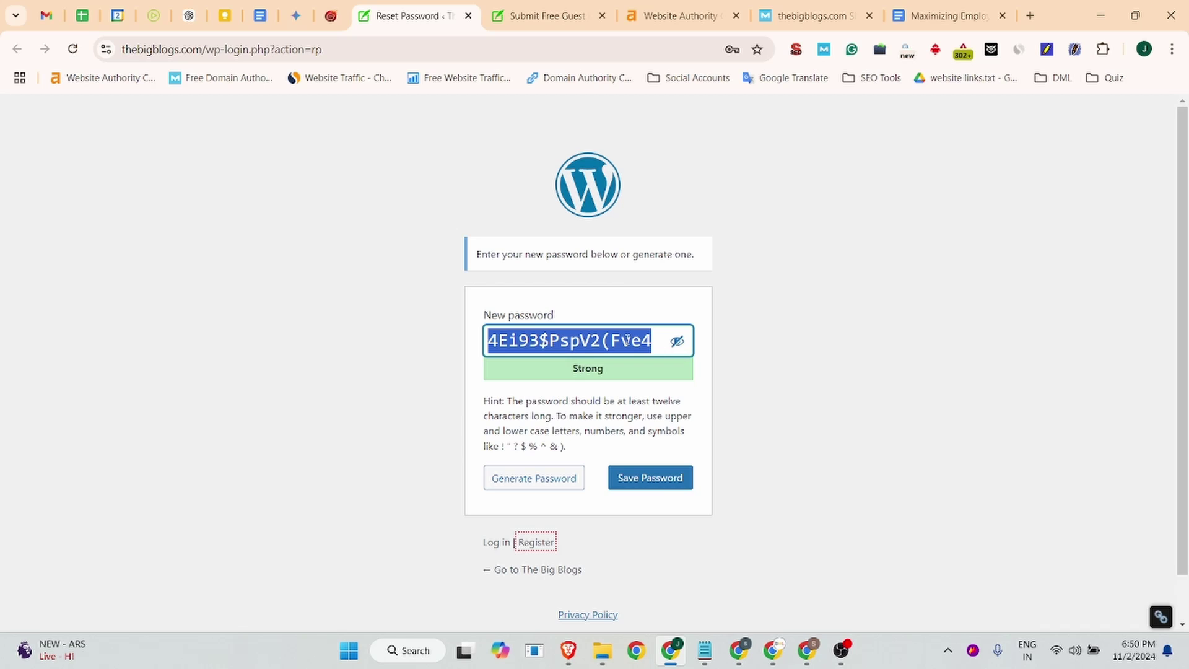
key("ctrl+v")
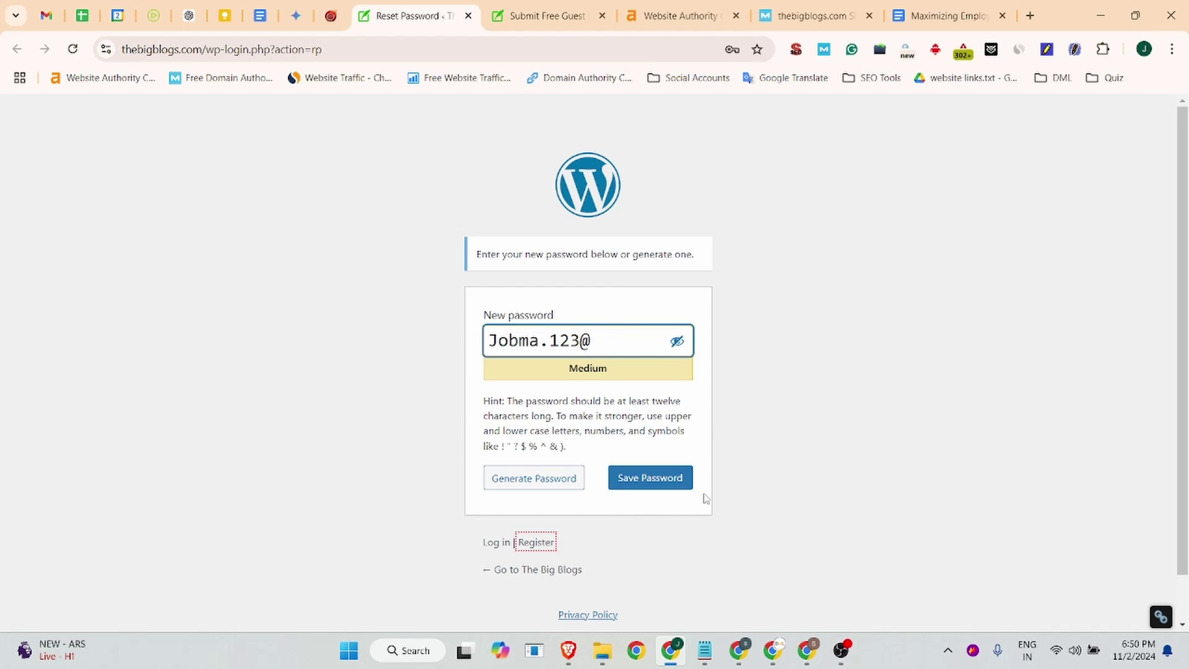
left_click(642, 487)
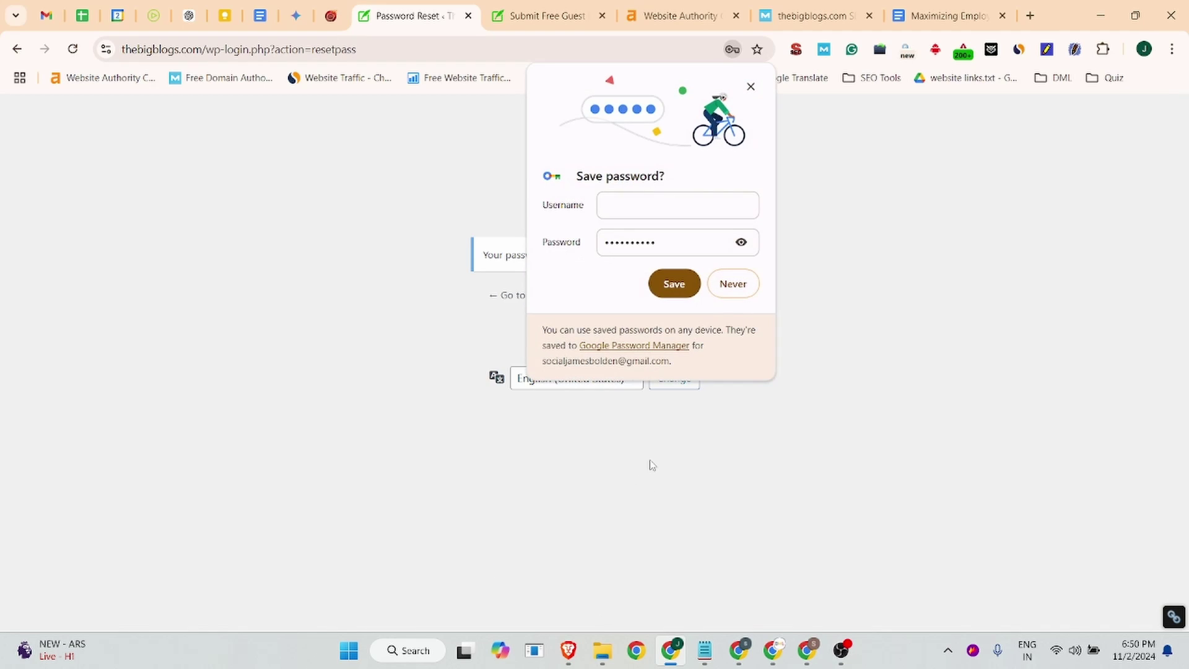
left_click(643, 212)
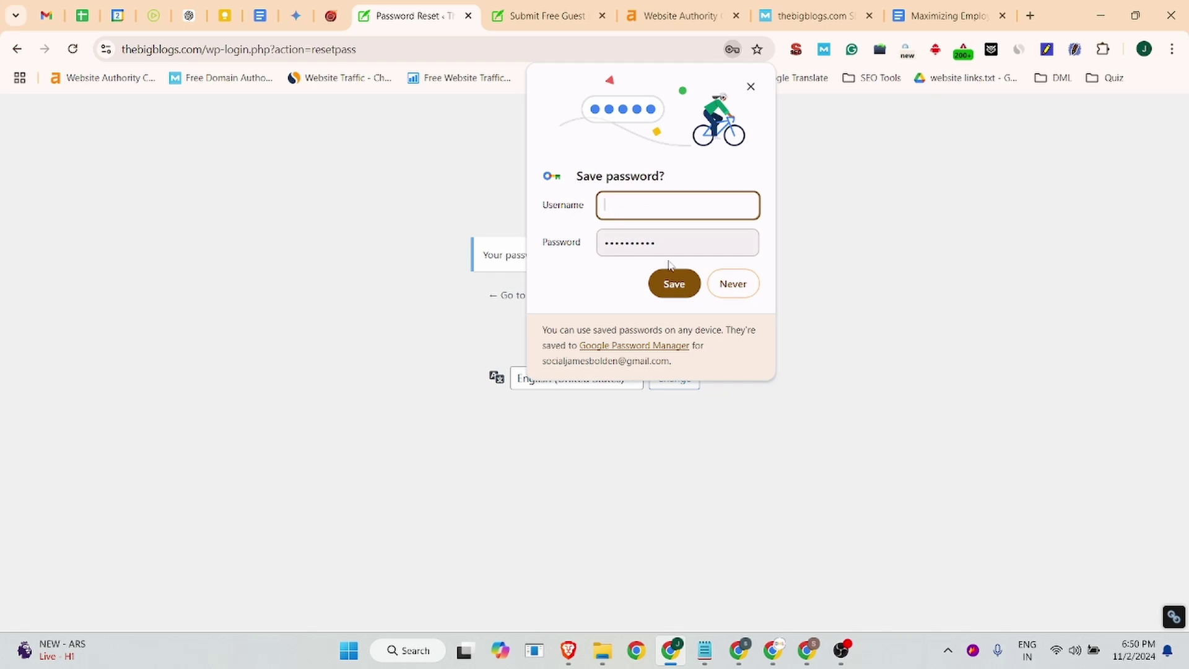
left_click(674, 284)
Copy the account username from the Gmail login email and log in to The Big Blogs with it and the saved password.
left_click(58, 18)
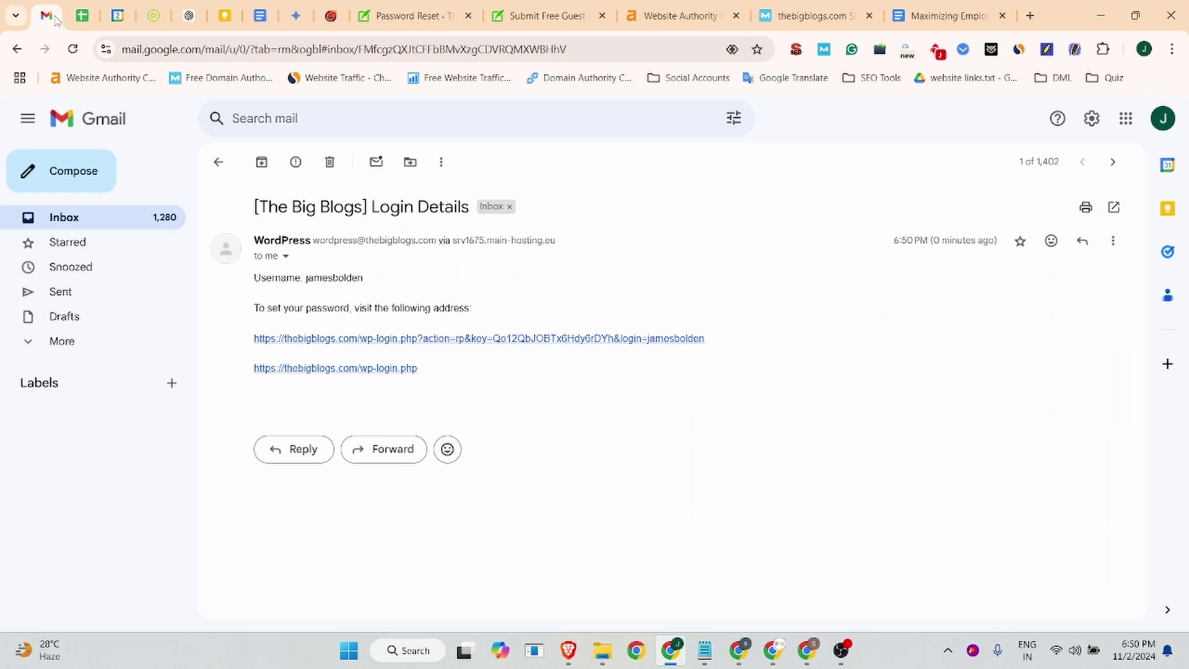
mouse_move(306, 280)
left_mouse_down()
mouse_move(377, 285)
mouse_move(306, 278)
left_mouse_up()
key("ctrl+c")
left_click(410, 15)
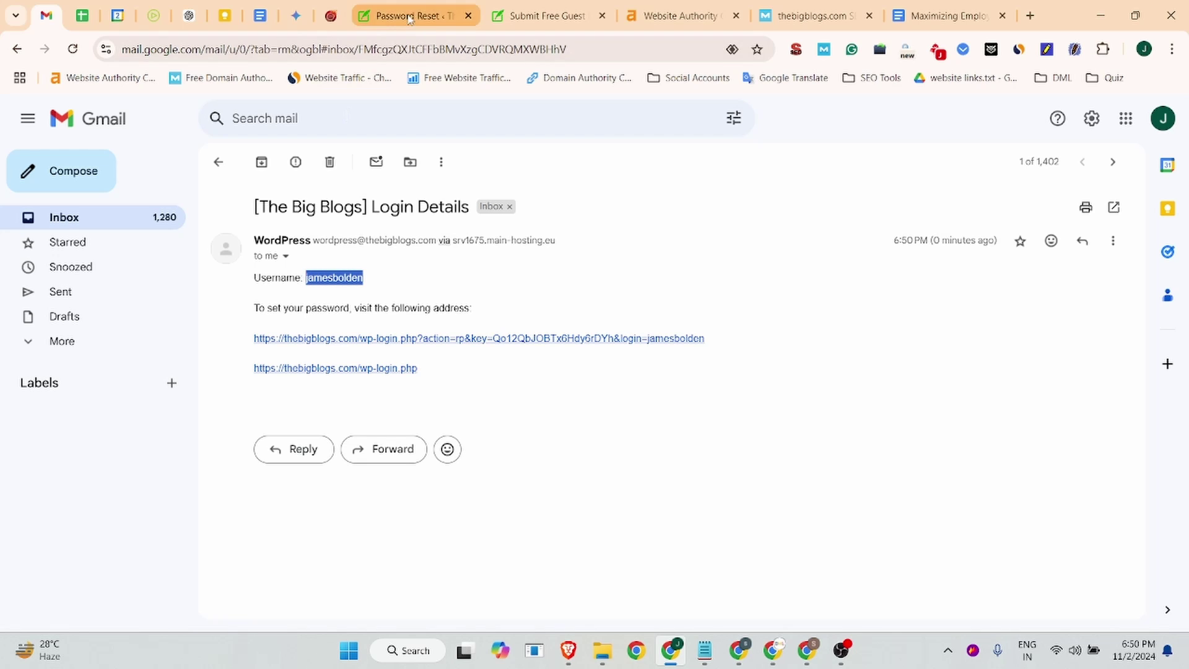
left_click(634, 256)
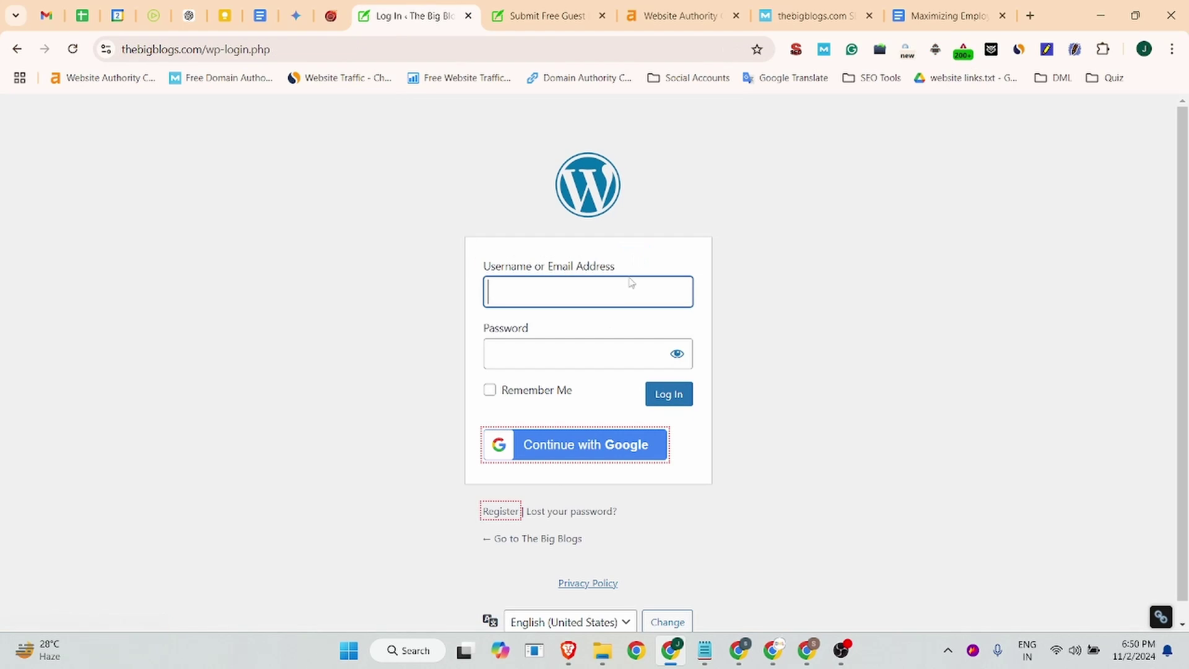
left_click(527, 287)
key("ctrl+v")
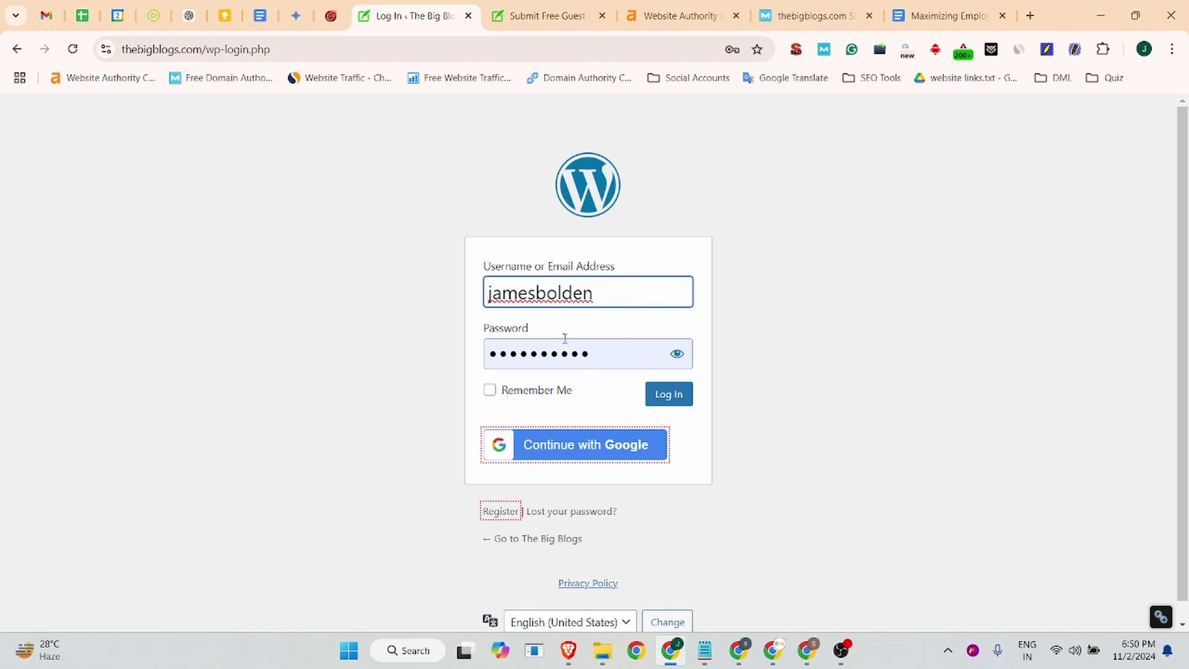
left_click(665, 396)
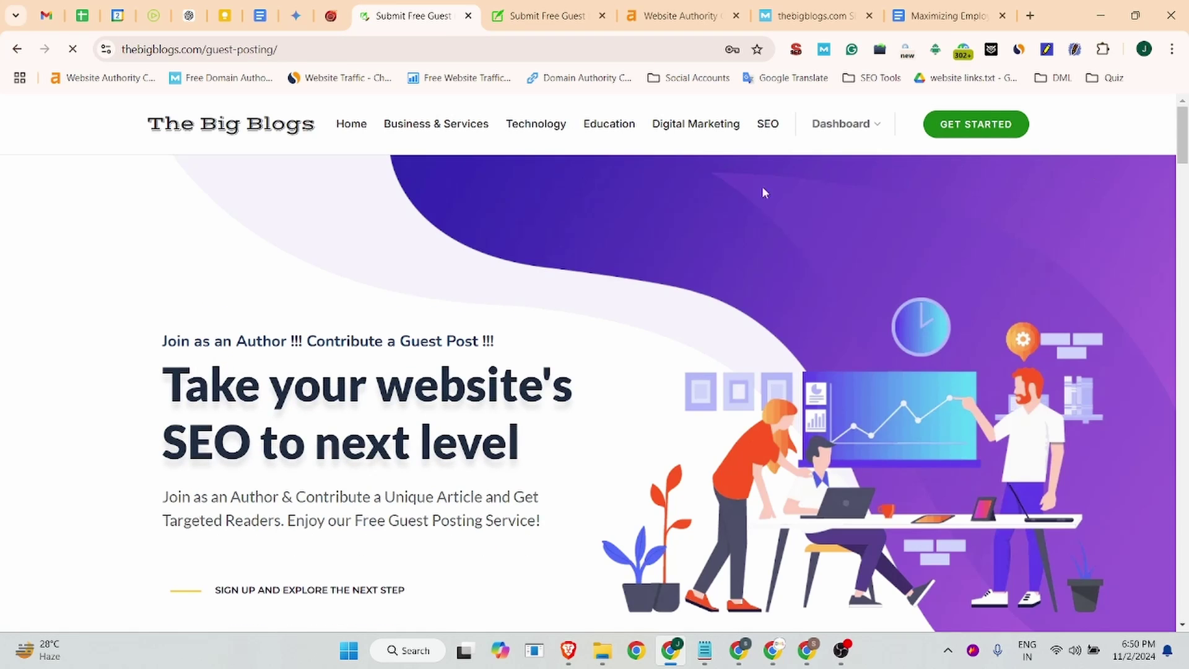
Save the site login in the browser and open The Big Blogs post submission page from the guest posting page.
scroll(357, 350, "down", 2)
scroll(357, 350, "down", 4)
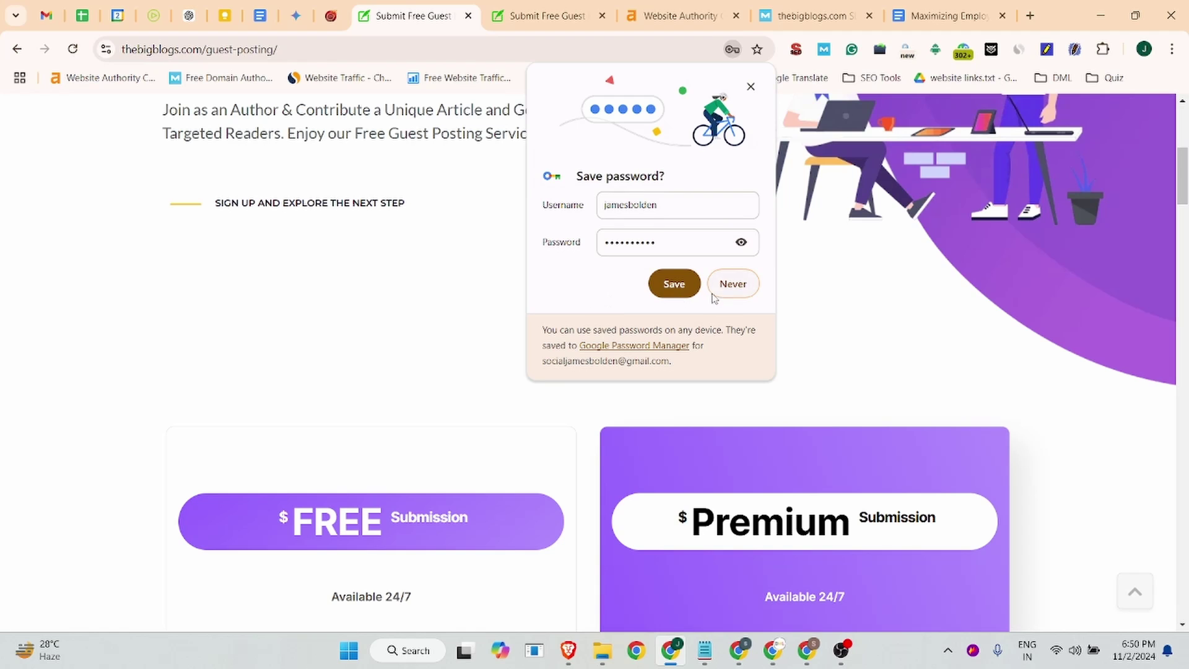
left_click(675, 283)
scroll(419, 336, "down", 6)
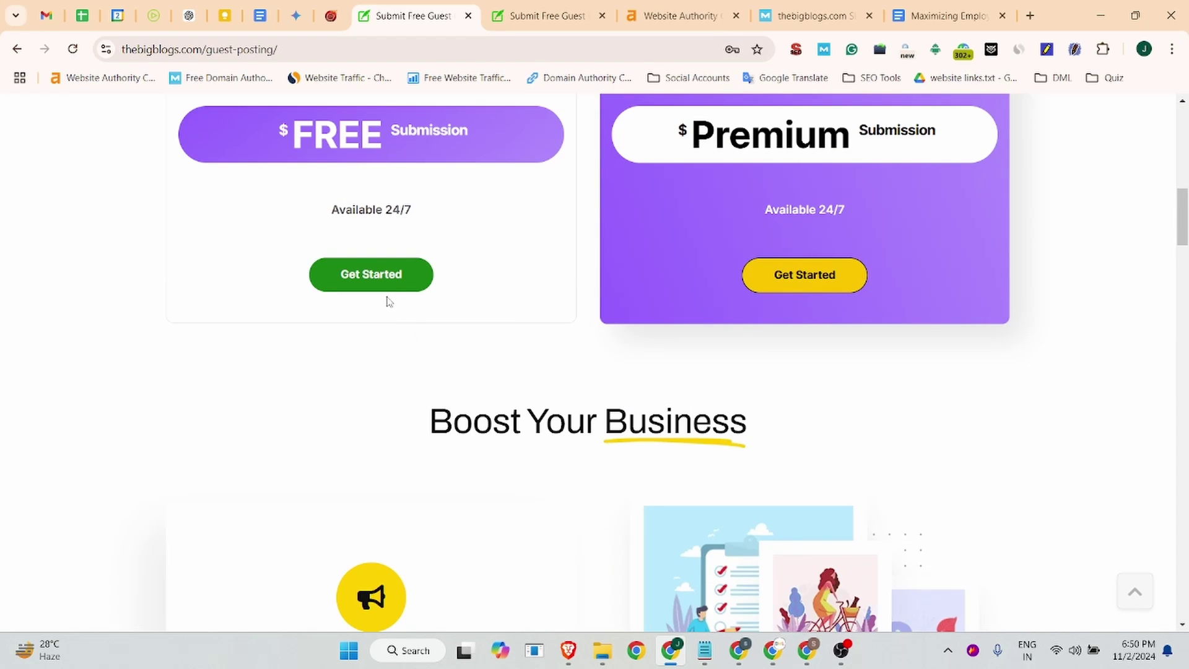
scroll(387, 299, "up", 7)
scroll(726, 319, "up", 5)
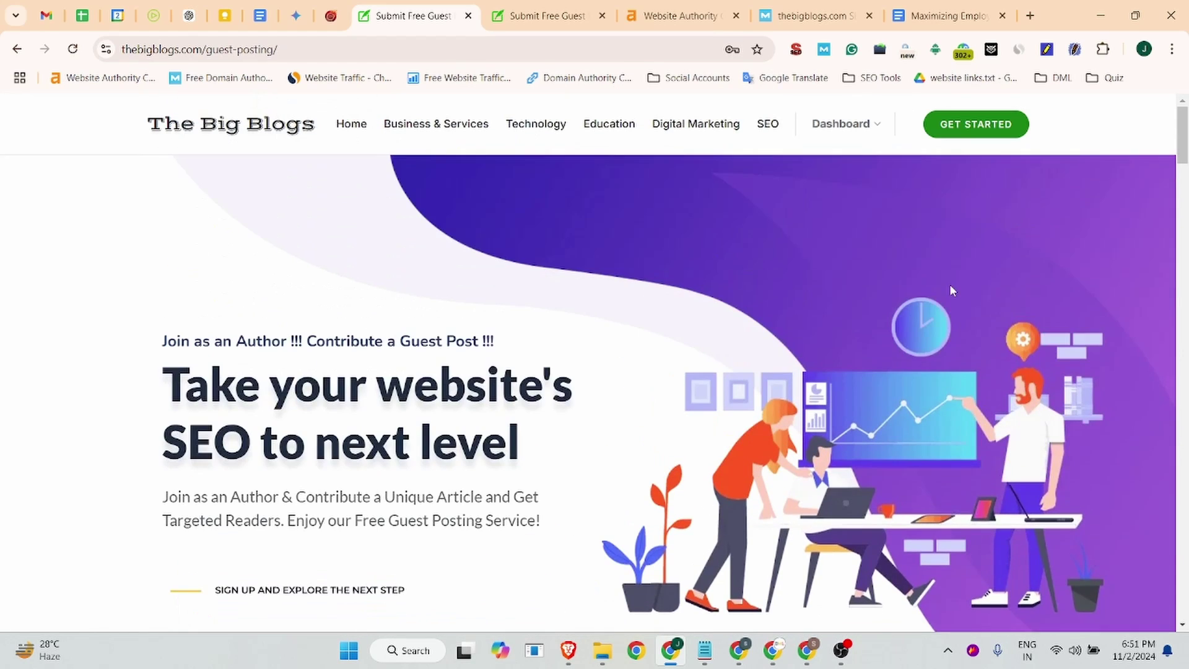
left_click(970, 133)
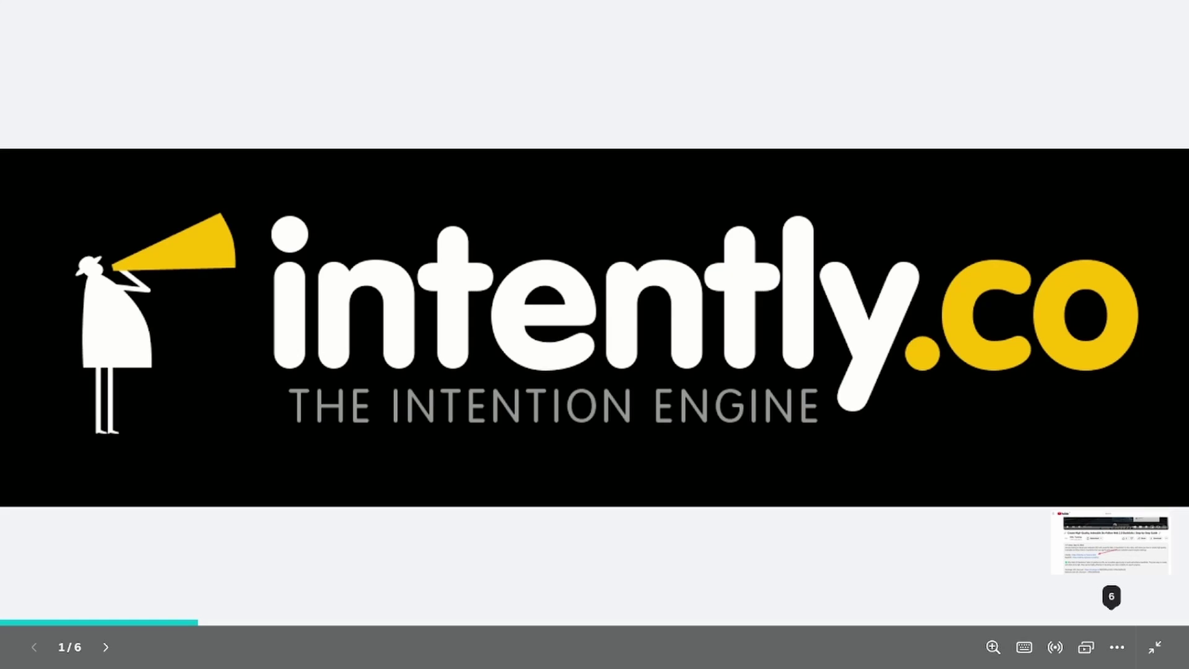
key("Right")
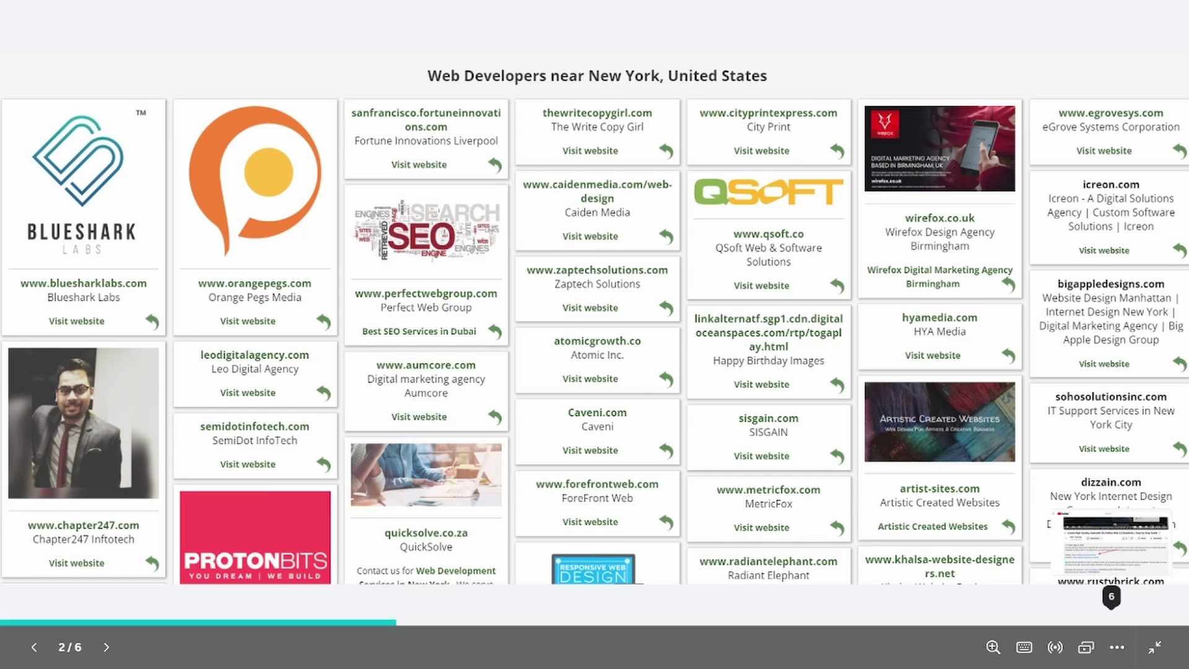
key("Right")
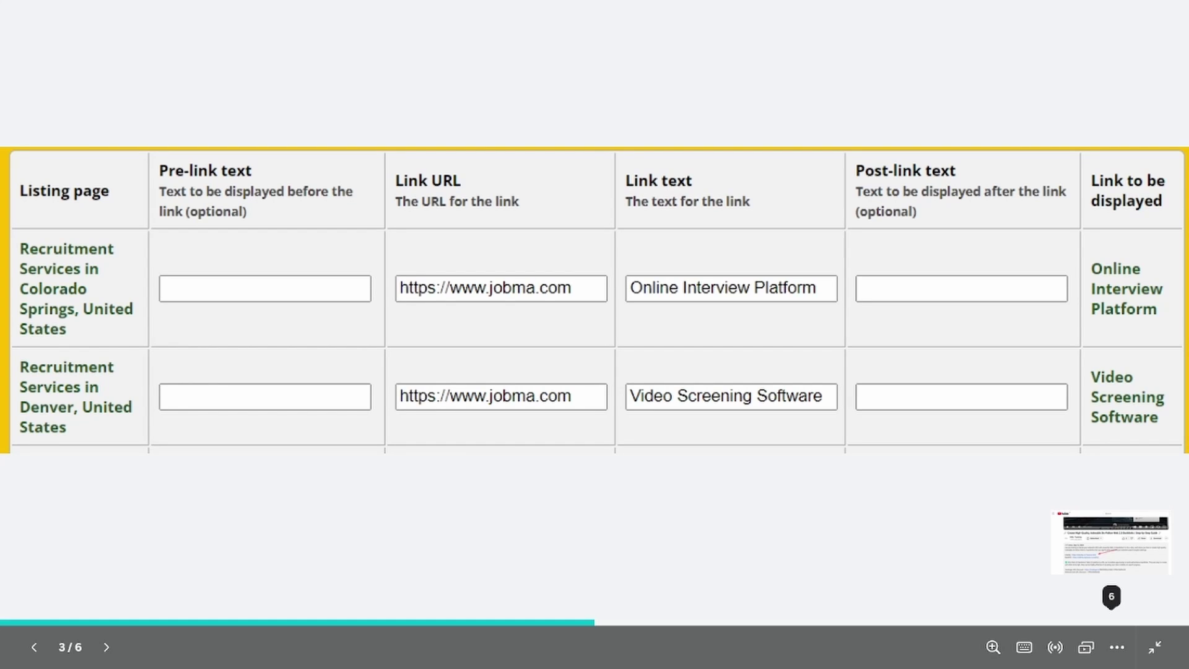
key("Right")
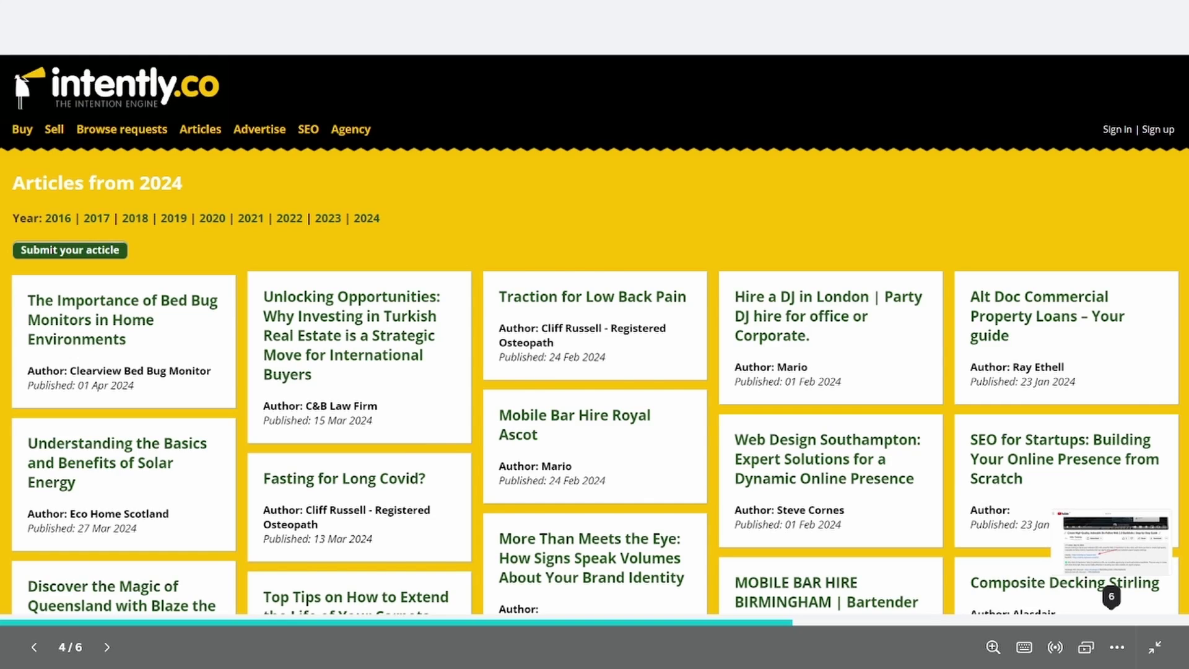
key("Right")
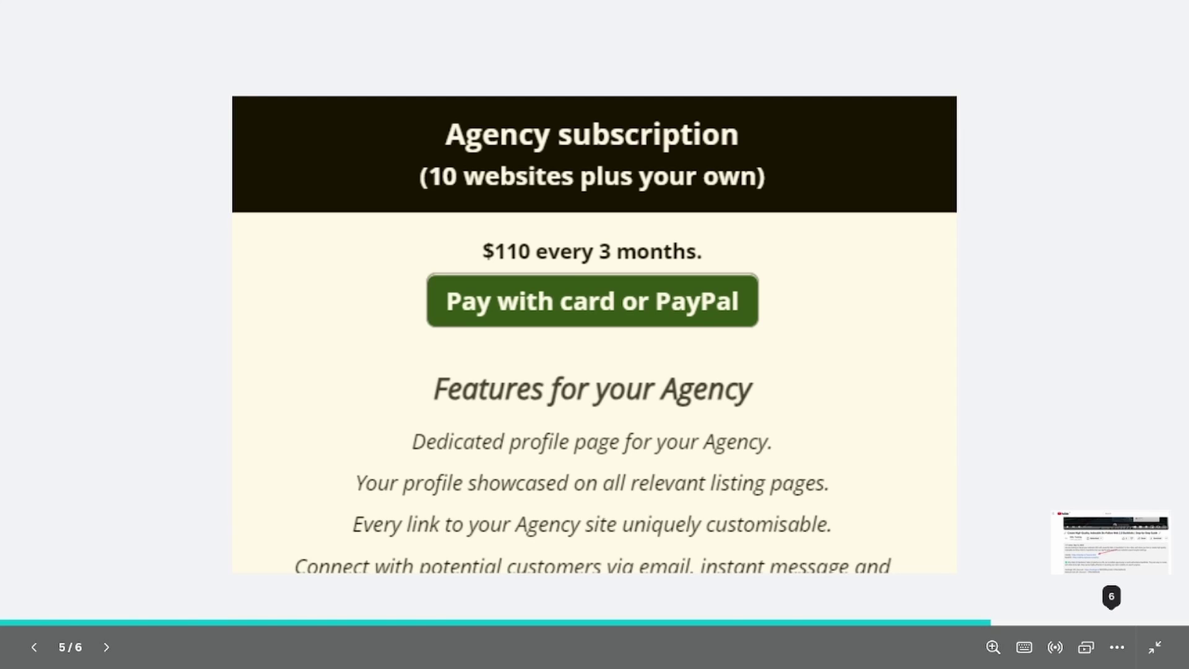
key("Right")
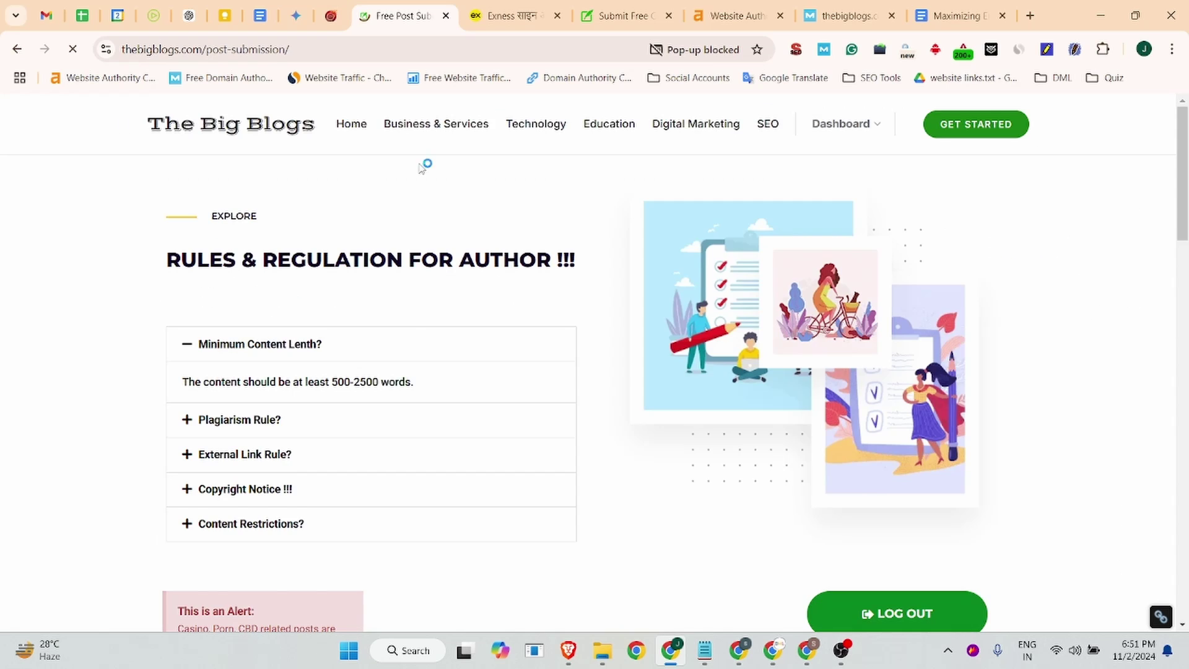
Copy the title "Maximizing Employee Growth: The Crucial Role of Promotions in HRM" from the Google Docs article into the new blog's title.
scroll(421, 167, "down", 5)
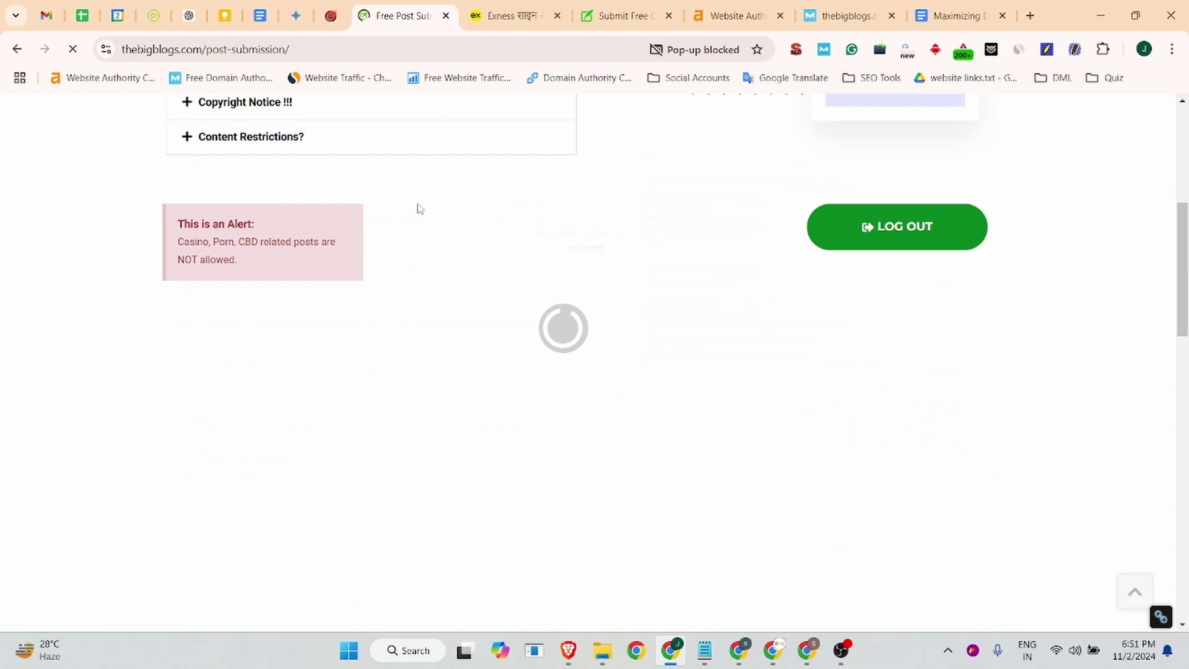
scroll(804, 261, "up", 5)
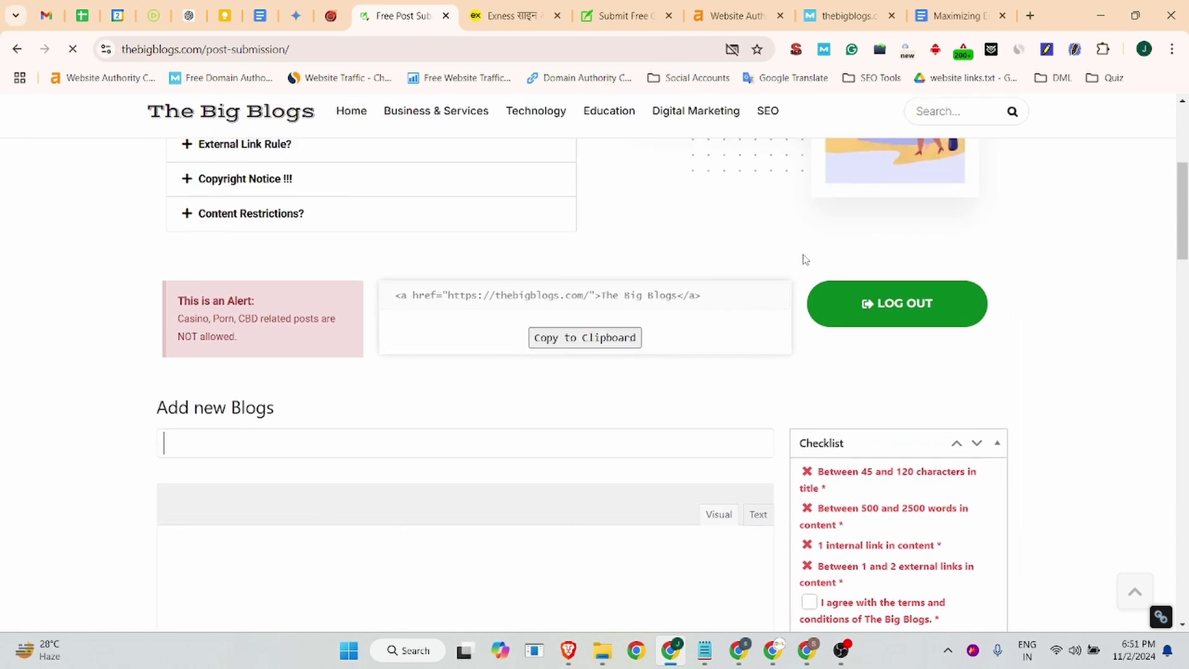
scroll(621, 268, "down", 6)
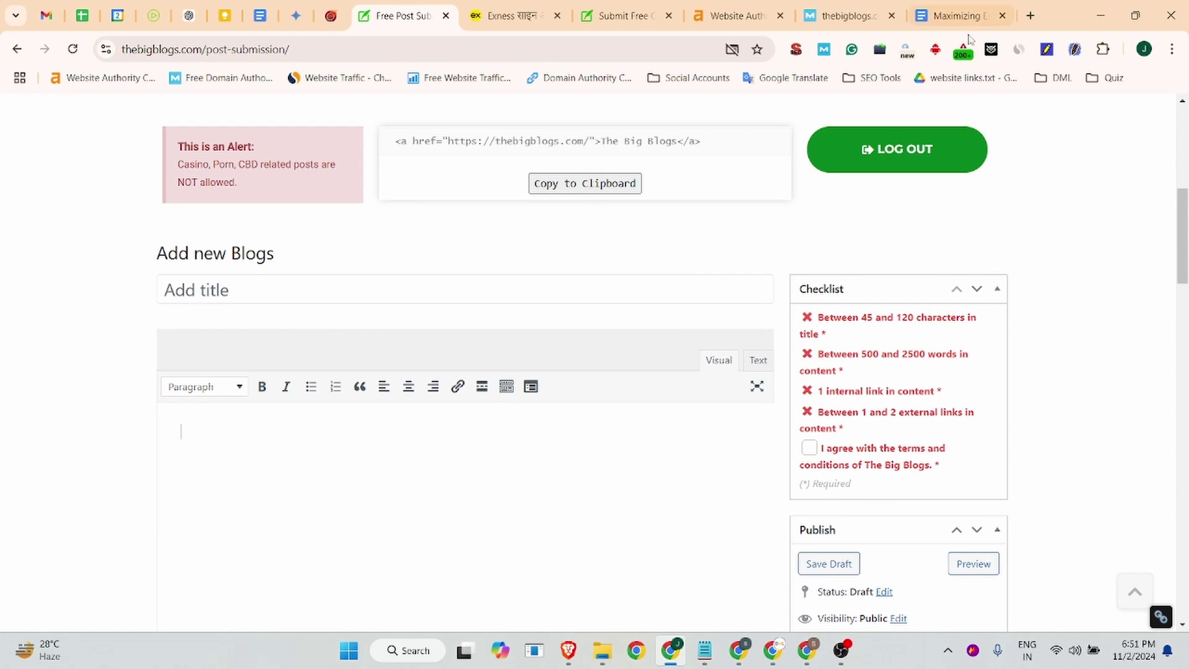
left_click(962, 12)
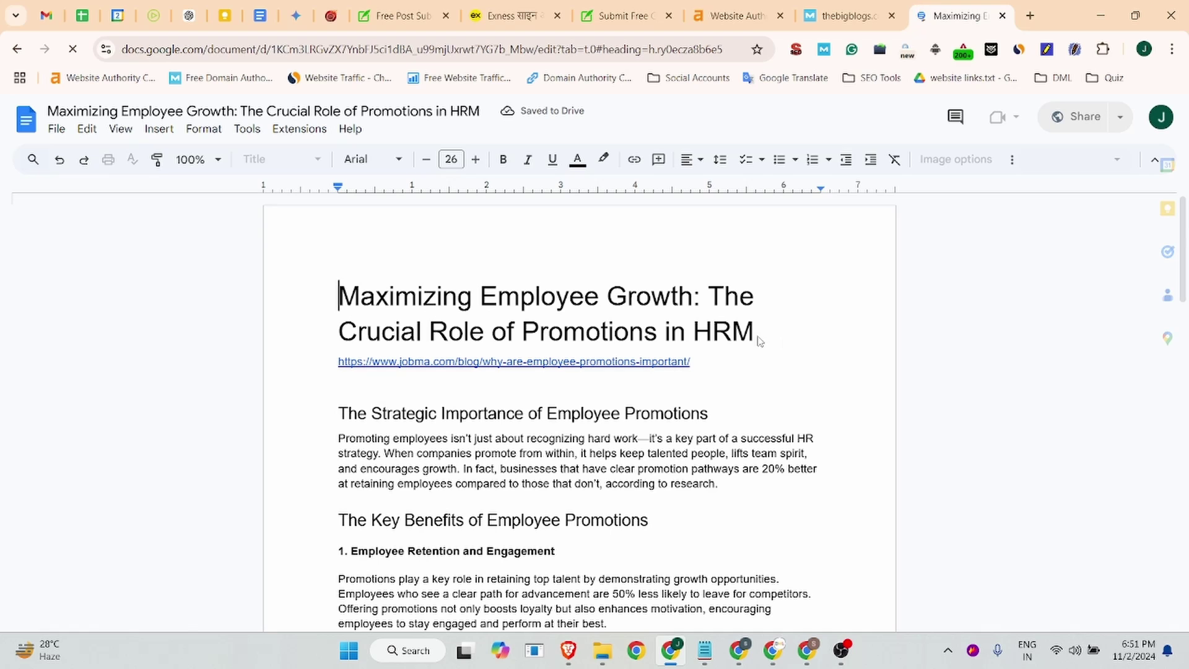
triple_click(732, 337)
key("ctrl+c")
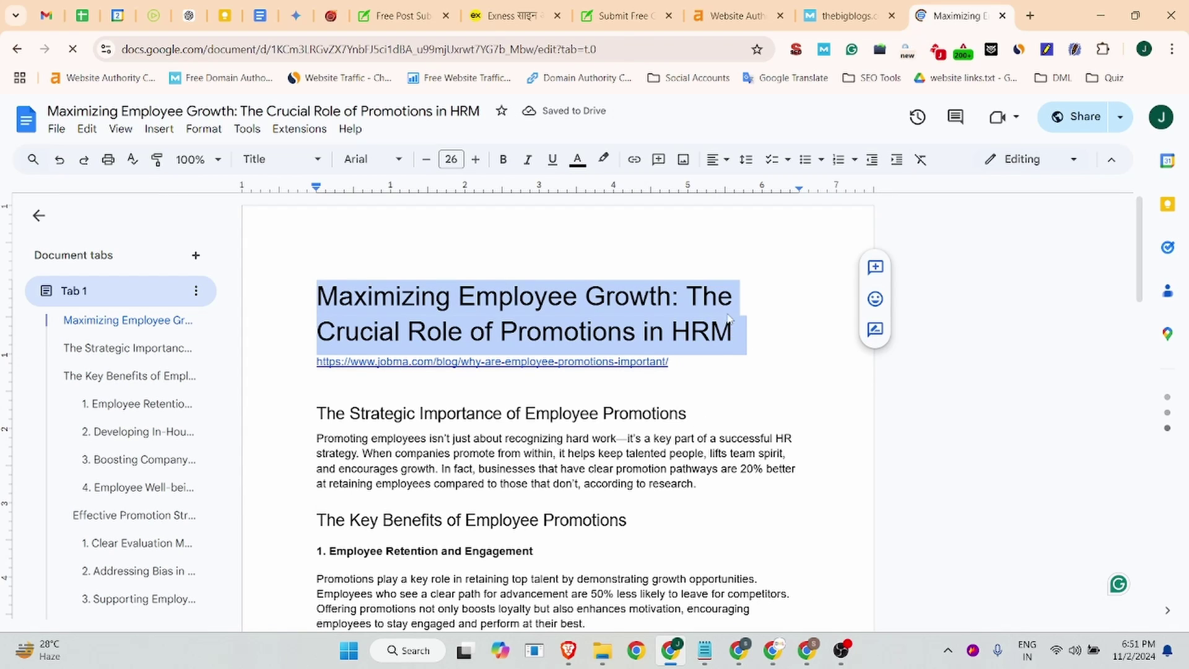
left_click(402, 16)
left_click(224, 293)
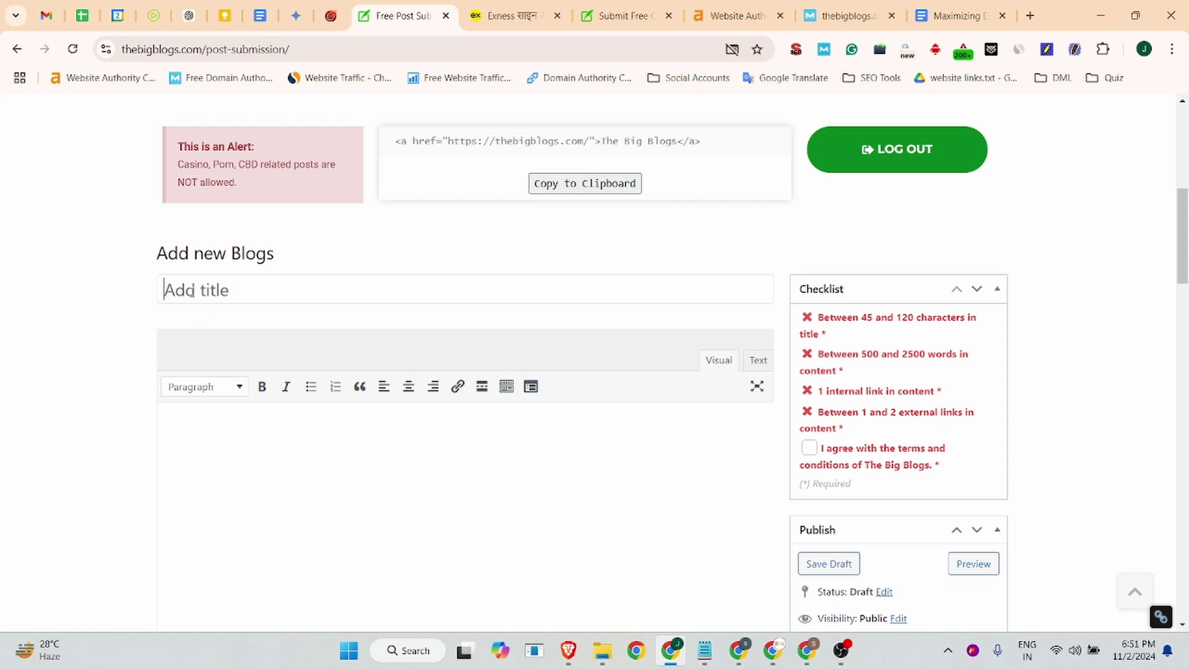
key("ctrl+v")
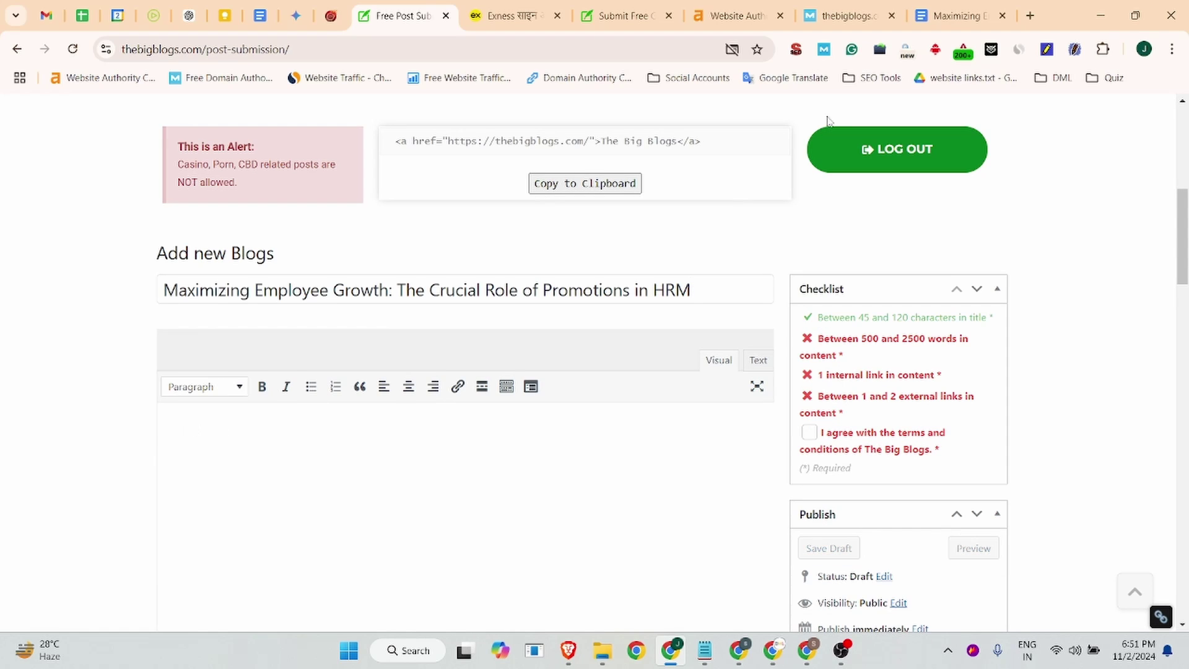
Copy the article body from "The Strategic Importance of Employee Promotions" through the conclusion in Google Docs and paste it into the blog's content editor.
left_click(962, 16)
left_click_drag(318, 412, 703, 403)
scroll(472, 517, "down", 14)
scroll(470, 515, "down", 3)
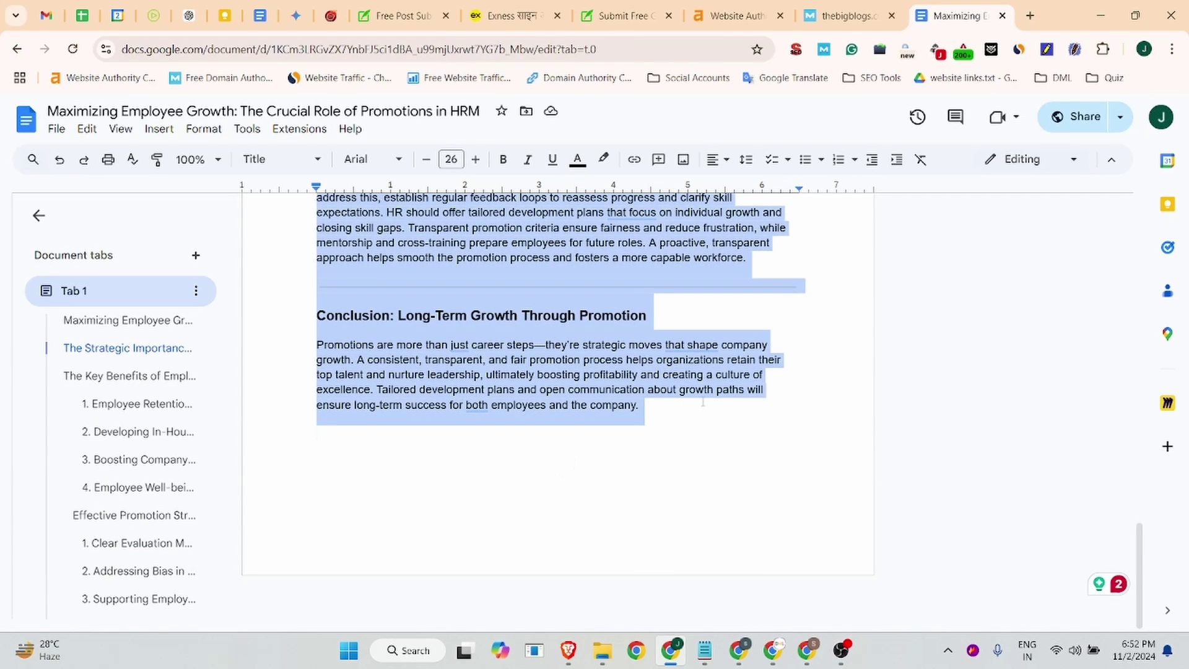
left_click(409, 13)
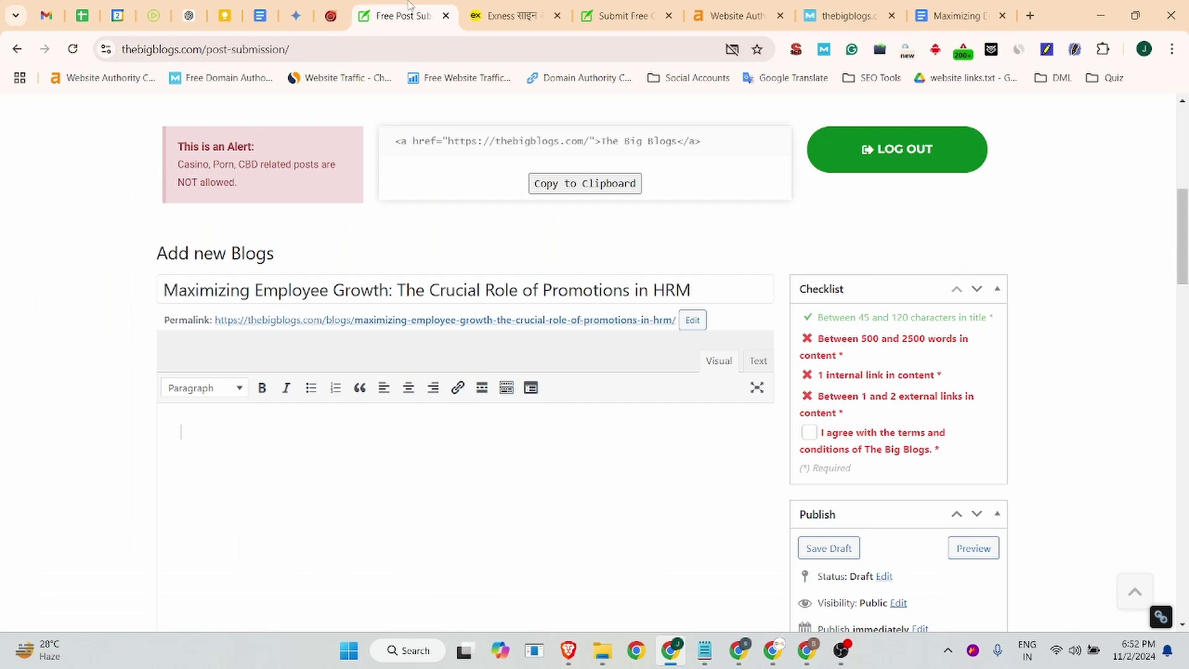
key("ctrl+v")
Review the pasted article's headings, formatting and links, along with the submission checklist, word count and SEO settings.
scroll(240, 502, "down", 4)
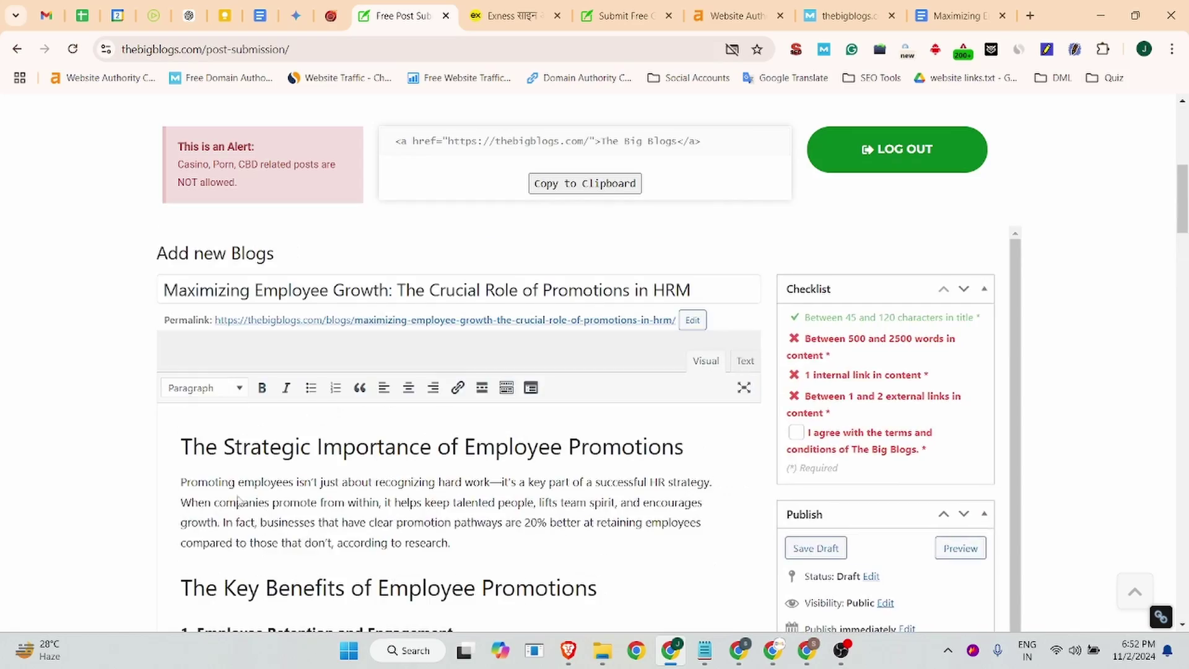
scroll(240, 502, "down", 5)
scroll(434, 403, "down", 4)
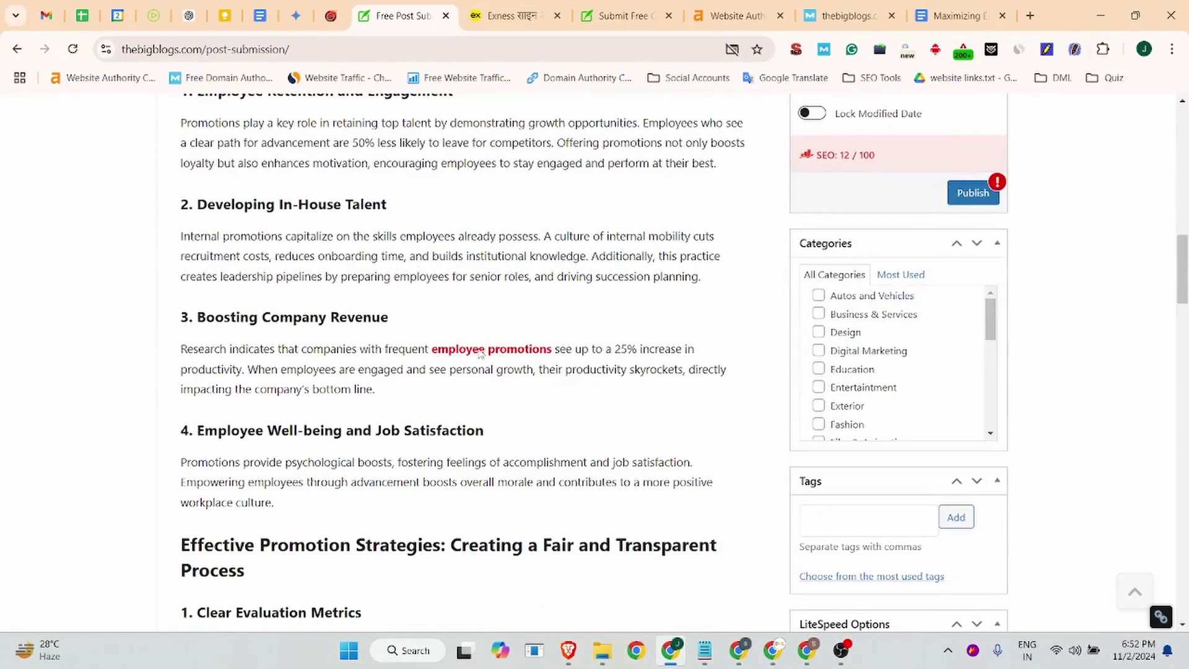
scroll(543, 369, "down", 9)
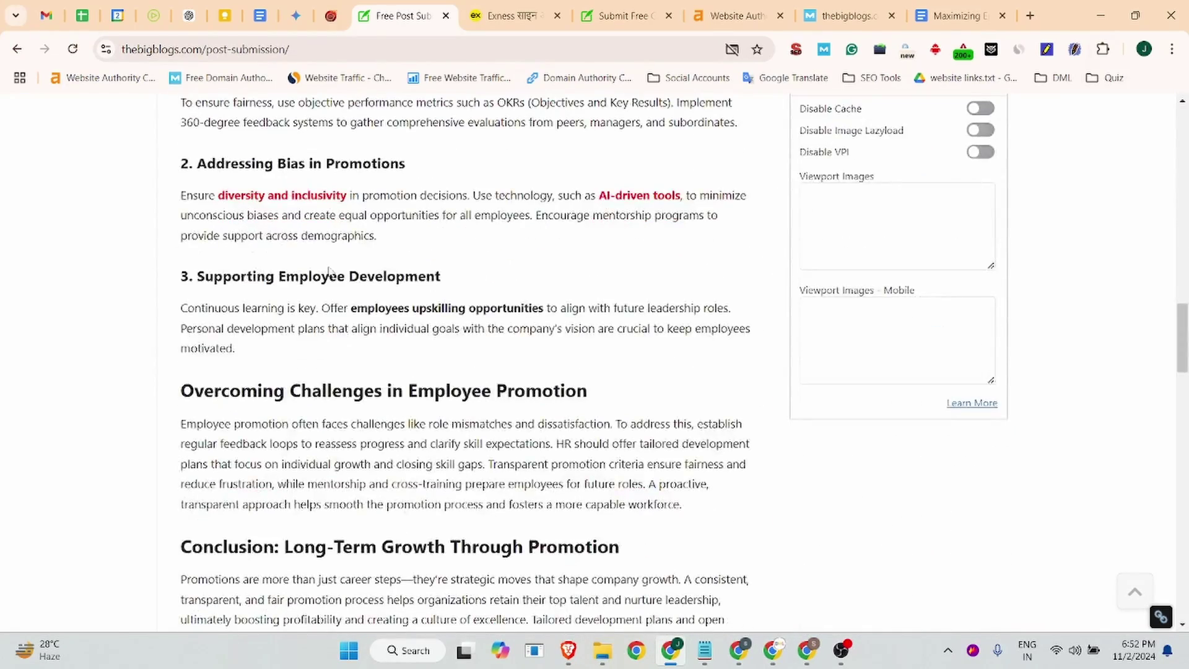
scroll(605, 327, "down", 6)
scroll(604, 327, "down", 5)
scroll(462, 382, "up", 15)
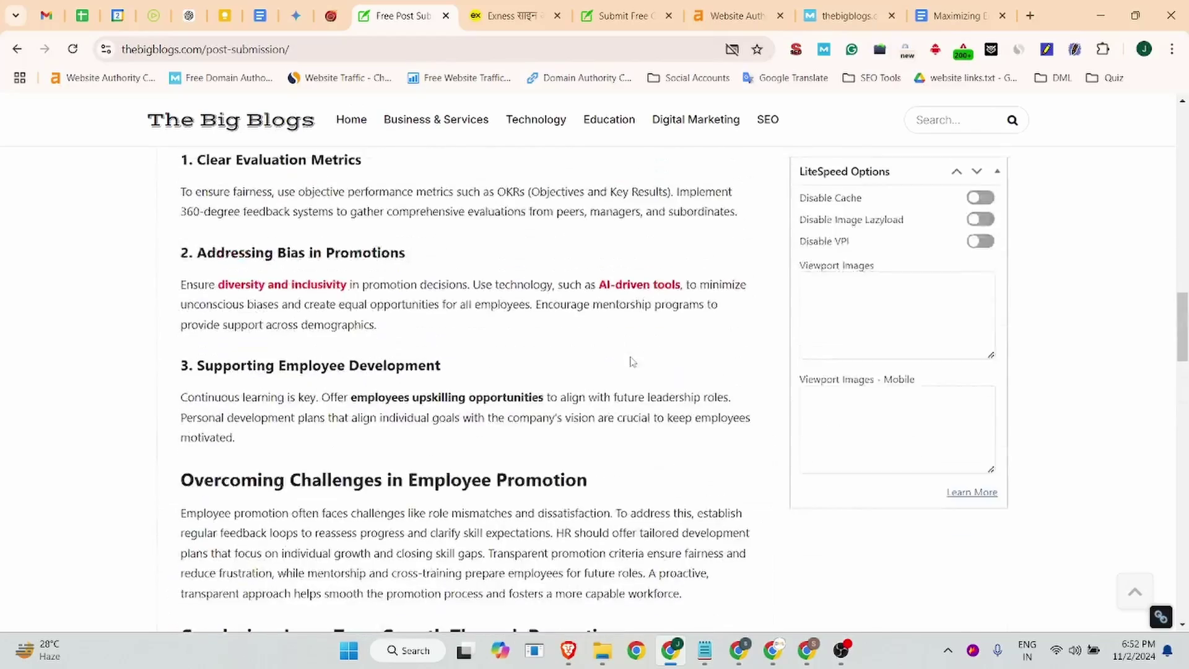
scroll(978, 337, "up", 5)
scroll(978, 337, "down", 3)
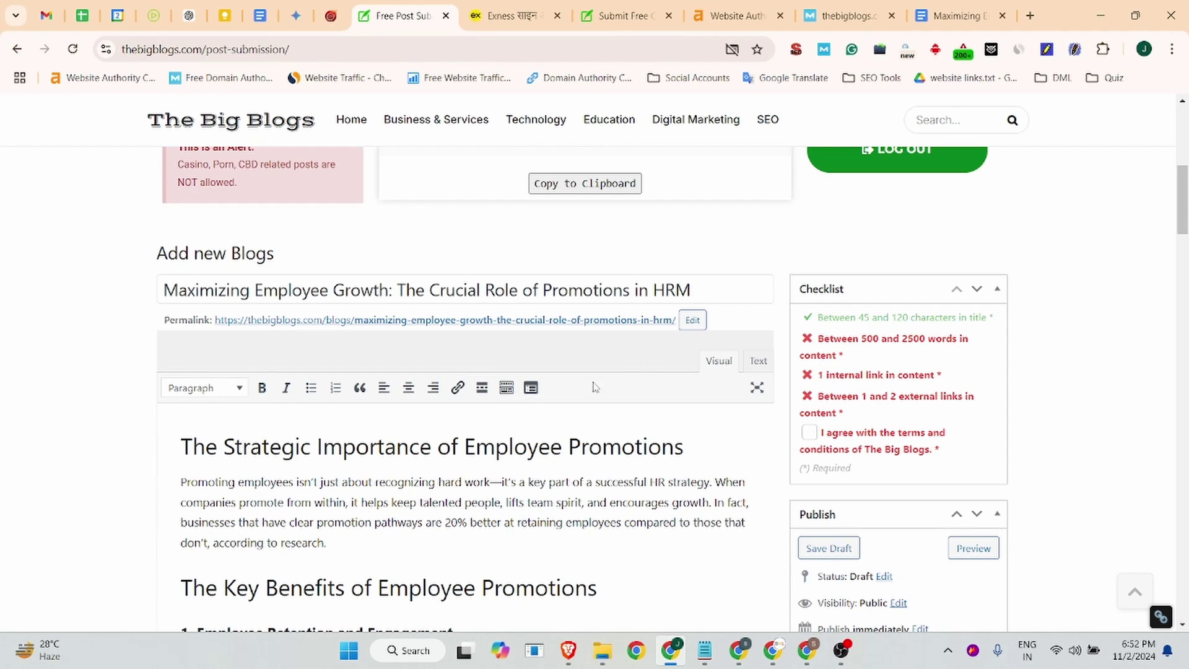
scroll(591, 384, "down", 5)
scroll(498, 417, "down", 16)
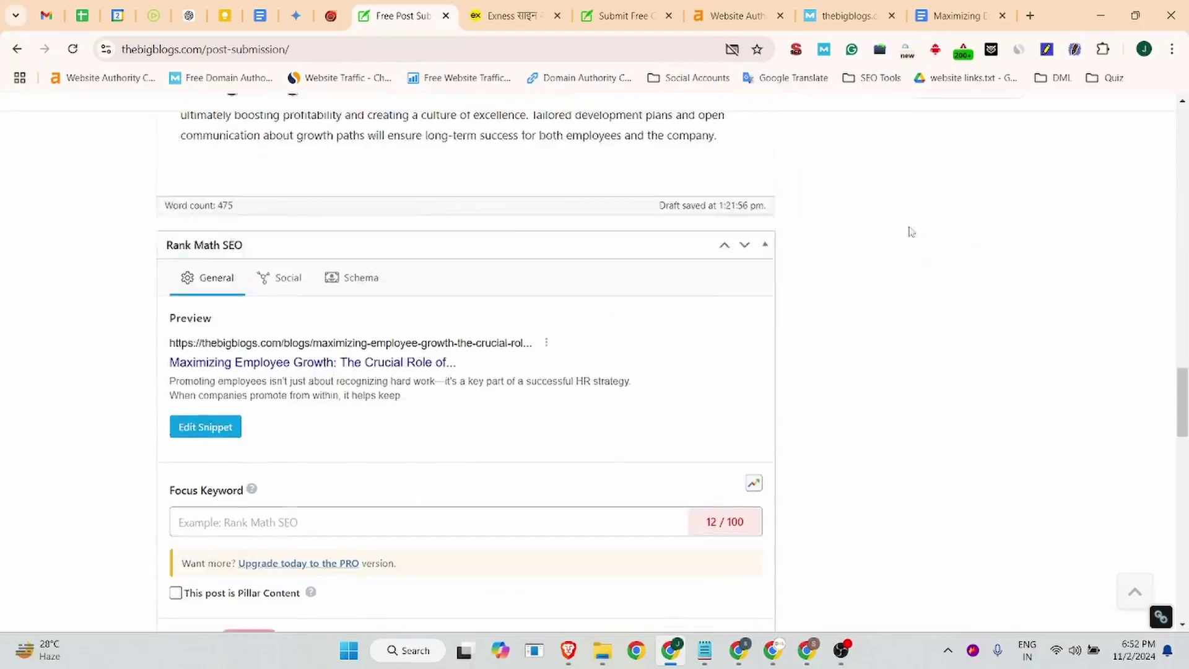
Check the submission checklist and inspect the link on "employee promotions" in the "Boosting Company Revenue" section.
scroll(910, 267, "up", 12)
scroll(881, 332, "up", 10)
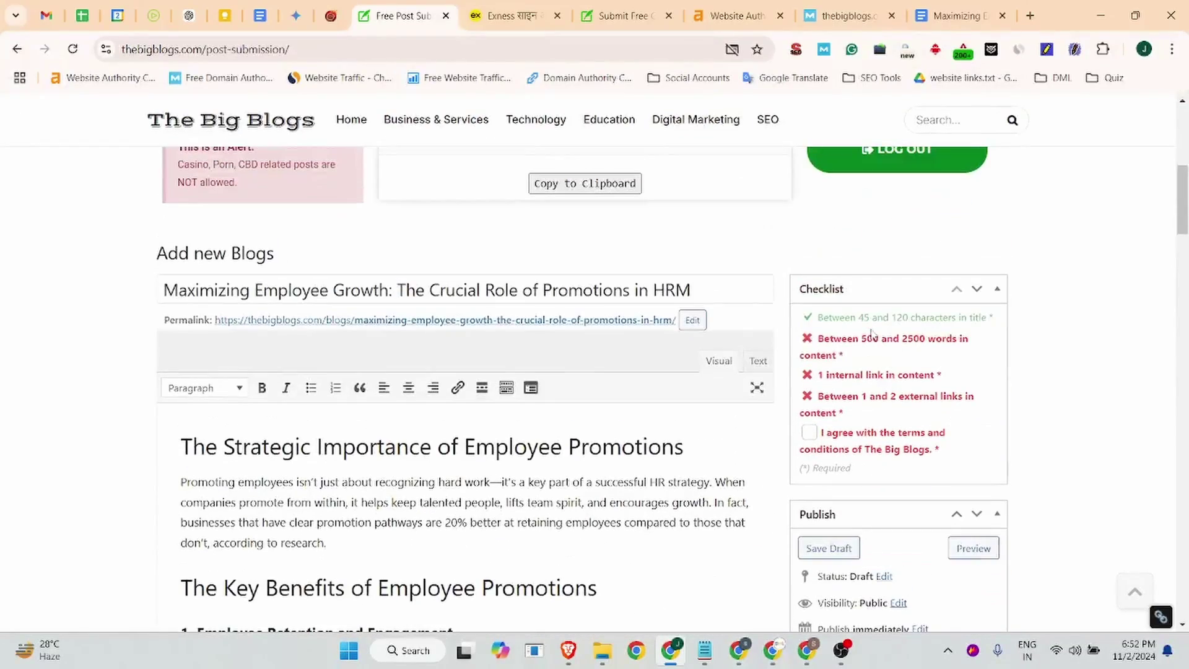
scroll(455, 416, "down", 6)
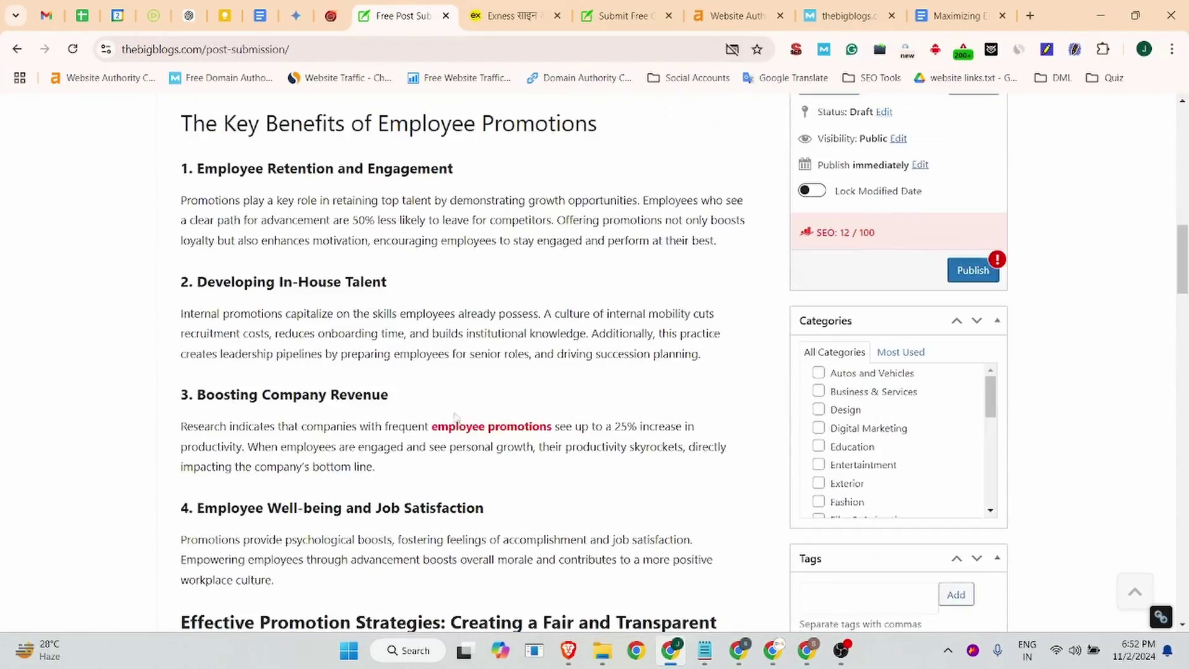
left_click(480, 433)
key("ctrl+w")
scroll(492, 378, "down", 1)
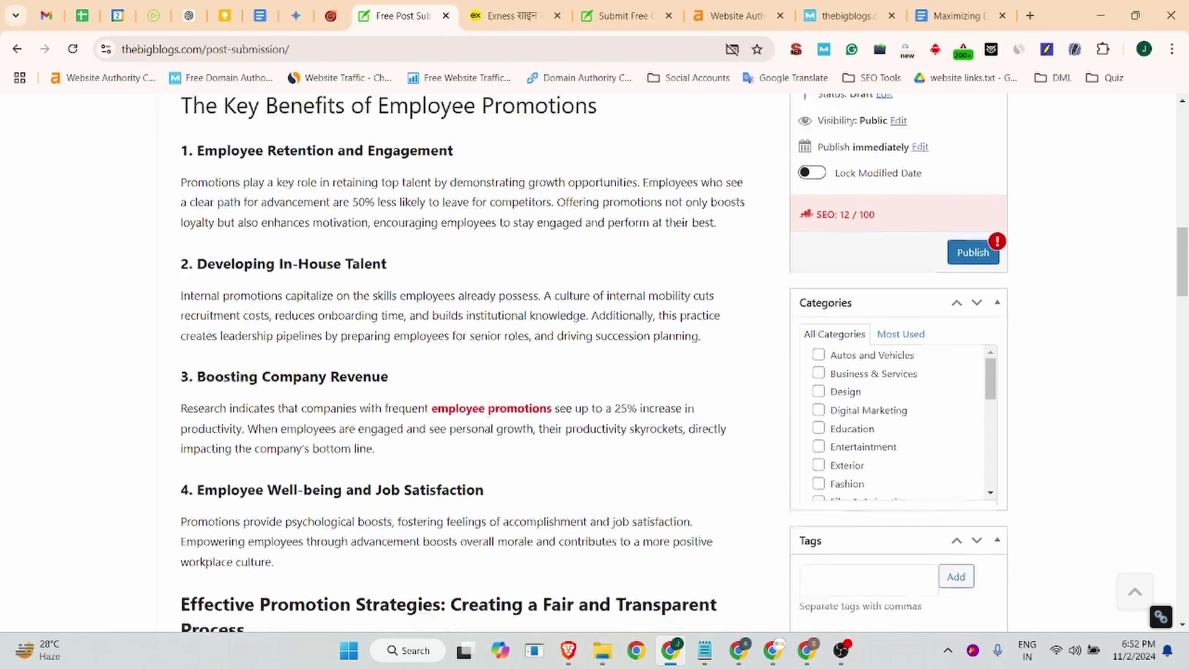
left_click(494, 348)
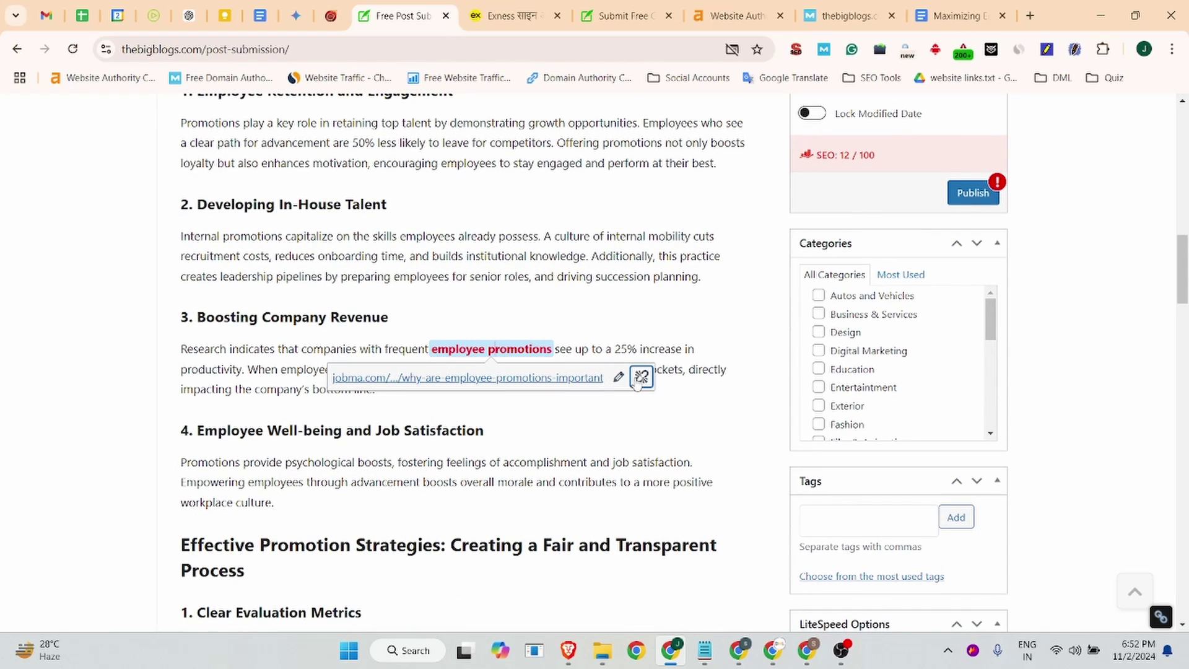
Remove the links from "diversity and inclusivity" and "AI-driven tools" in the "Addressing Bias in Promotions" section and recheck the checklist.
scroll(640, 322, "down", 6)
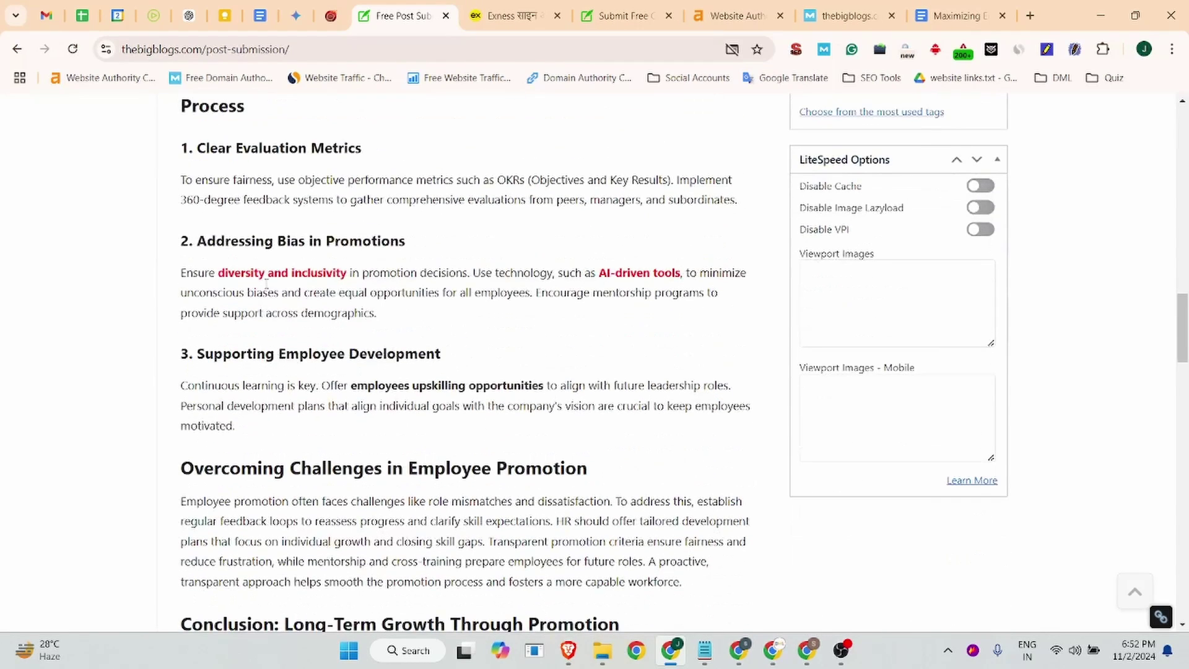
left_click(280, 273)
left_click(623, 300)
left_click(637, 273)
left_click(708, 301)
scroll(669, 308, "down", 5)
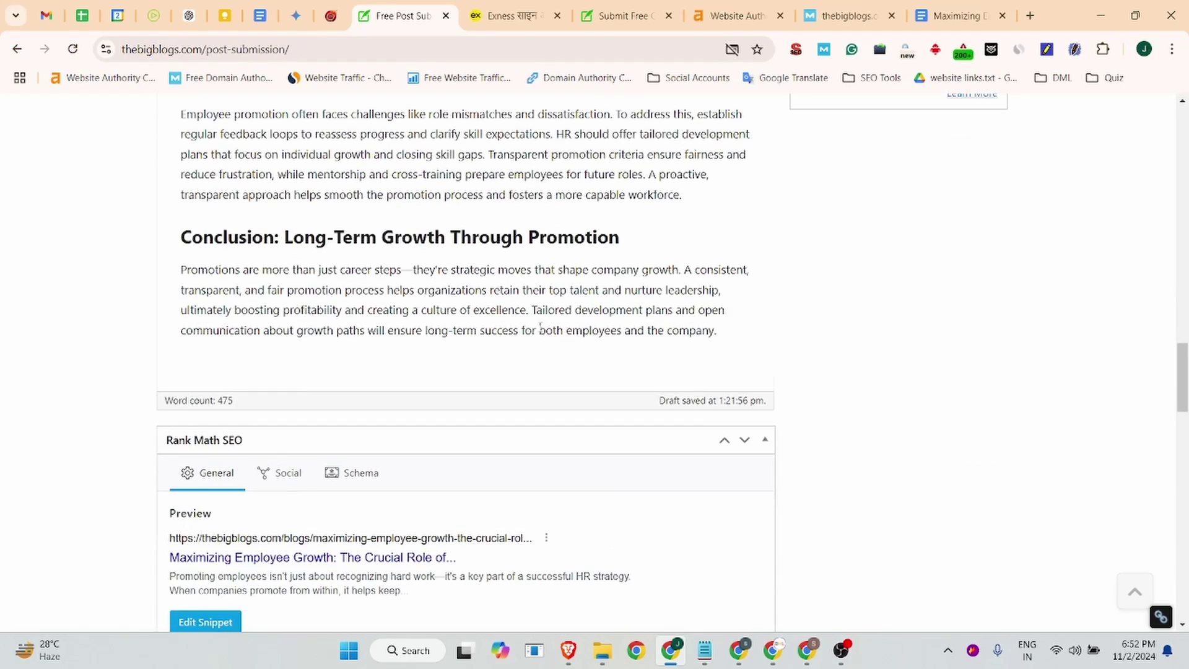
scroll(541, 327, "up", 15)
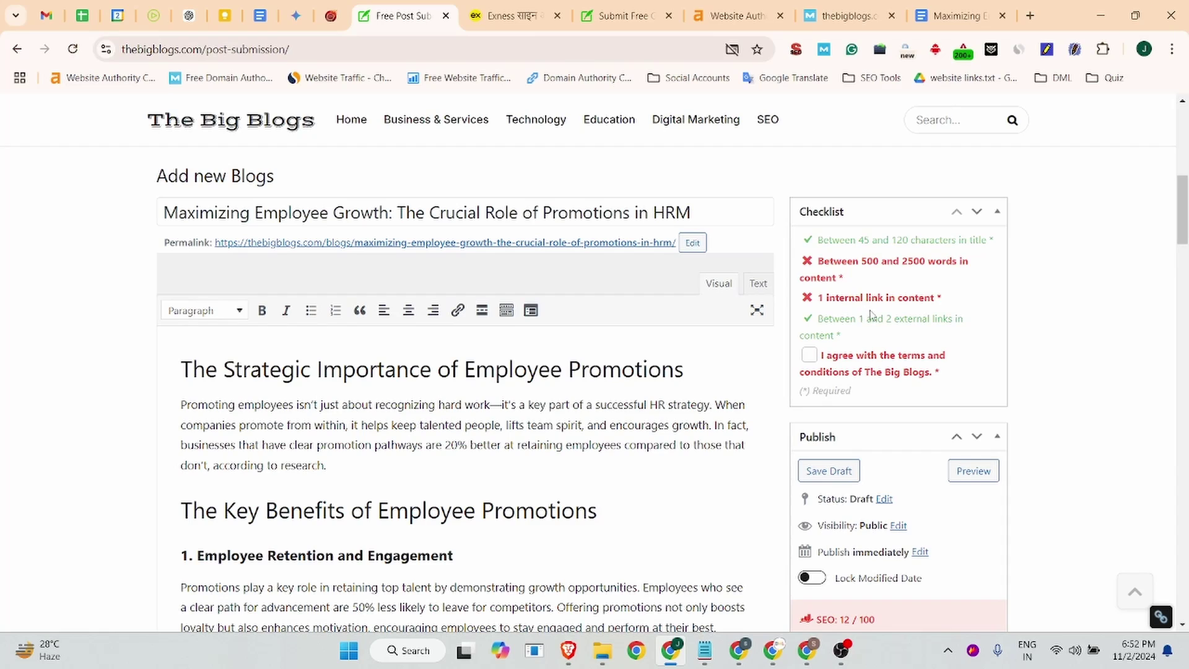
scroll(615, 361, "down", 1)
scroll(615, 361, "down", 5)
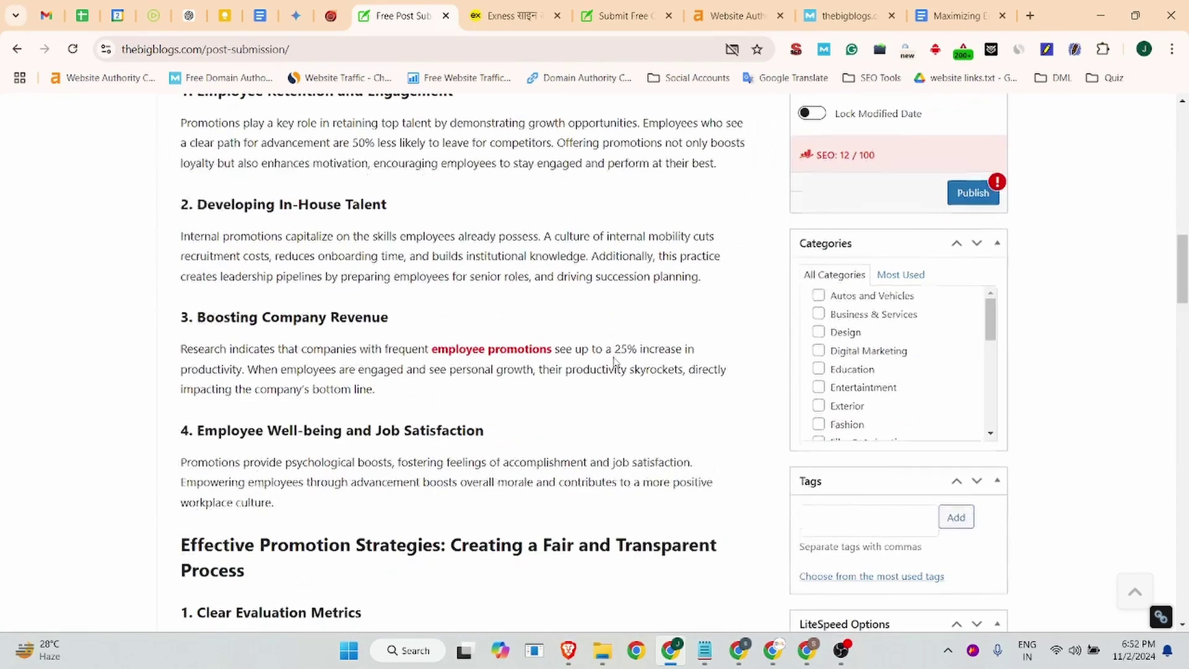
scroll(858, 339, "up", 6)
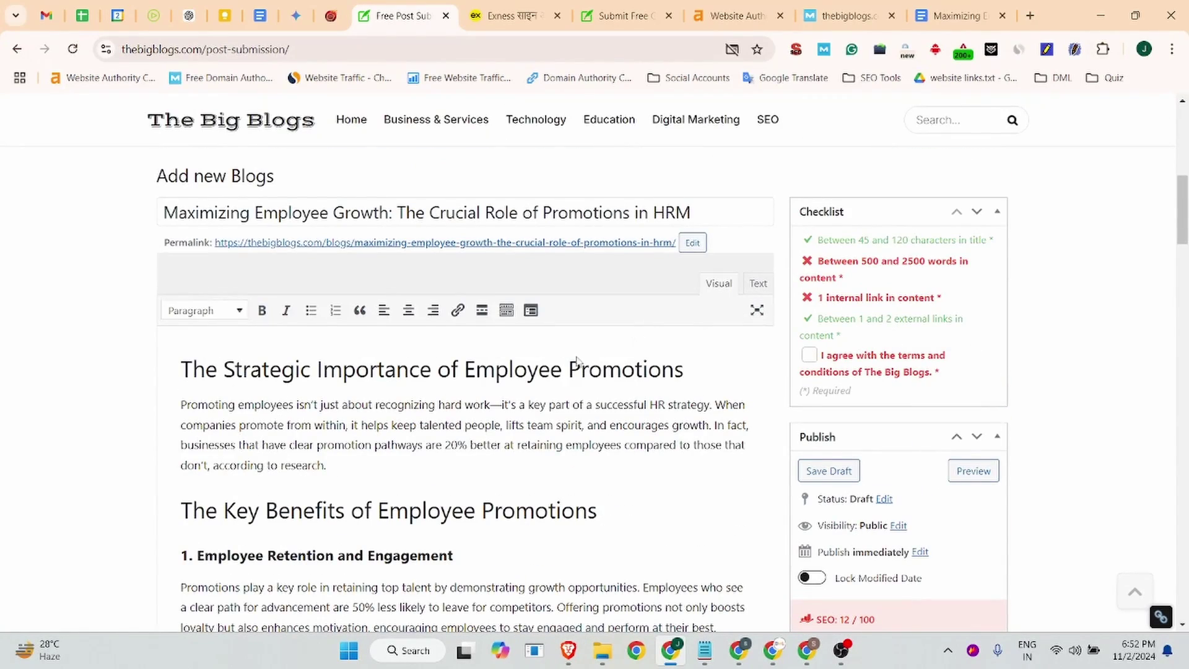
Copy "Employee Promotions" from the article's first heading and open The Big Blogs home page from the guest posting page, closing any ad pages.
left_click(666, 363)
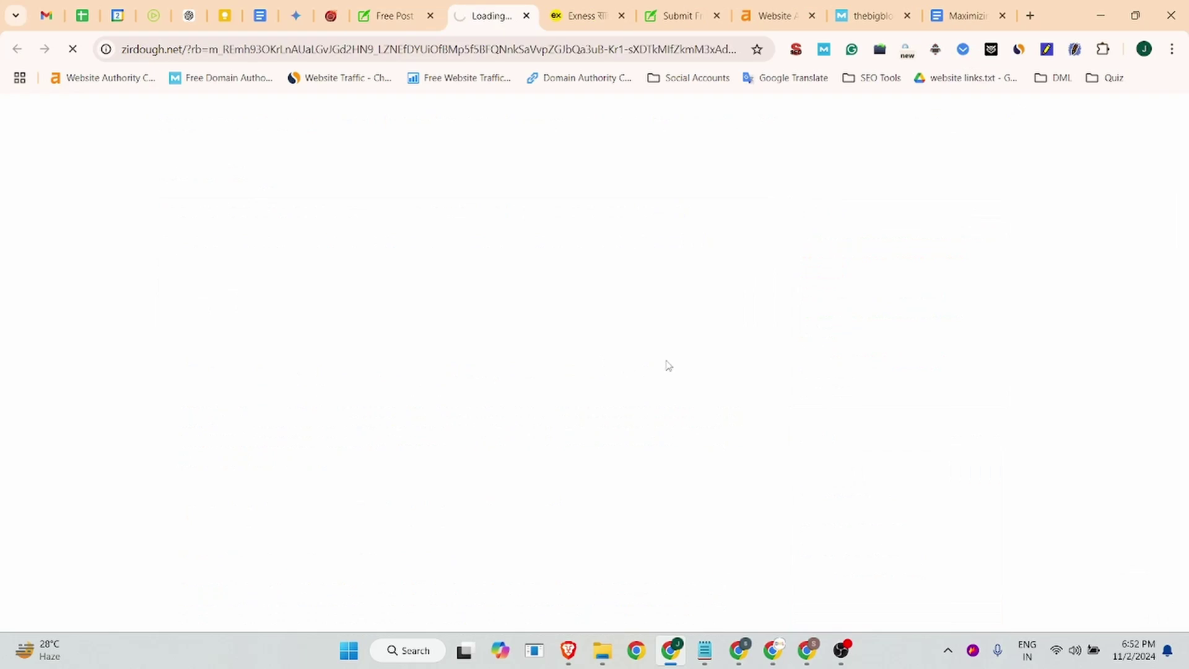
key("ctrl+w")
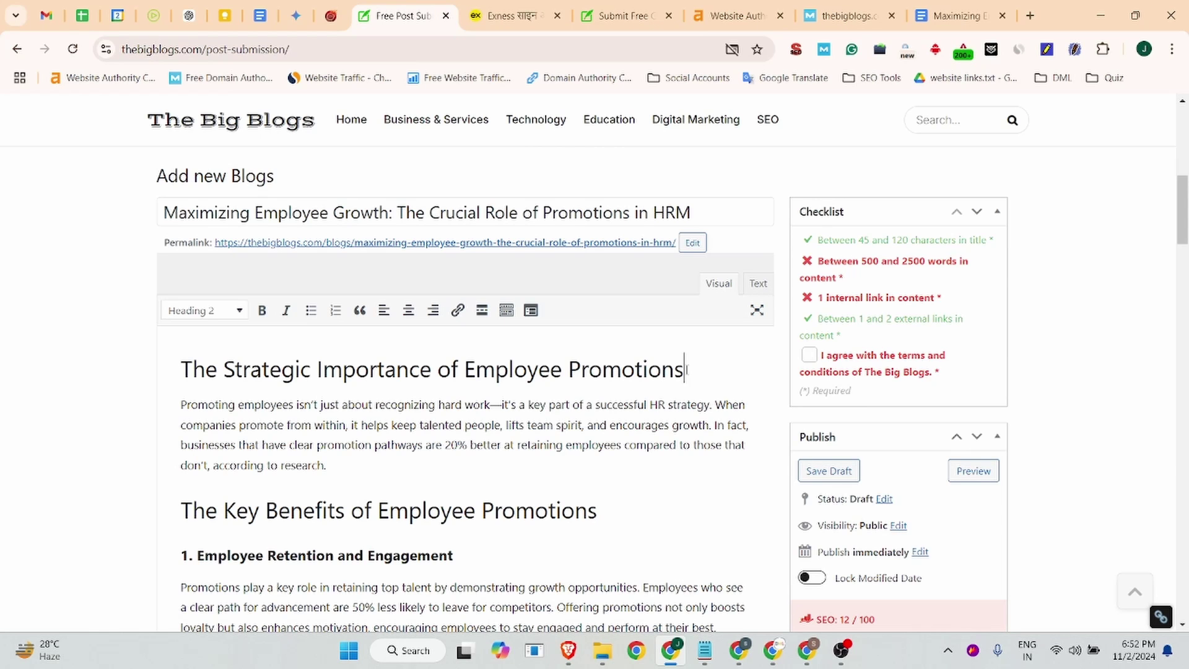
left_click_drag(664, 373, 489, 372)
scroll(124, 142, "up", 10)
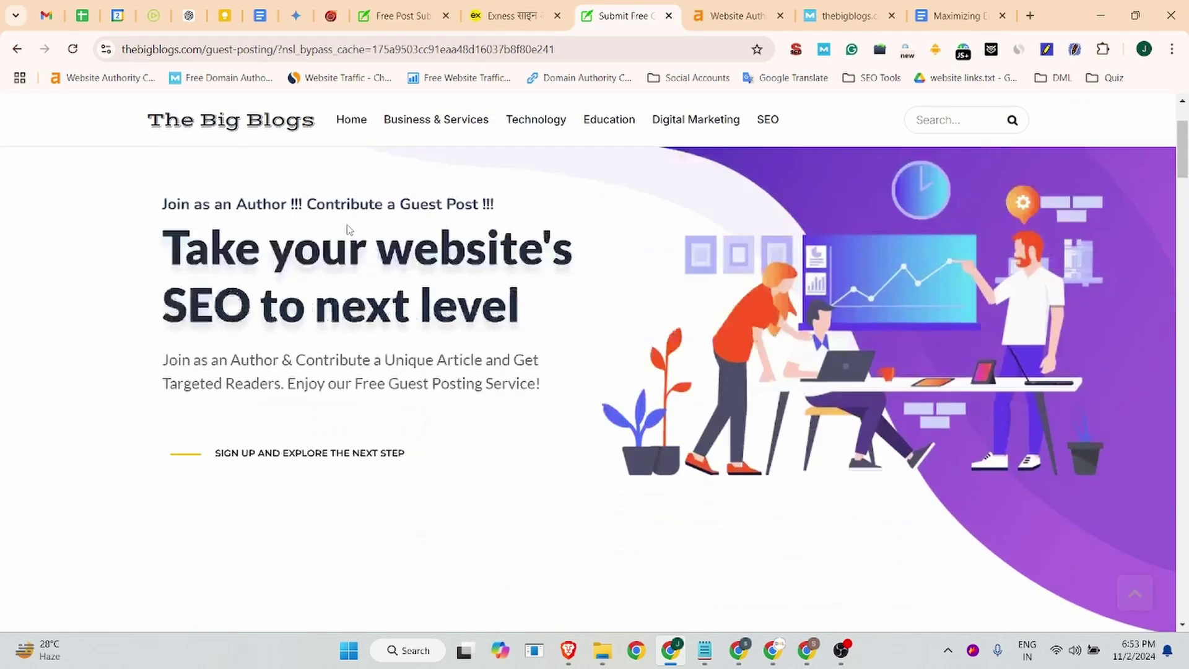
left_click(215, 123)
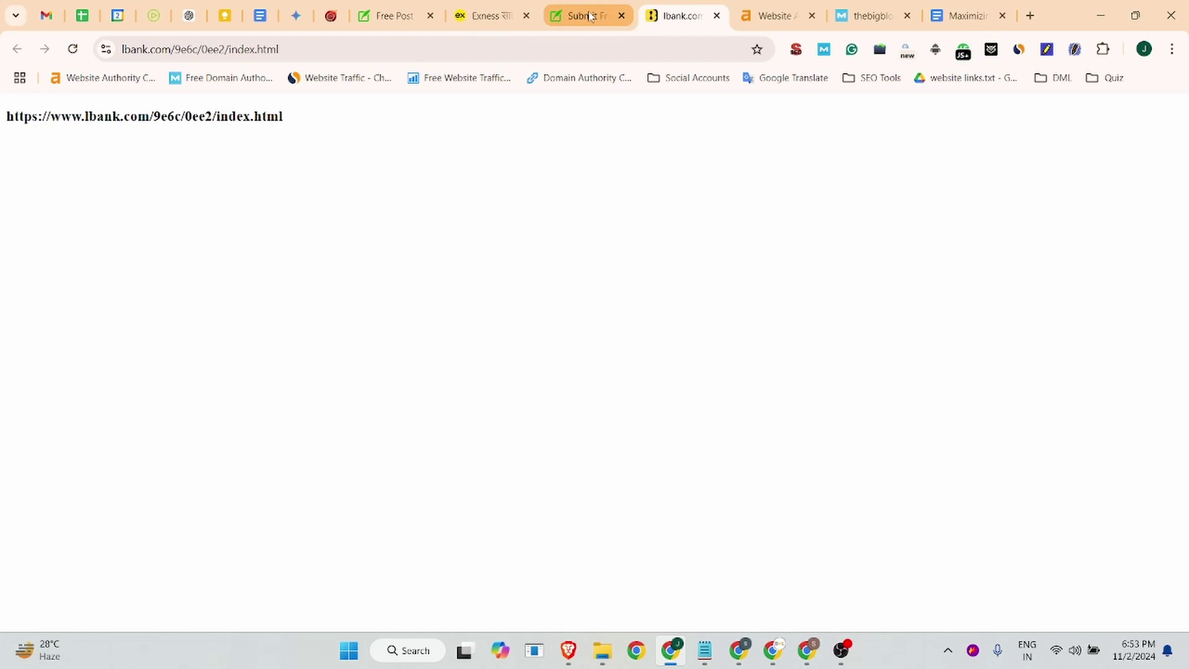
key("ctrl+w")
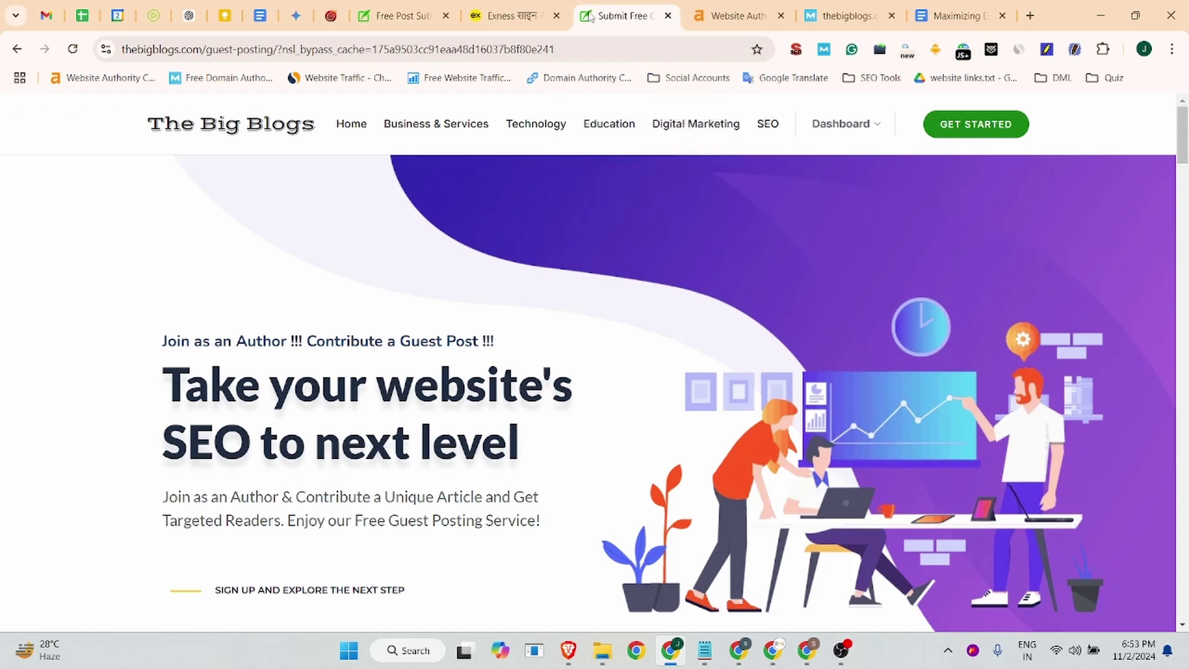
left_click(199, 128)
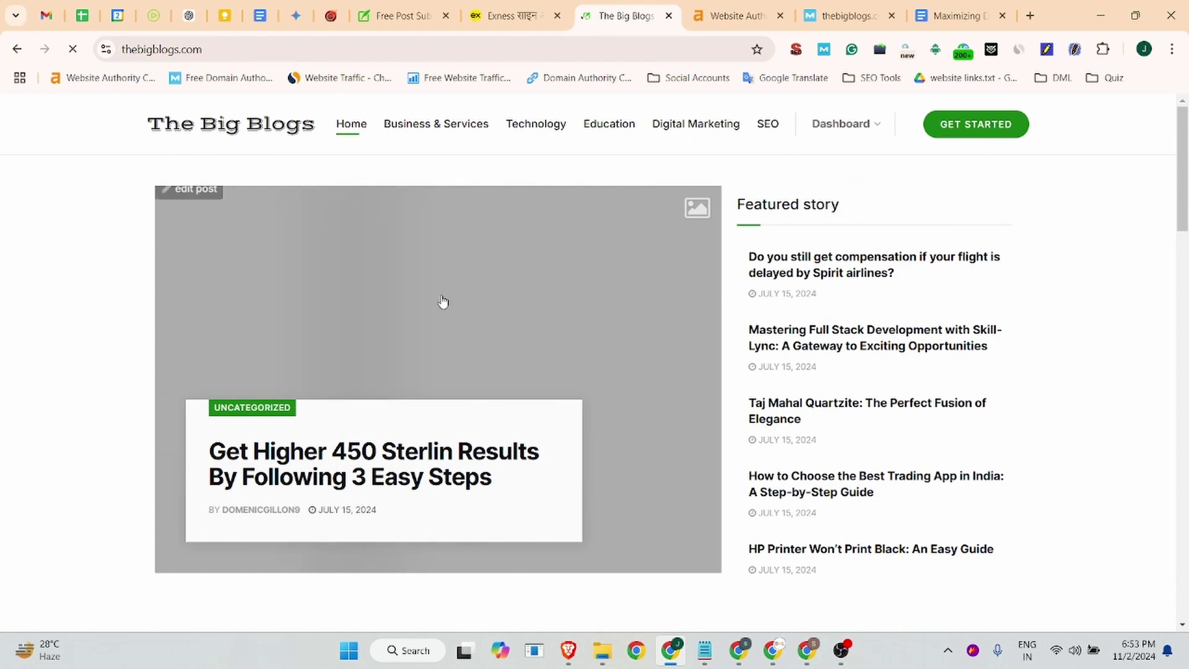
Search The Big Blogs site for "Employee Promotions" to find a related article for the internal link.
key("ctrl+shift+Tab")
key("ctrl+shift+Tab")
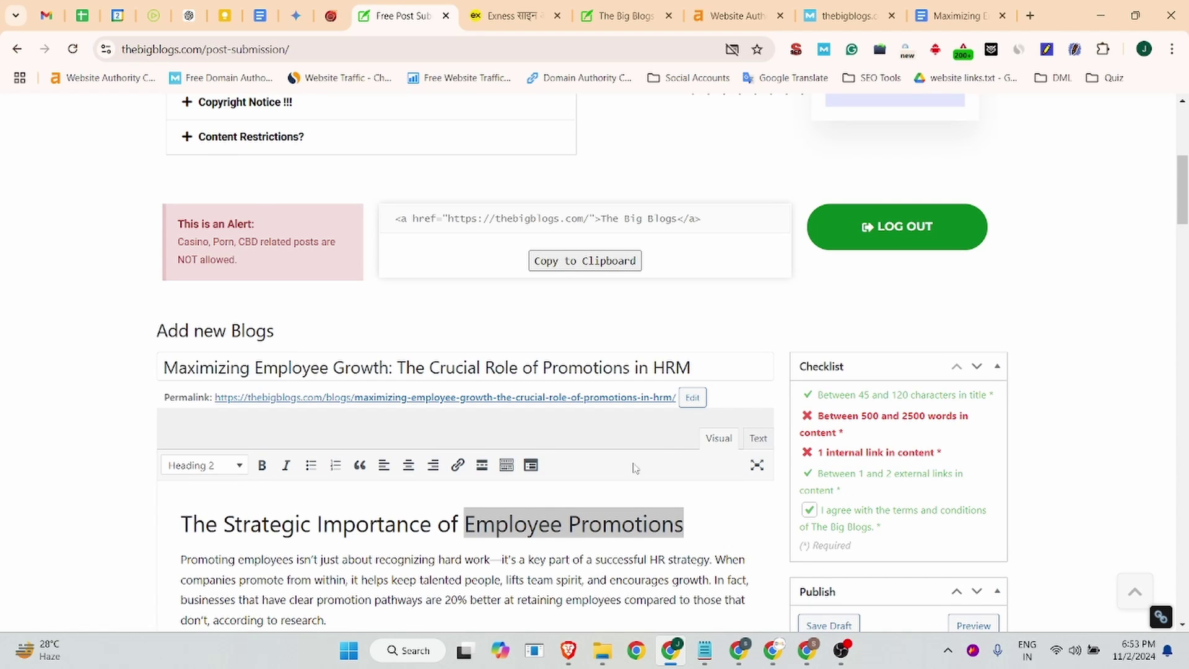
left_click(636, 18)
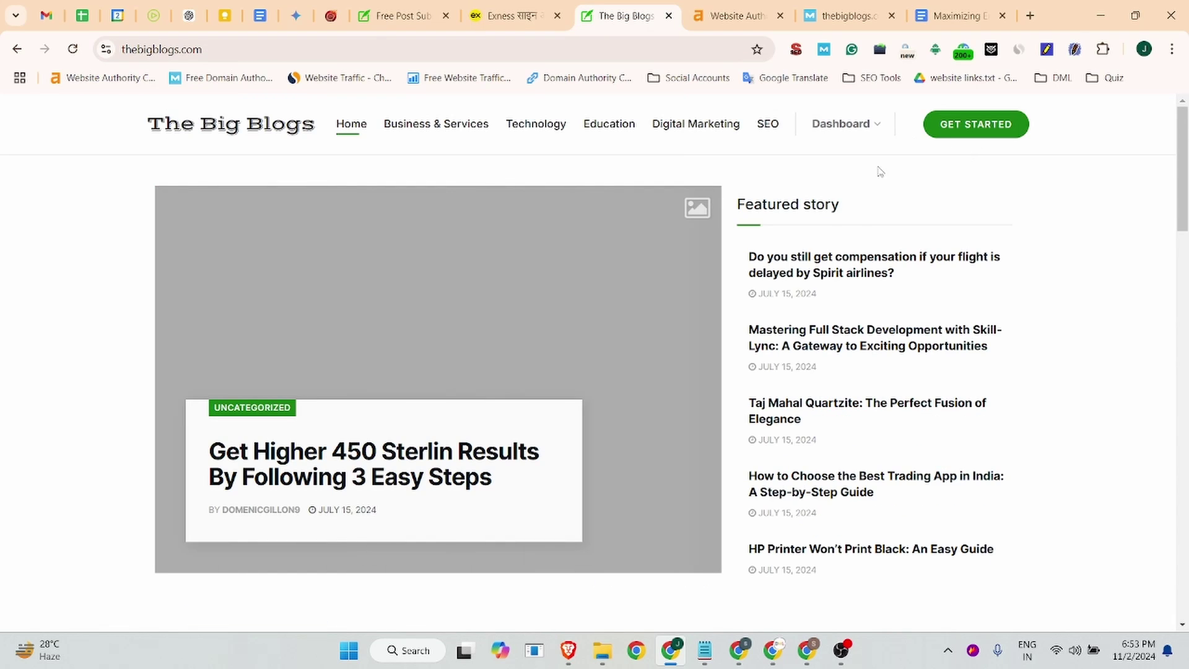
scroll(881, 172, "down", 15)
scroll(741, 316, "up", 15)
scroll(1010, 155, "down", 14)
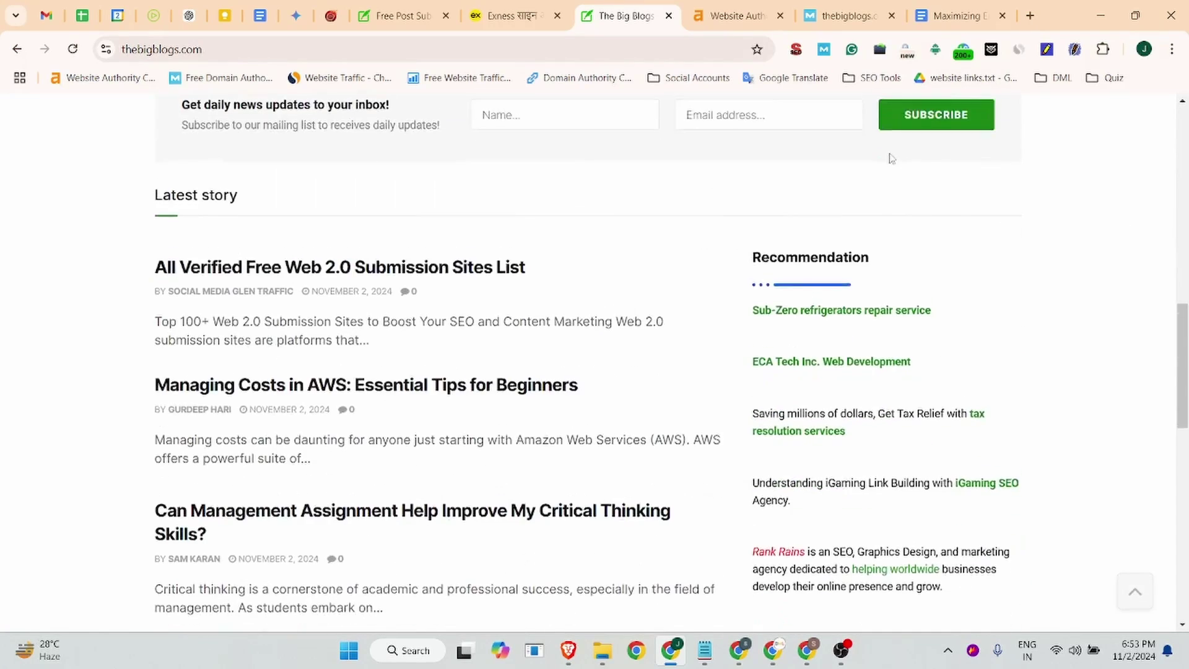
scroll(890, 158, "up", 4)
key("Return")
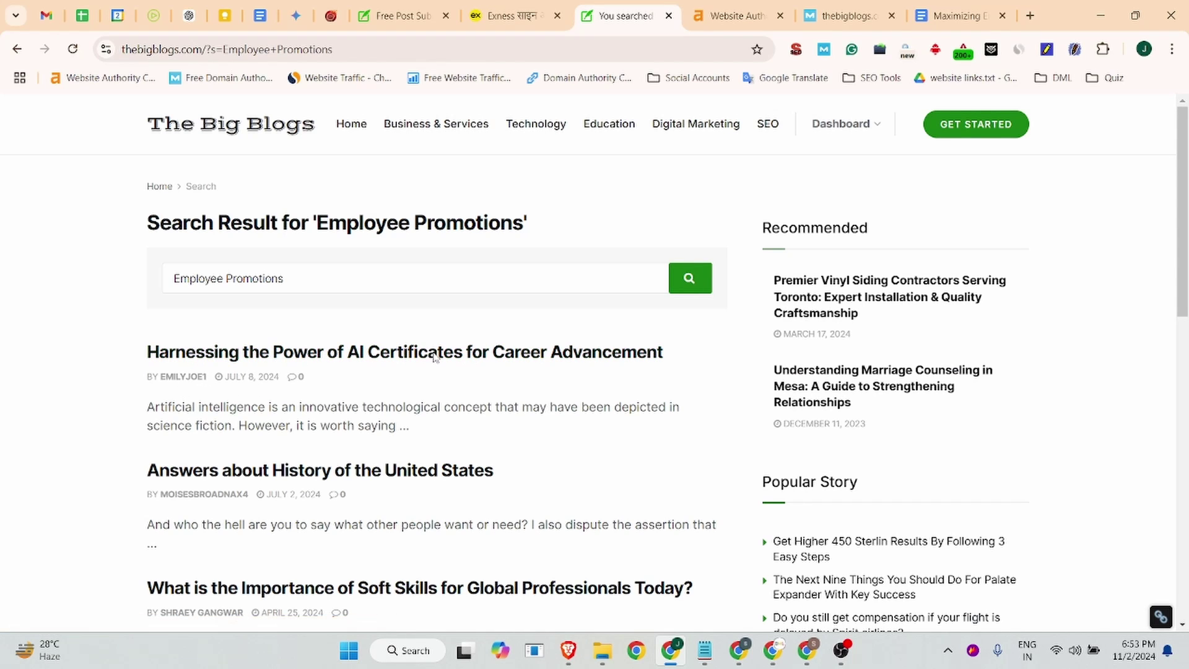
Open the search result "Harnessing the Power of AI Certificates for Career Advancement" and copy its URL.
scroll(435, 358, "down", 8)
scroll(403, 363, "up", 8)
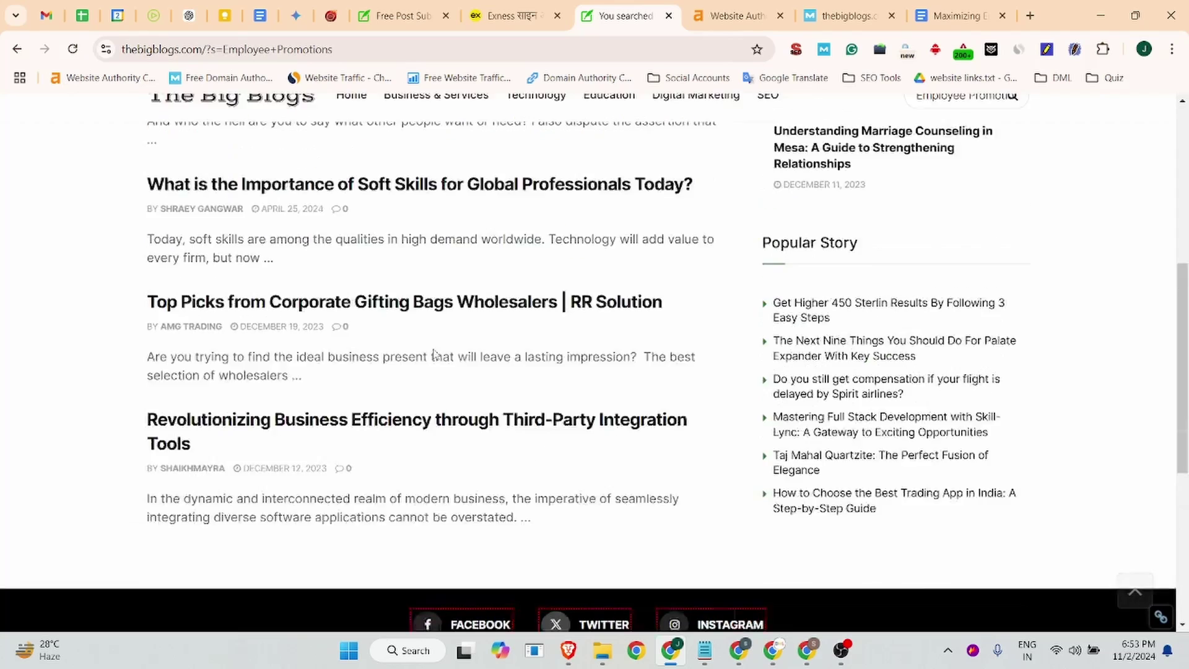
left_click(362, 365)
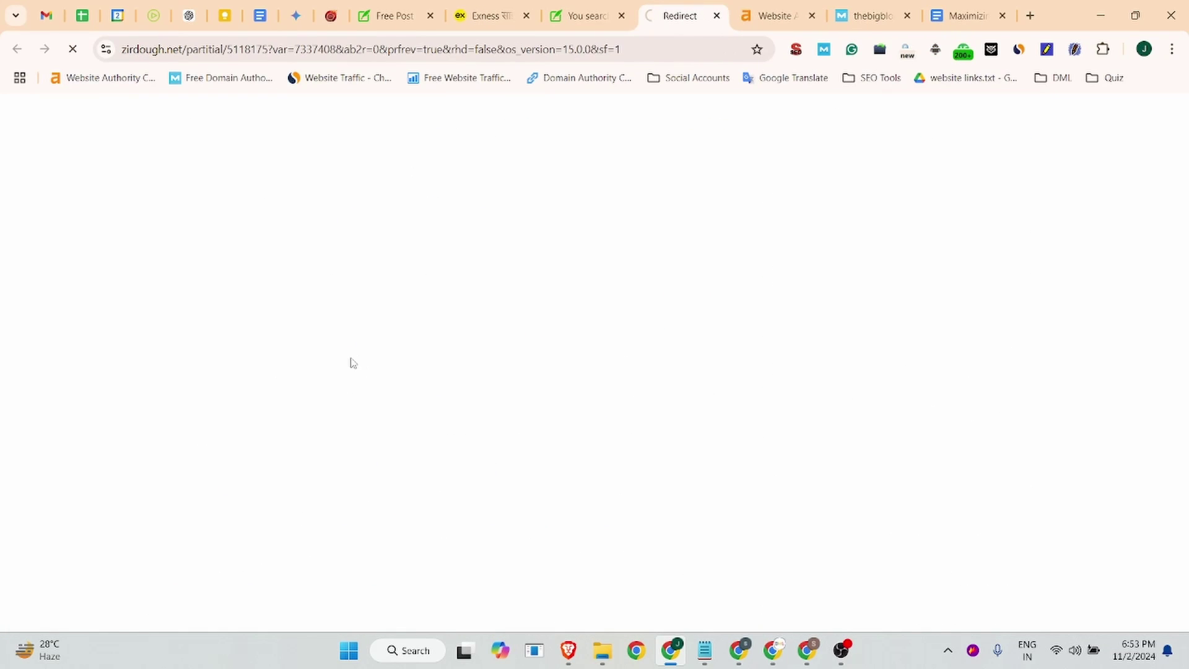
key("ctrl+w")
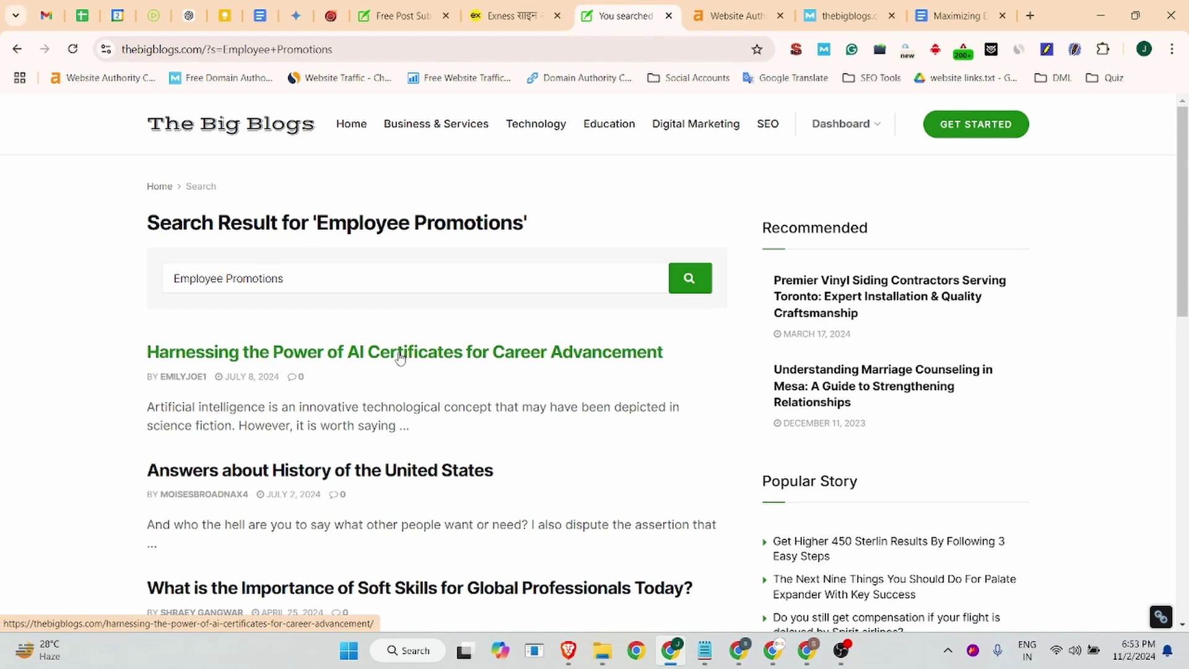
left_click(399, 352)
left_click(451, 49)
key("ctrl+c")
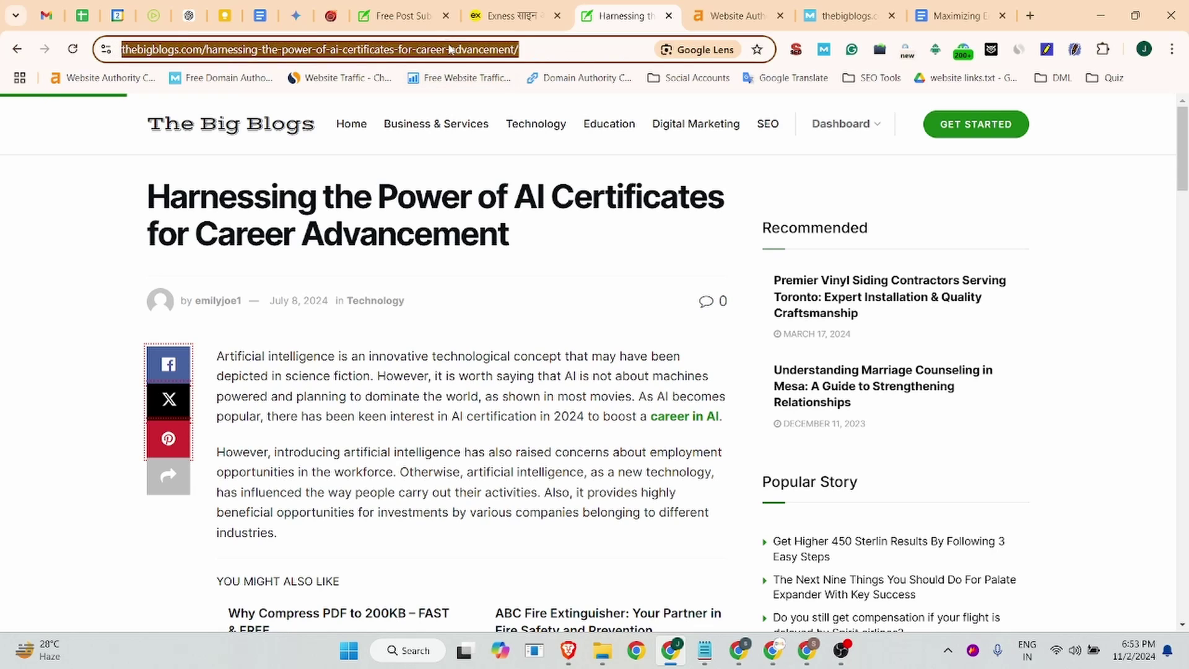
Search the post draft for "AI" and "AI ce" to look for suitable anchor text for the internal link.
left_click(398, 14)
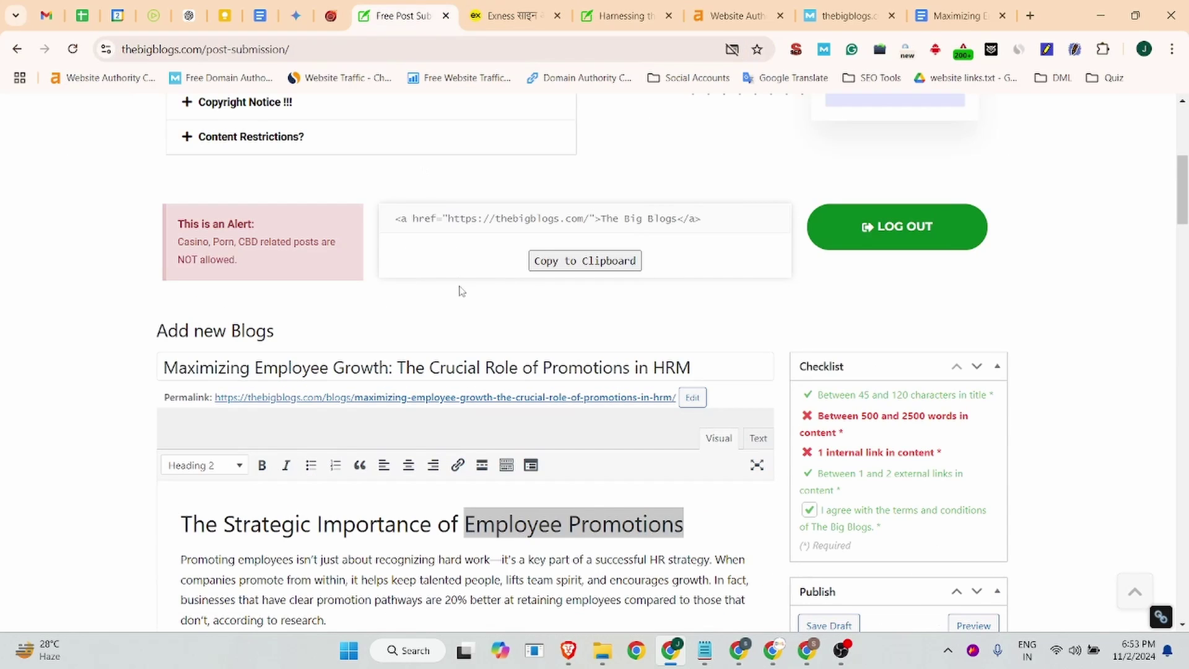
key("ctrl+f")
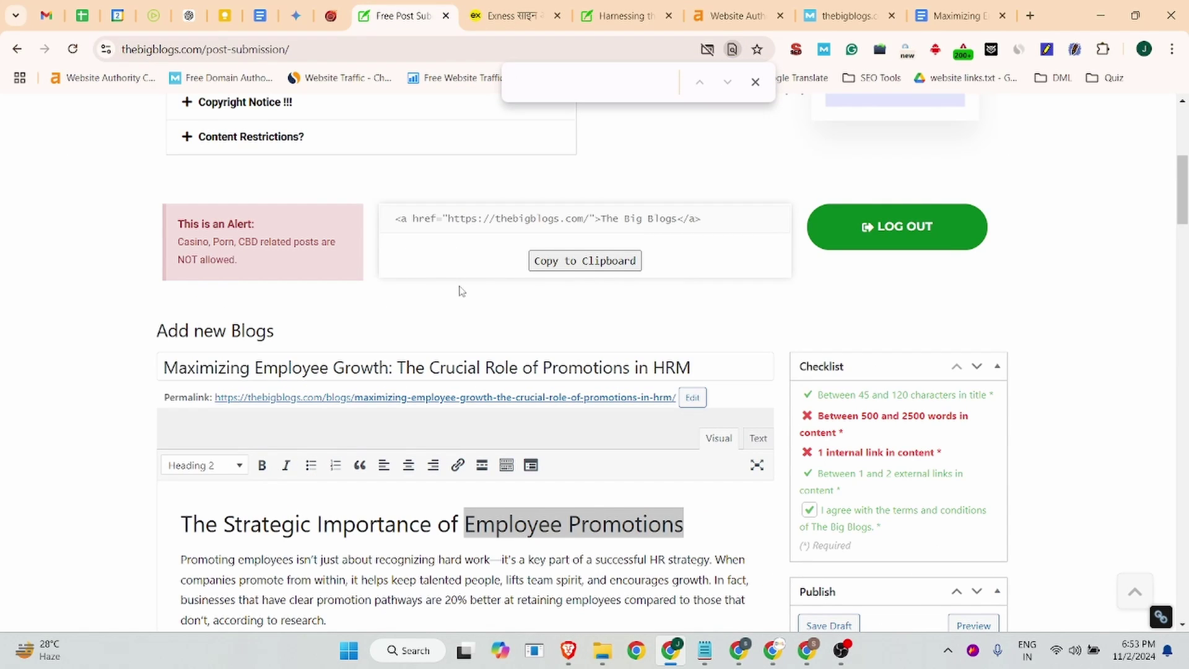
type("AI")
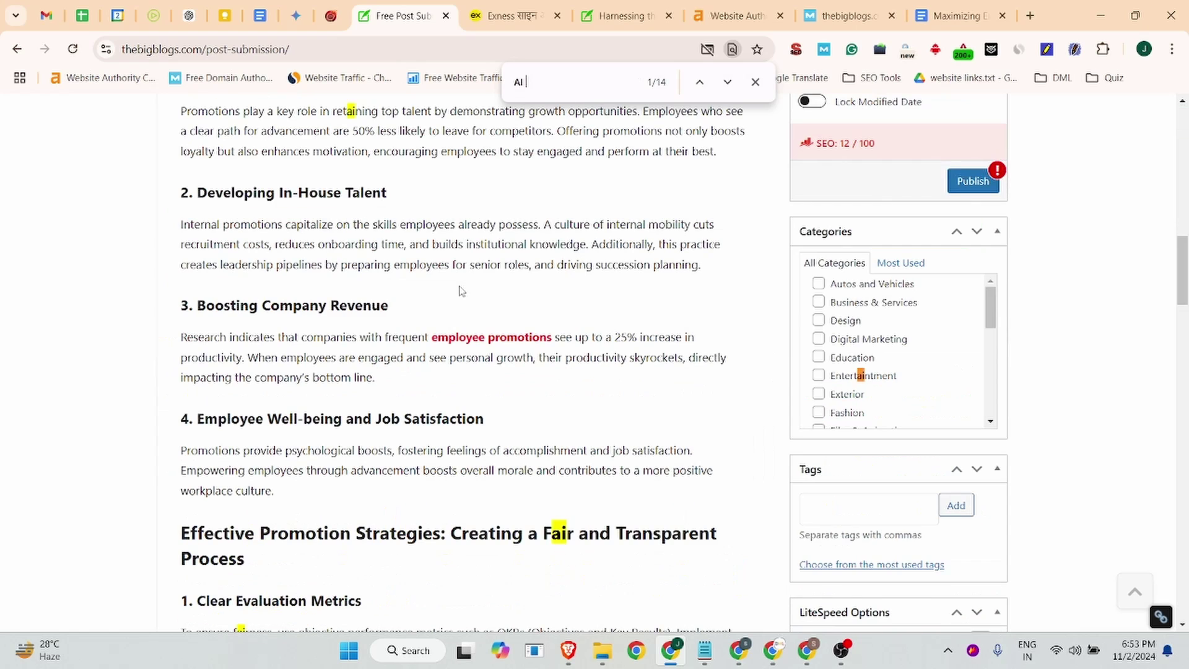
type(" ce")
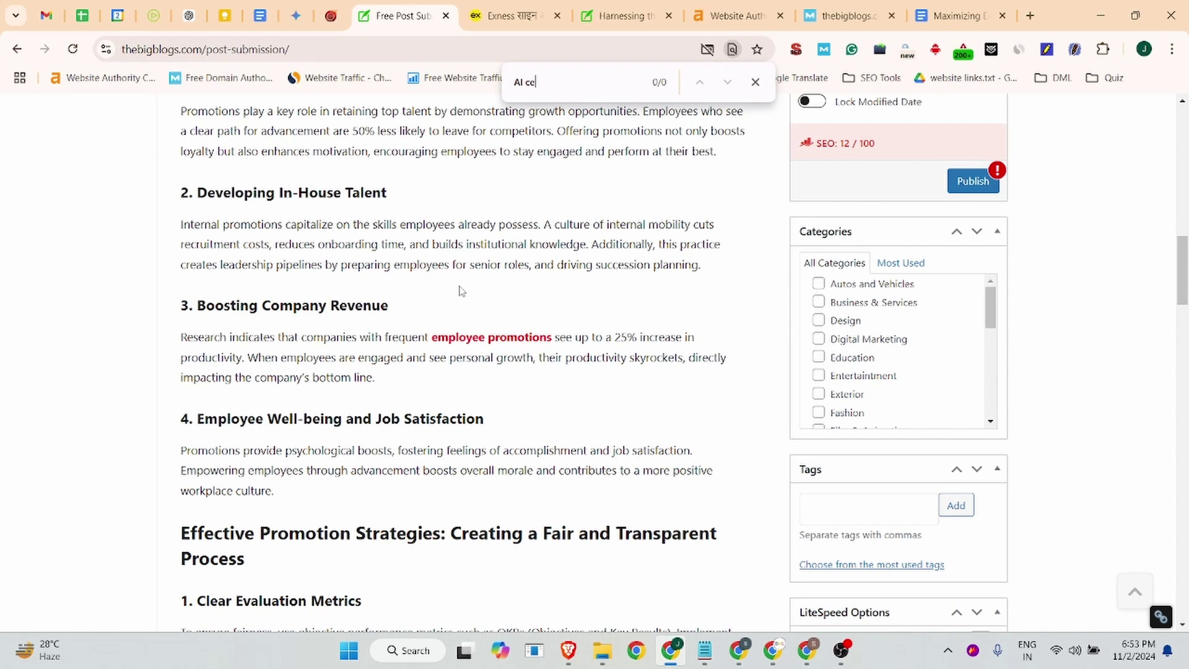
key("BackSpace")
scroll(461, 291, "down", 6)
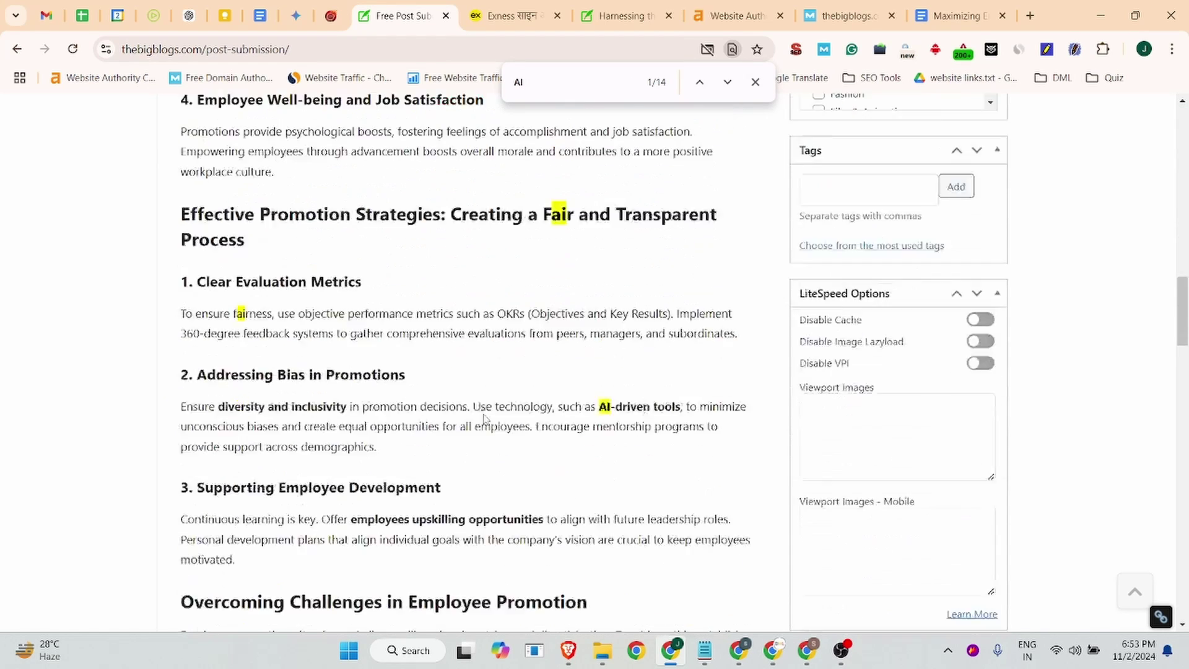
Add a line below the conclusion reading "Additional Reading:" followed by the copied AI certificates article URL.
scroll(613, 335, "down", 8)
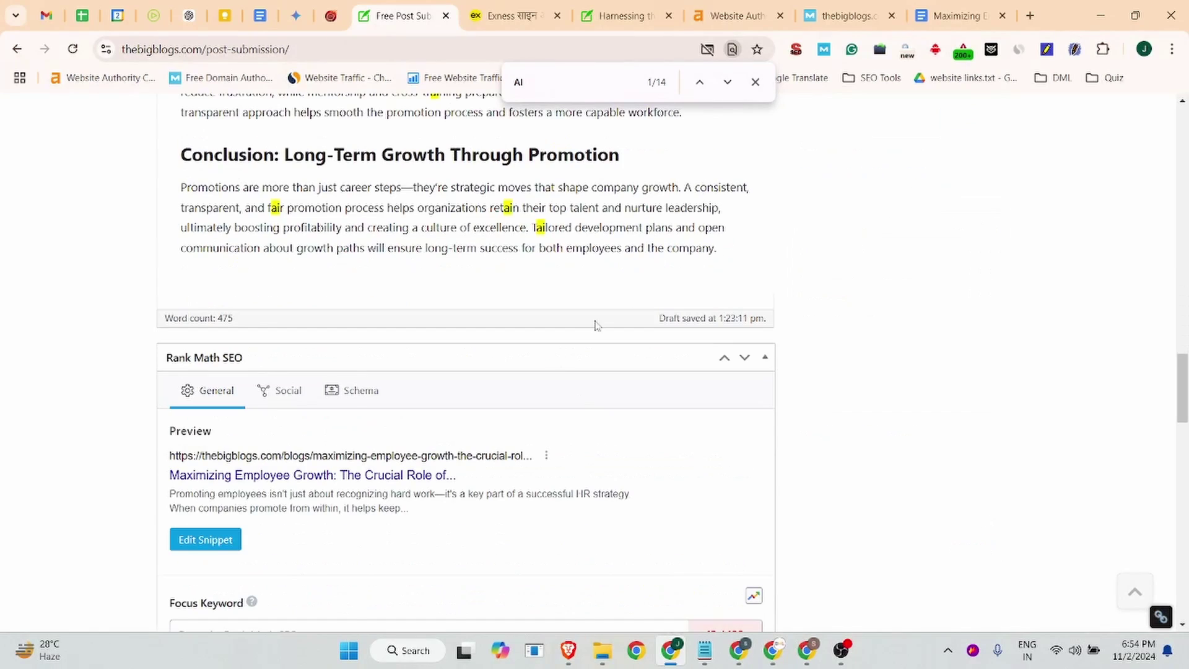
key("Return")
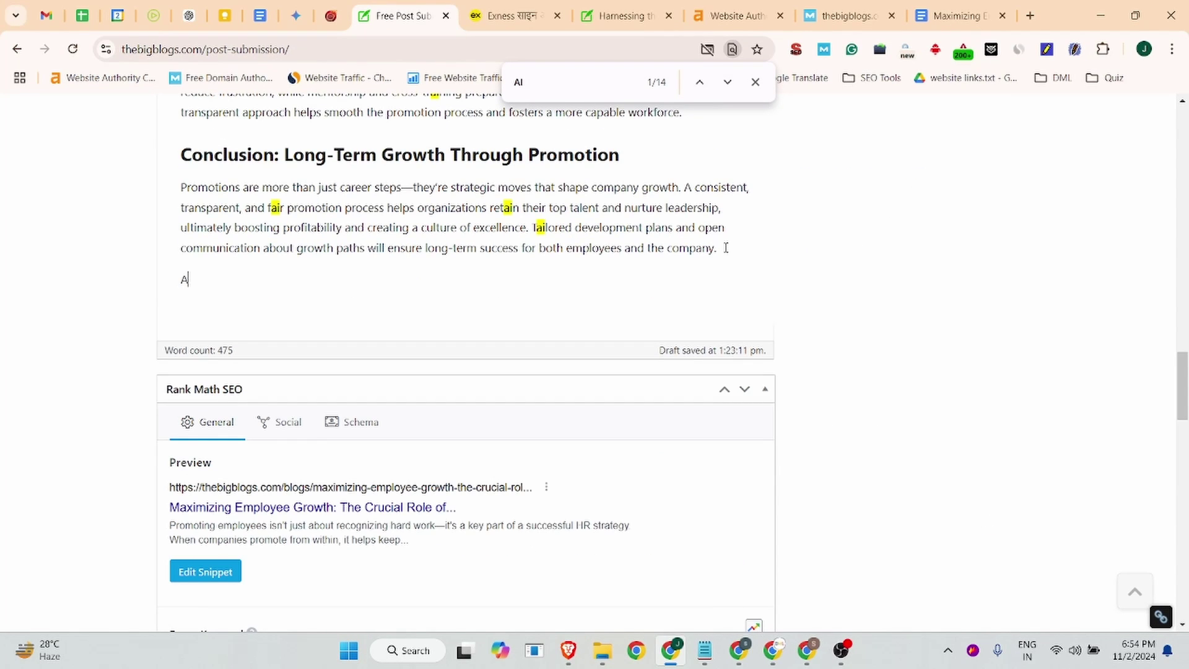
type("Additional Reading:")
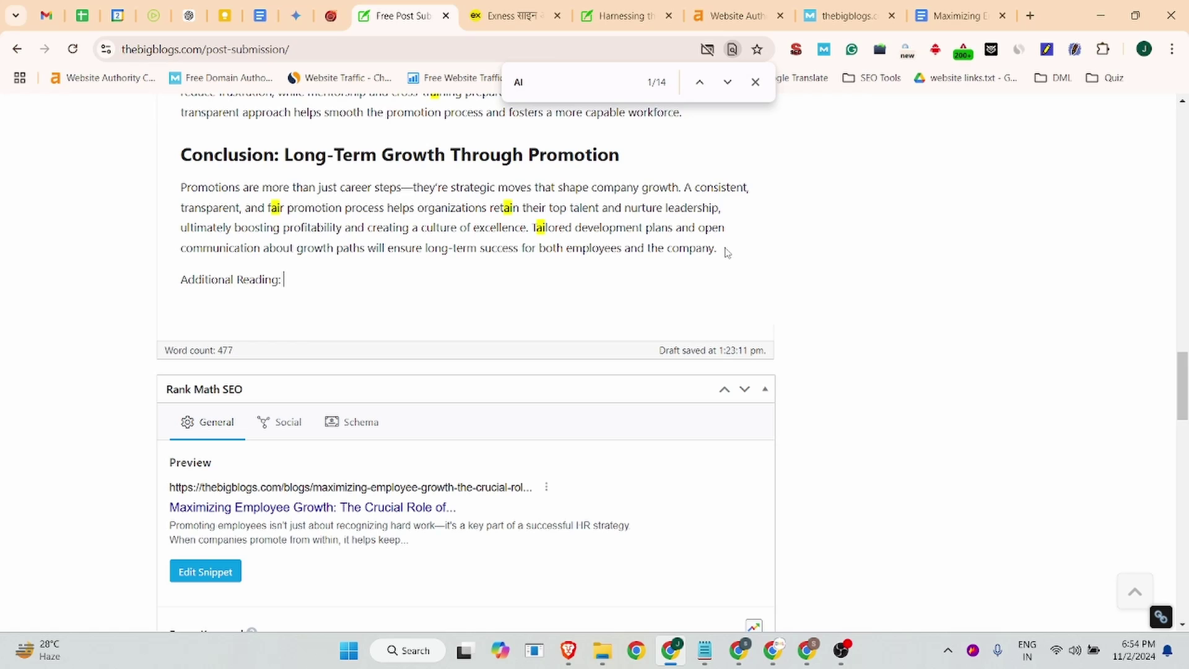
key("ctrl+v")
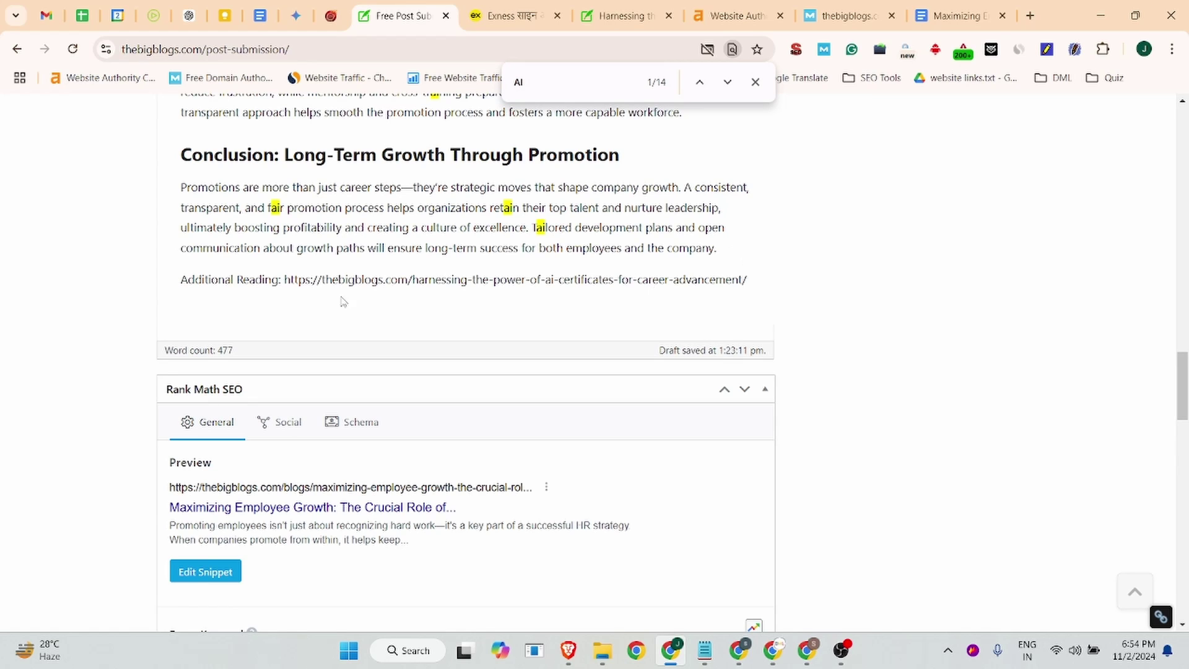
left_click(303, 283)
key("ctrl+w")
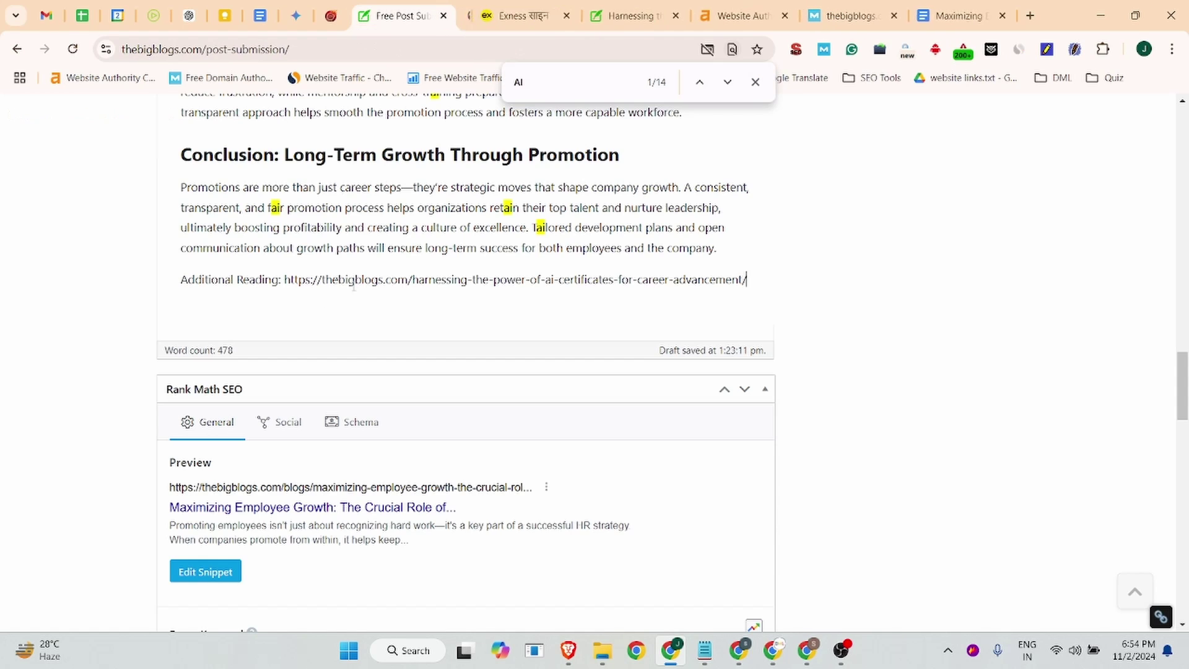
Replace the URL after "Additional Reading:" with the correctly spelled text "AI Certification", closing any advert tab that opens.
left_click_drag(286, 280, 767, 280)
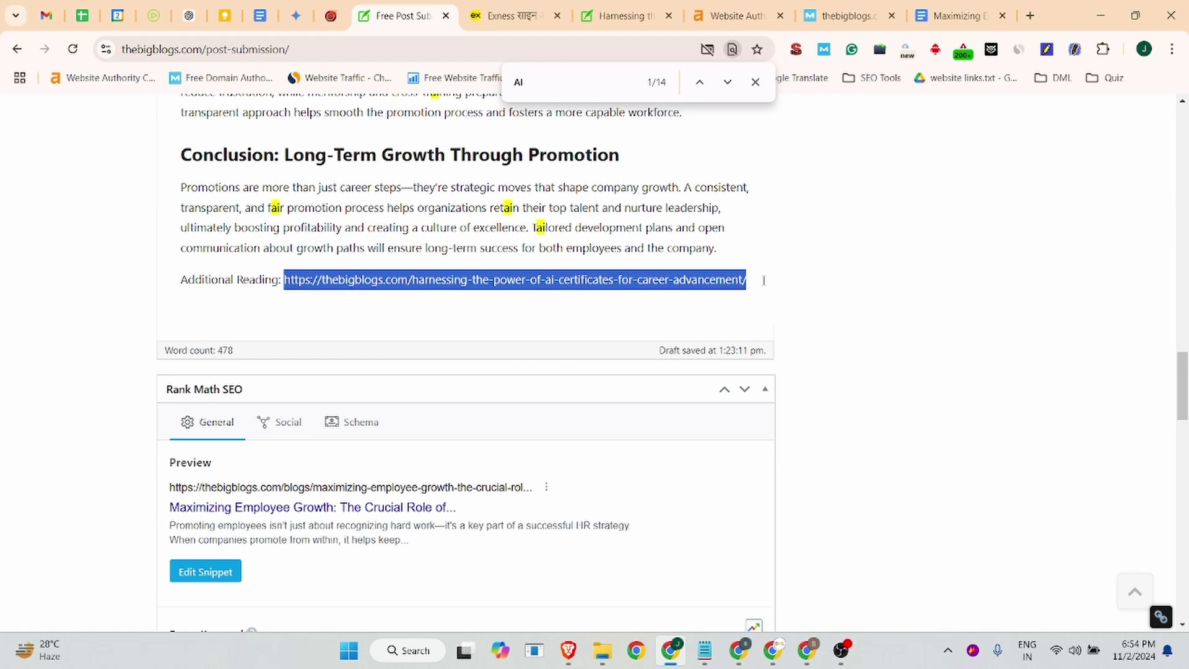
key("BackSpace")
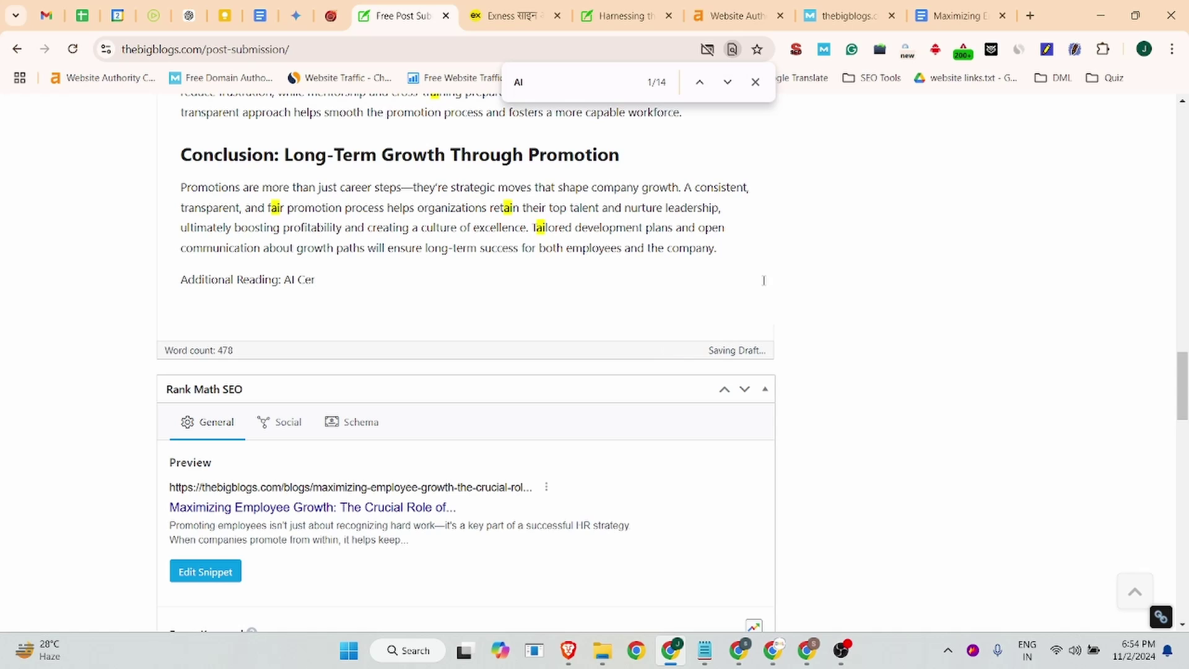
type("AI Certificatiion")
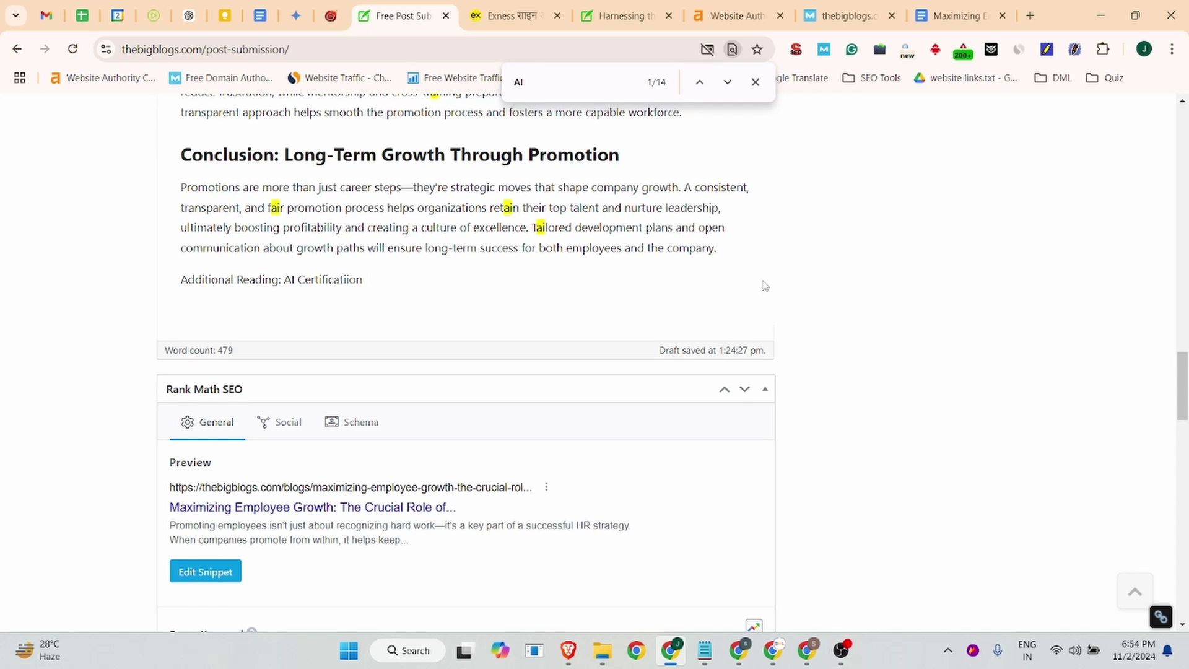
left_click(339, 285)
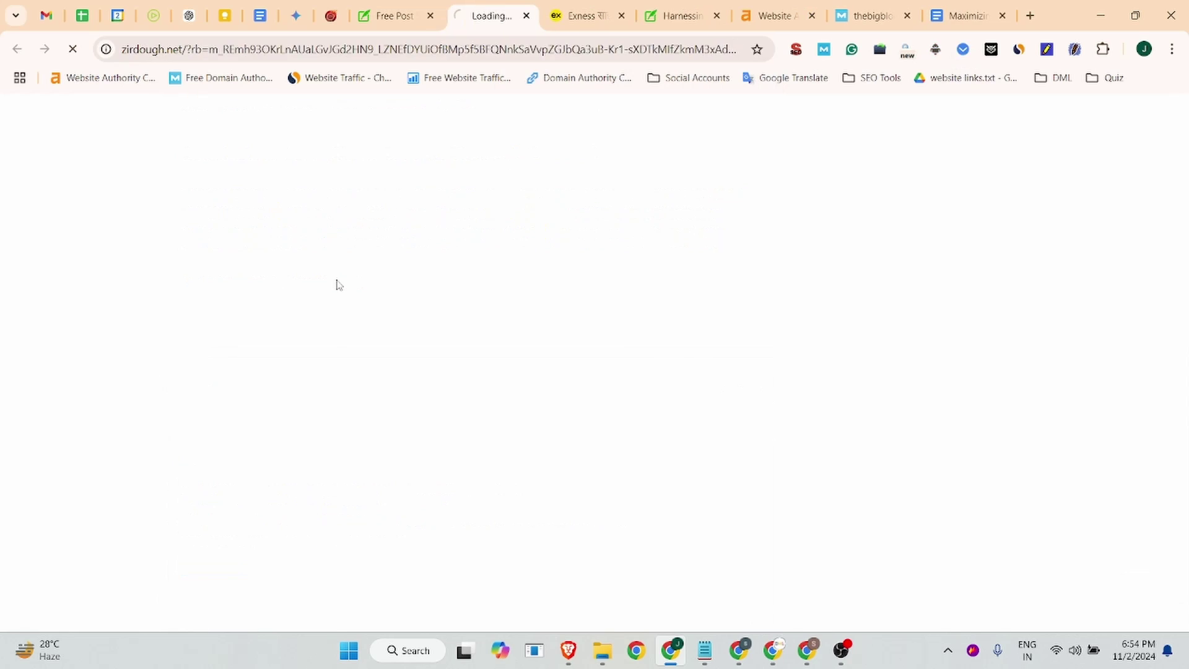
right_click(338, 285)
left_click(525, 17)
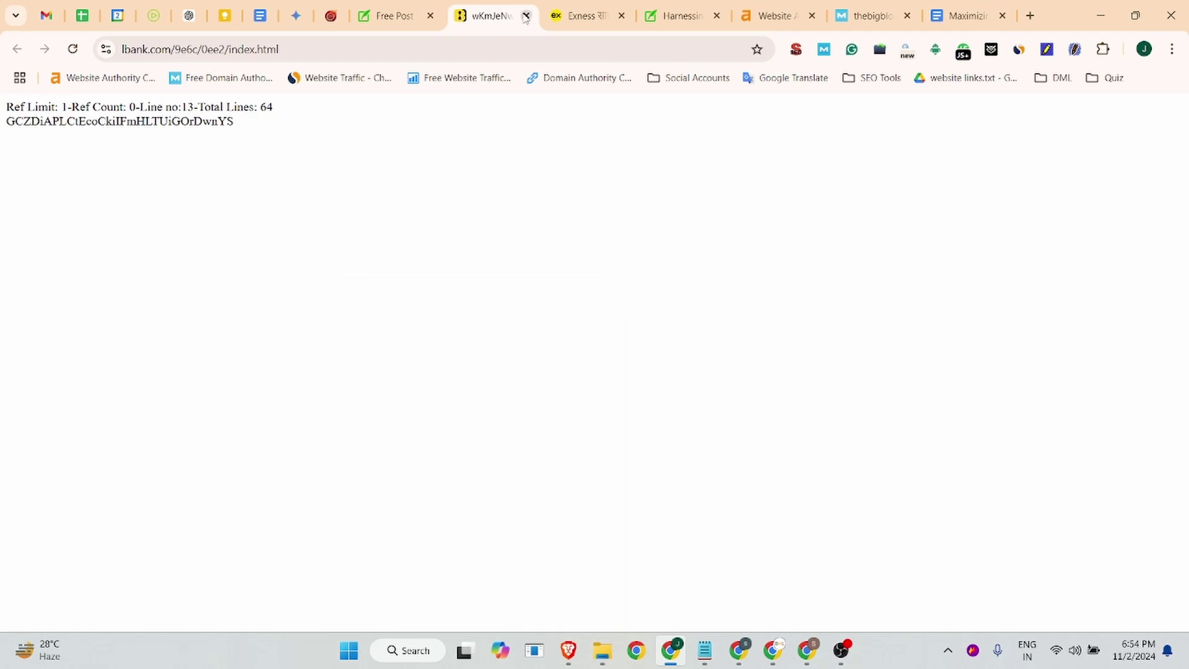
left_click(526, 18)
right_click(323, 274)
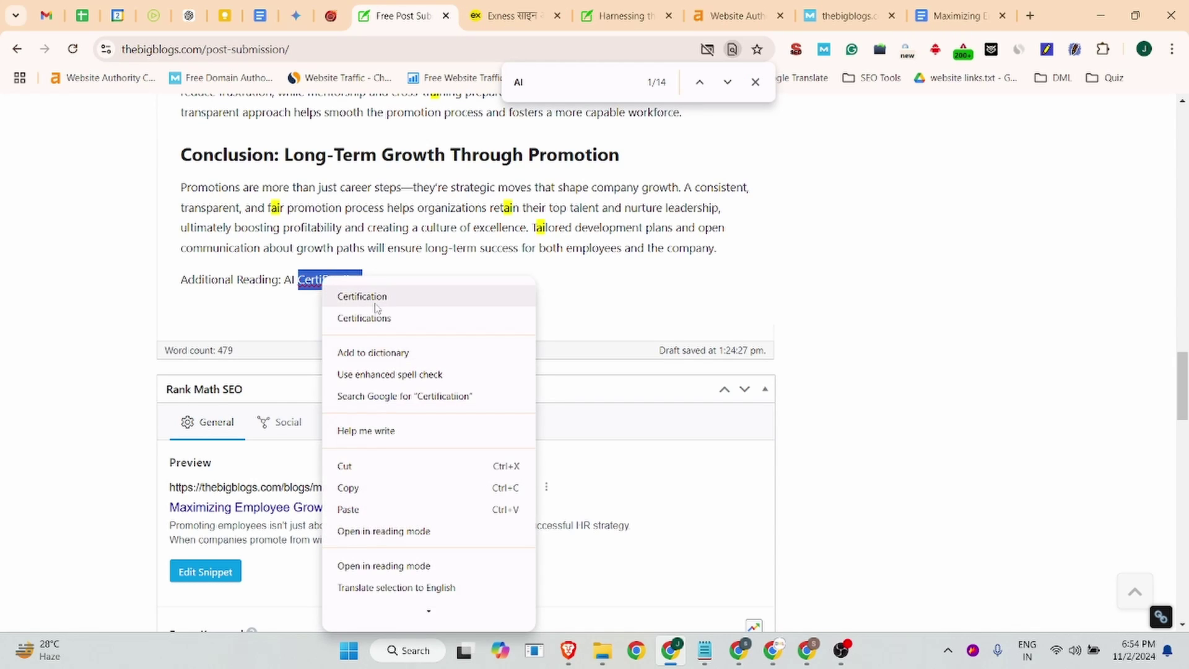
left_click(335, 291)
Try to turn "AI Certification" in the Additional Reading line into a link, and close the find bar.
left_click_drag(383, 279, 286, 287)
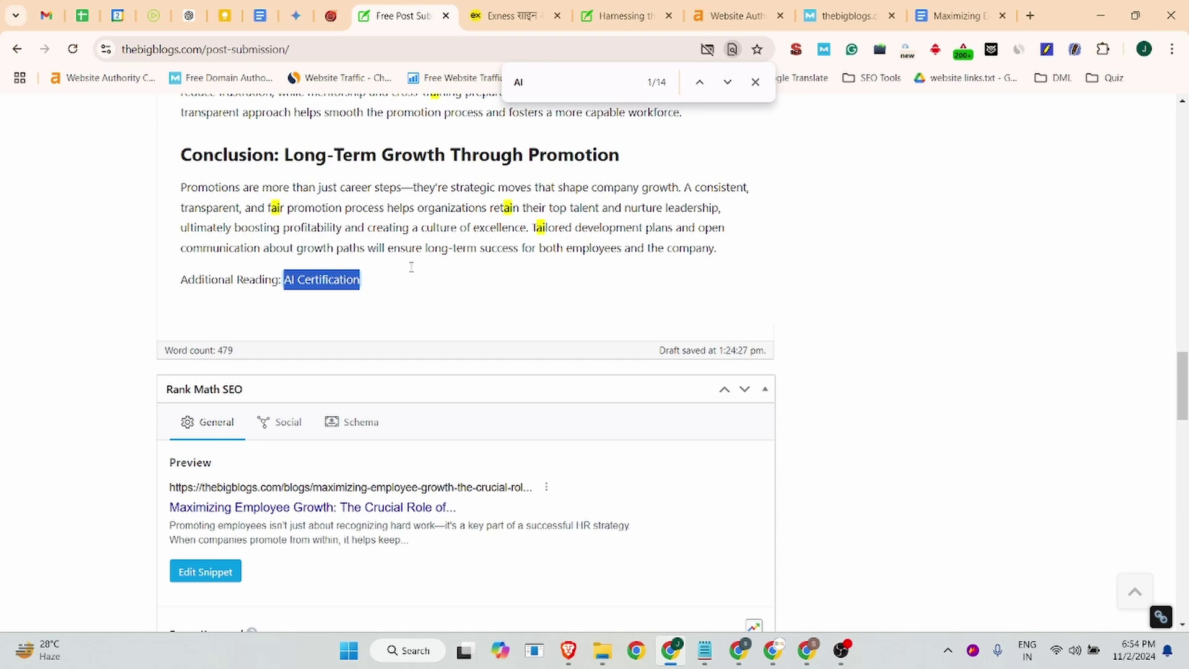
left_click_drag(361, 280, 283, 280)
scroll(434, 309, "up", 15)
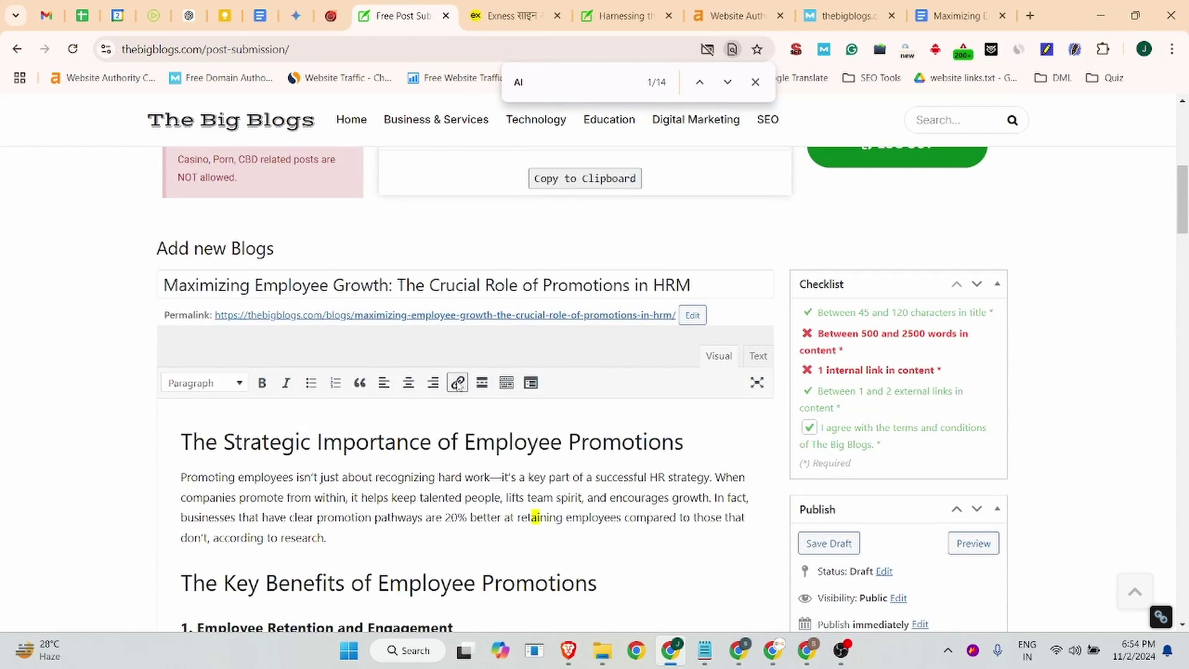
left_click(459, 385)
scroll(461, 389, "down", 15)
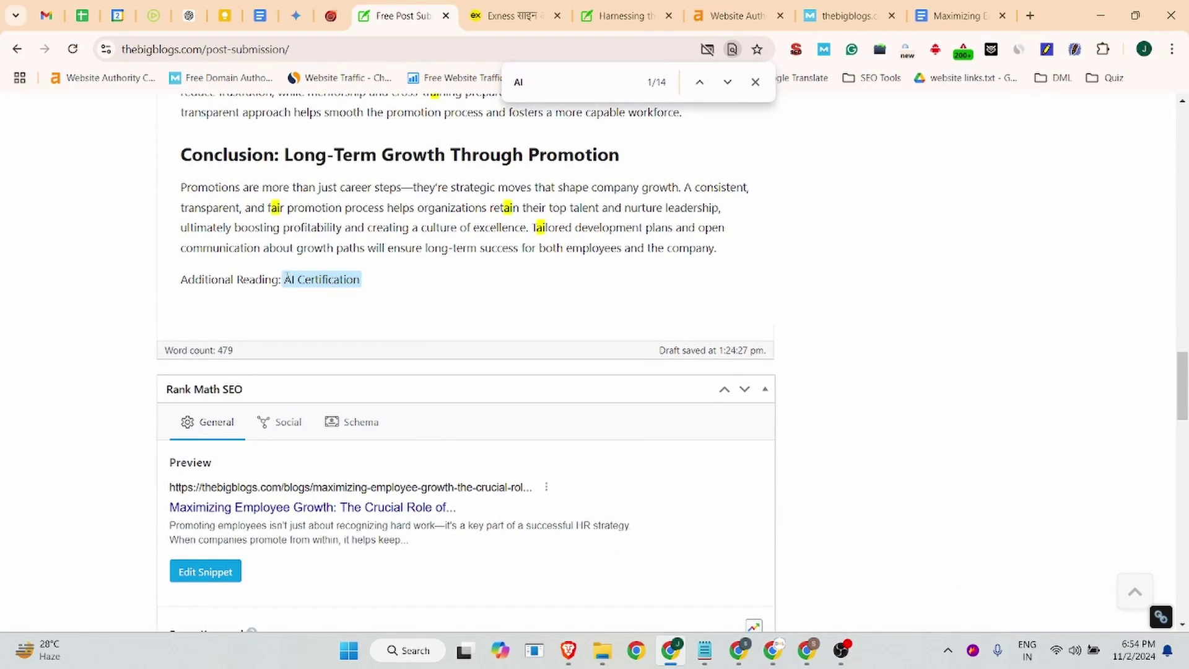
left_click_drag(285, 279, 361, 280)
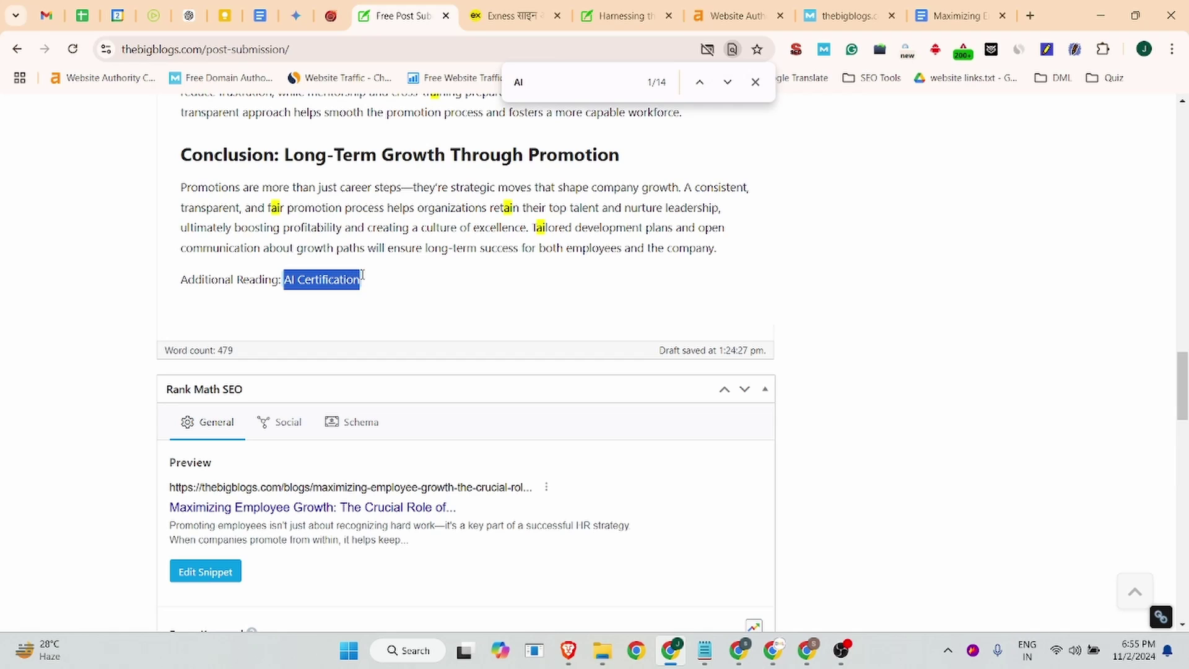
left_click(755, 81)
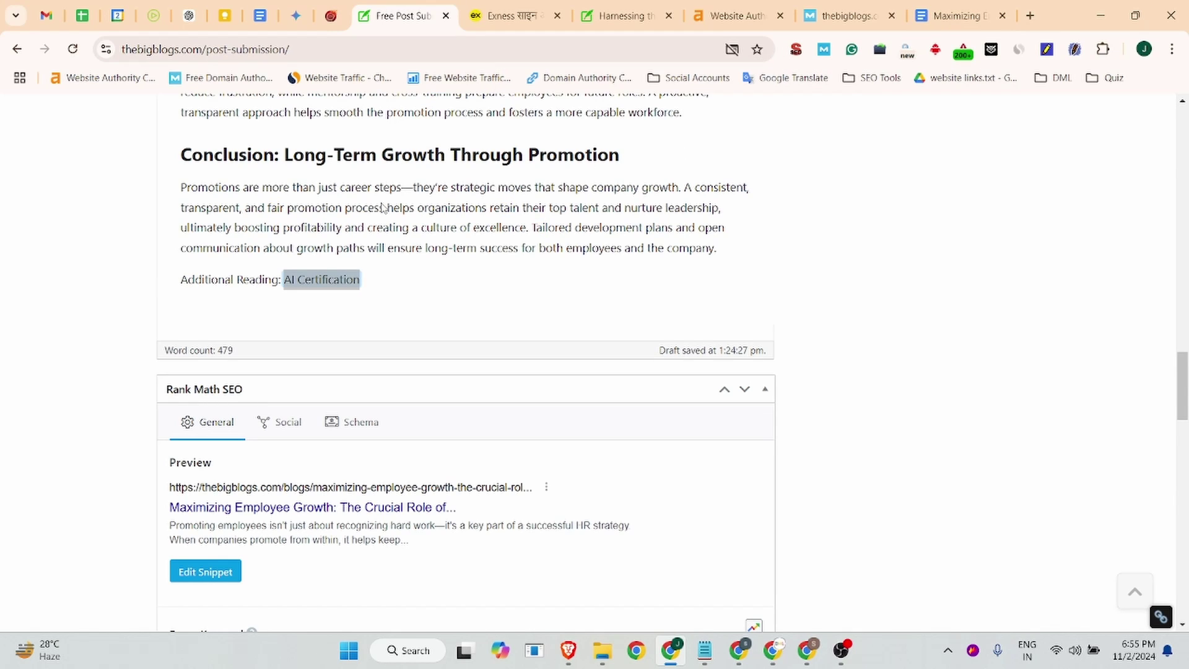
scroll(247, 322, "down", 5)
scroll(1121, 372, "up", 20)
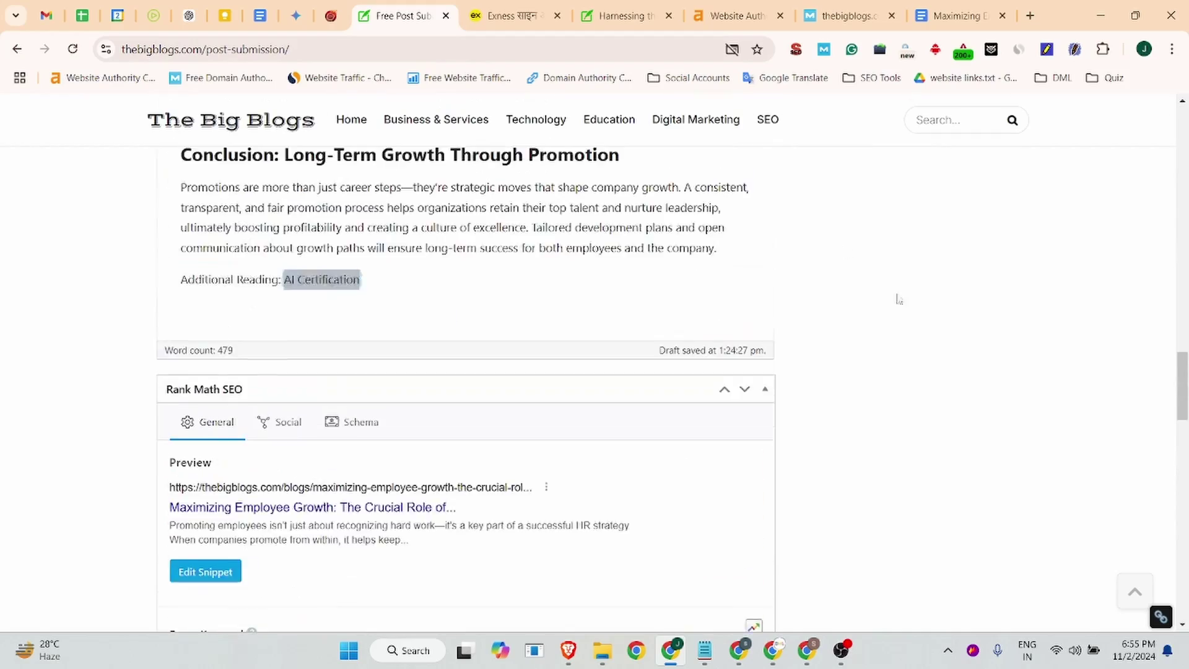
scroll(915, 320, "down", 9)
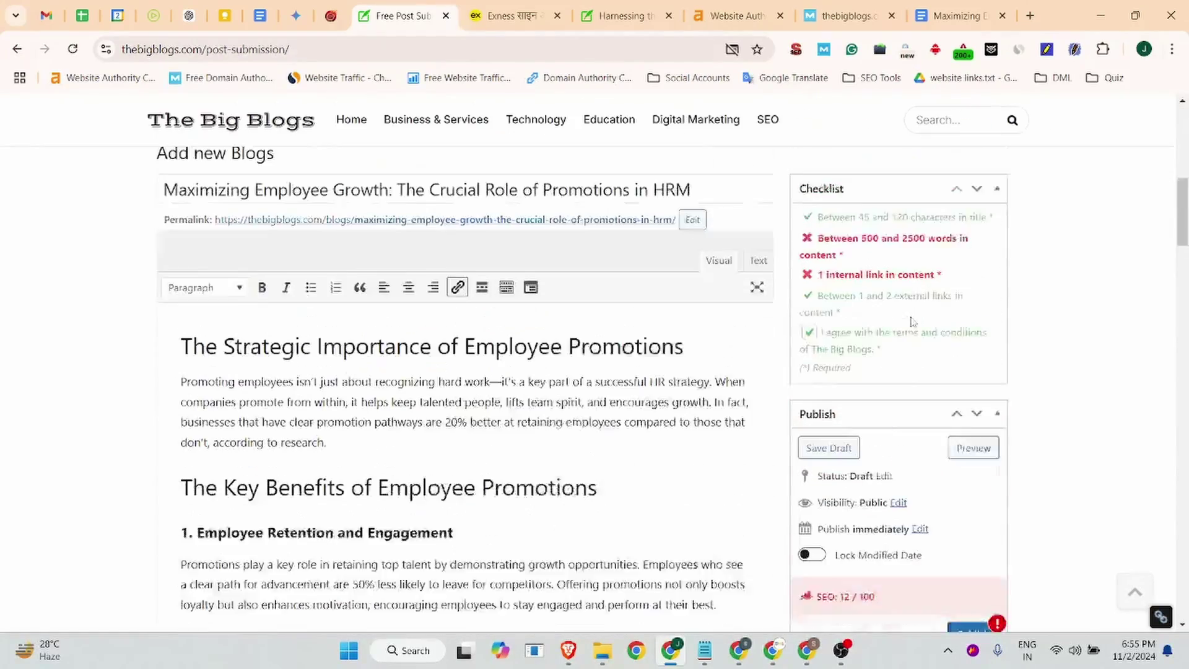
scroll(913, 322, "up", 1)
scroll(817, 306, "down", 15)
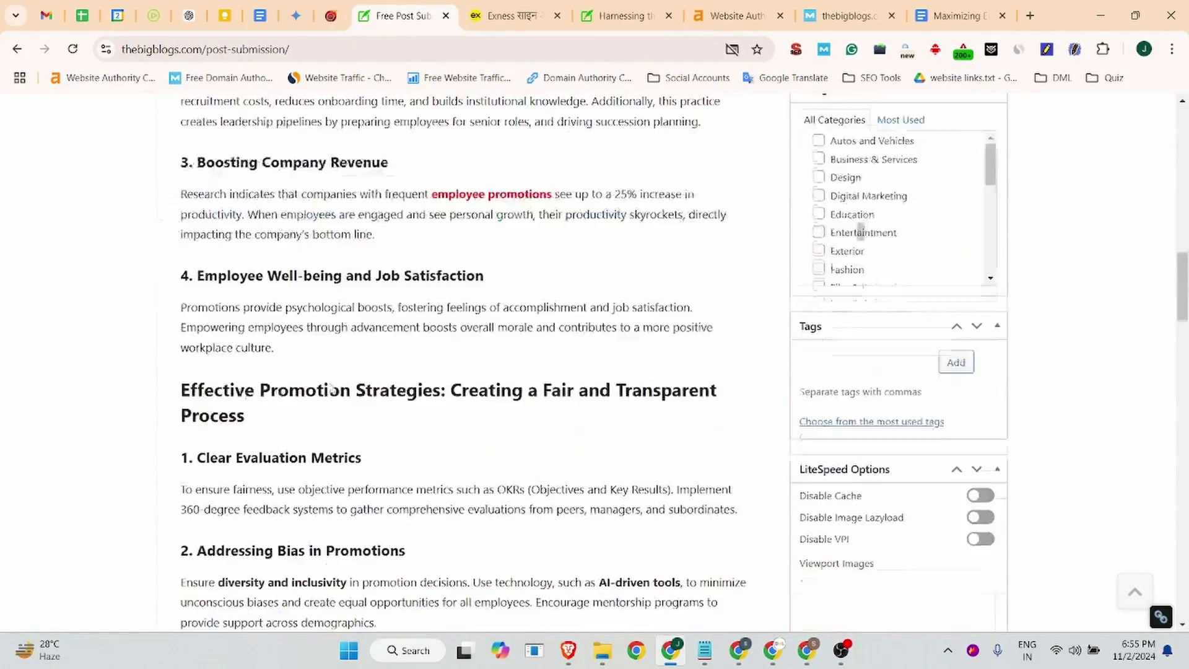
scroll(340, 368, "up", 3)
left_click(340, 368)
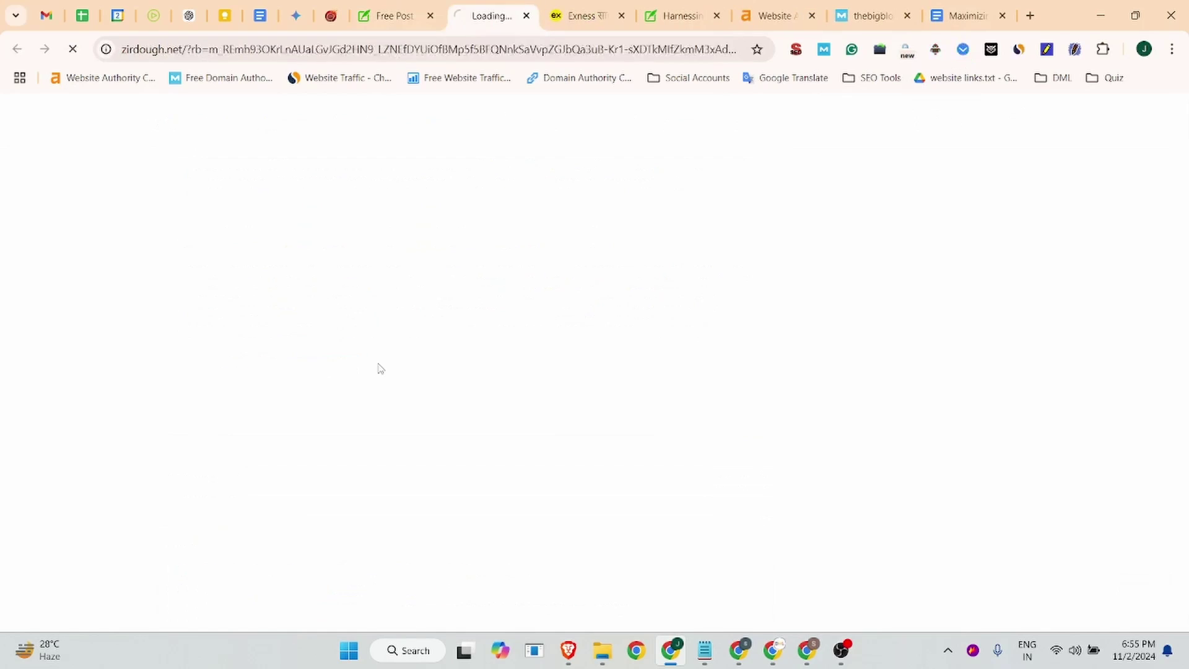
key("ctrl+w")
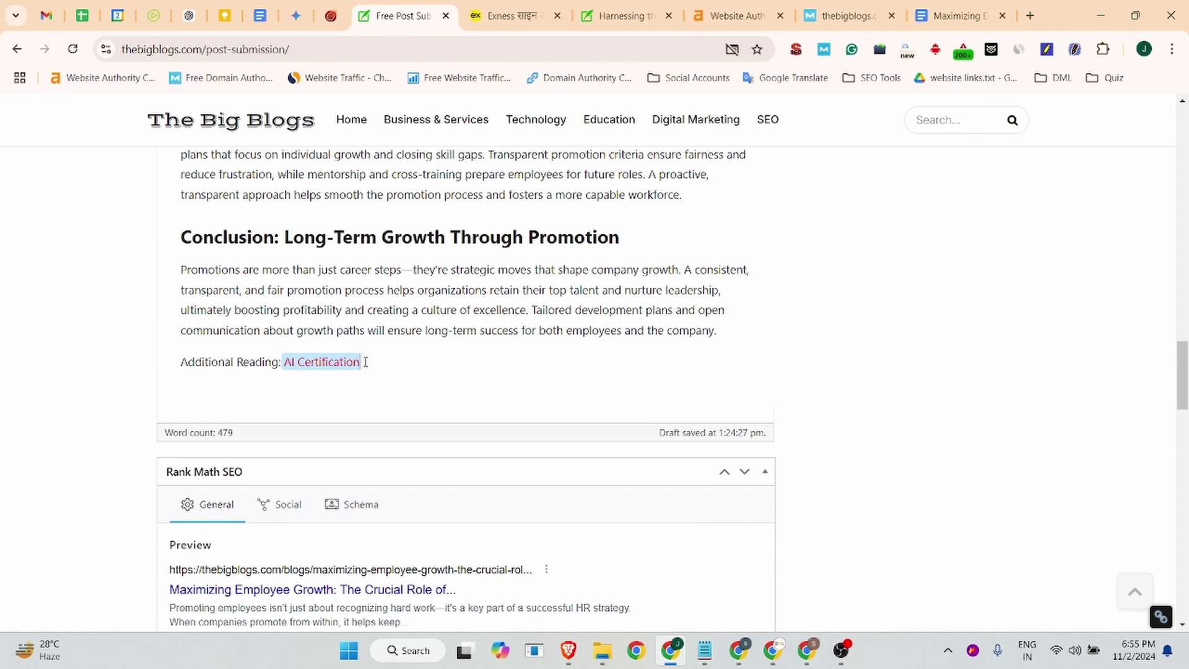
Remove the link from "AI Certification", keeping it as plain text in the Additional Reading line.
left_click_drag(362, 364, 286, 364)
key("BackSpace")
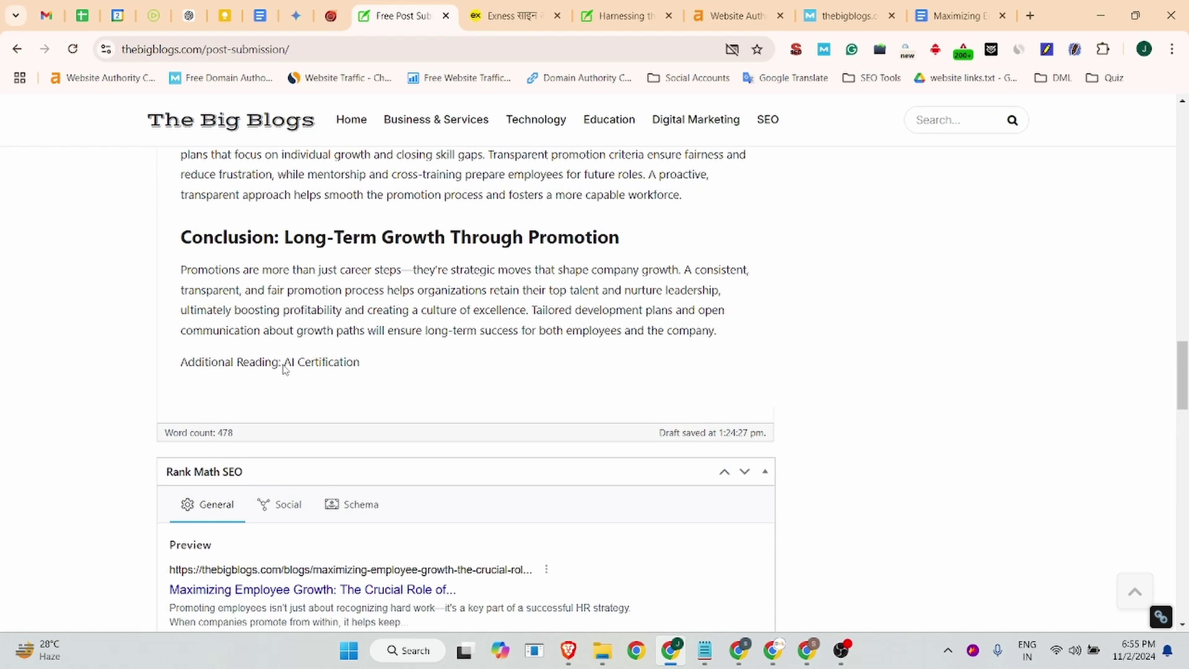
scroll(284, 368, "up", 5)
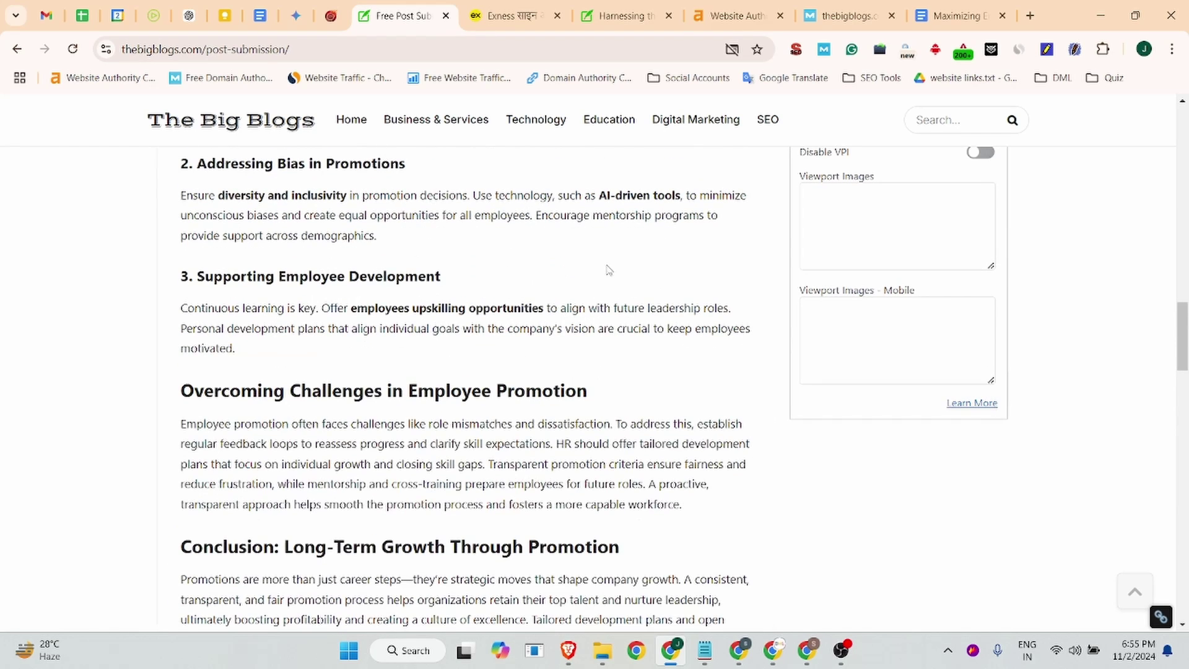
Revisit the AI certificates article and try again to insert a link on "AI Certification" in the draft.
left_click(603, 15)
left_click(403, 15)
scroll(465, 372, "up", 6)
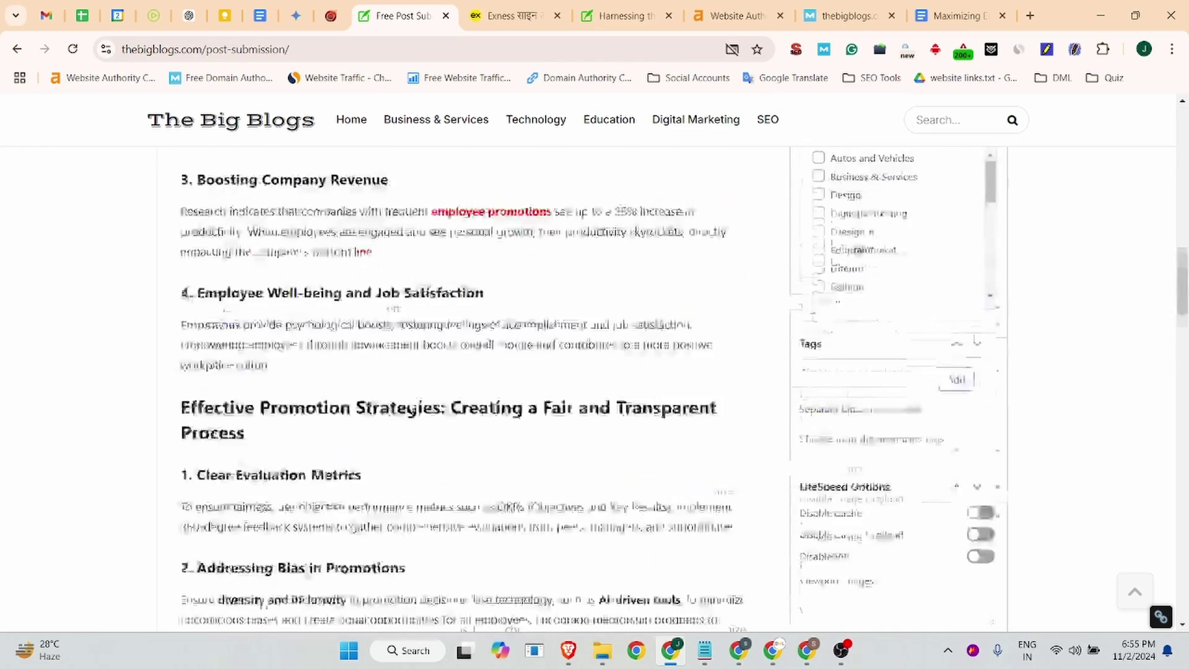
scroll(444, 399, "up", 15)
scroll(477, 417, "down", 8)
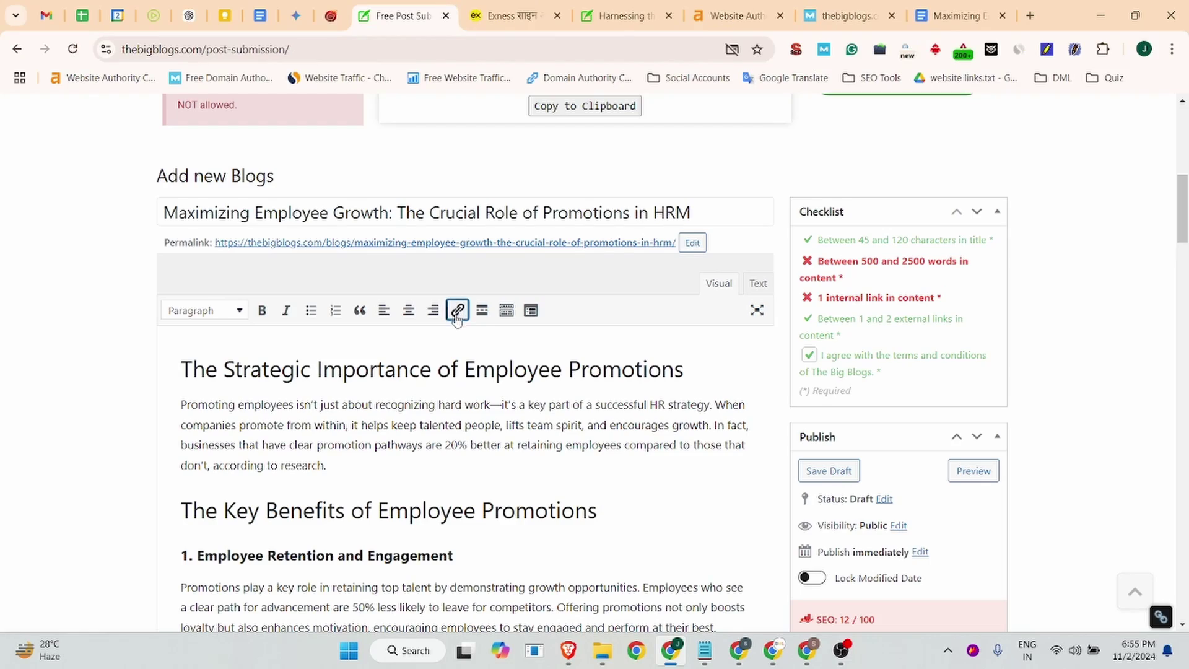
left_click(458, 310)
scroll(376, 453, "down", 20)
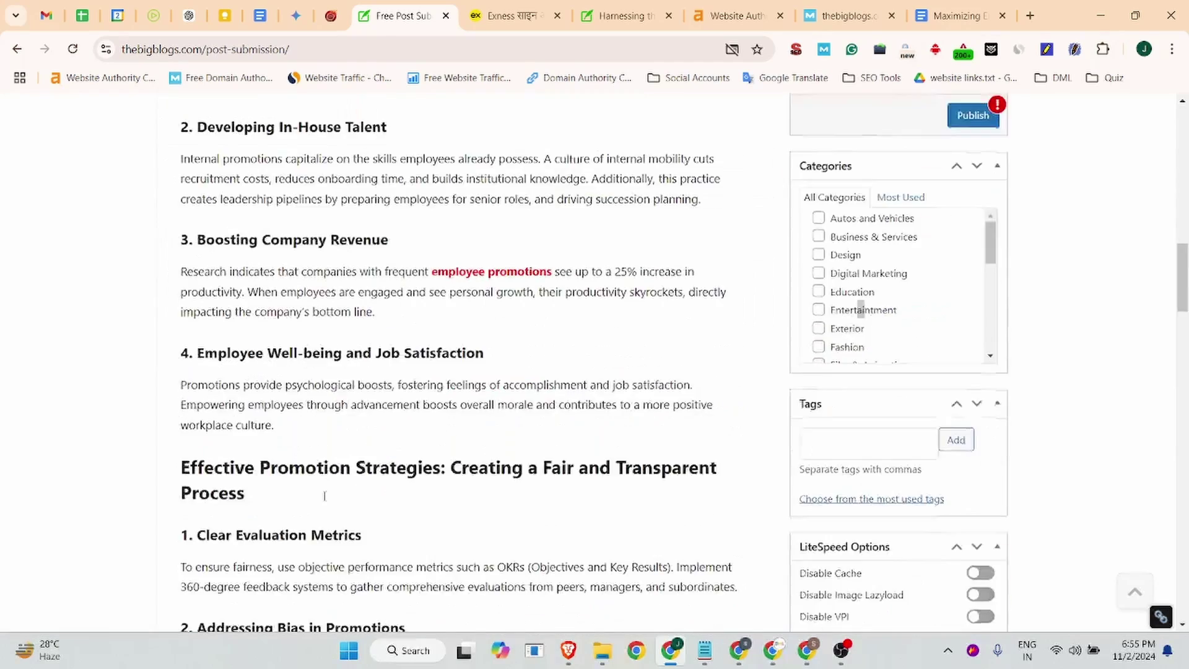
scroll(323, 498, "up", 8)
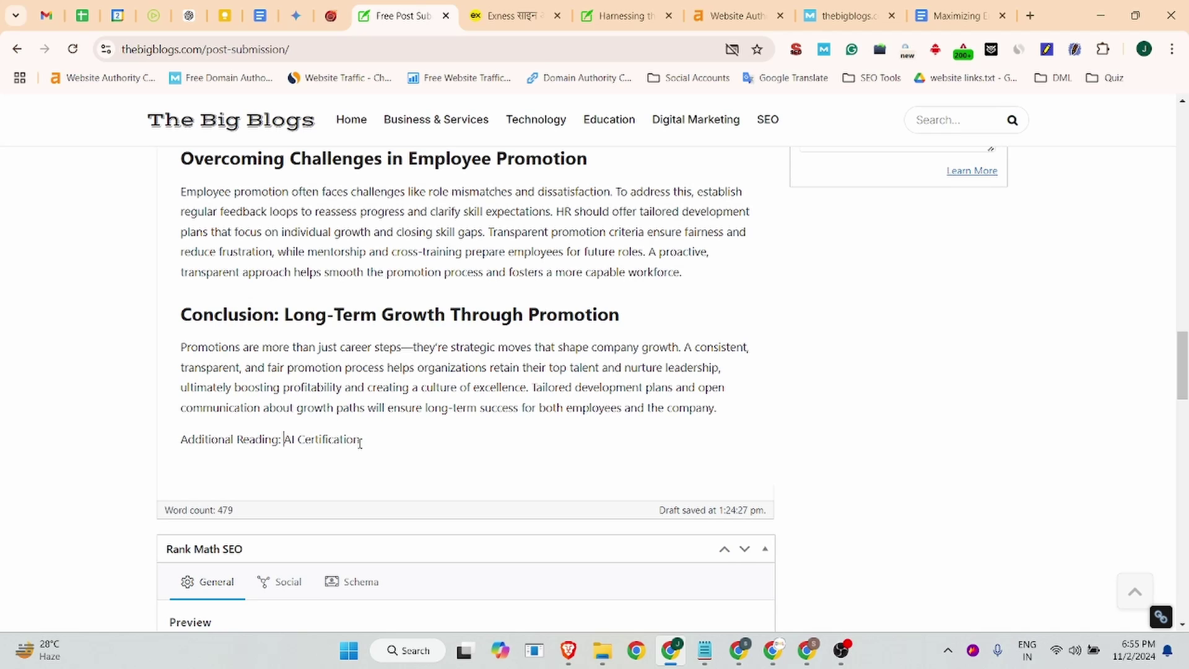
left_click_drag(360, 444, 285, 440)
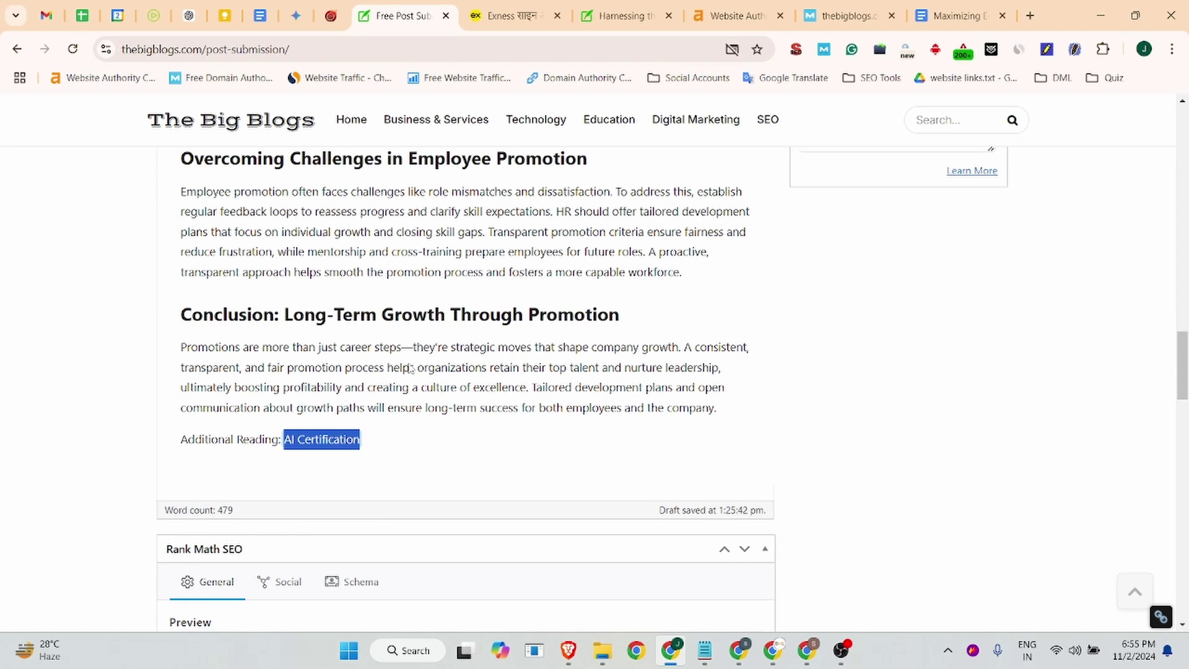
scroll(410, 369, "up", 10)
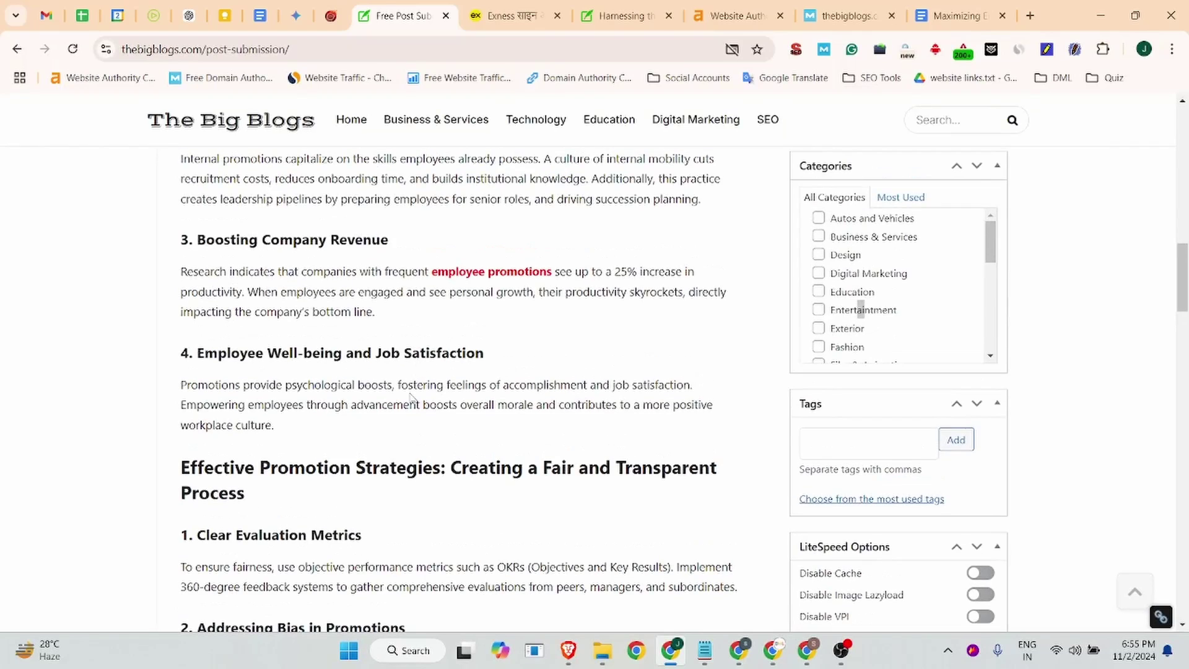
Link the word "boosts" in the first sentence under "Employee Well-being and Job Satisfaction" to the copied AI certificates article URL.
left_click(412, 398)
key("ctrl+w")
left_click_drag(358, 385, 392, 386)
key("ctrl+k")
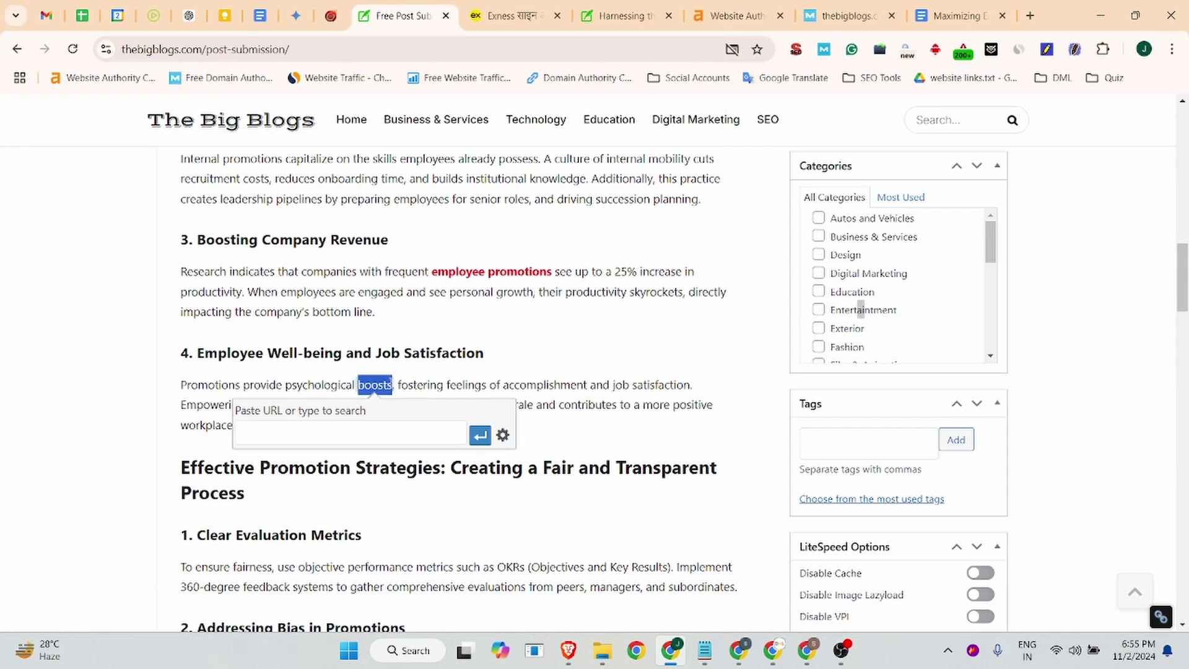
key("ctrl+v")
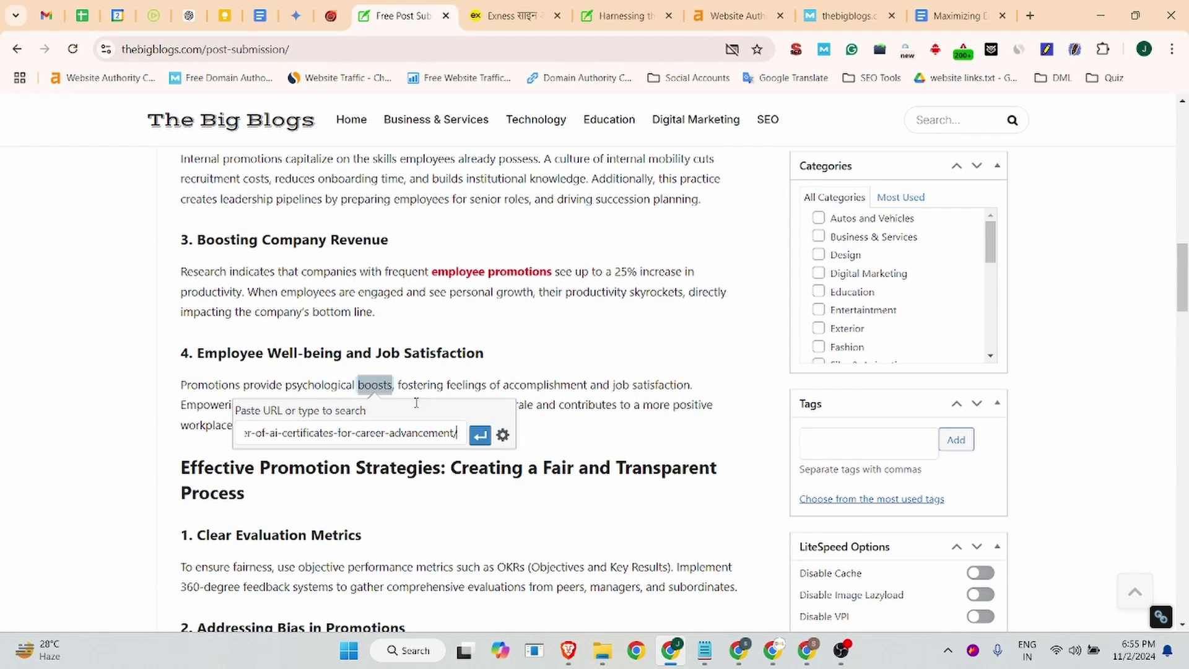
left_click(481, 436)
left_click(536, 381)
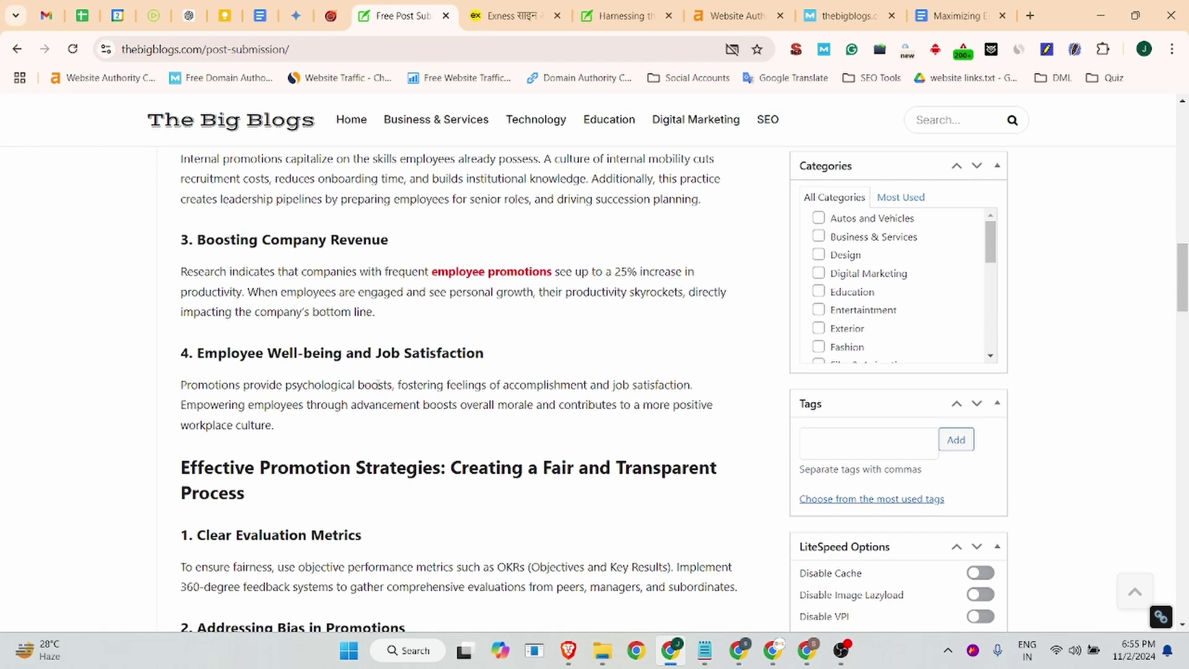
Check the submission checklist, then search the web for "word counter" and open wordcounter.net in a new tab.
scroll(1016, 290, "up", 15)
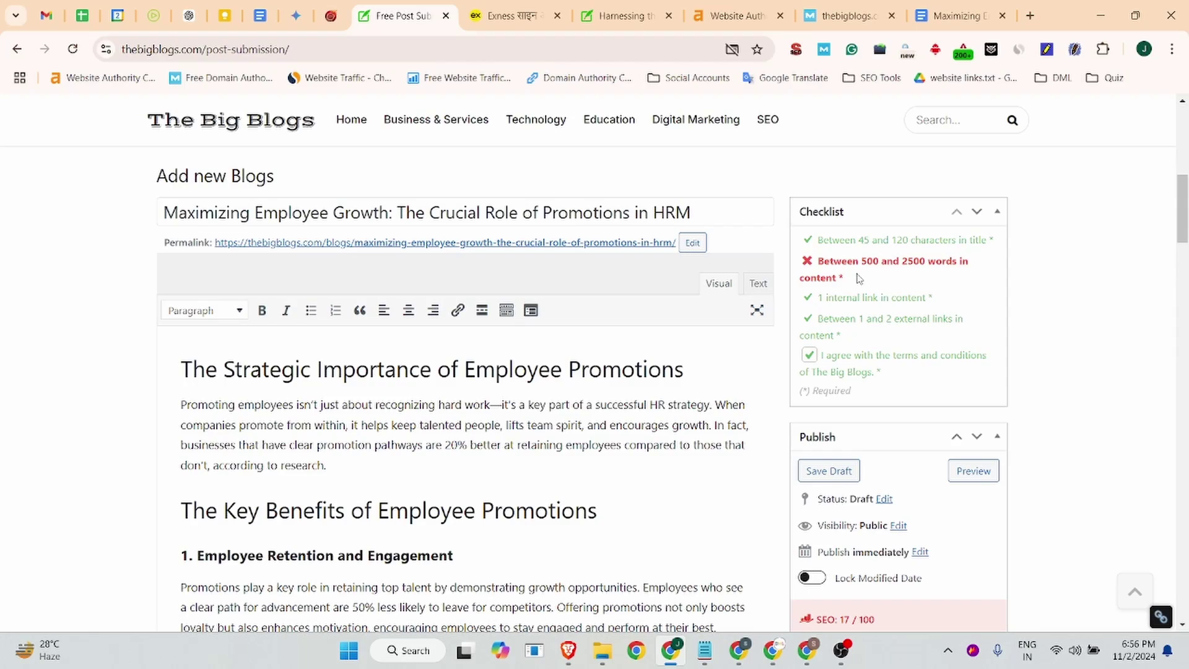
scroll(625, 346, "down", 20)
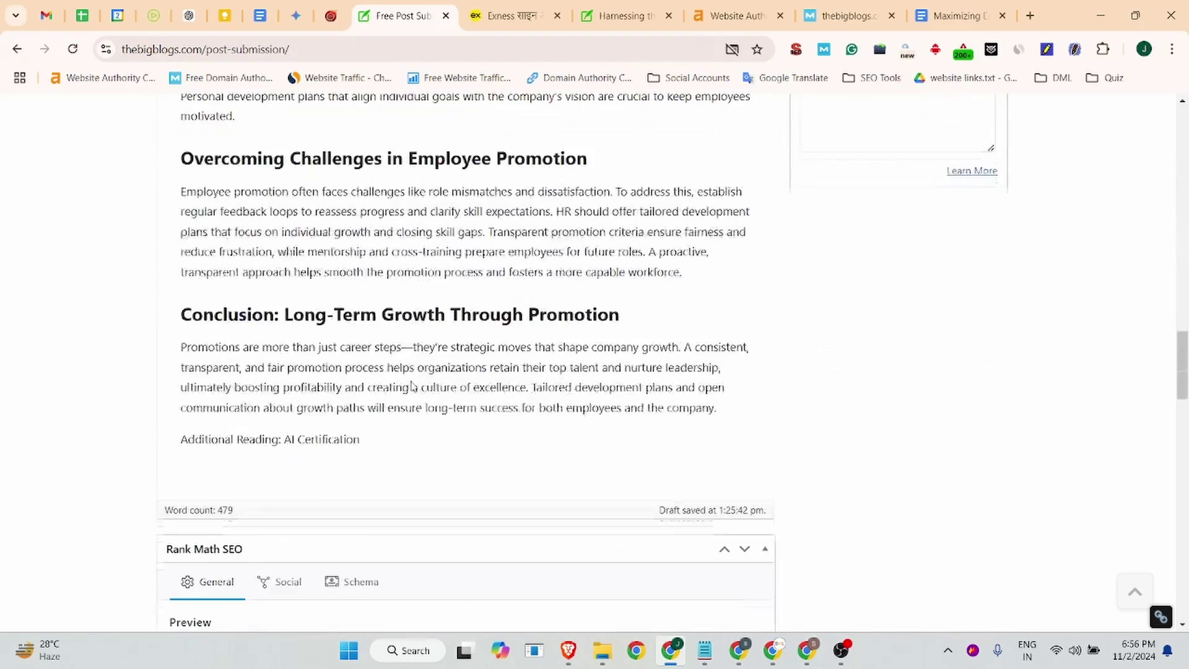
scroll(536, 413, "up", 10)
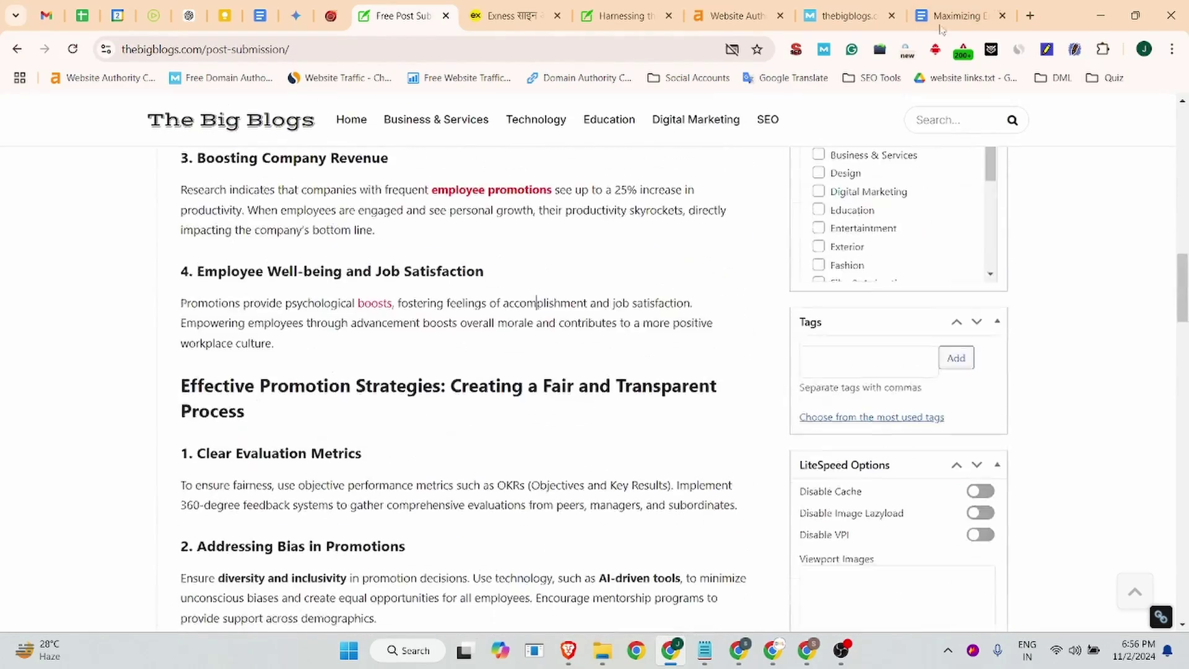
left_click(970, 5)
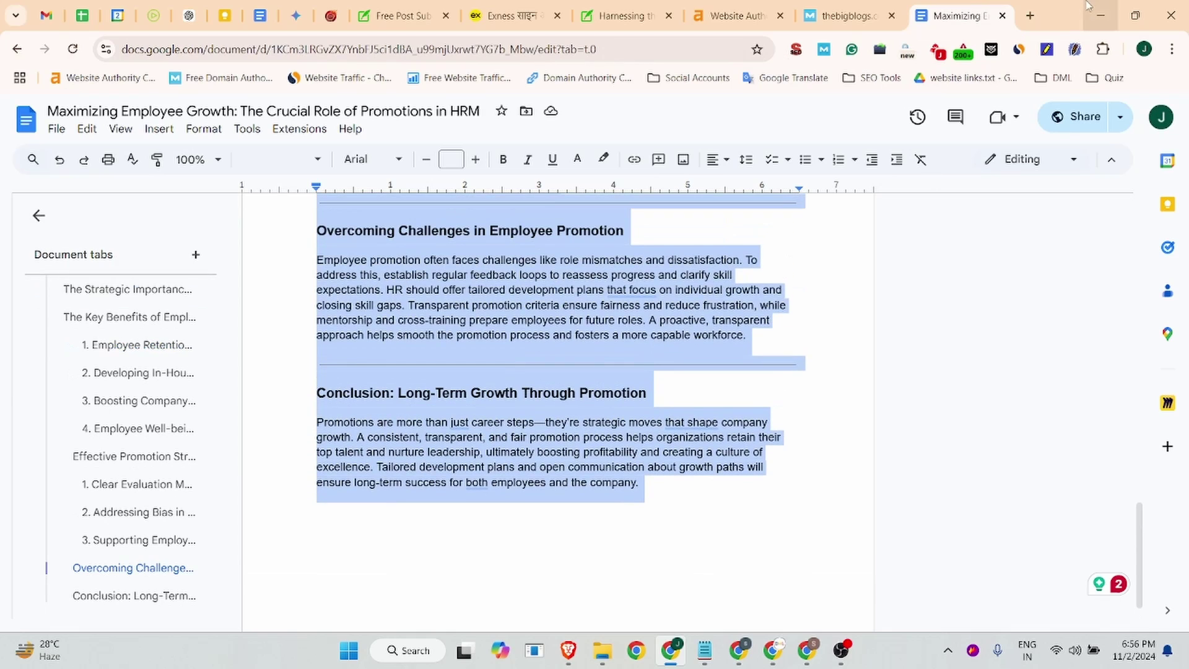
left_click(1030, 16)
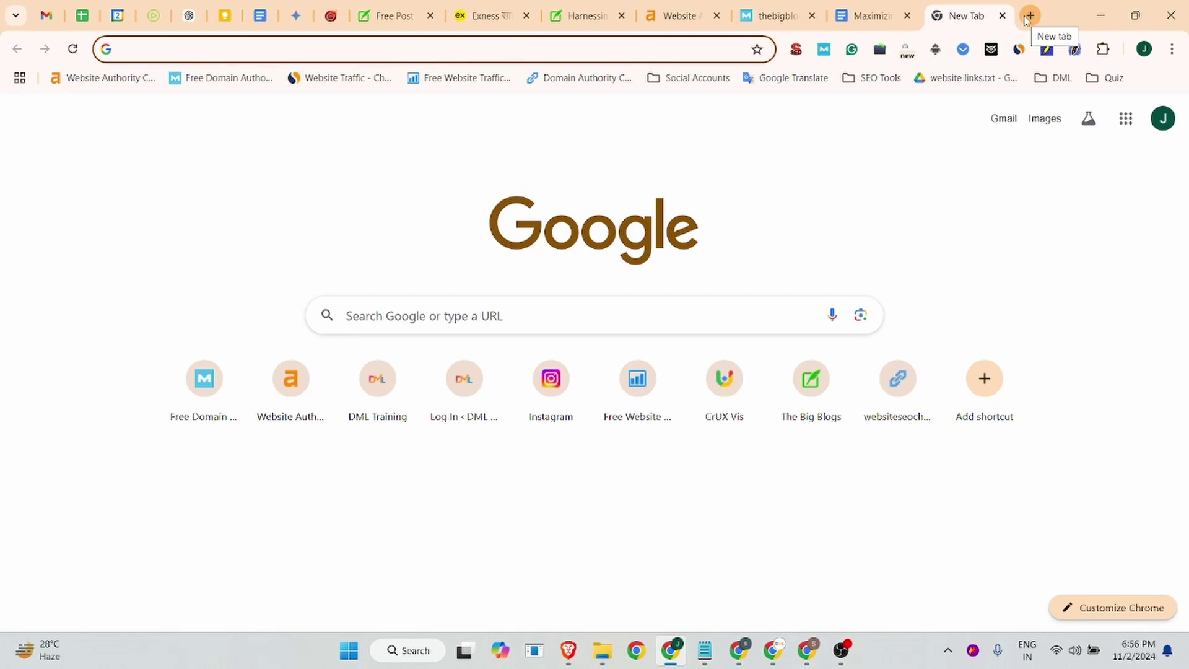
type("wordpress.org")
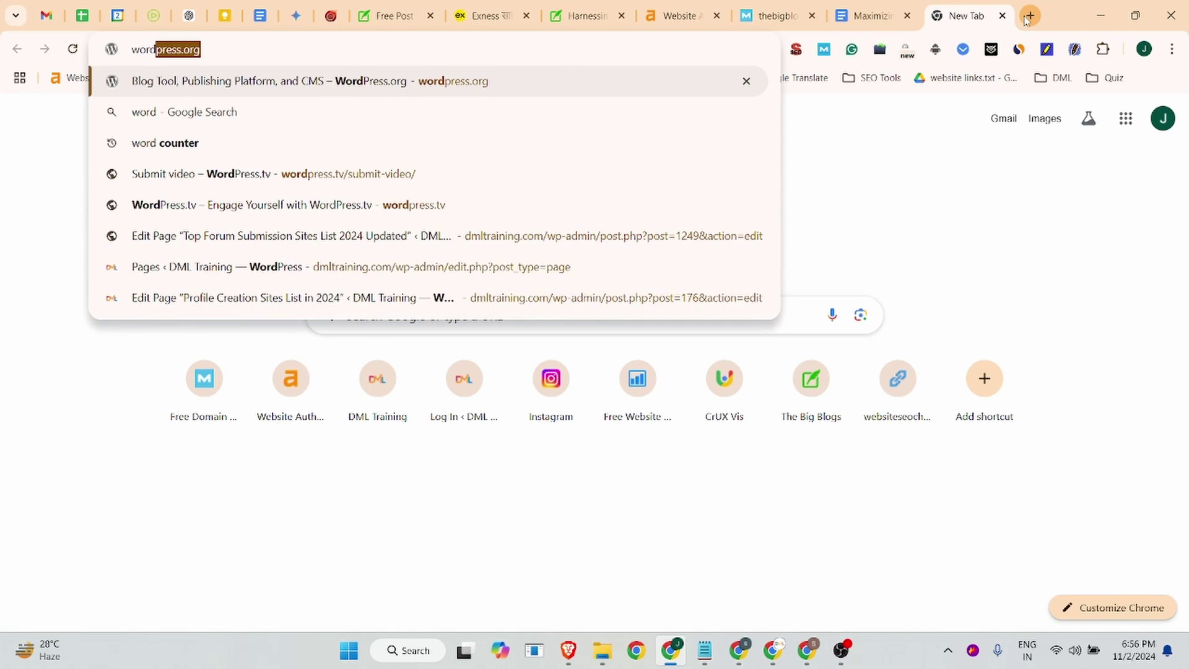
left_click(287, 147)
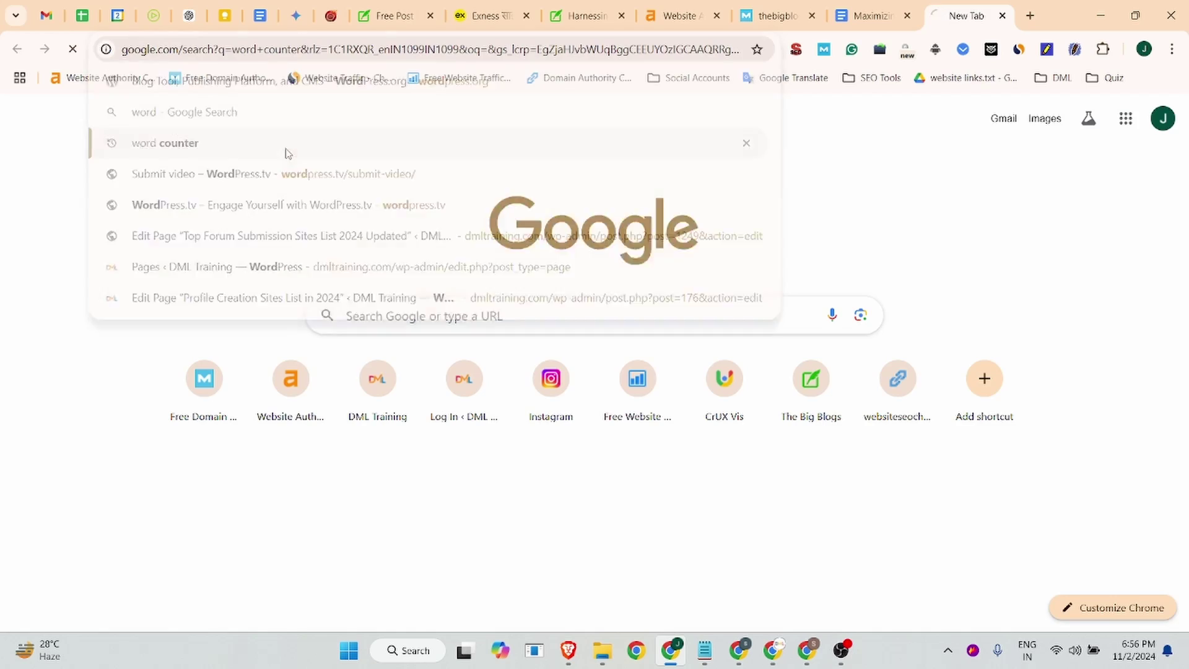
left_click(282, 268)
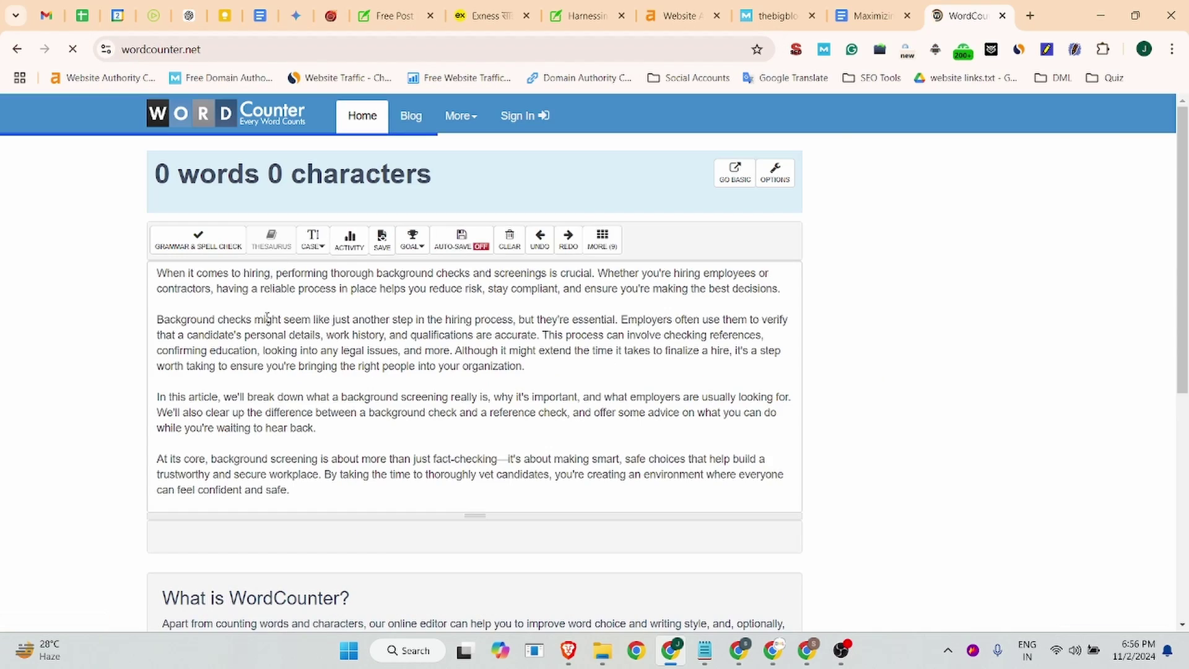
Replace the sample text in the word counter with the copied article and check its word count.
key("ctrl+a")
key("BackSpace")
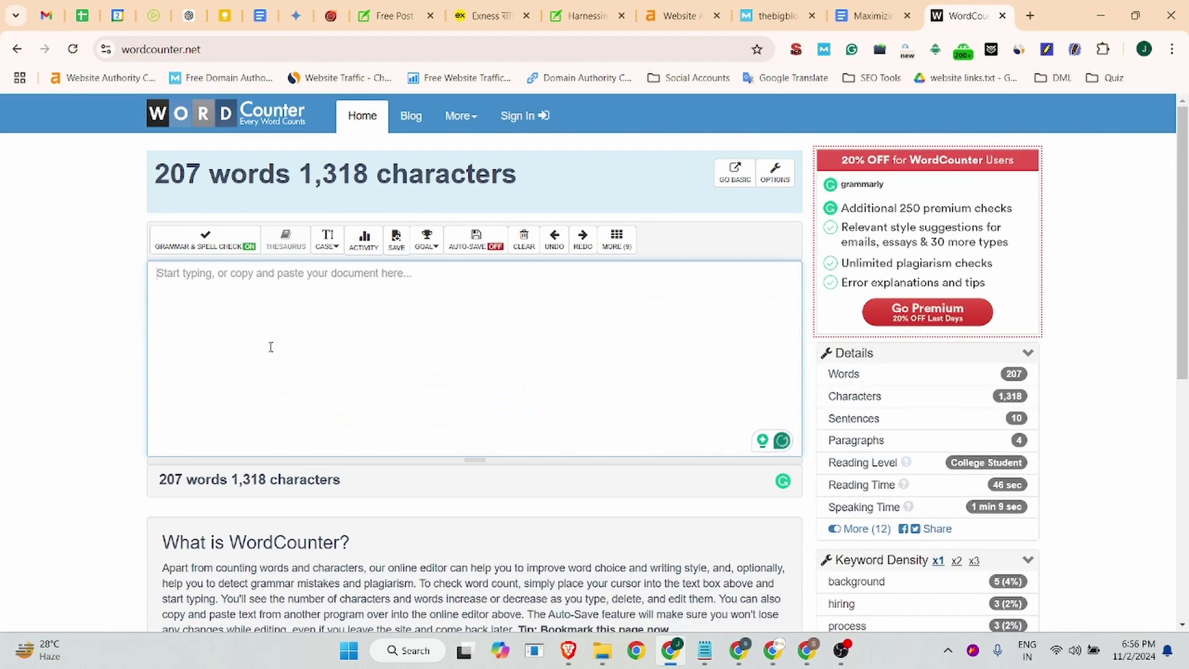
key("ctrl+v")
scroll(271, 347, "up", 5)
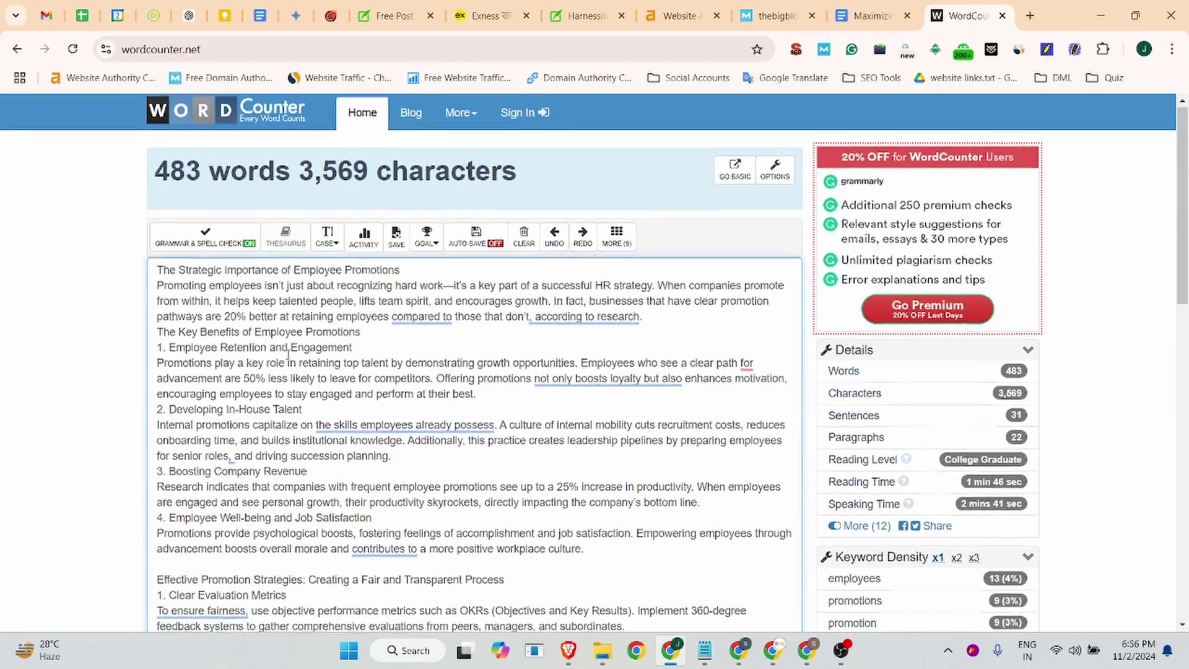
scroll(288, 354, "down", 15)
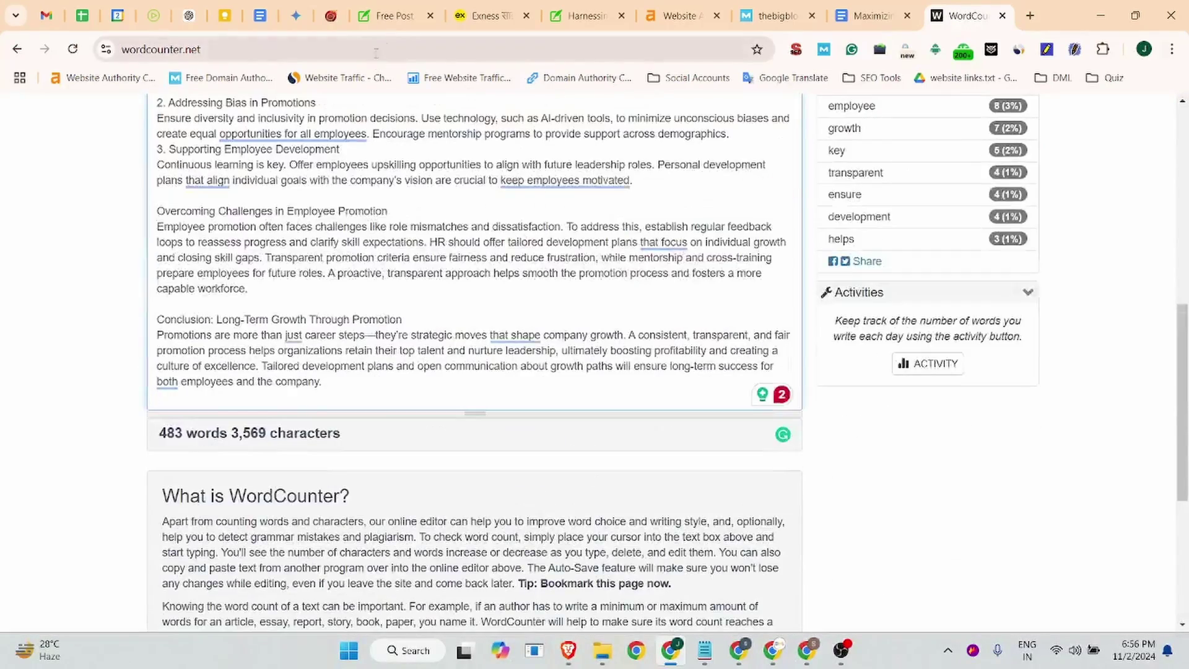
Return to the post submission draft and delete the "Overcoming Challenges in Employee Promotion" heading with its paragraph.
left_click(395, 16)
scroll(236, 280, "down", 4)
scroll(274, 313, "down", 7)
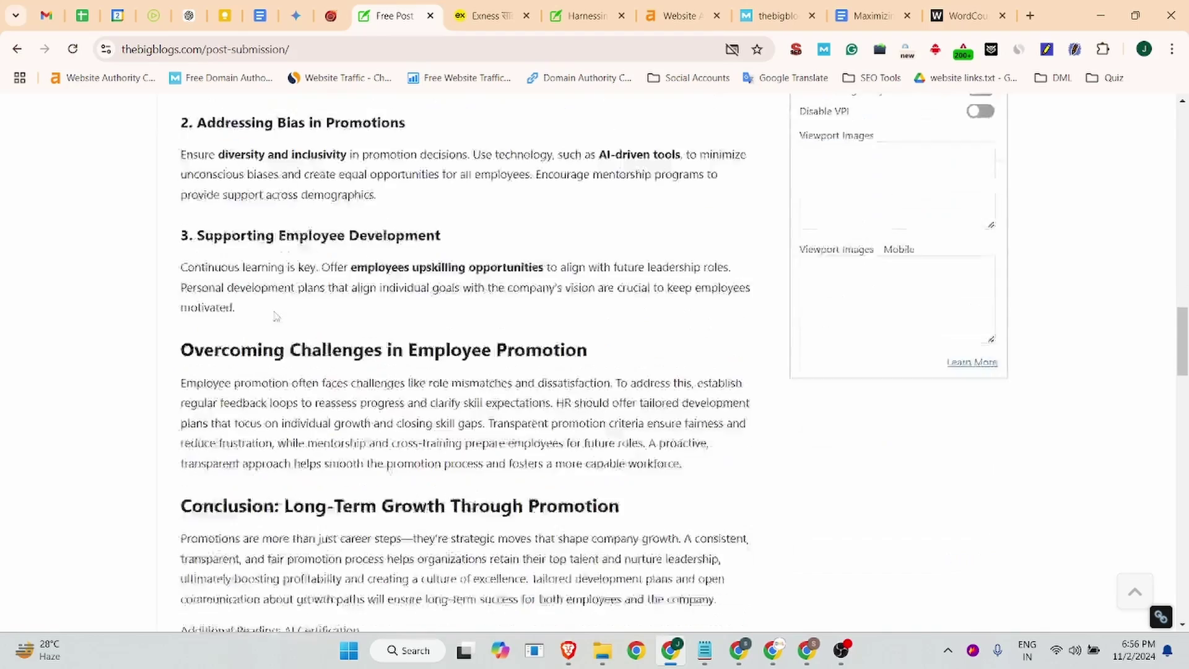
scroll(393, 309, "up", 3)
left_click(552, 355)
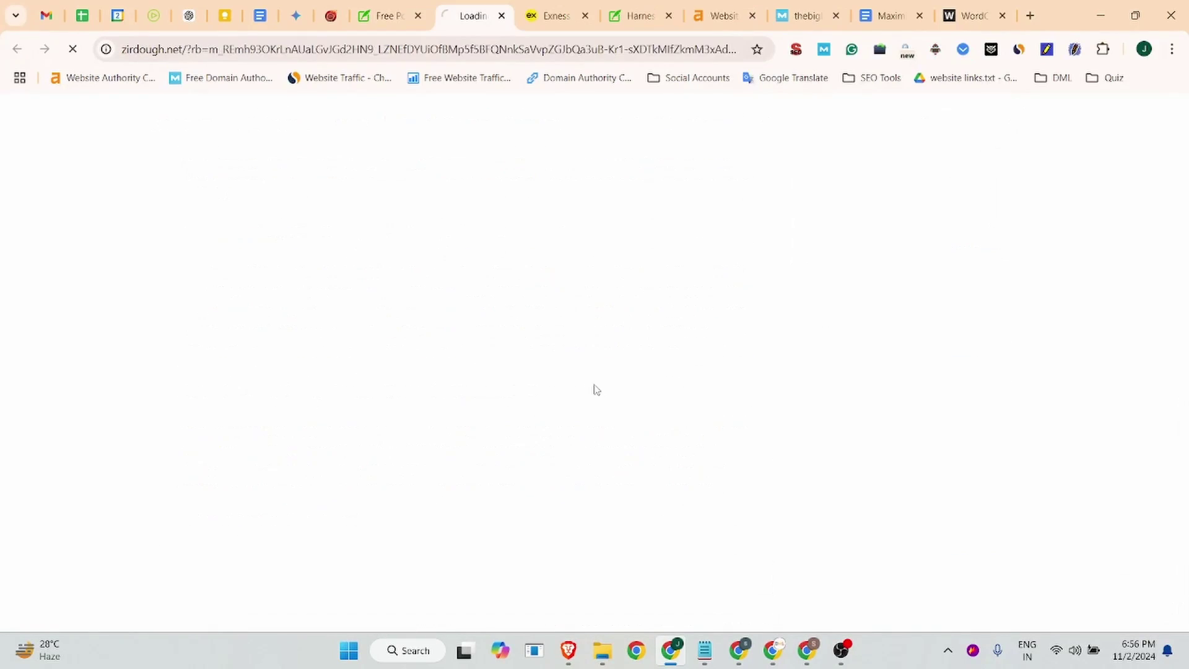
key("ctrl+w")
scroll(701, 455, "up", 1)
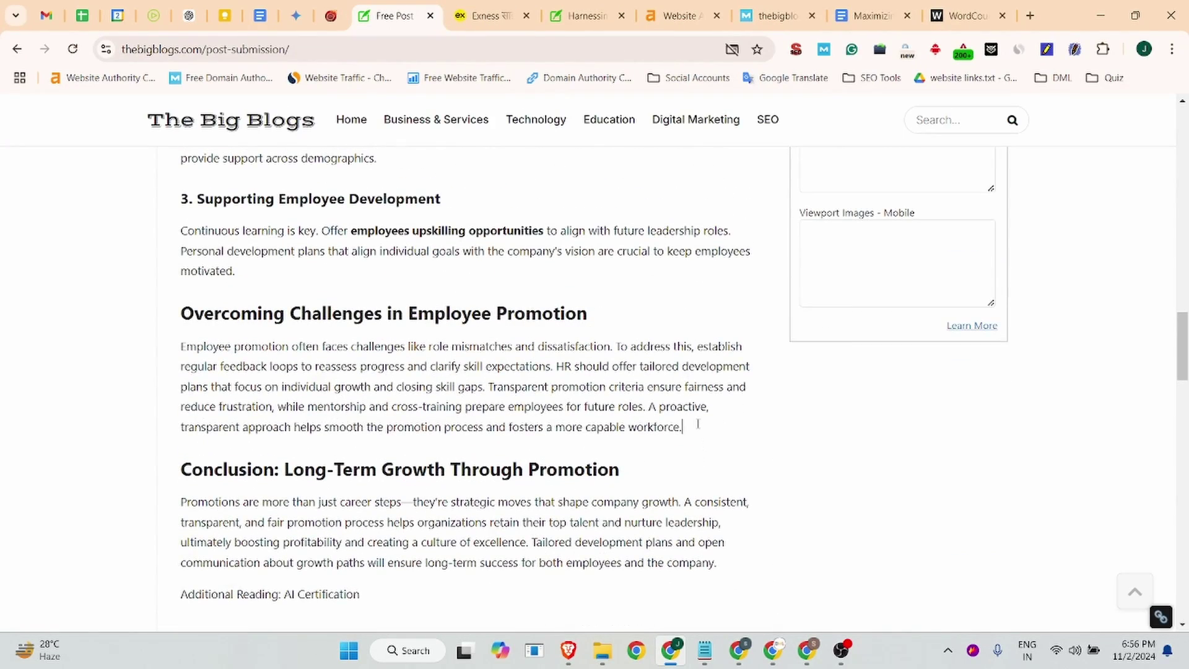
left_click_drag(698, 423, 159, 323)
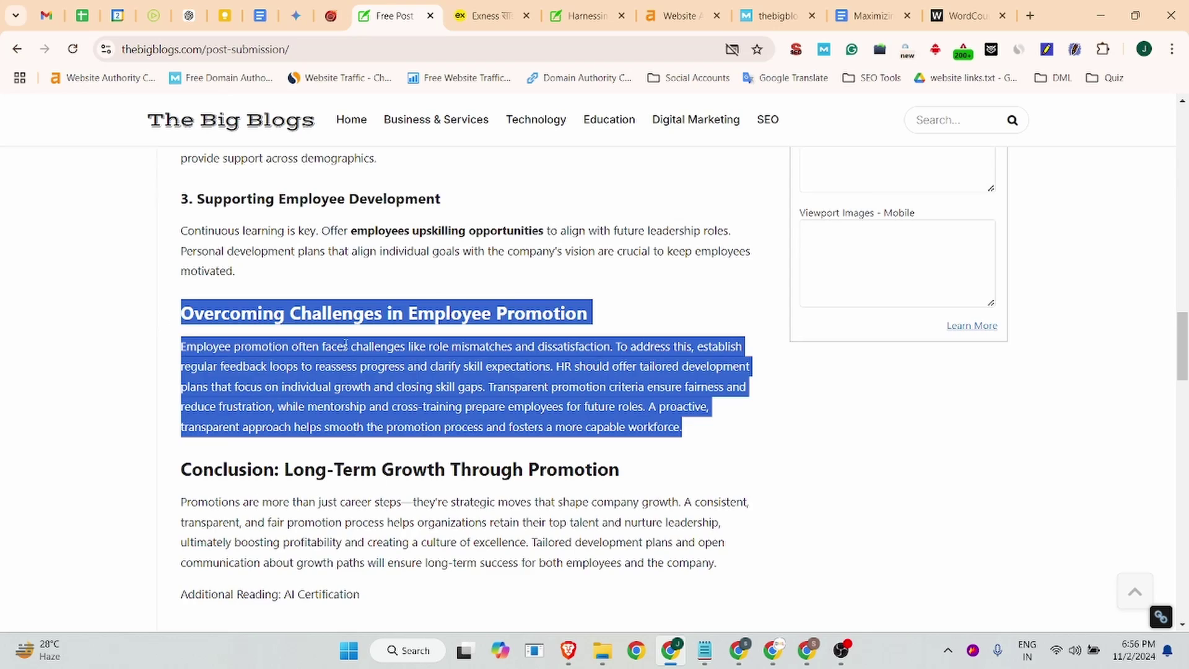
scroll(403, 359, "up", 3)
scroll(354, 447, "up", 3)
scroll(310, 471, "down", 3)
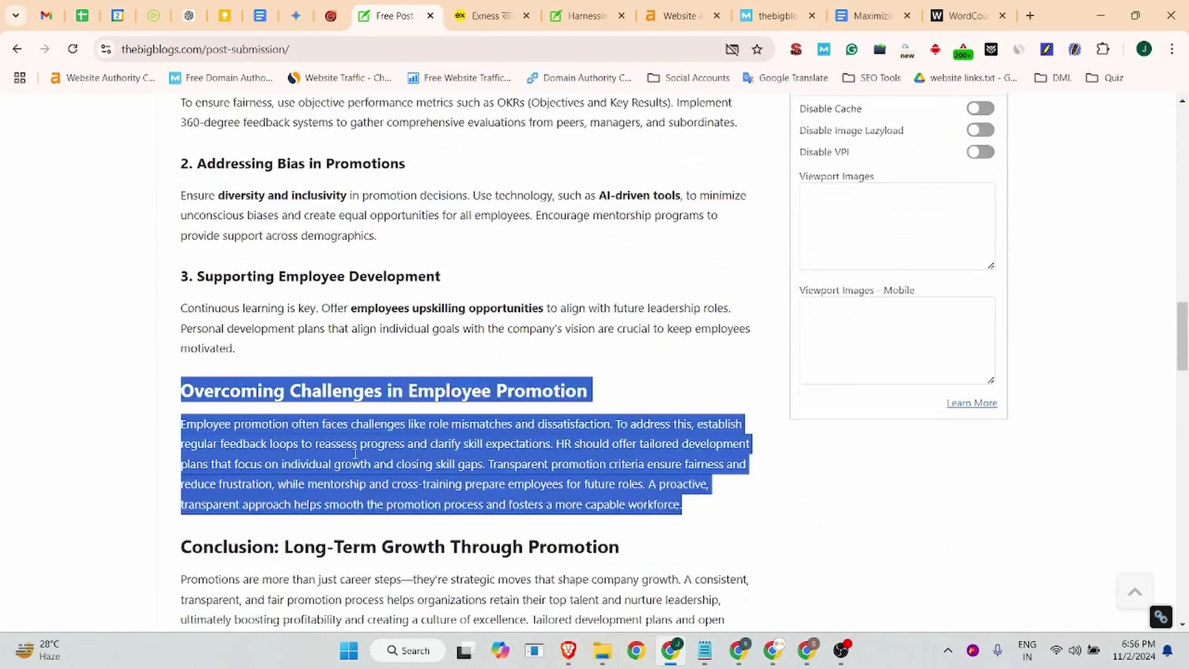
scroll(254, 493, "up", 2)
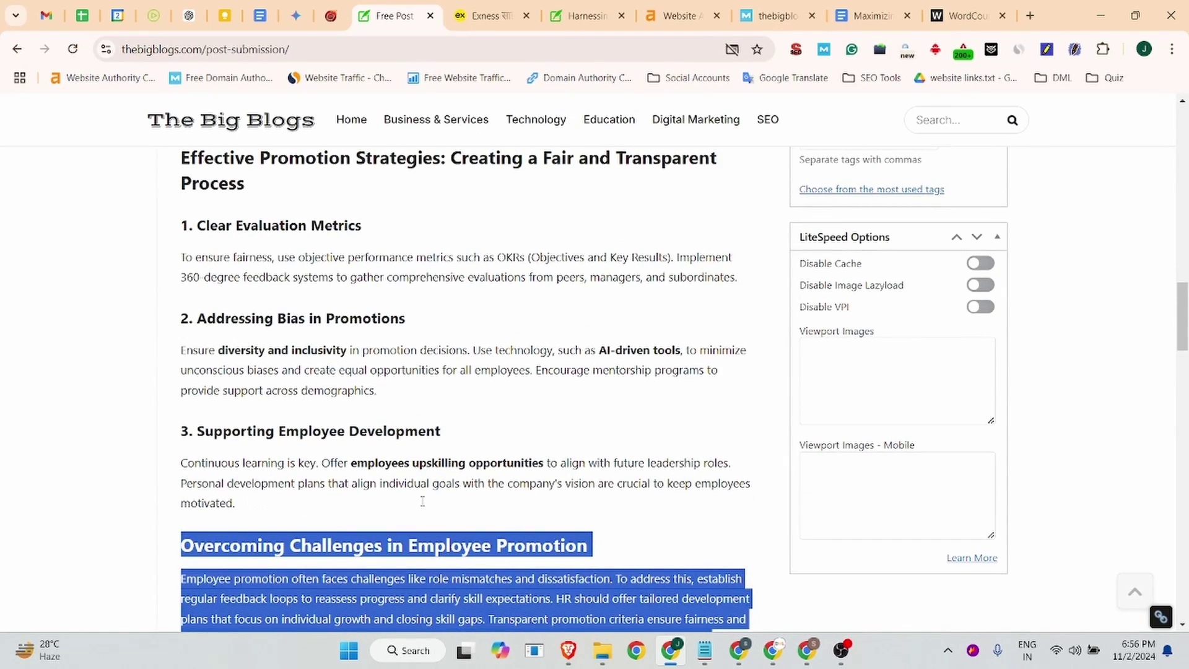
key("BackSpace")
key("BackSpace")
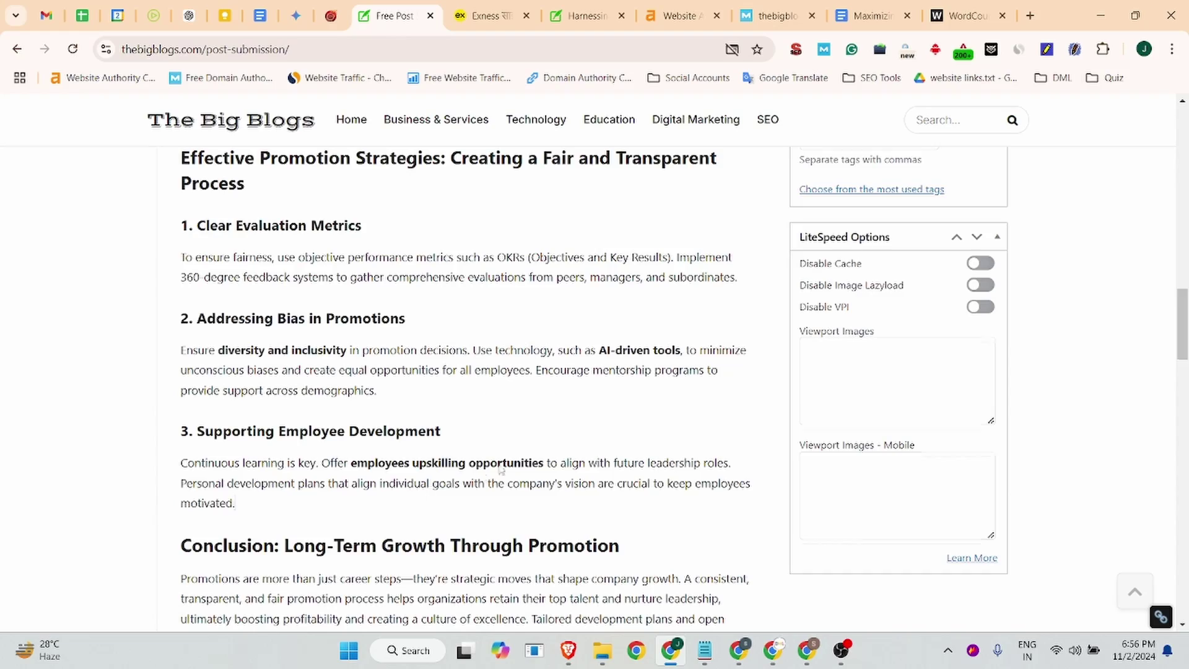
Check the word-count requirement in the submission checklist against the shortened draft, closing any pop-up ad tab that opens.
scroll(764, 425, "up", 5)
scroll(764, 426, "up", 10)
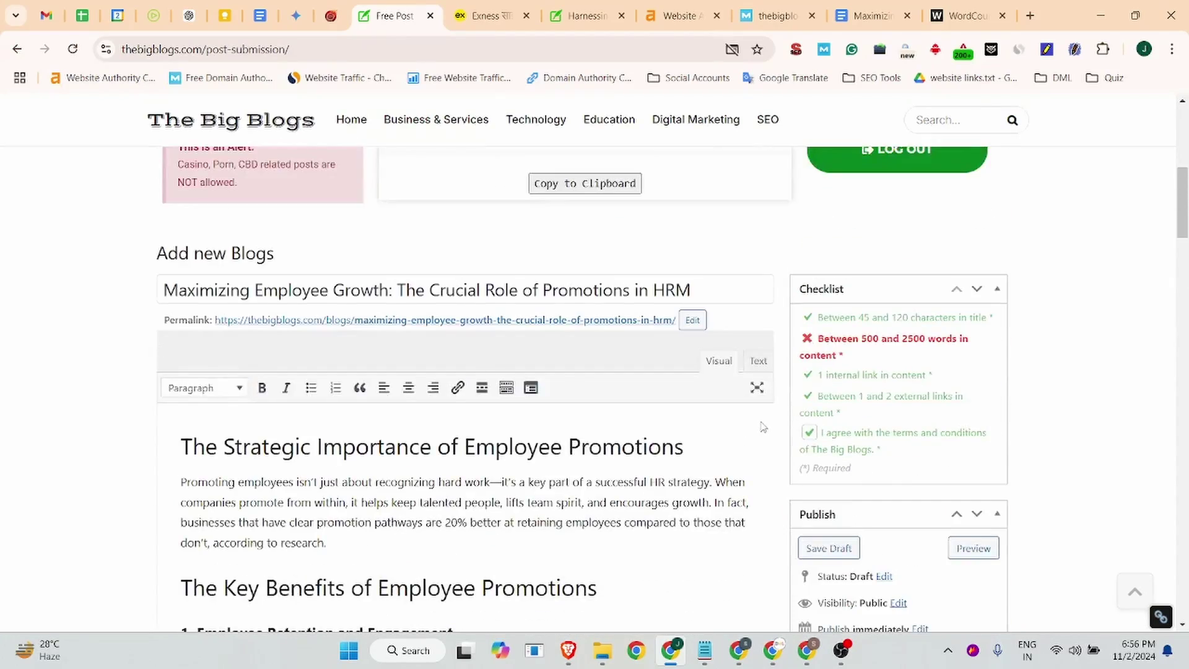
scroll(764, 427, "down", 10)
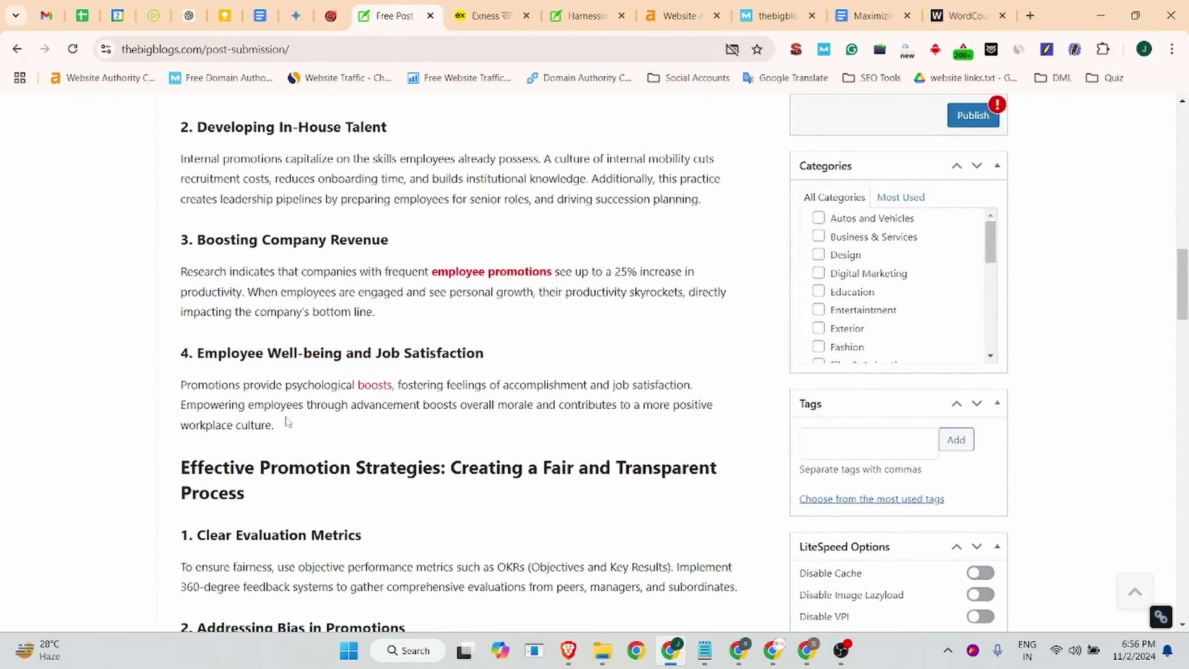
scroll(287, 422, "up", 5)
left_click(350, 469)
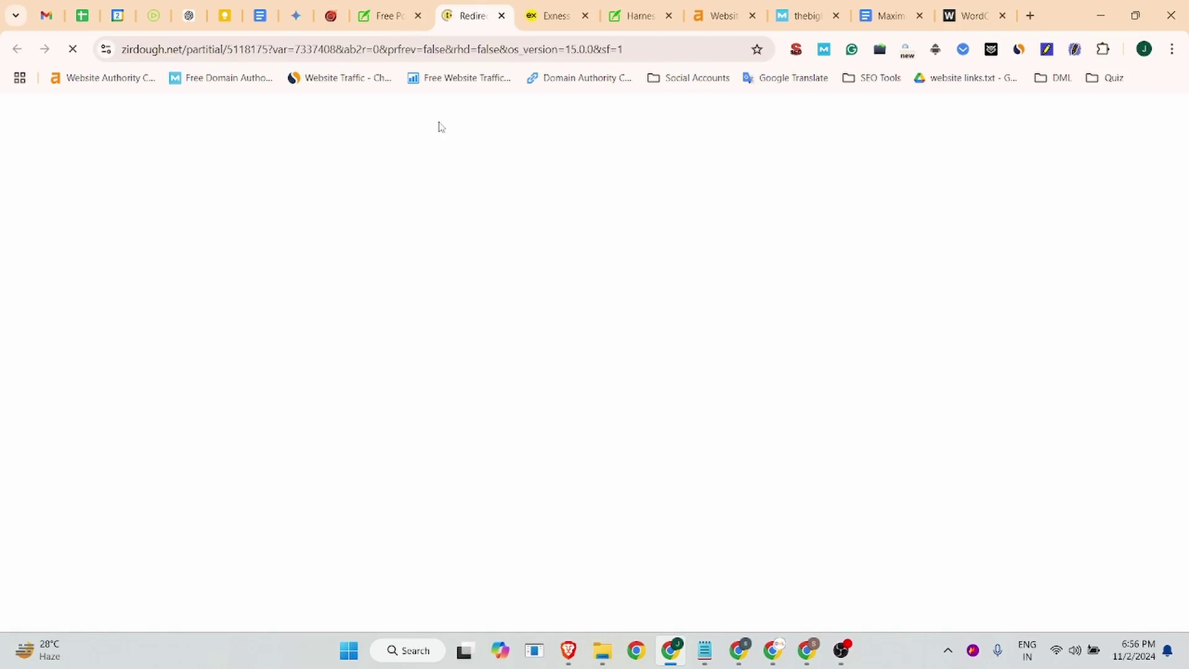
left_click(502, 16)
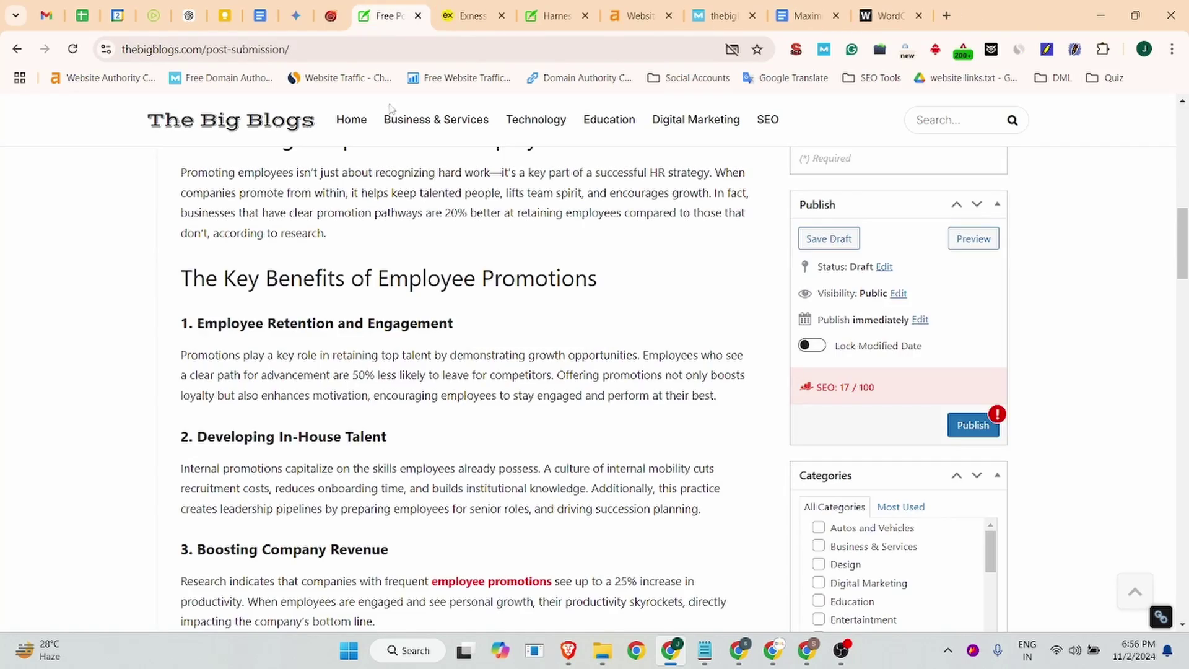
scroll(372, 339, "up", 4)
scroll(372, 339, "down", 12)
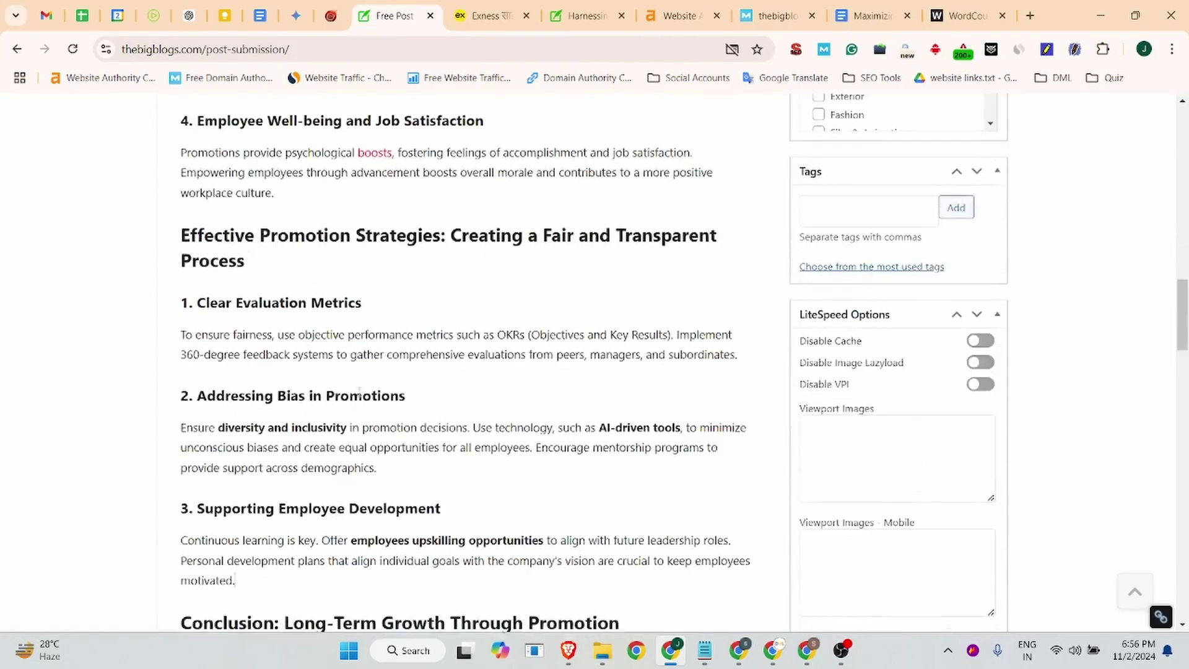
Delete the "3. Supporting Employee Development" heading and its paragraph from the draft, and recheck the submission checklist.
scroll(359, 390, "down", 2)
scroll(359, 390, "up", 2)
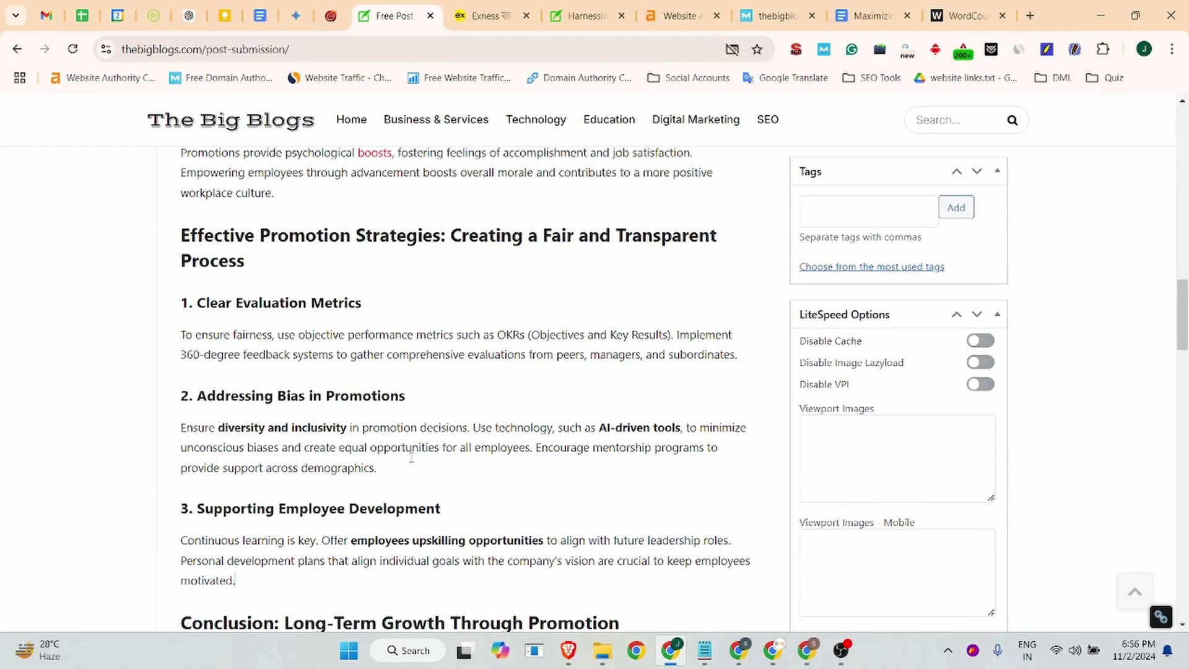
scroll(412, 457, "down", 3)
left_click_drag(235, 426, 181, 362)
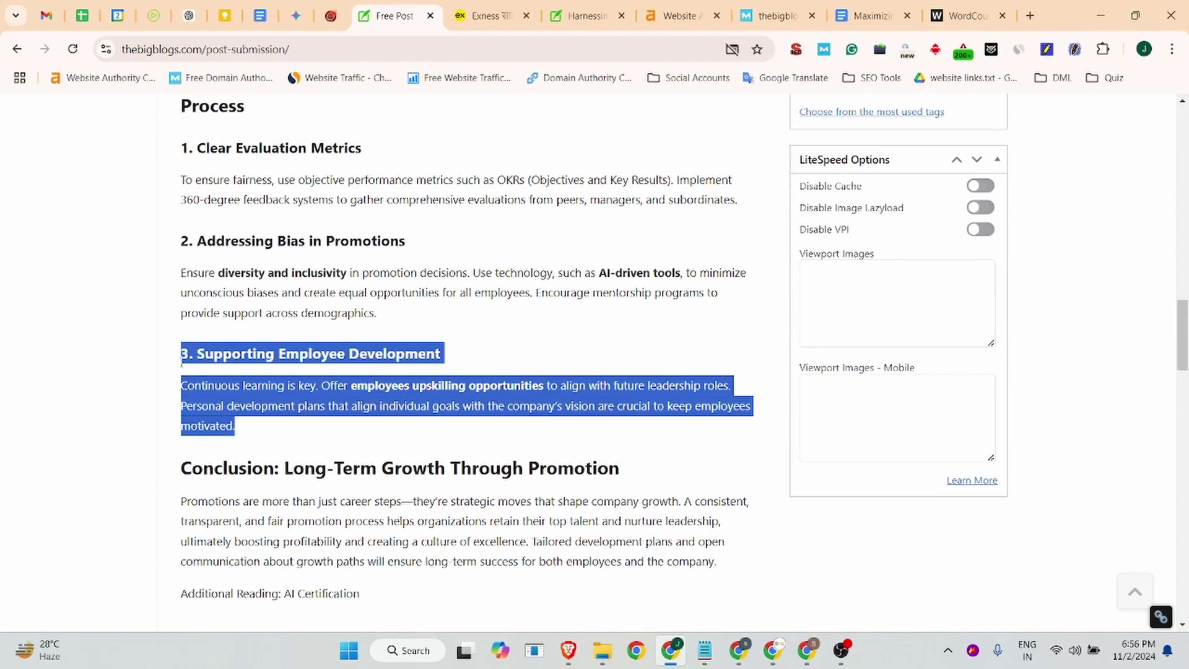
key("BackSpace")
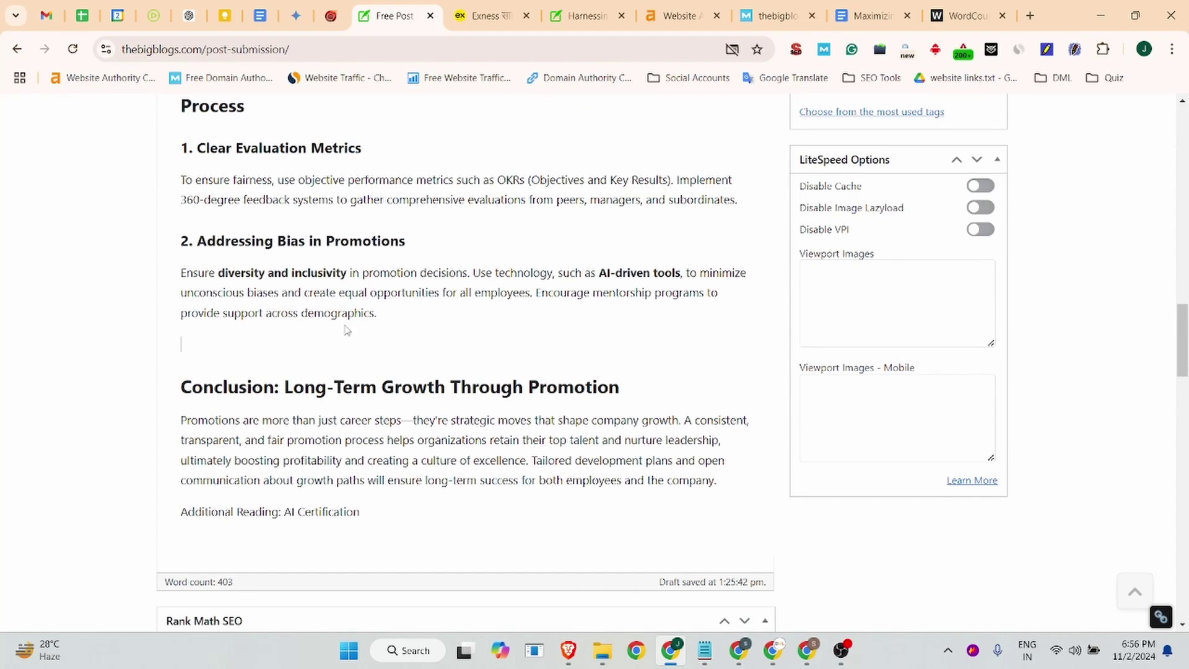
scroll(347, 331, "up", 12)
scroll(501, 355, "down", 5)
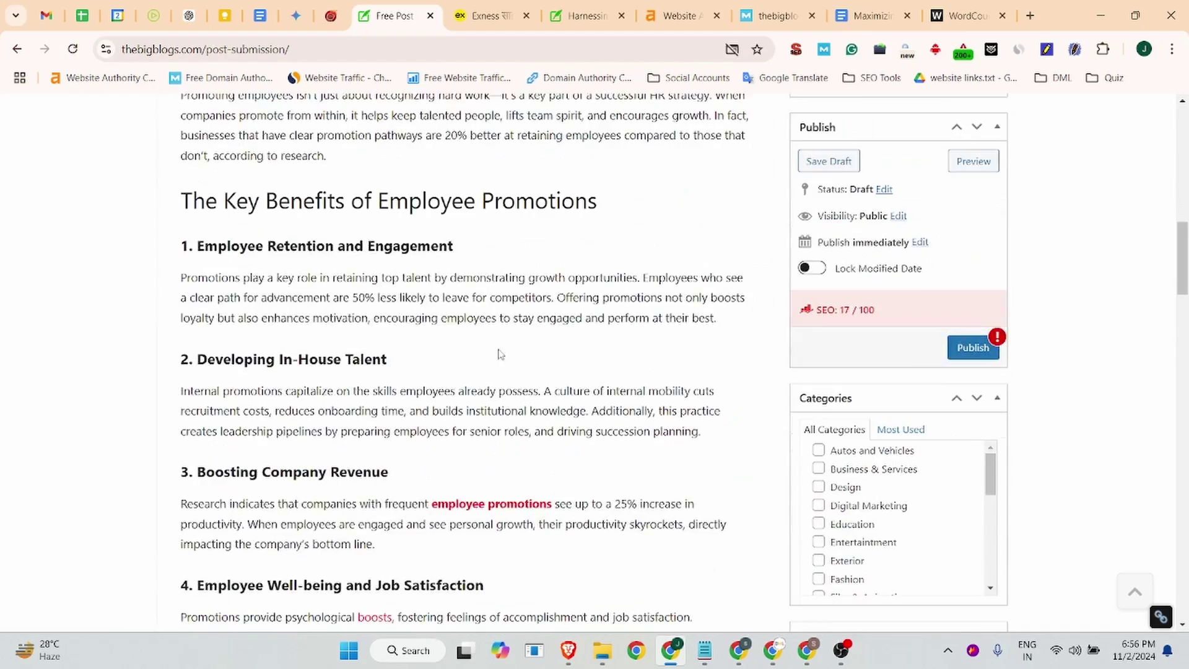
Delete the "2. Addressing Bias in Promotions" heading and its paragraph from the draft, and recheck the submission checklist.
scroll(501, 354, "down", 7)
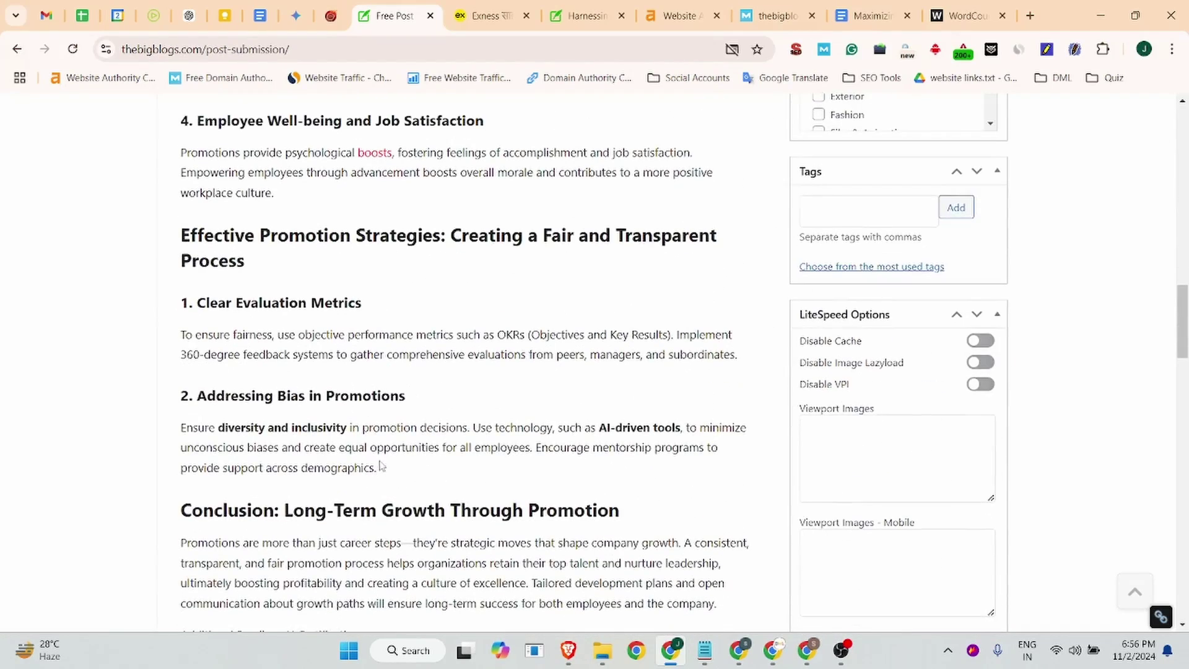
left_click(387, 472)
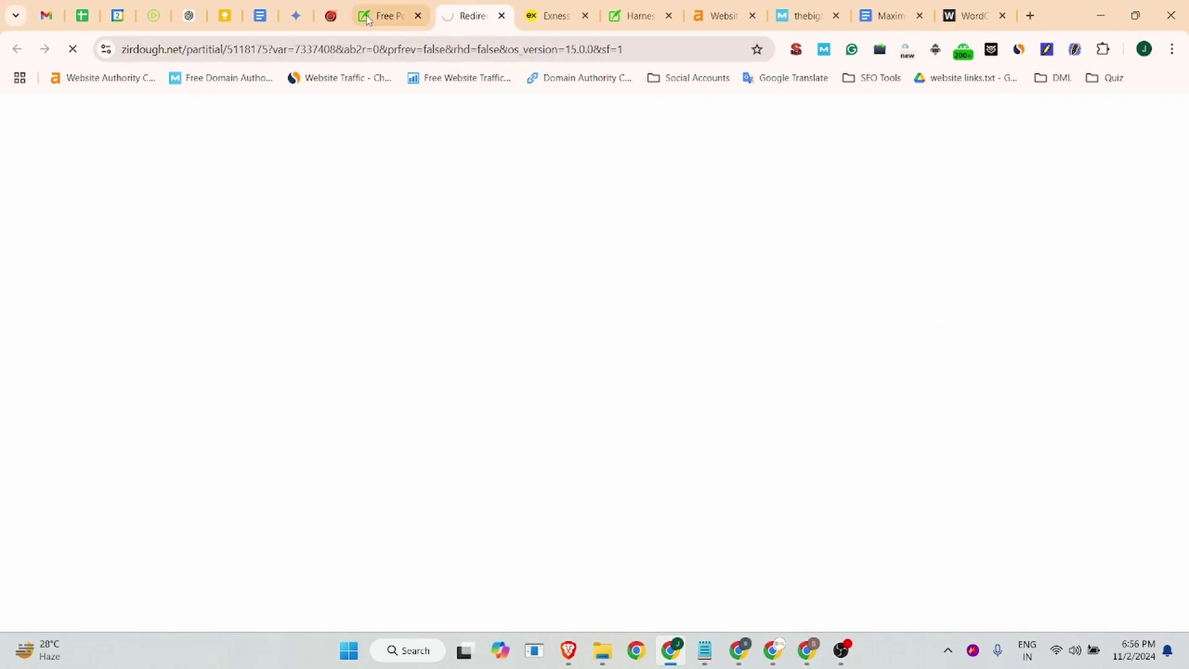
left_click_drag(387, 472, 178, 394)
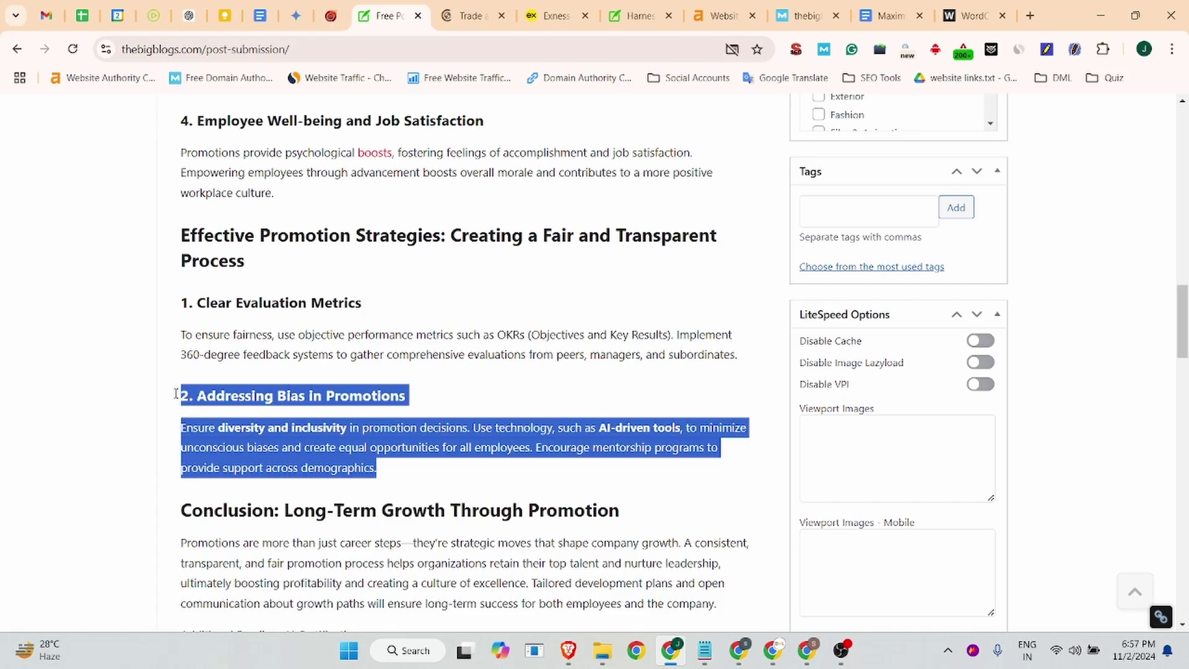
key("BackSpace")
scroll(598, 446, "up", 4)
scroll(598, 446, "up", 8)
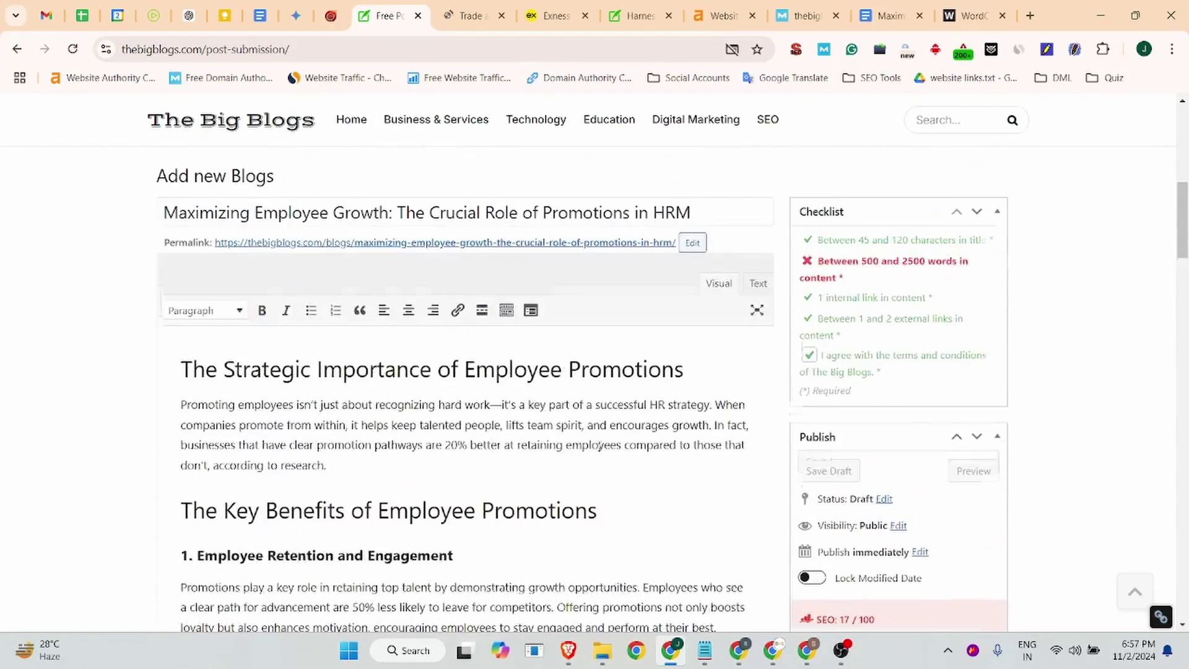
Delete the "Effective Promotion Strategies" heading together with its remaining "1. Clear Evaluation Metrics" subsection.
scroll(457, 449, "down", 5)
scroll(457, 449, "down", 6)
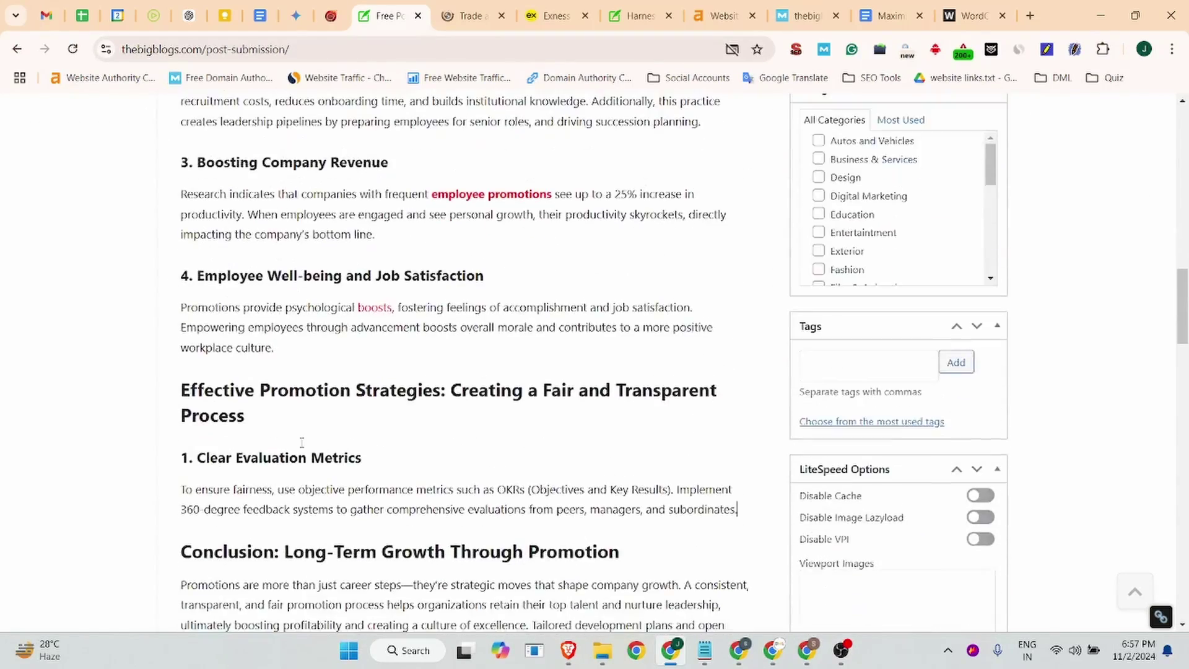
left_click_drag(743, 434, 172, 317)
key("BackSpace")
key("BackSpace")
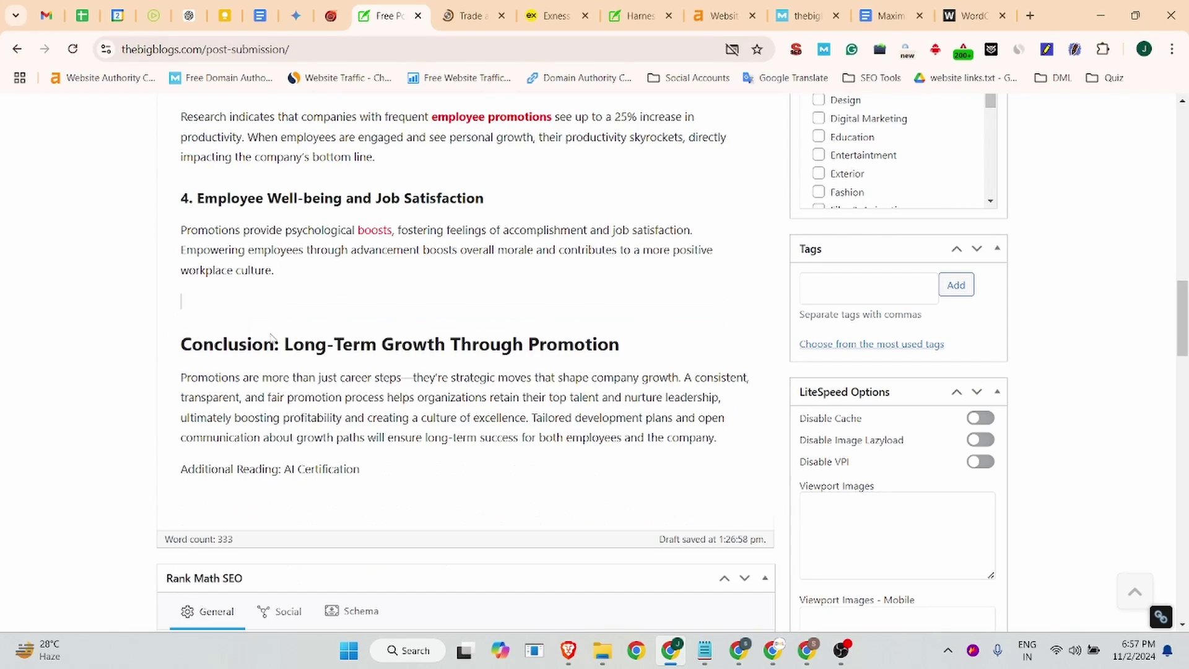
Review the submission checklist once more and try to publish the shortened post.
scroll(799, 376, "up", 10)
scroll(799, 376, "down", 6)
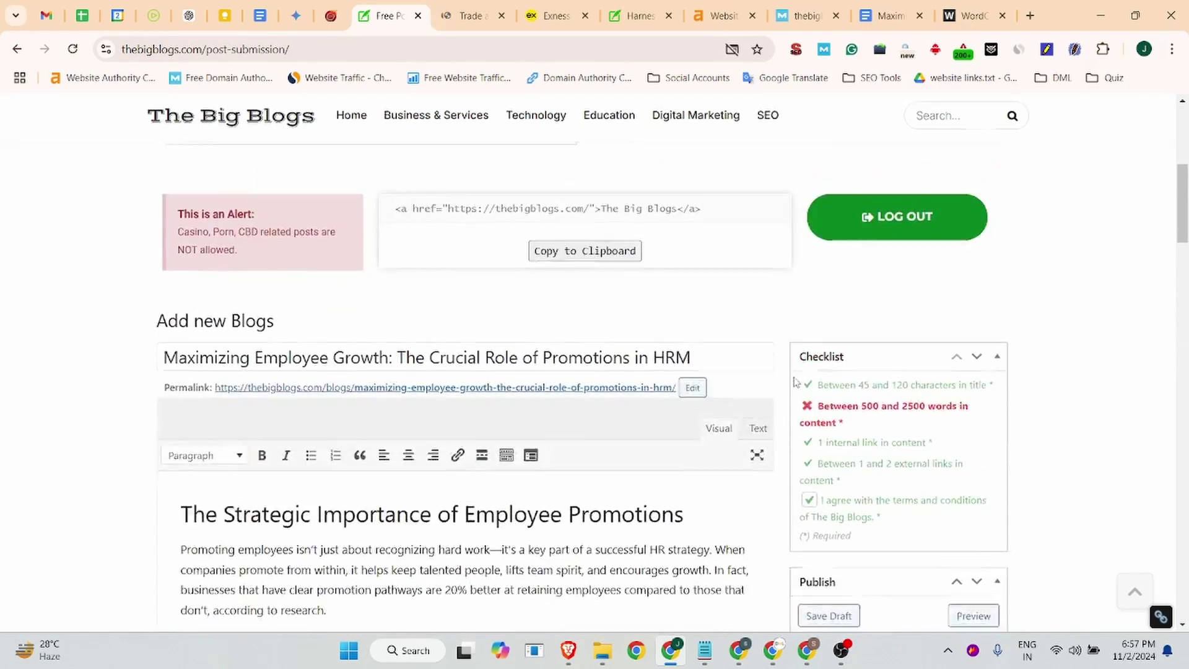
left_click(976, 348)
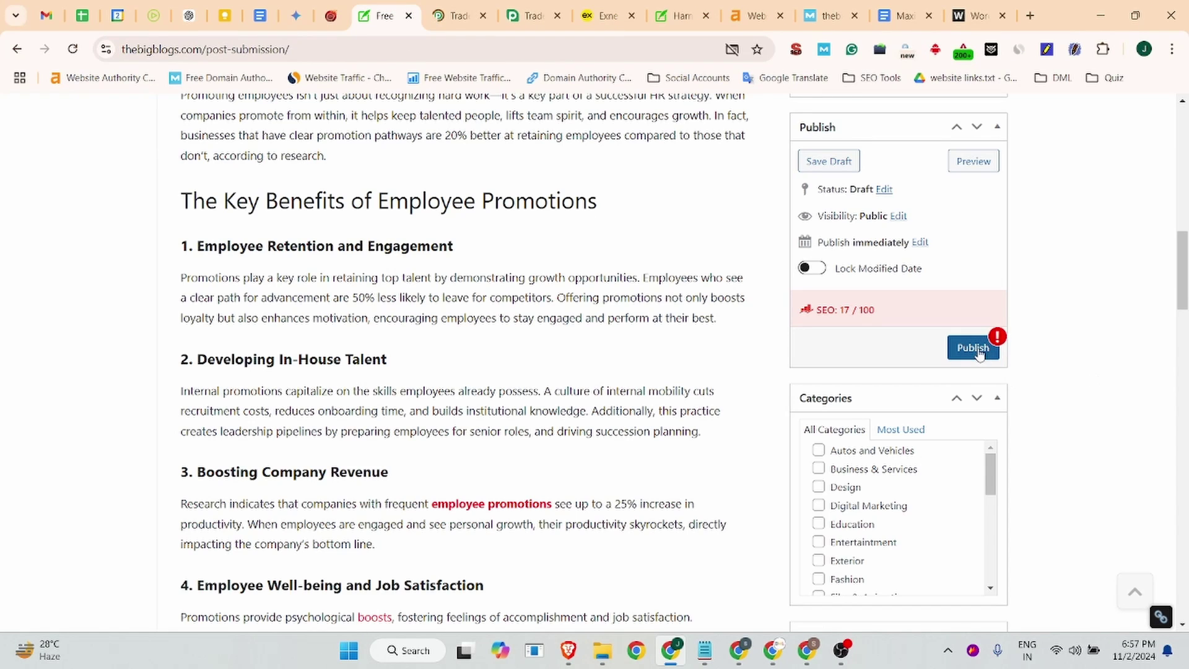
left_click(977, 347)
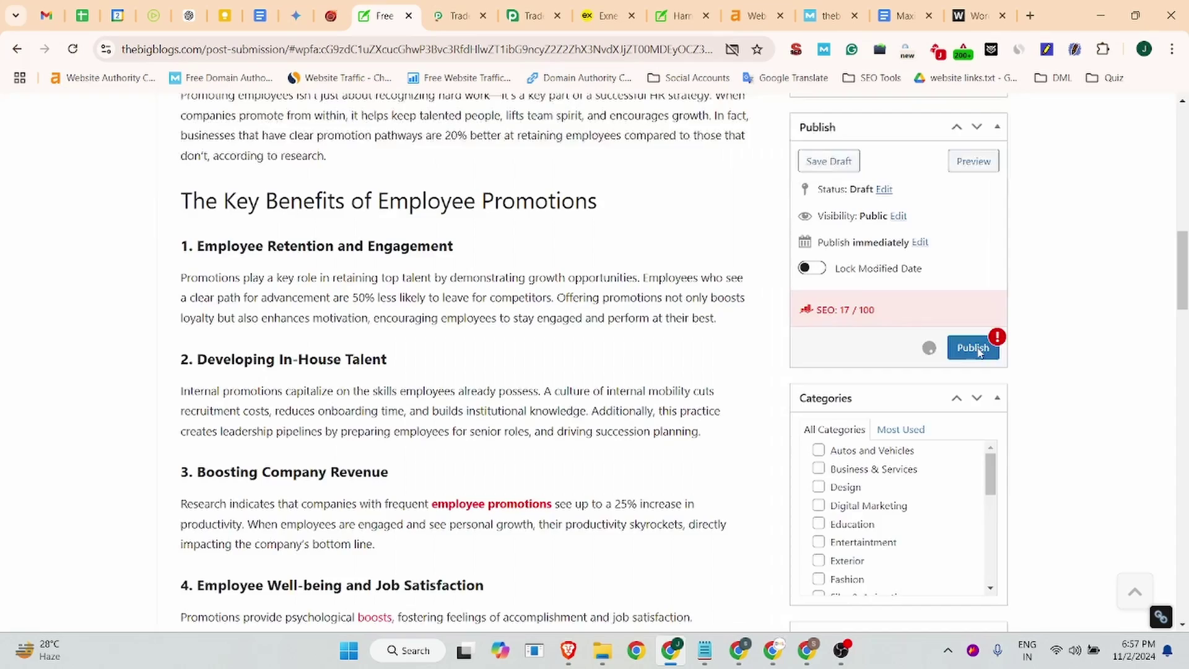
left_click(977, 348)
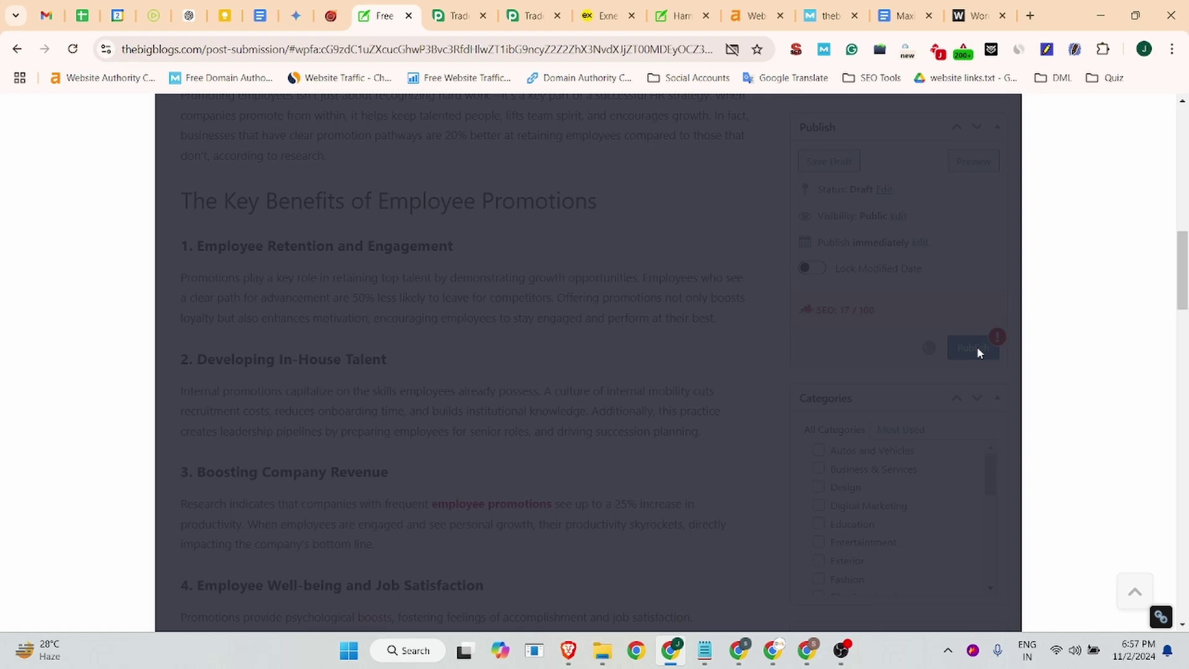
Return to the submission page from the pop-up ad tabs and examine the content-length rule and the pre-publish requirements dialog.
left_click(1071, 308)
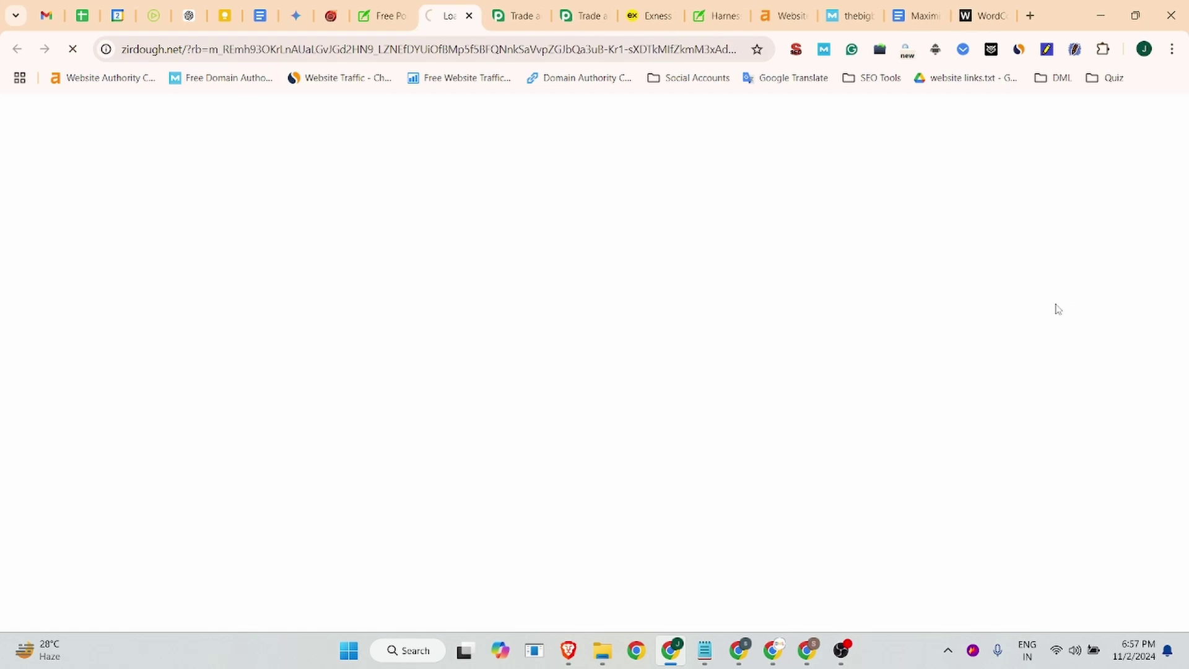
left_click(379, 15)
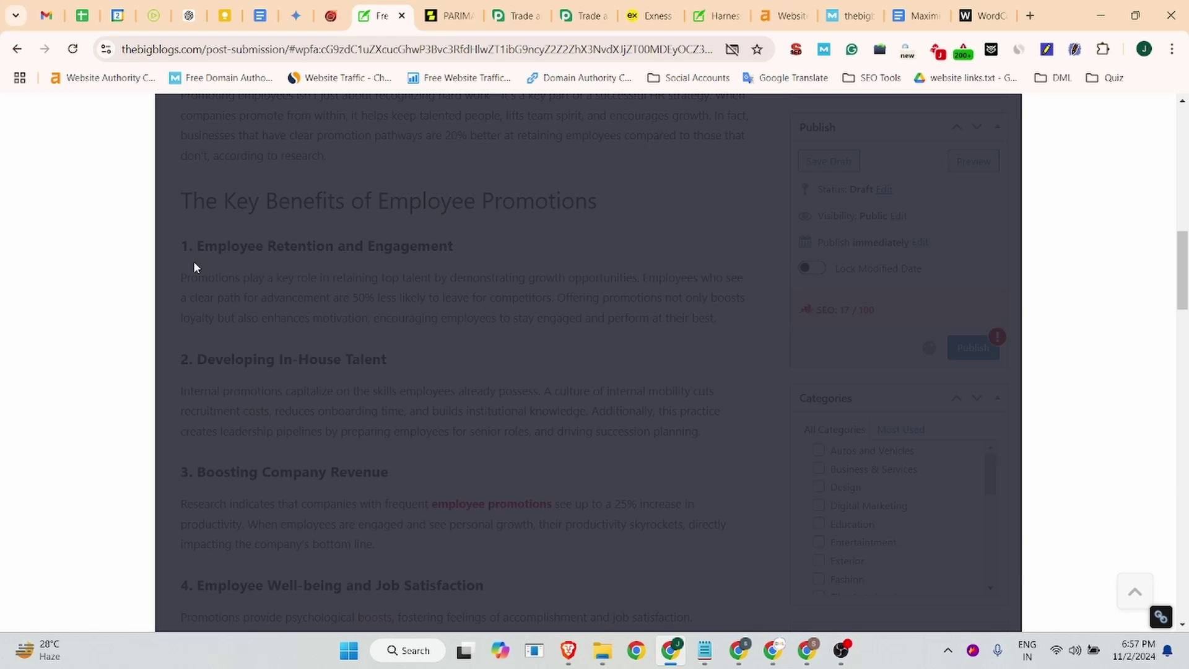
scroll(217, 288, "up", 10)
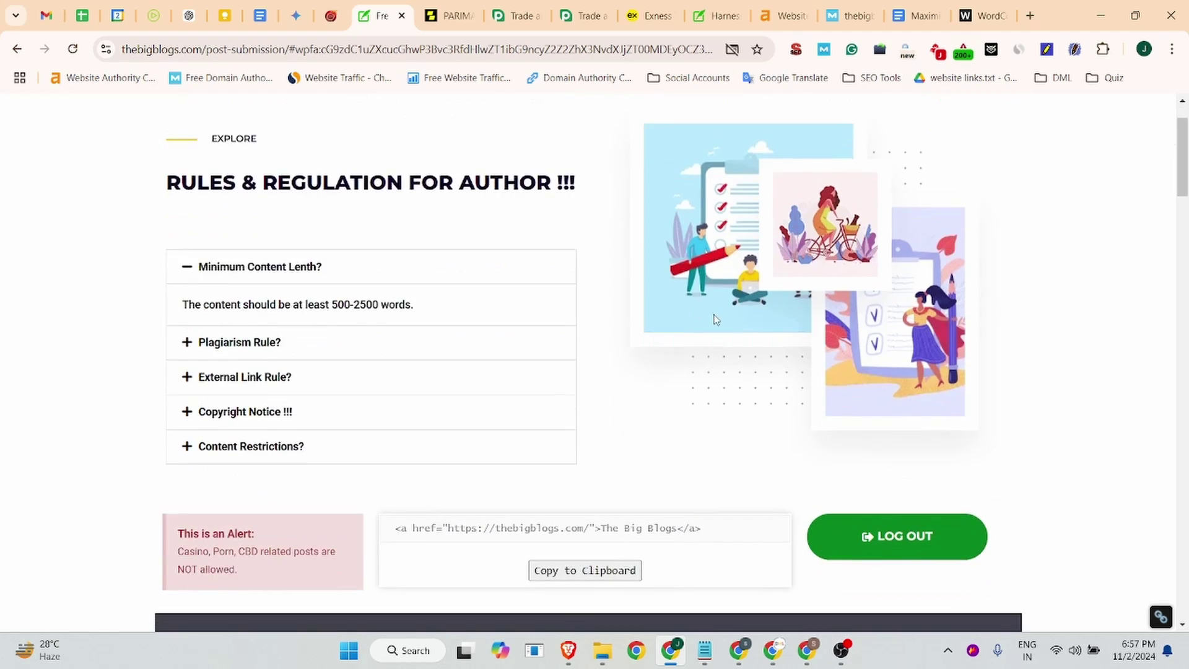
scroll(712, 318, "down", 5)
left_click(1139, 308)
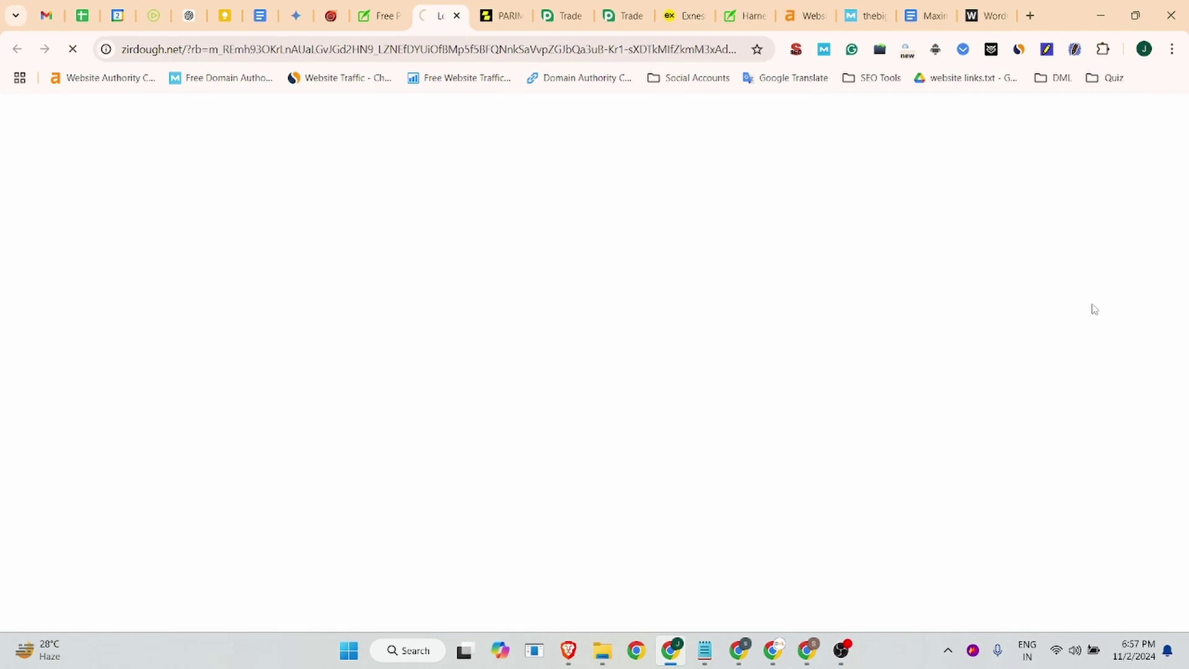
left_click(379, 15)
scroll(463, 357, "down", 5)
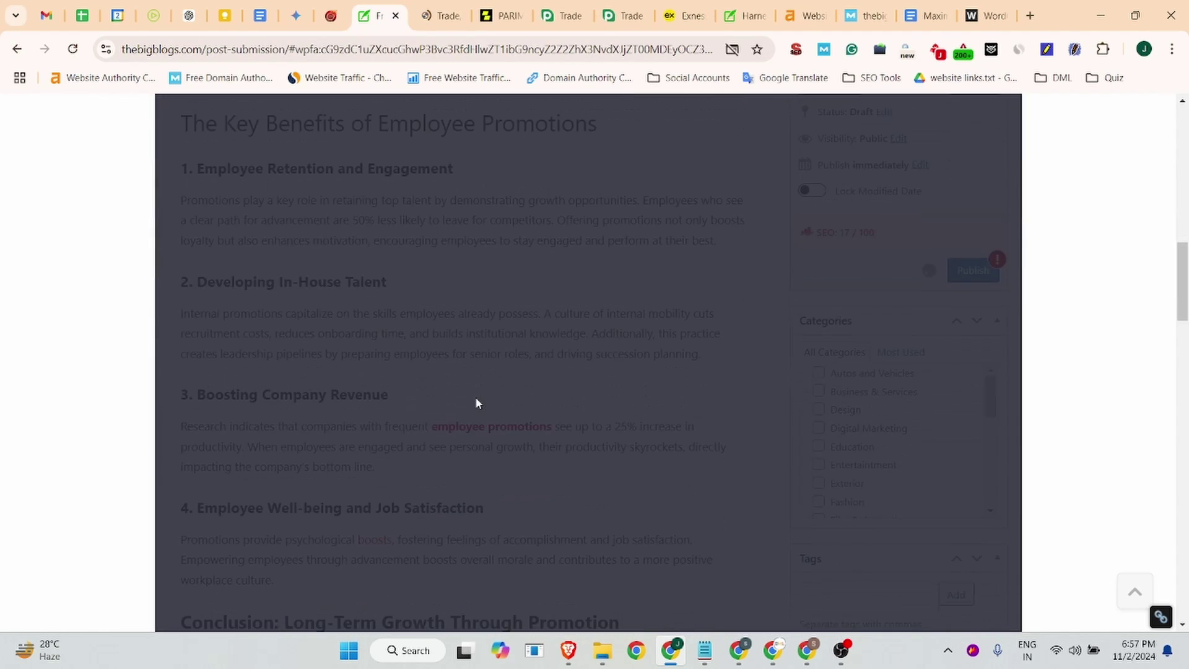
scroll(476, 403, "down", 5)
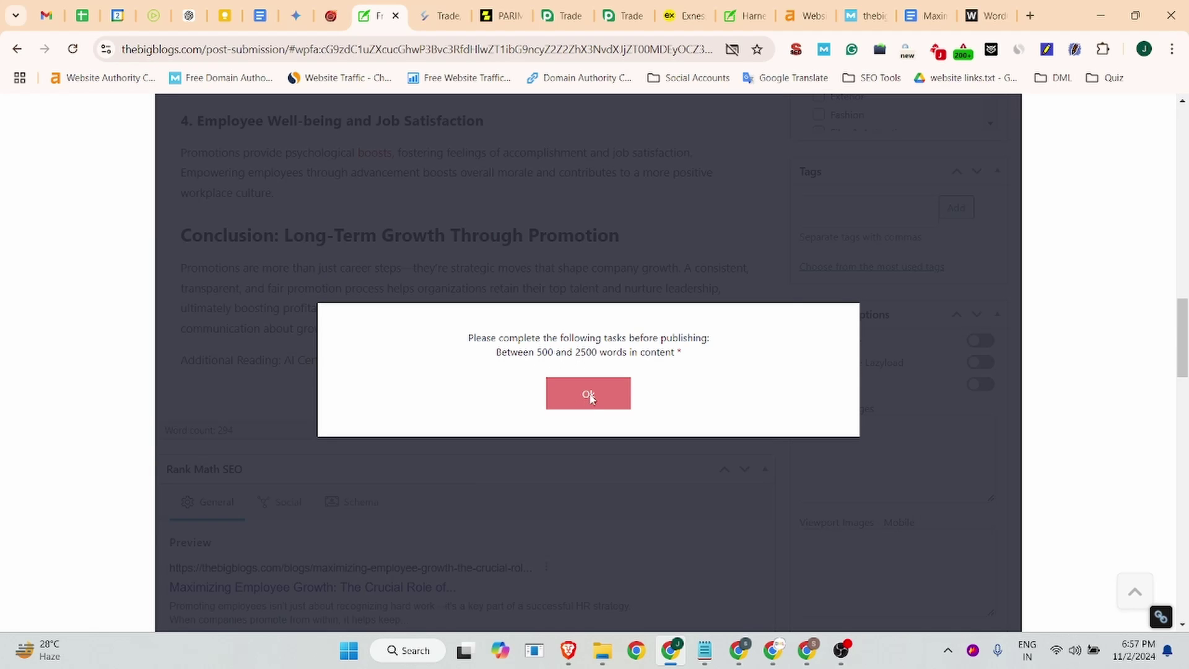
Dismiss the publishing requirements message, copy the whole shortened draft and count its words in WordCounter.
left_click(590, 398)
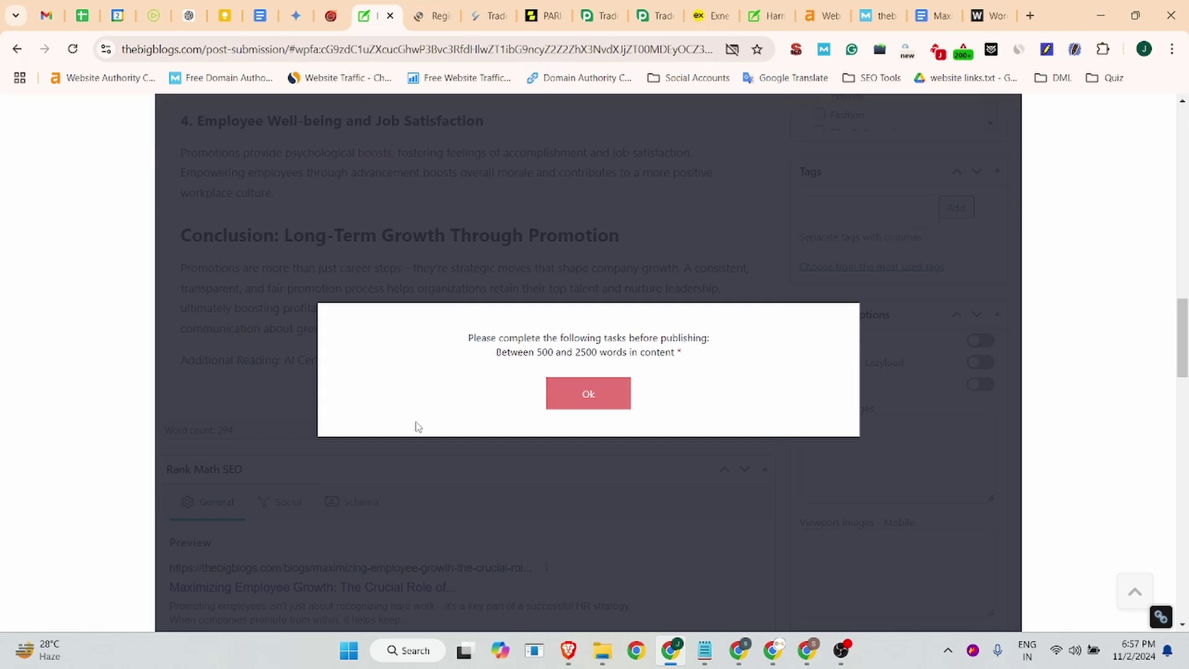
left_click(590, 399)
scroll(347, 425, "up", 3)
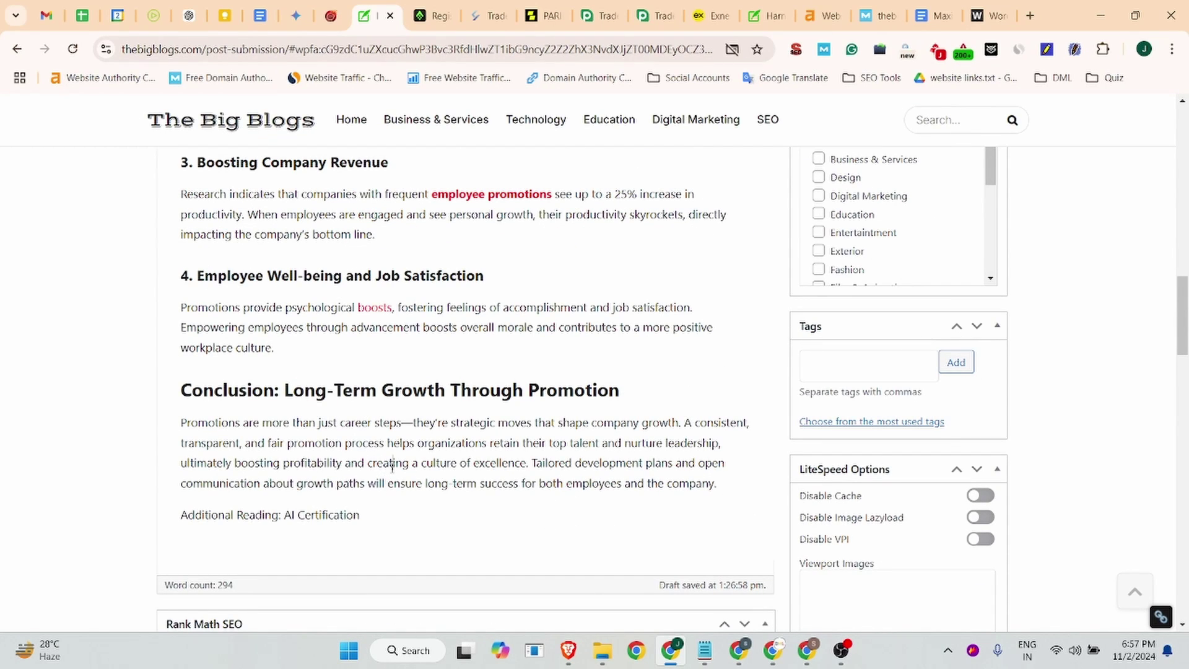
key("ctrl+a")
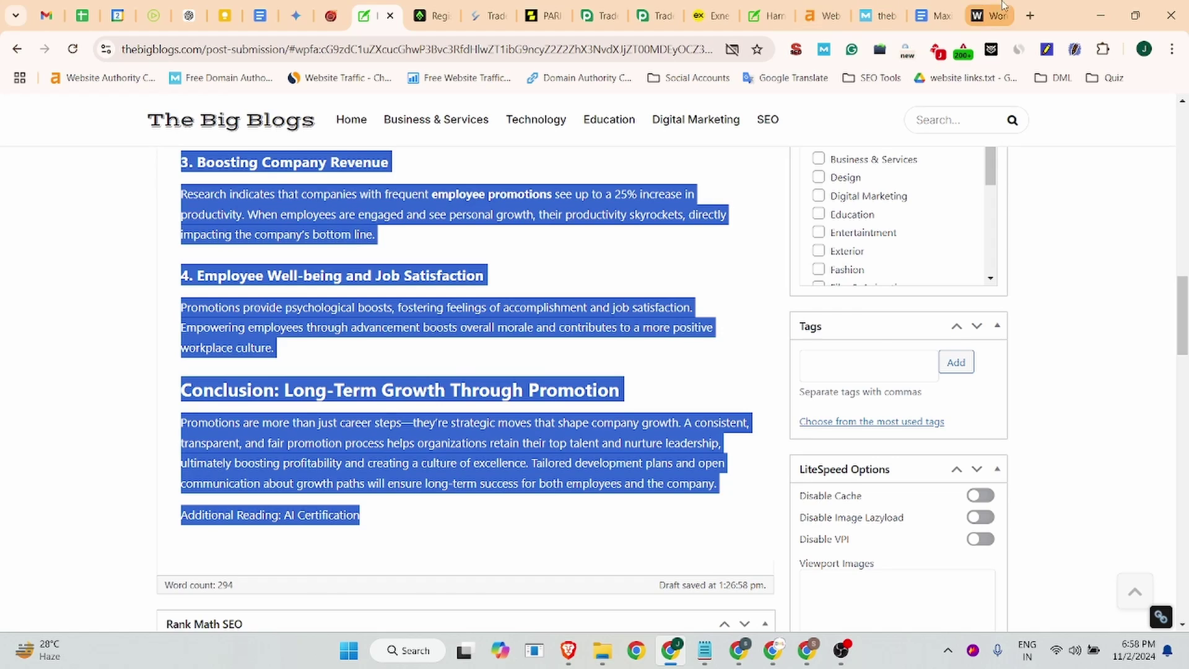
left_click(989, 15)
key("ctrl+a")
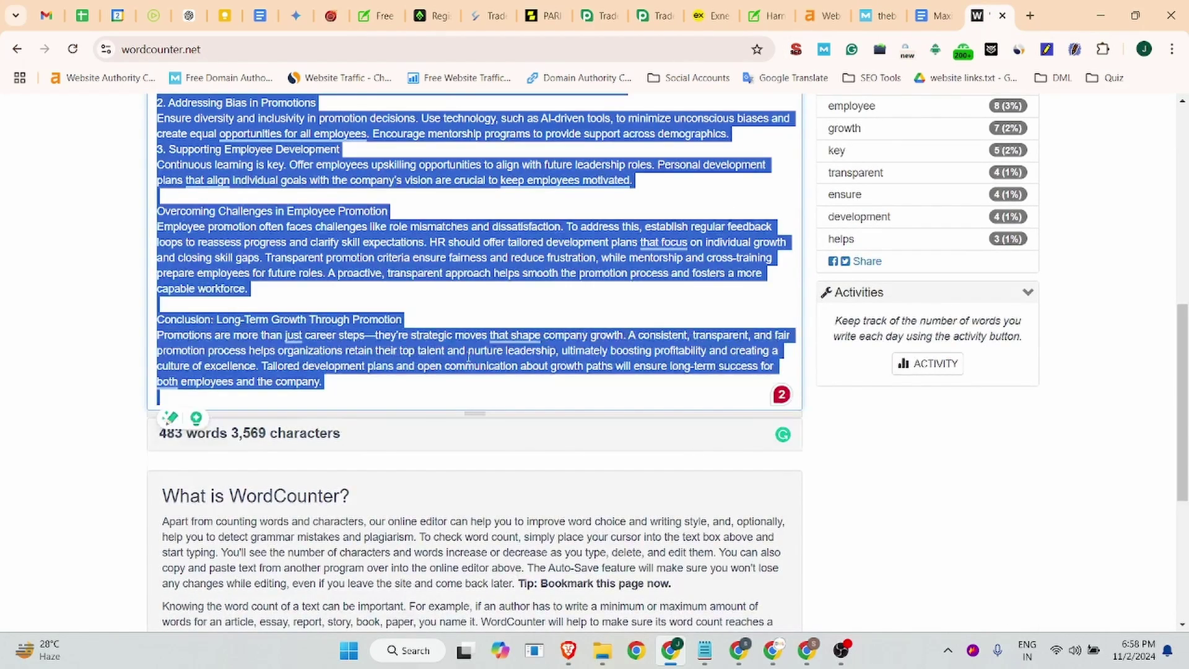
key("BackSpace")
key("ctrl+v")
scroll(483, 375, "up", 3)
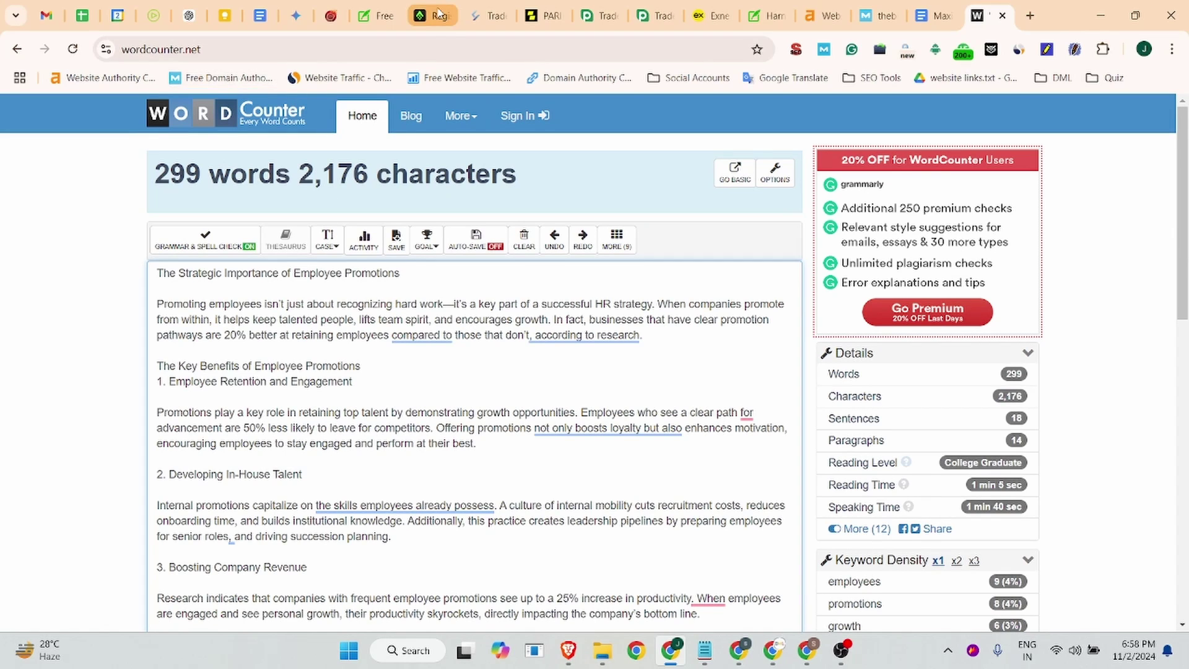
Delete the "Additional Reading: AI Certification" line from the end of the draft and recheck the submission checklist.
left_click(376, 20)
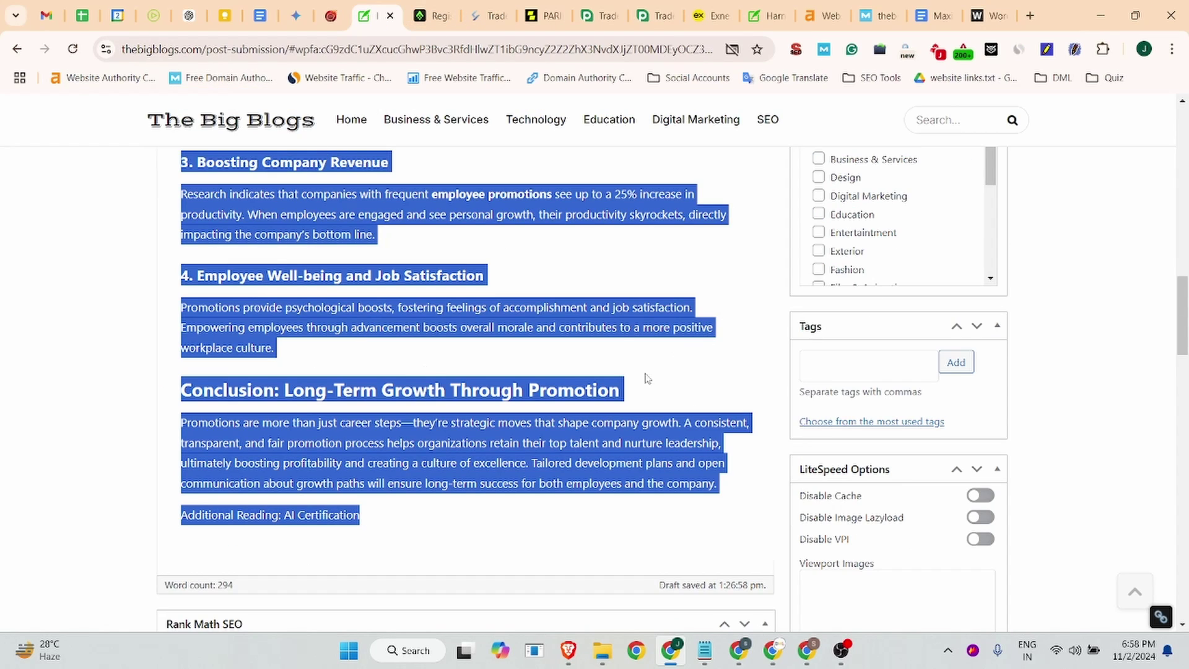
left_click(373, 526)
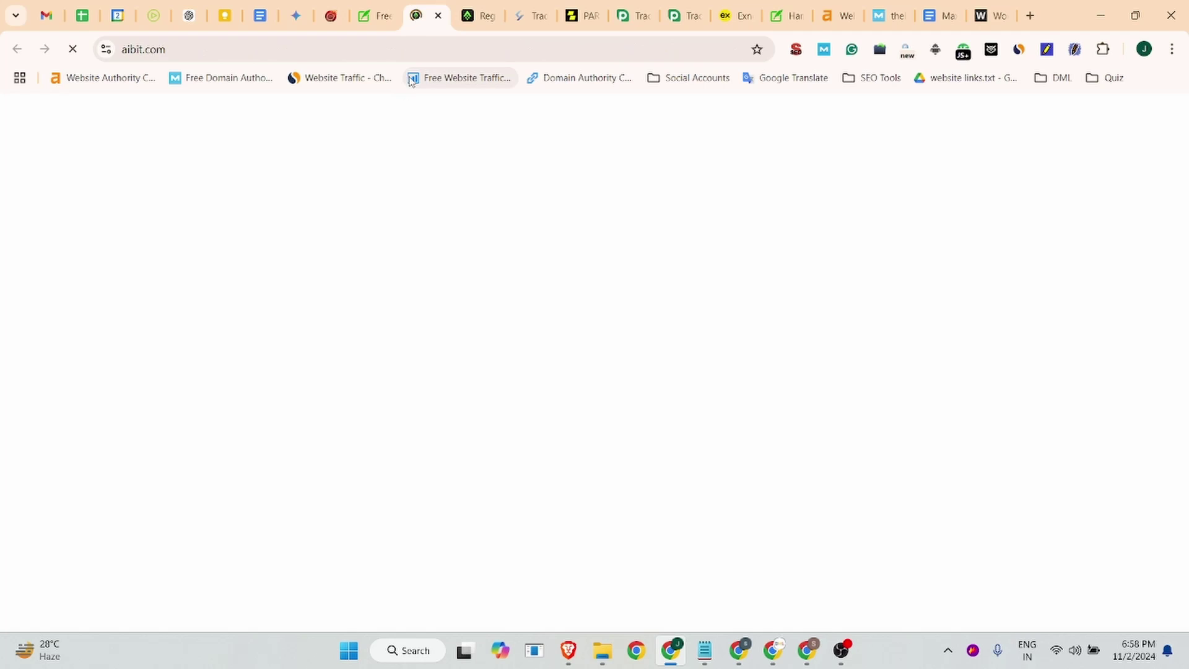
key("ctrl+w")
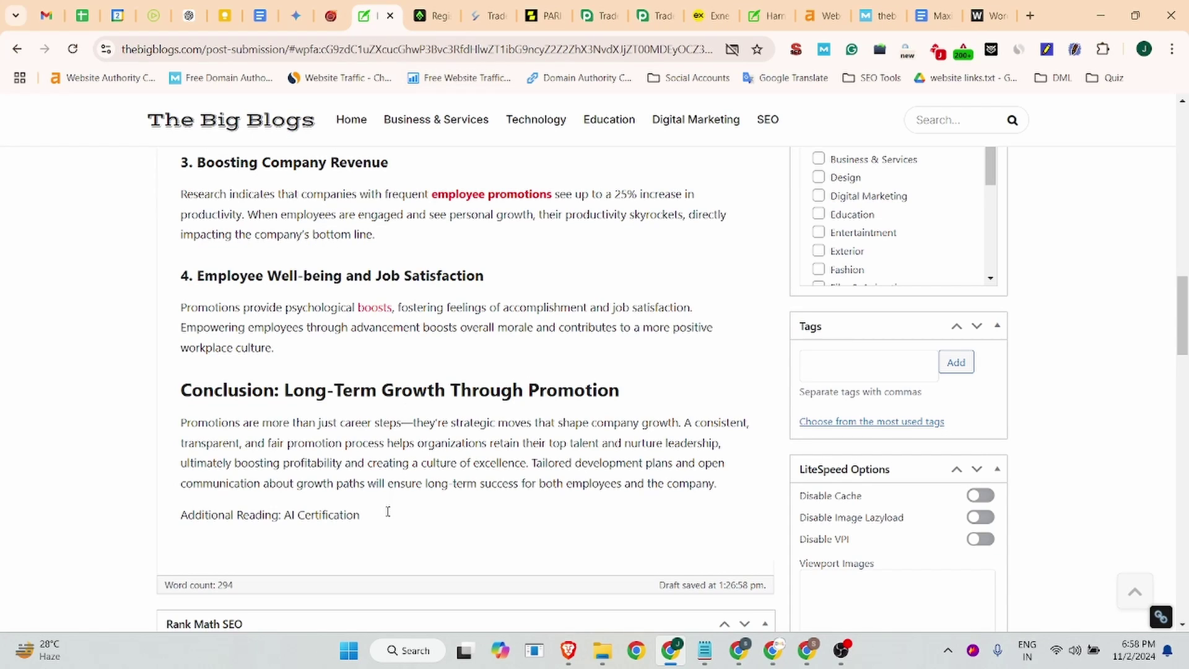
left_click_drag(388, 512, 159, 526)
key("BackSpace")
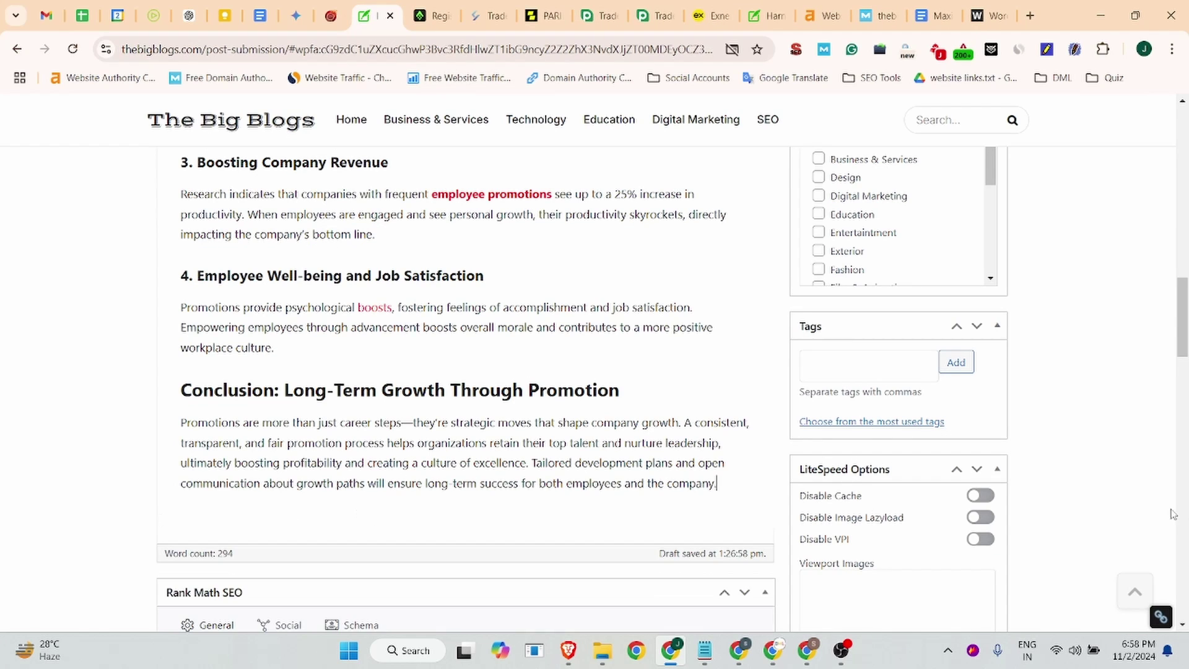
scroll(1073, 446, "up", 8)
scroll(1073, 448, "up", 2)
scroll(347, 504, "down", 11)
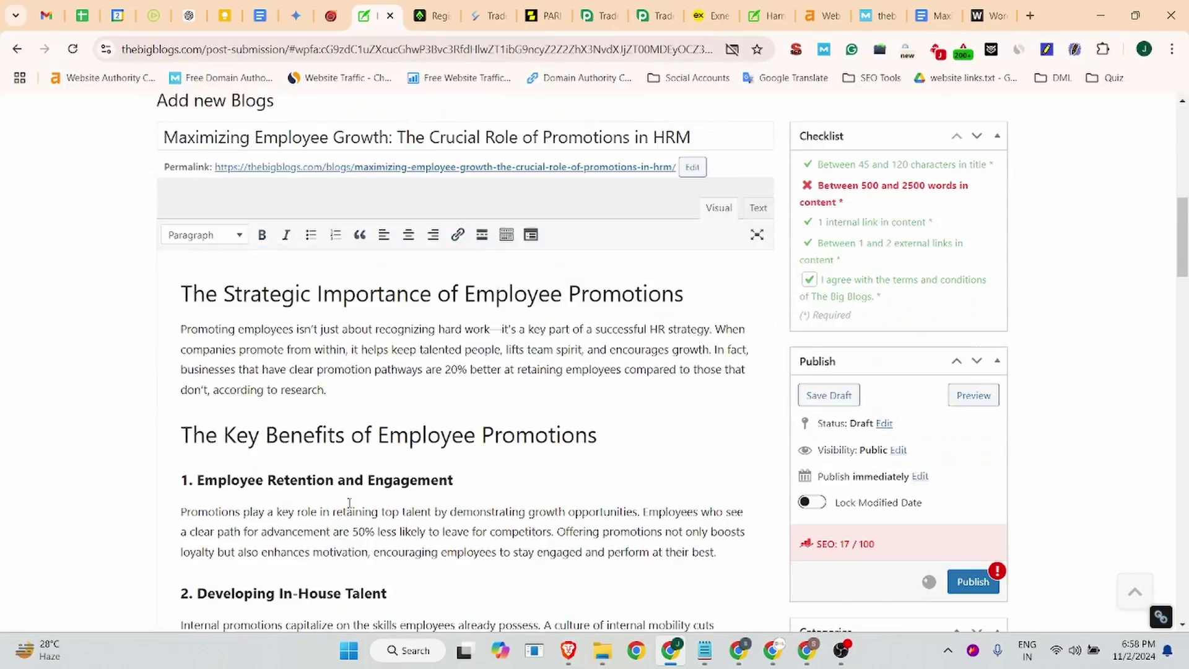
scroll(379, 423, "up", 15)
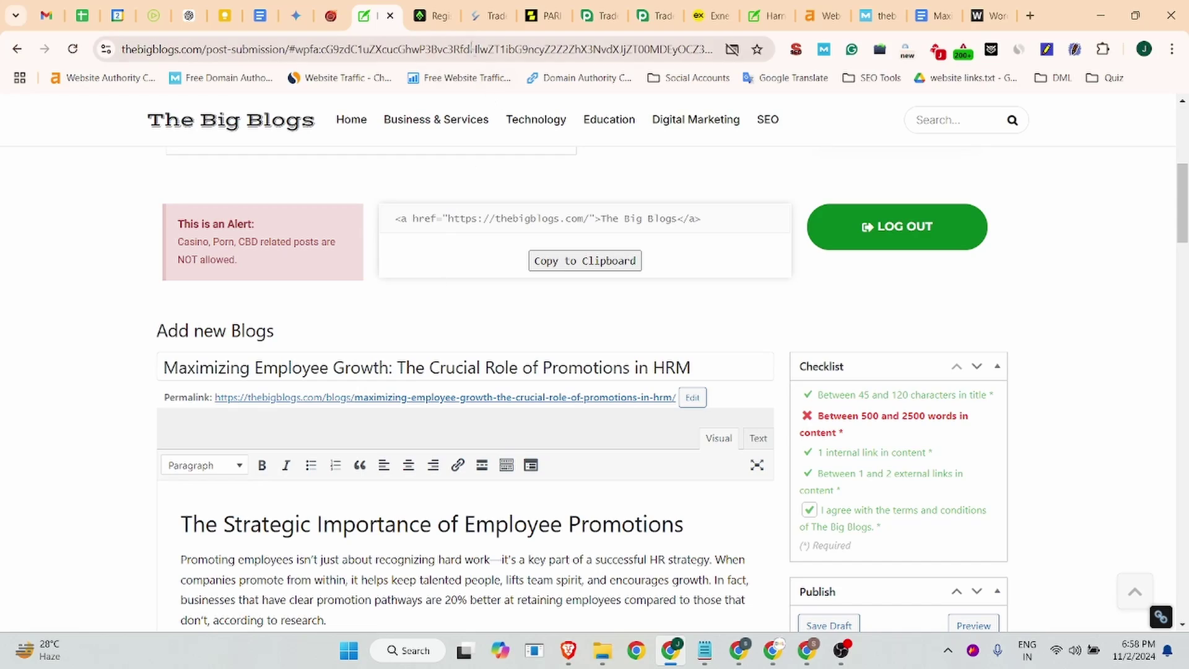
Replace the text in WordCounter with the full promotions article from the Google Docs document to count its words.
left_click(990, 15)
mouse_move(388, 352)
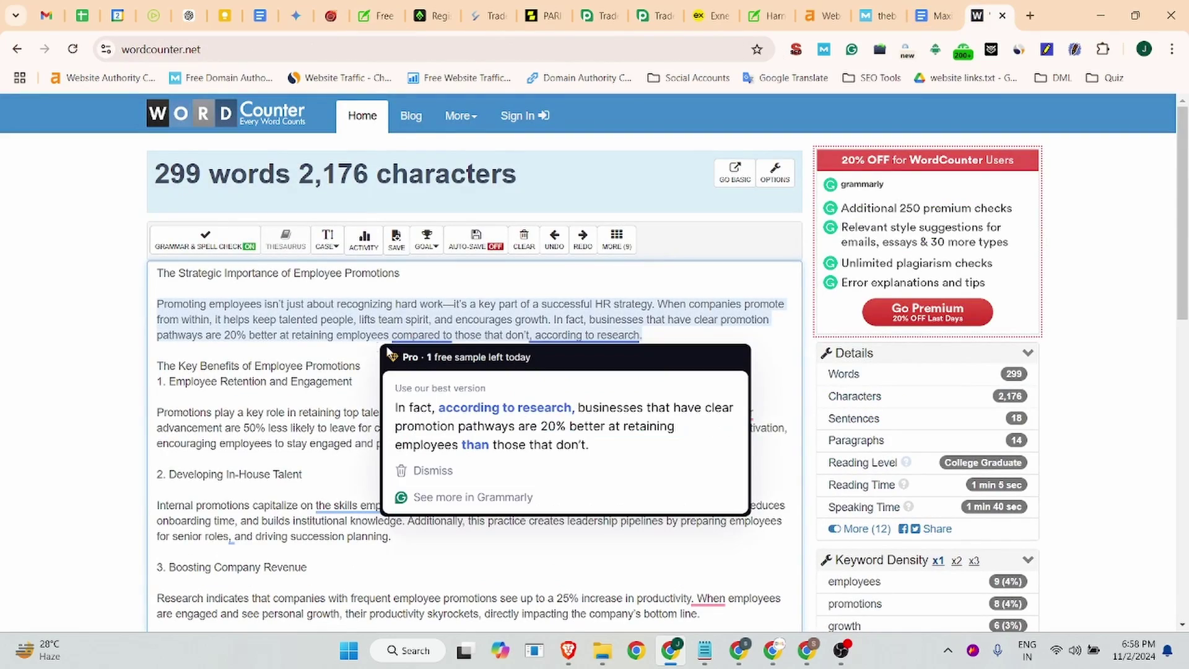
scroll(432, 318, "down", 5)
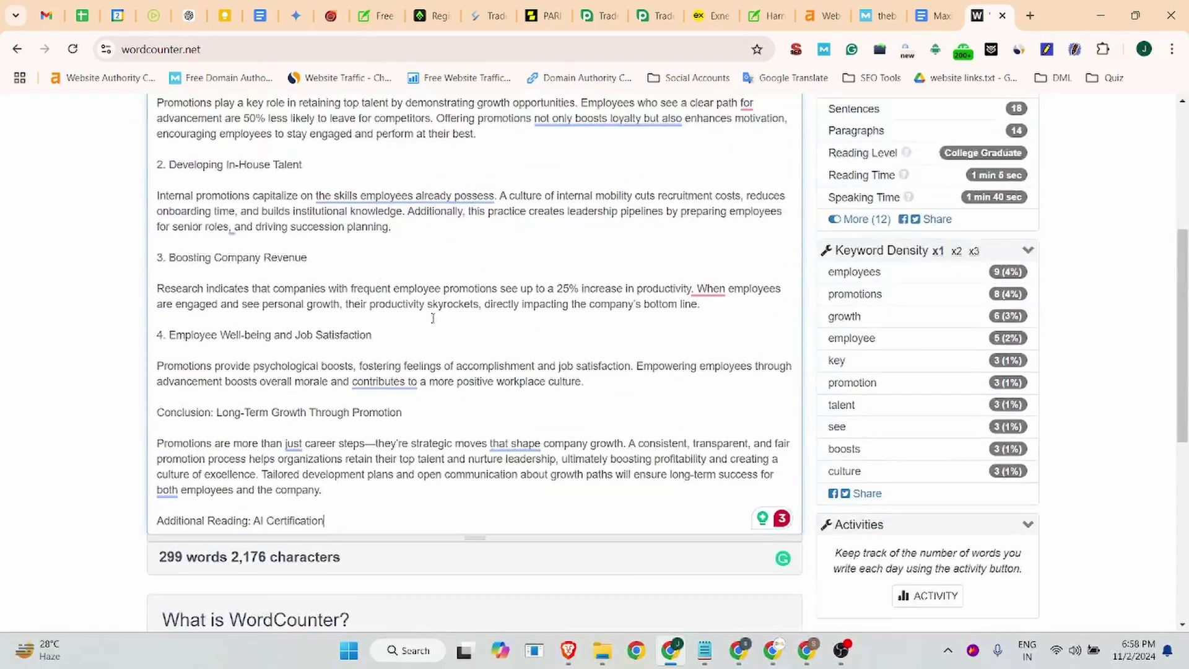
scroll(432, 318, "down", 5)
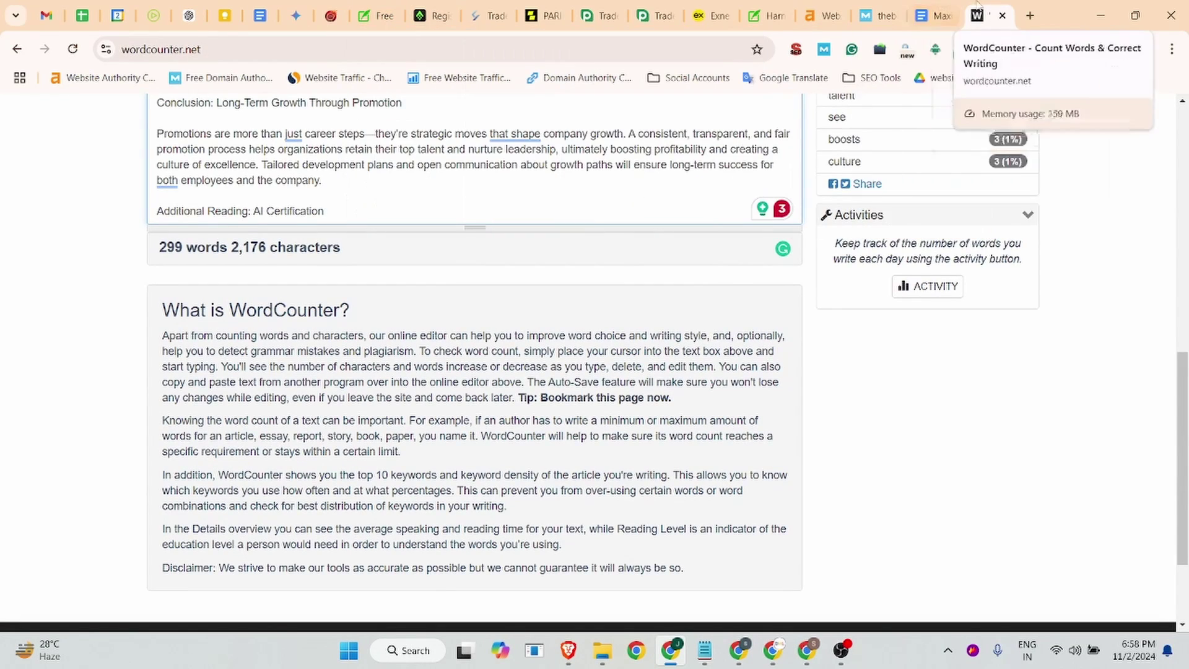
key("ctrl+shift+Tab")
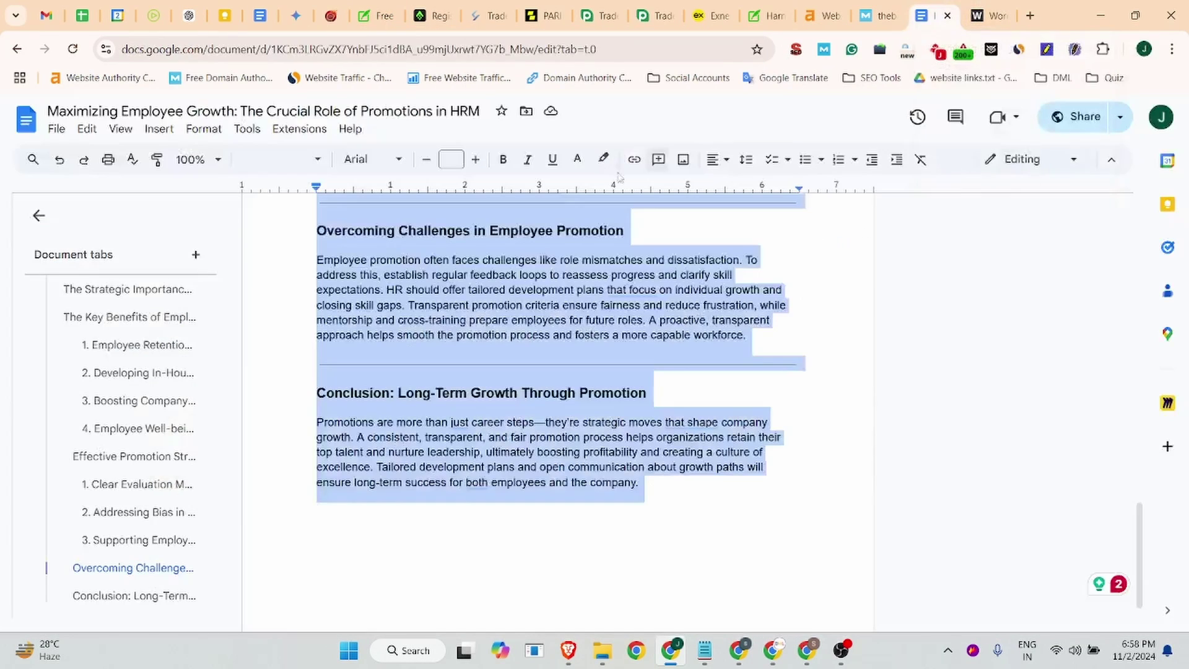
left_click(993, 7)
scroll(359, 429, "up", 5)
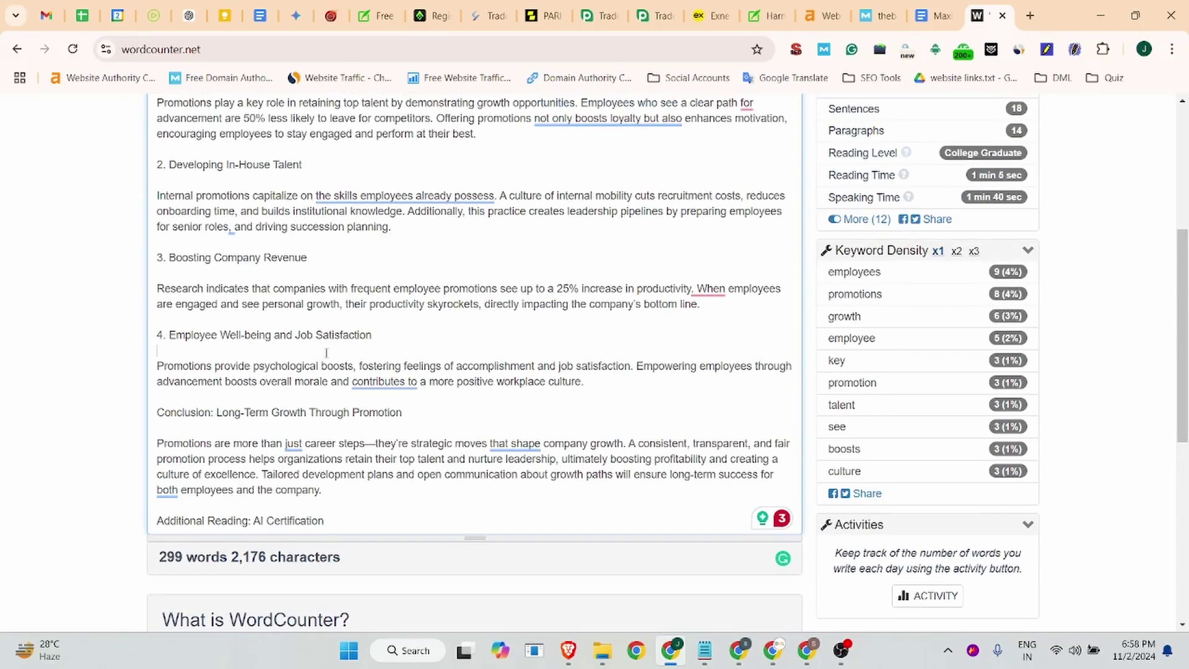
key("ctrl+a")
key("ctrl+v")
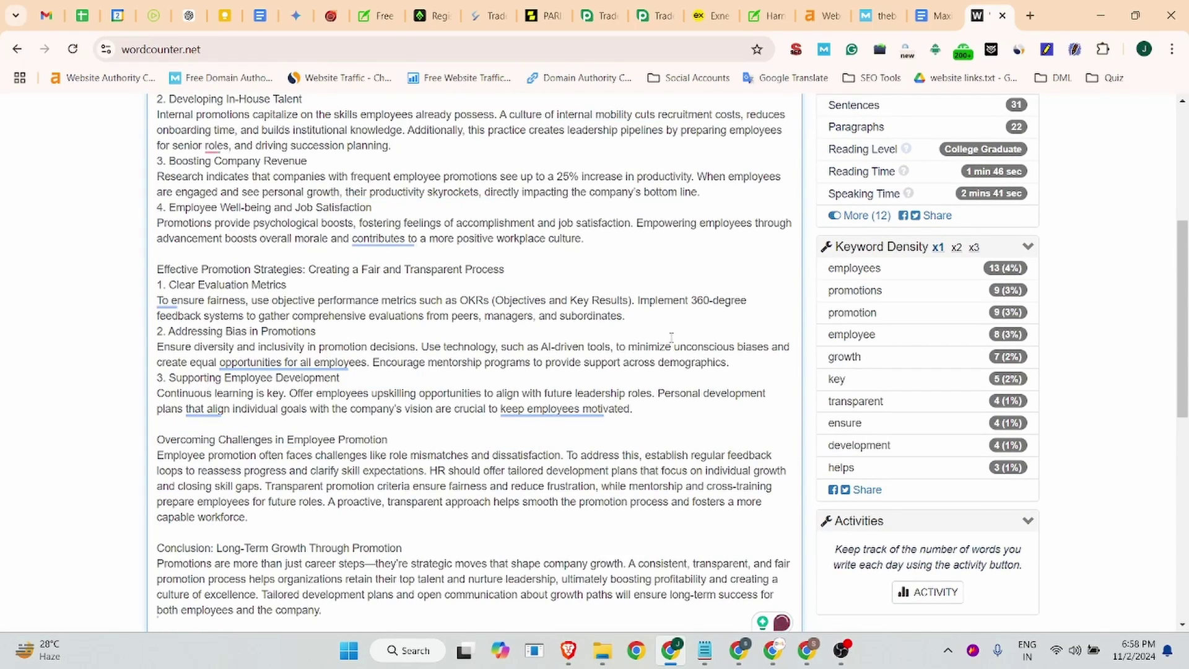
scroll(964, 364, "up", 5)
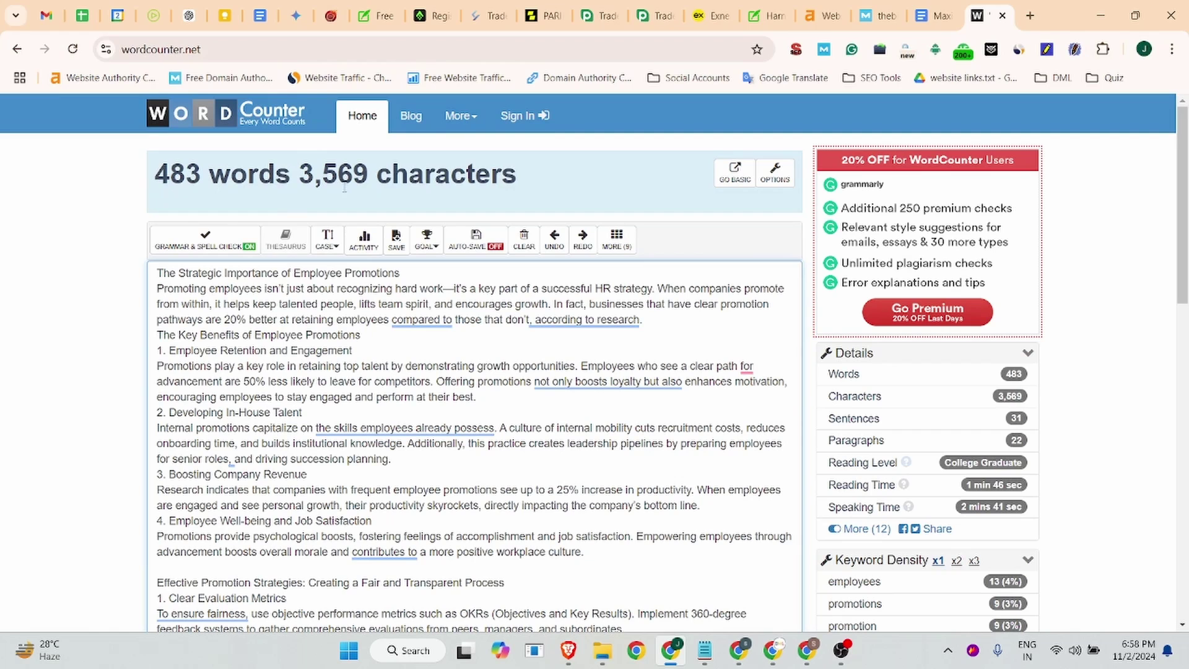
Replace the entire content of the blog draft with the full article copied from the Google Docs document.
left_click(375, 16)
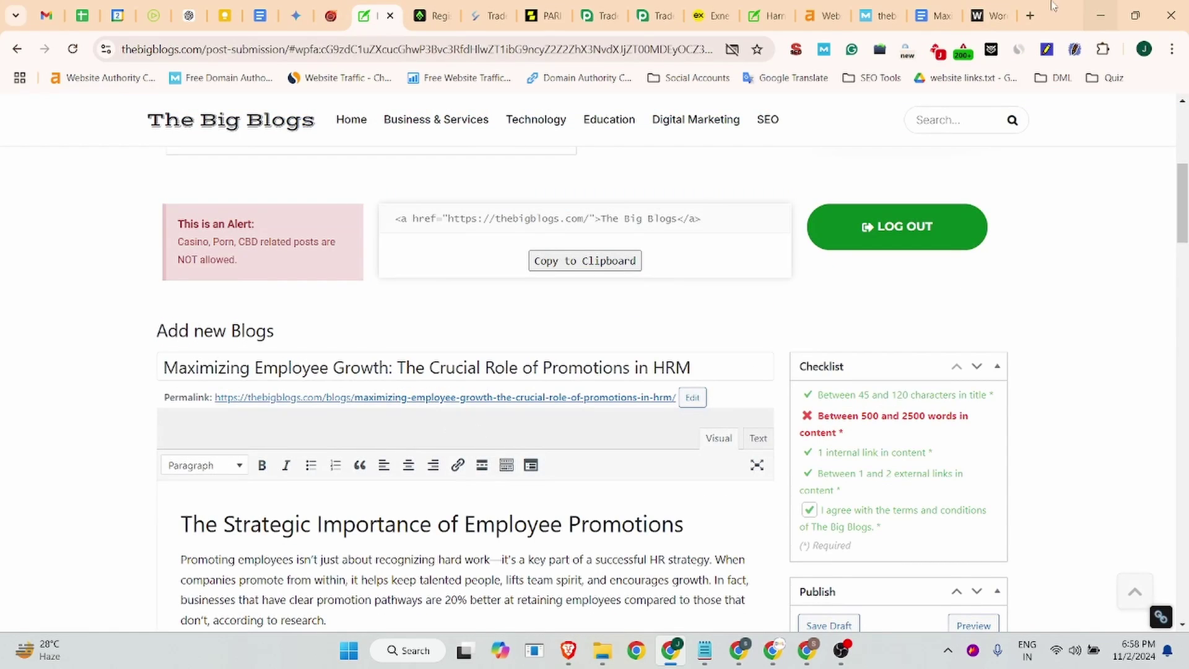
left_click(929, 16)
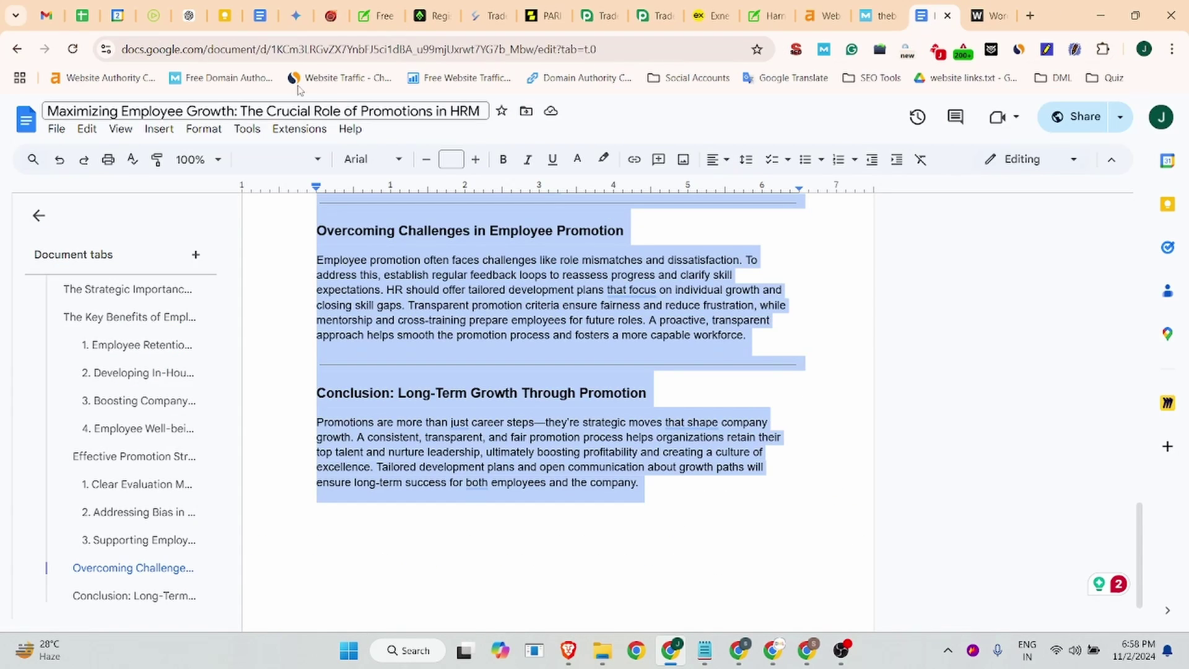
left_click(260, 15)
scroll(502, 497, "down", 1)
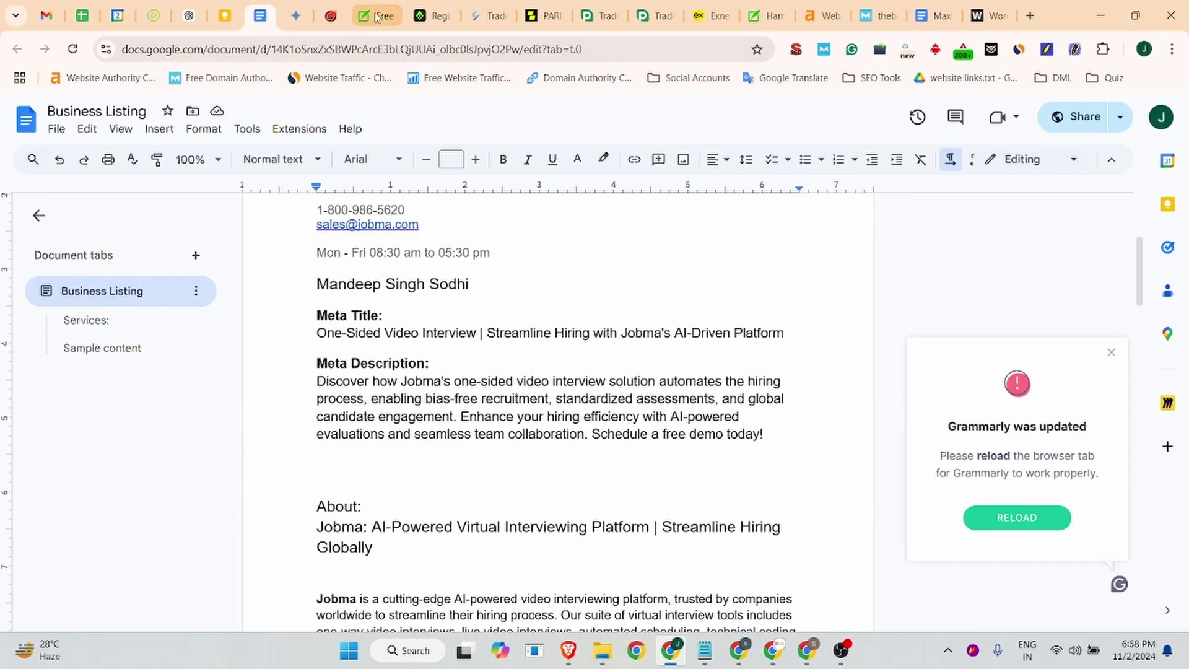
left_click(374, 15)
scroll(366, 477, "down", 5)
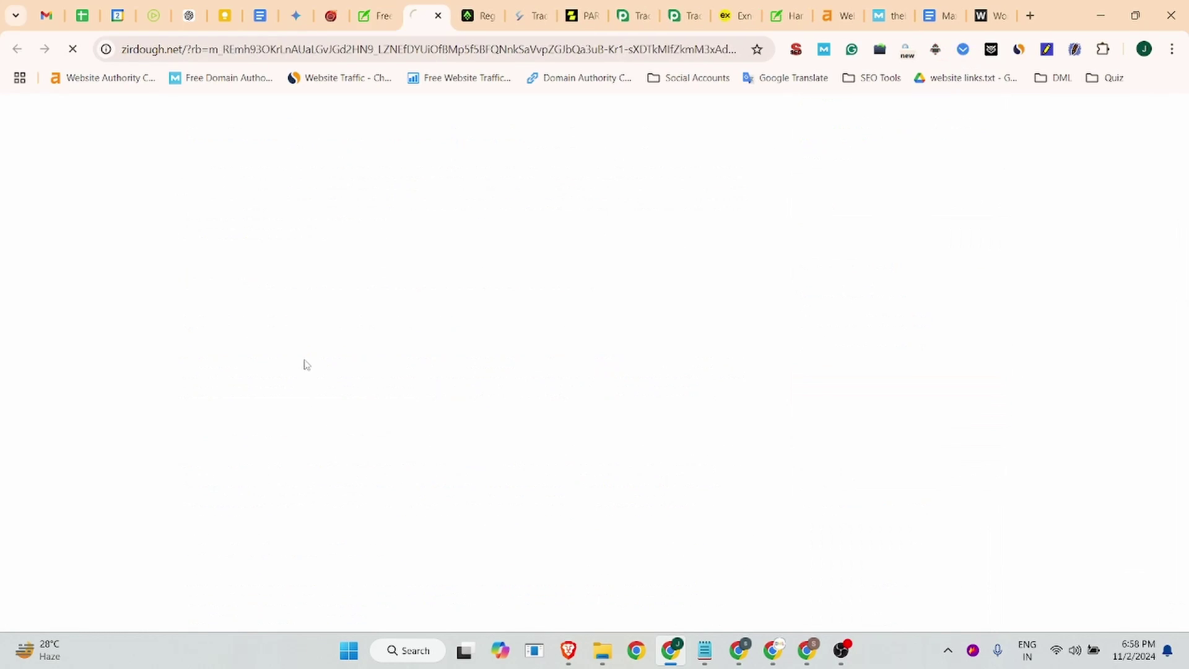
key("ctrl+a")
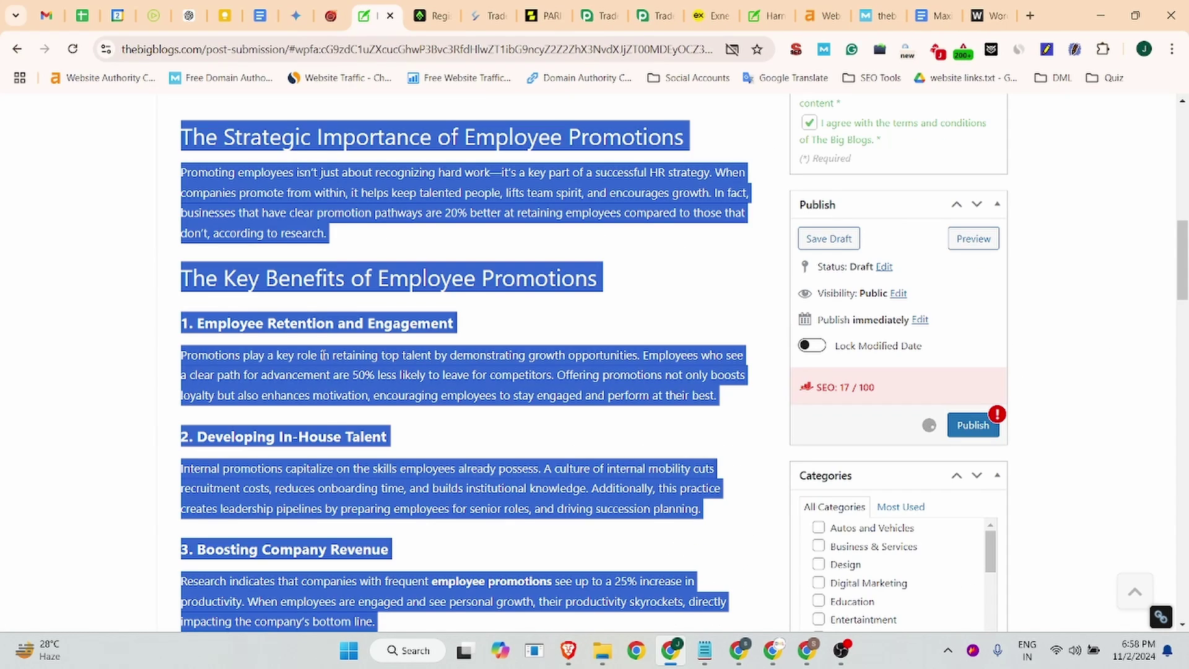
key("ctrl+v")
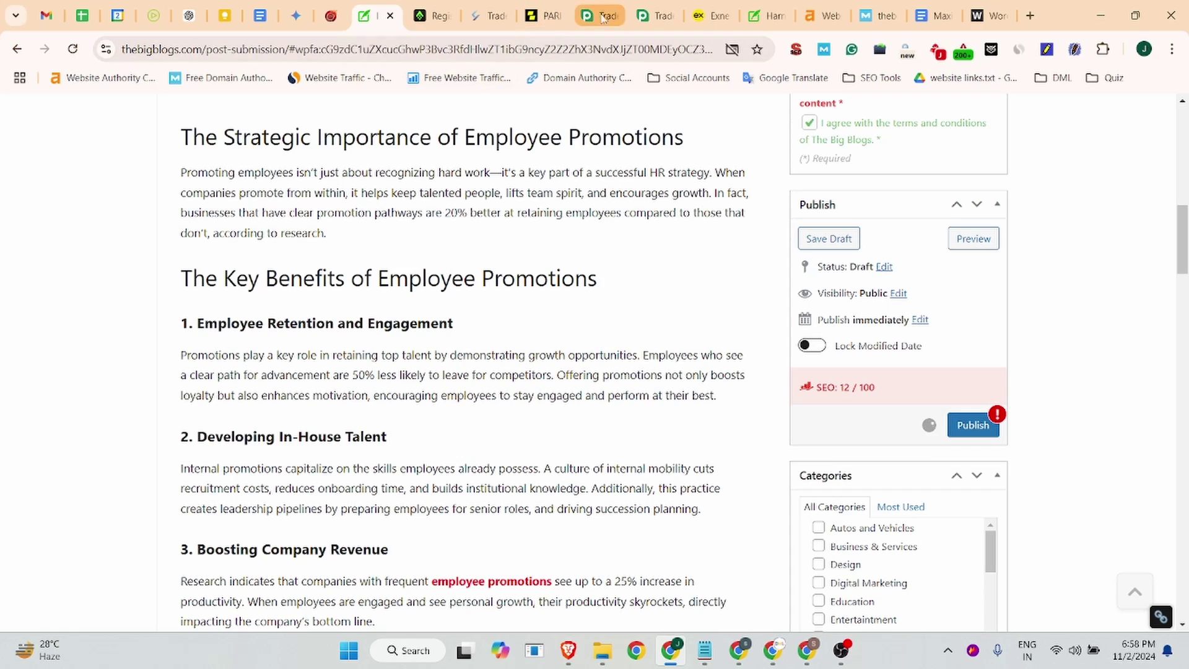
Copy the address of the AI Certificates blog post and add an "AI Certification" line below the draft's conclusion.
left_click(763, 16)
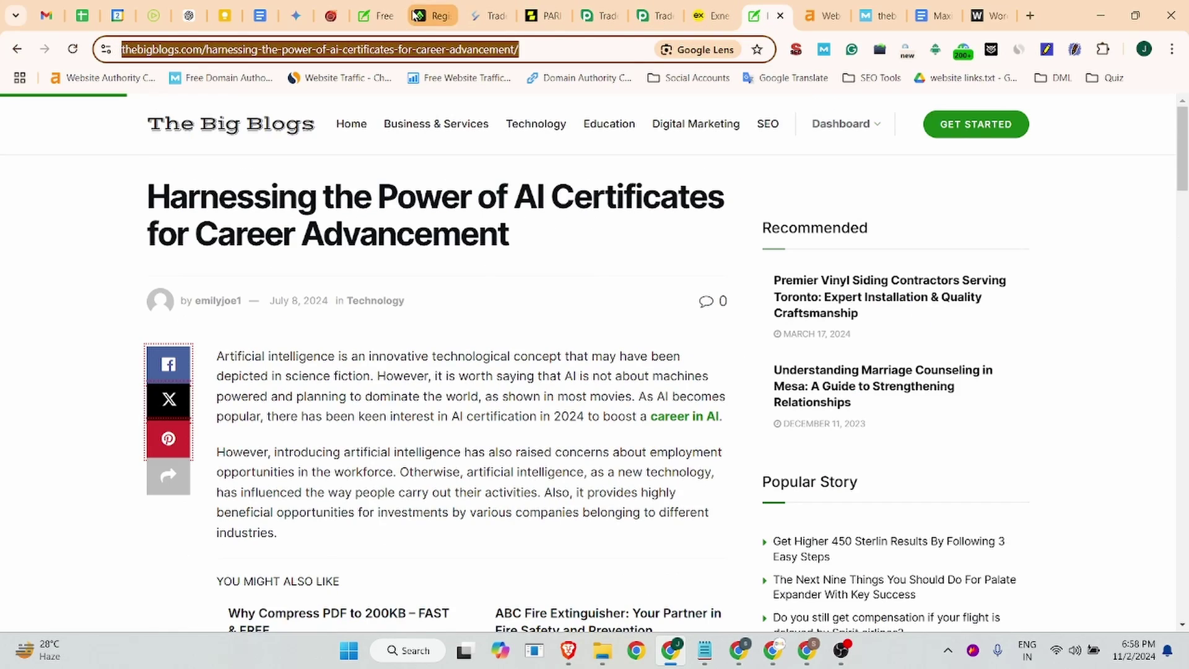
left_click(378, 16)
scroll(310, 396, "down", 6)
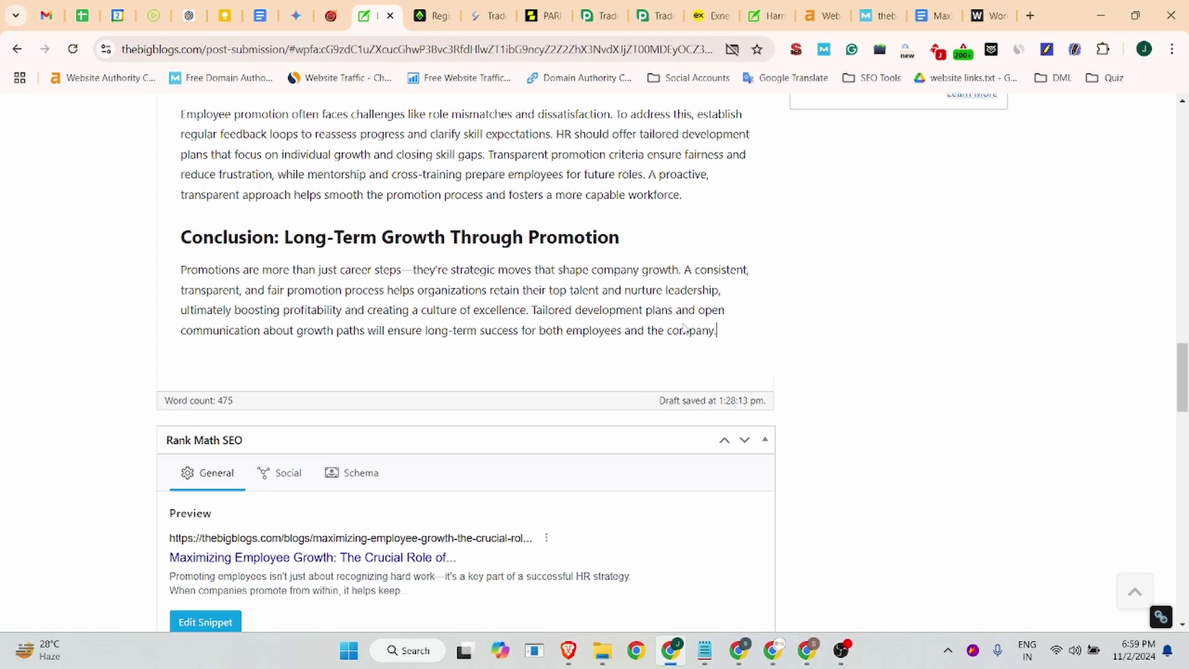
key("Return")
type("AI Certification")
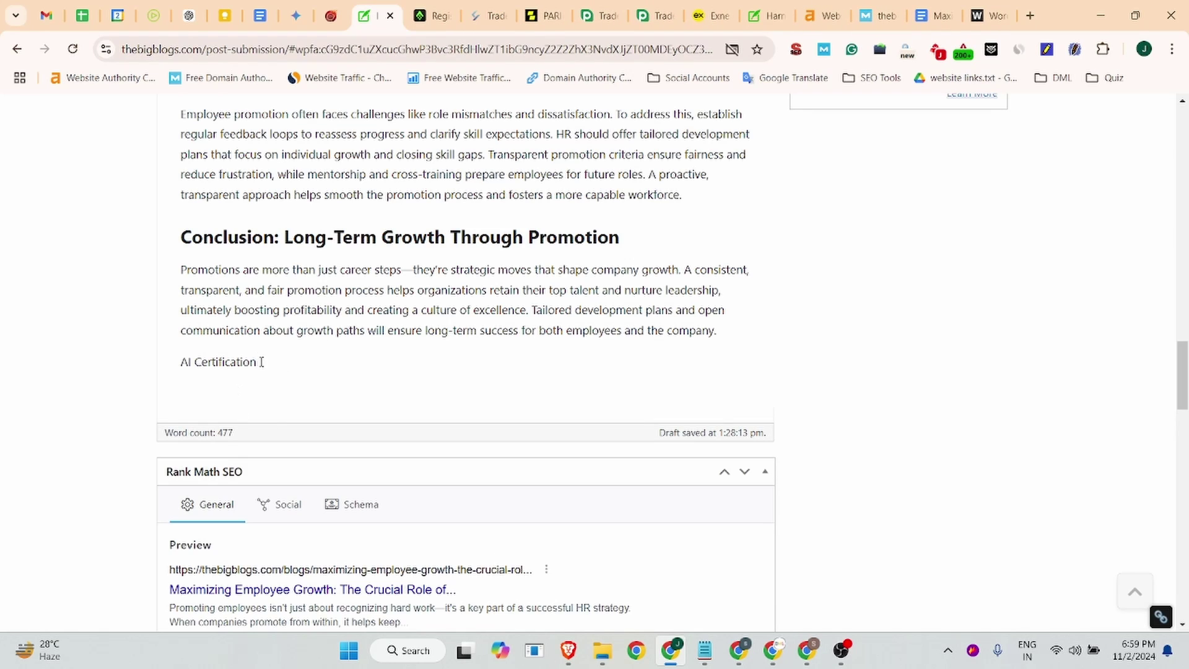
left_click_drag(262, 362, 179, 364)
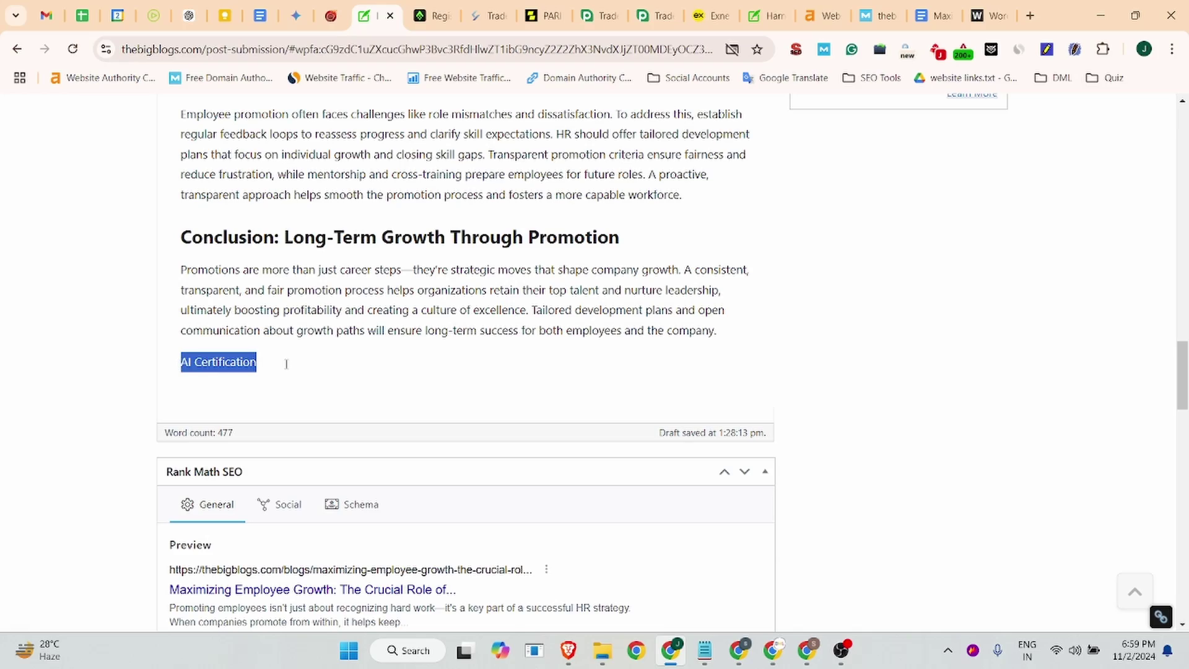
left_click(286, 364)
Remove the link from "diversity and inclusivity" in the "2. Addressing Bias in Promotions" paragraph and recheck the submission checklist.
scroll(286, 364, "up", 15)
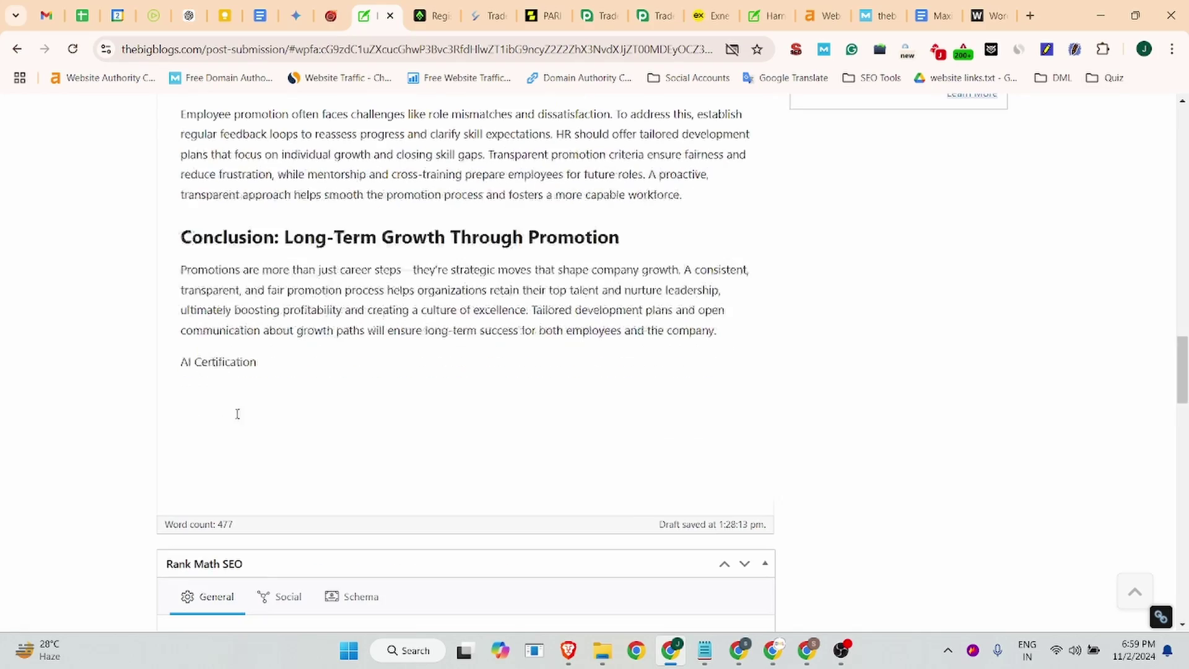
scroll(296, 441, "down", 5)
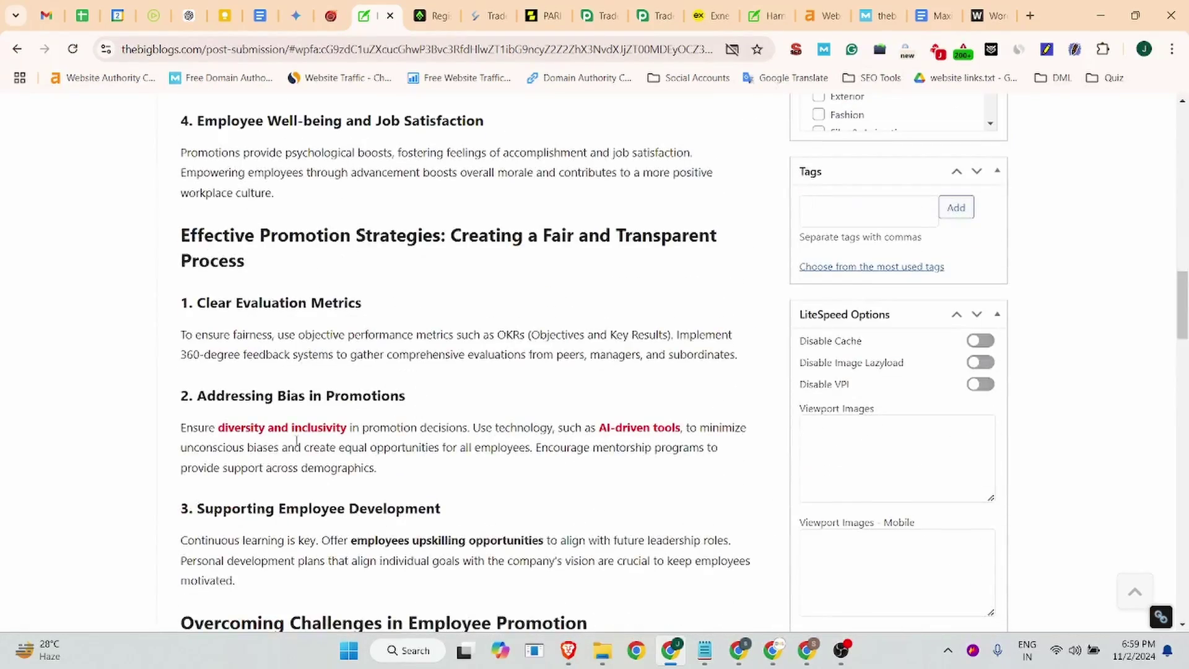
scroll(612, 425, "up", 15)
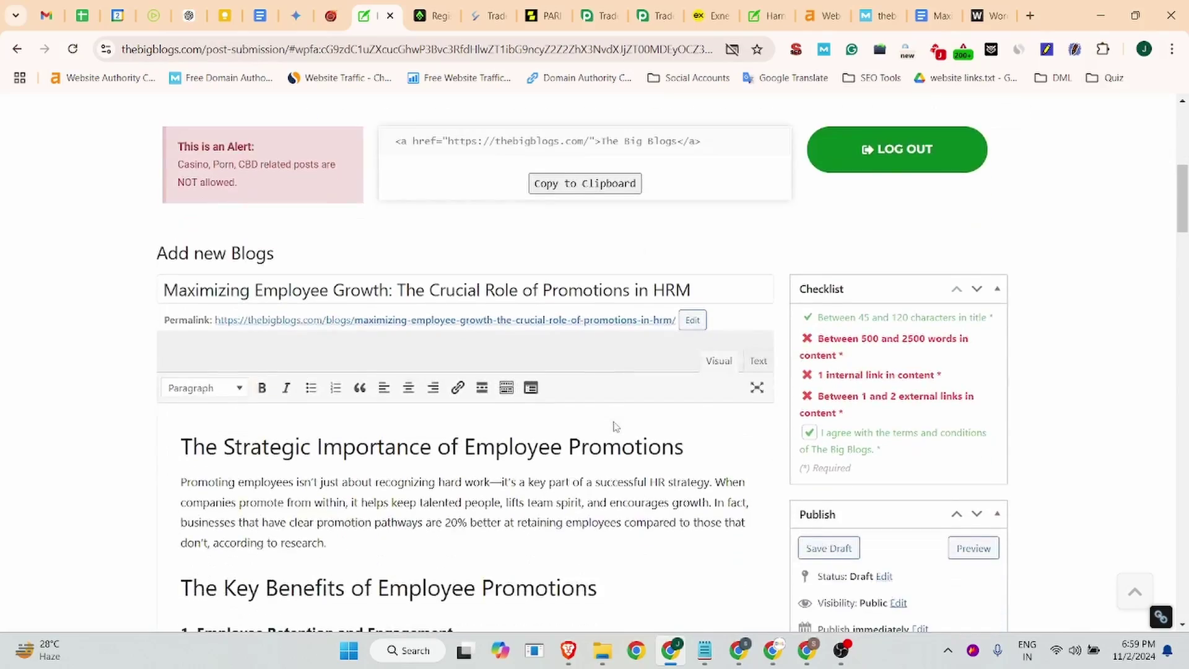
scroll(615, 430, "down", 15)
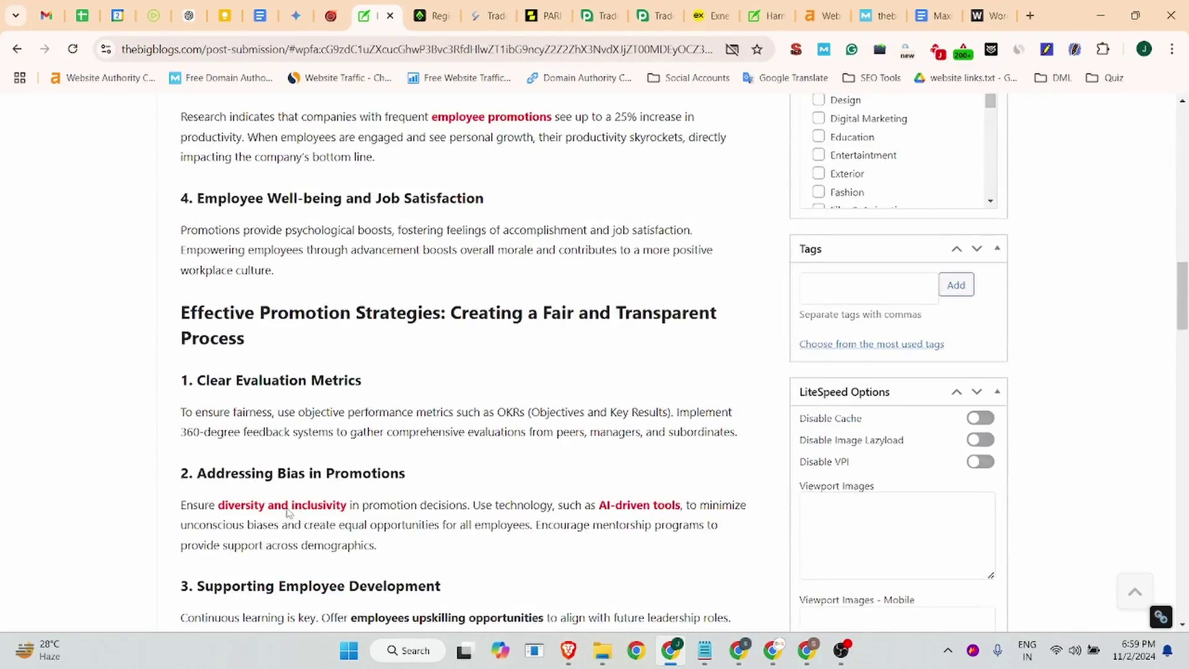
left_click(274, 506)
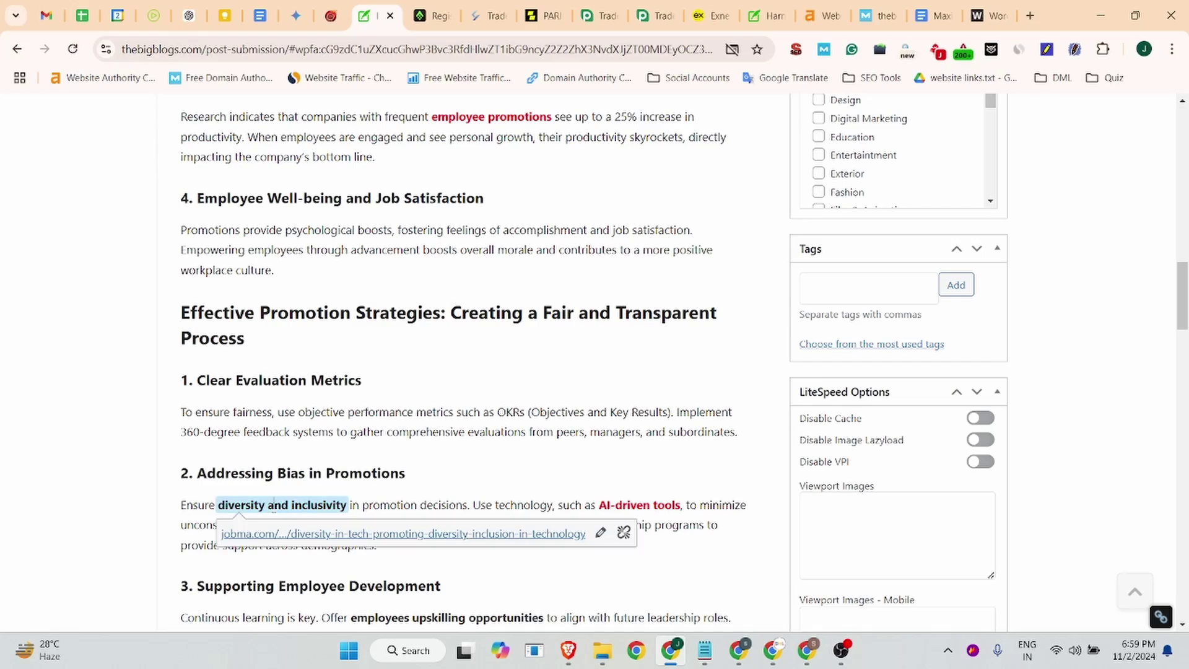
left_click(624, 532)
scroll(708, 395, "up", 12)
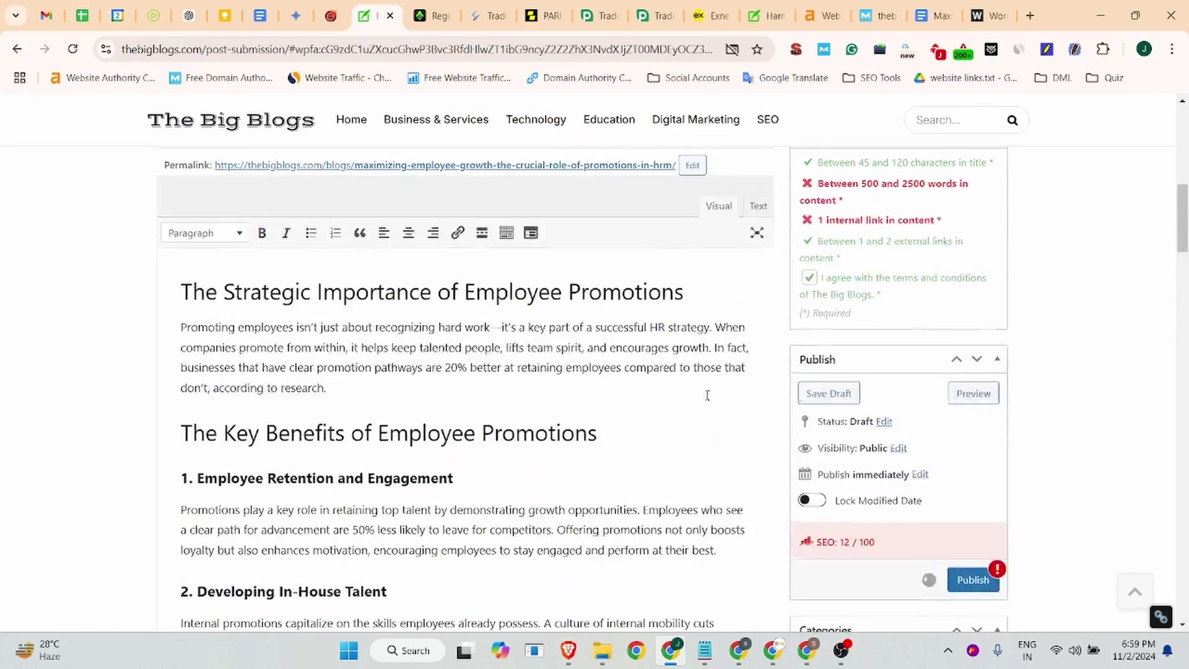
scroll(708, 395, "up", 3)
scroll(834, 350, "down", 8)
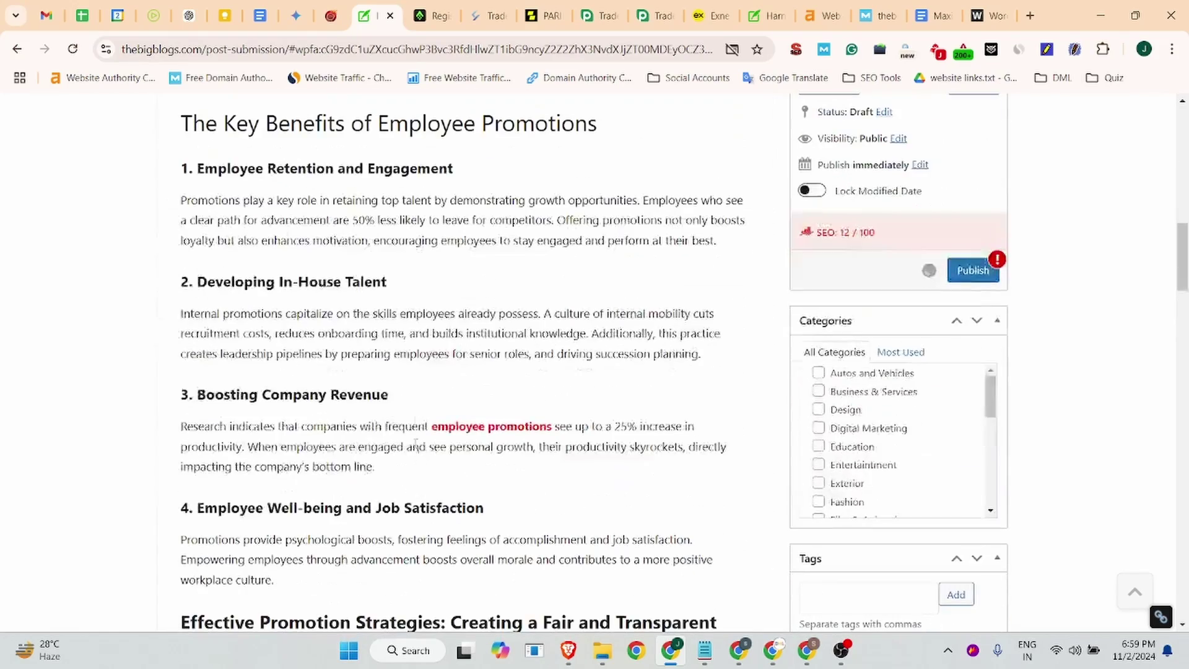
Open the Jobma article linked from "employee promotions" in the draft and copy its "What is Employee Promotion?" section.
scroll(436, 341, "up", 7)
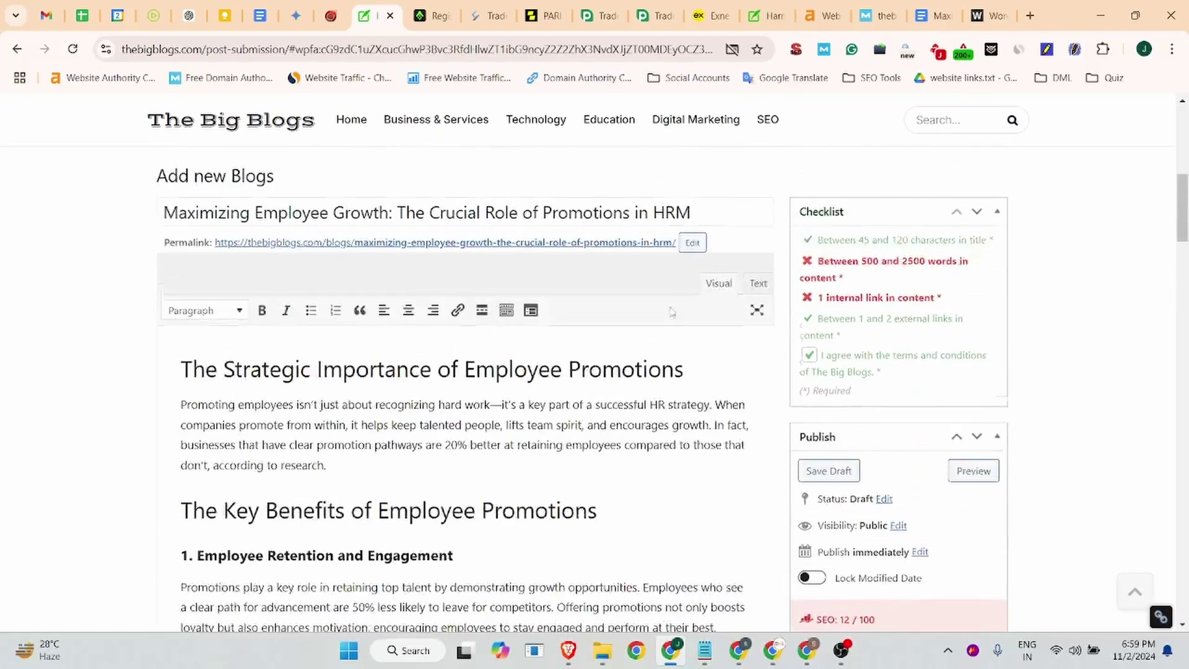
scroll(486, 508, "down", 6)
left_click(486, 508)
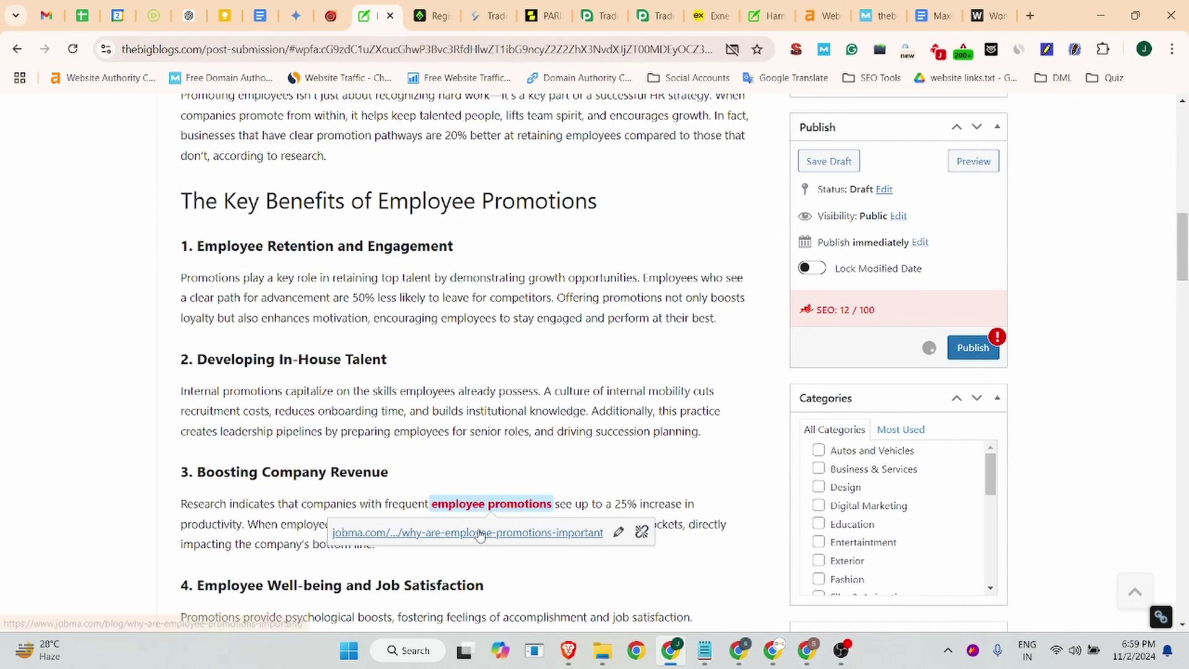
left_click(477, 534)
left_click(423, 17)
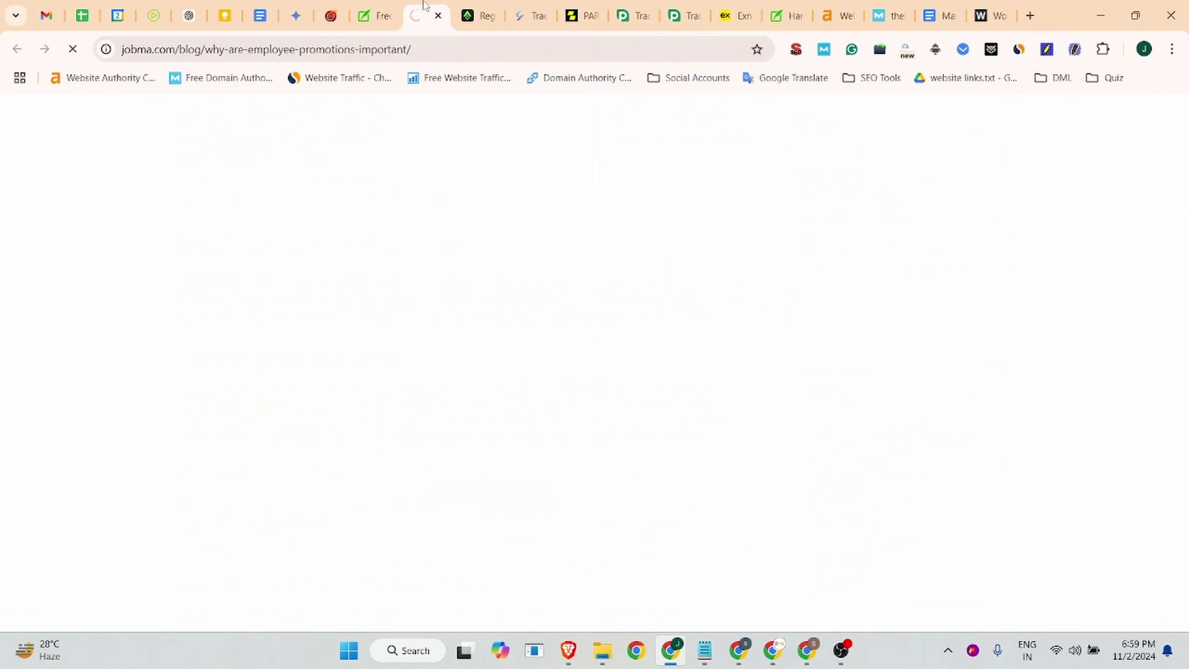
scroll(335, 285, "down", 7)
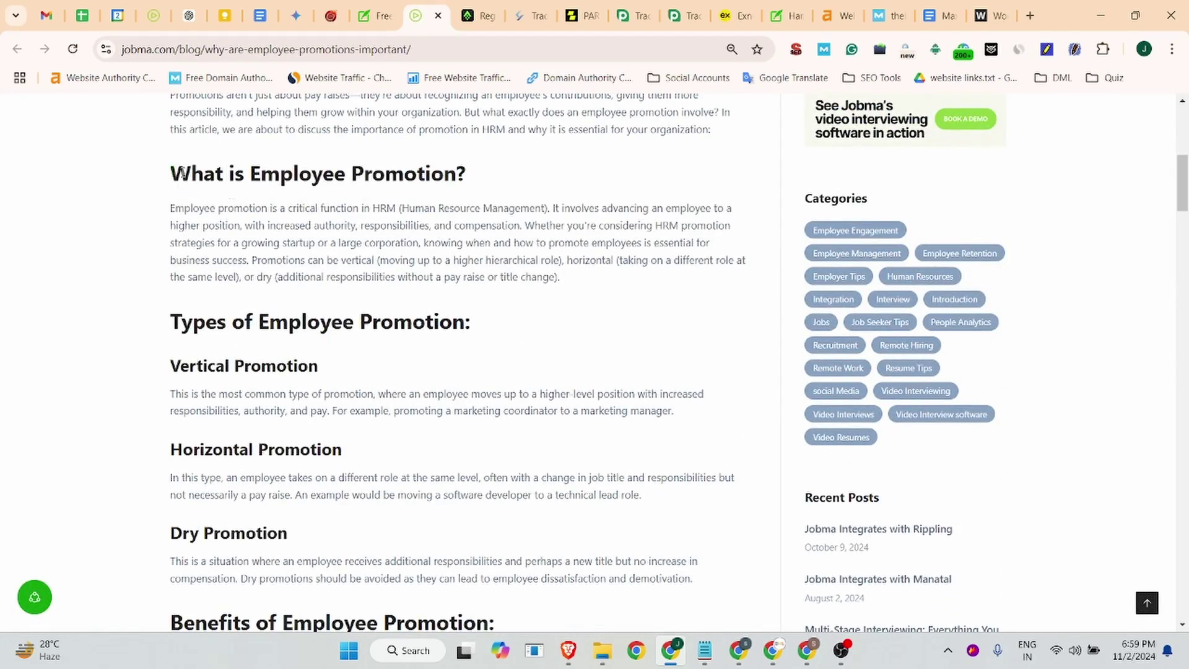
left_click_drag(182, 175, 594, 286)
key("ctrl+c")
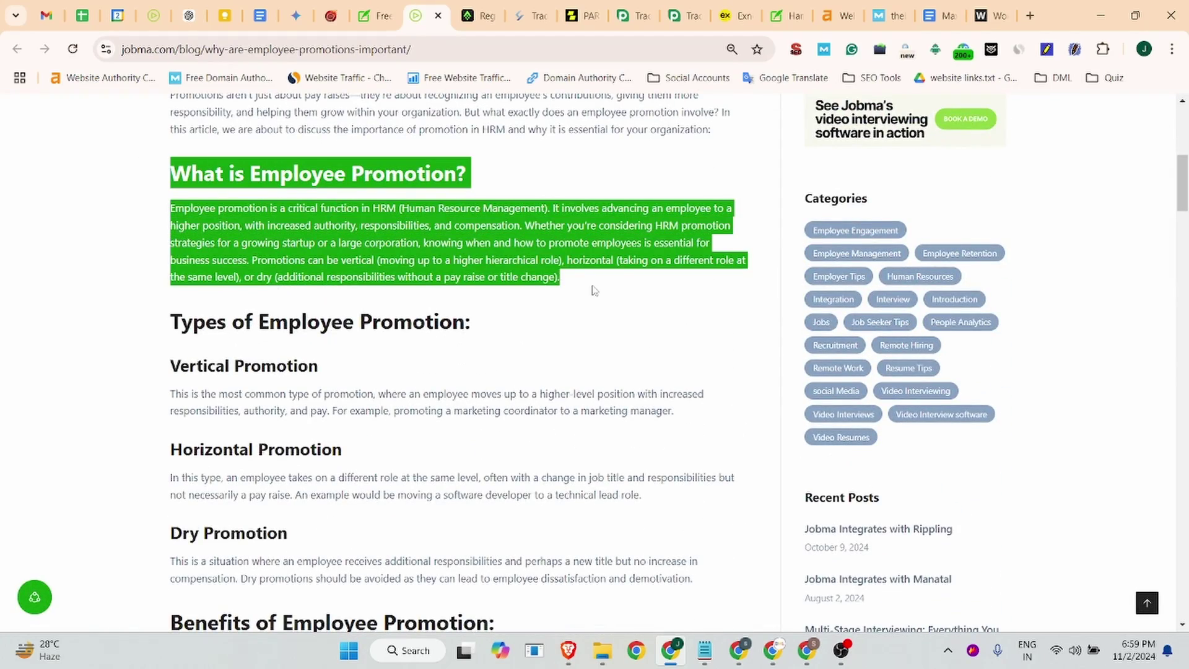
Add the copied "What is Employee Promotion?" section below the draft's "AI Certification" line and recheck the submission checklist.
left_click(373, 13)
scroll(347, 310, "down", 10)
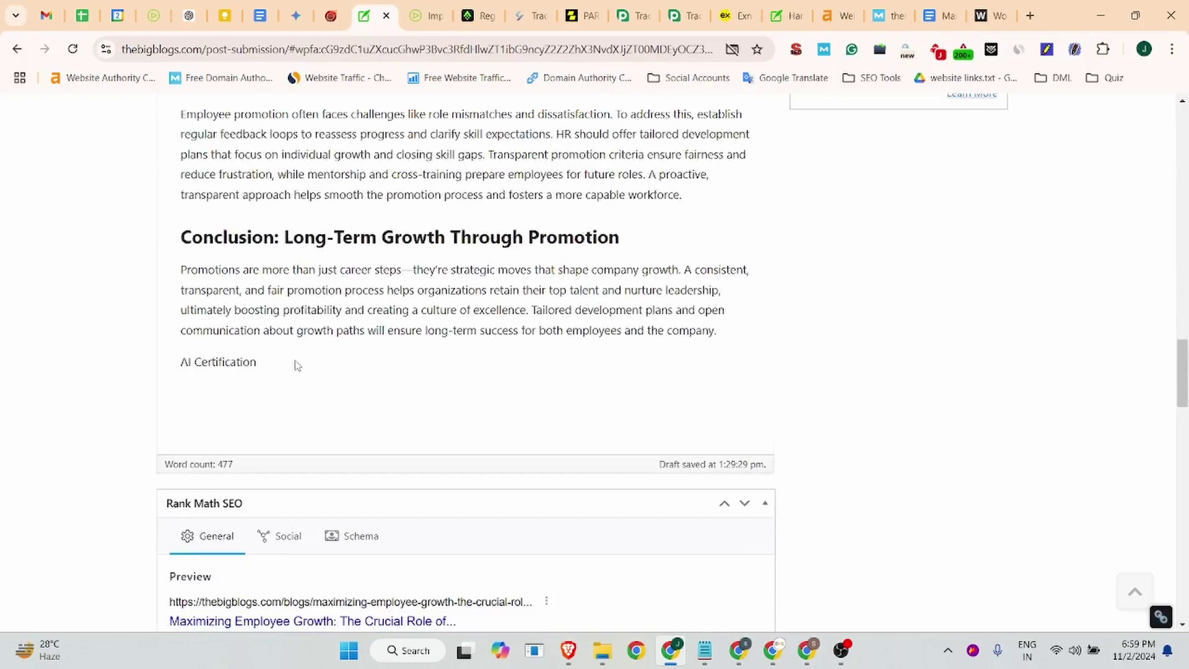
left_click(296, 367)
key("ctrl+w")
key("ctrl+v")
scroll(594, 273, "up", 15)
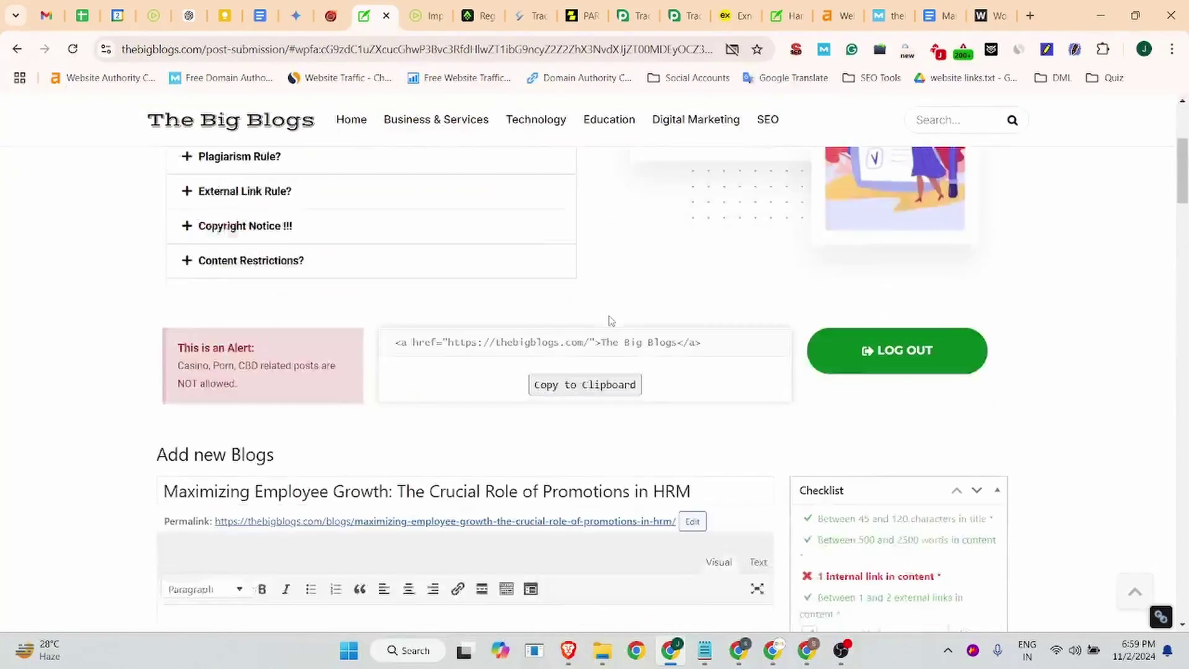
scroll(611, 327, "down", 9)
scroll(250, 403, "down", 7)
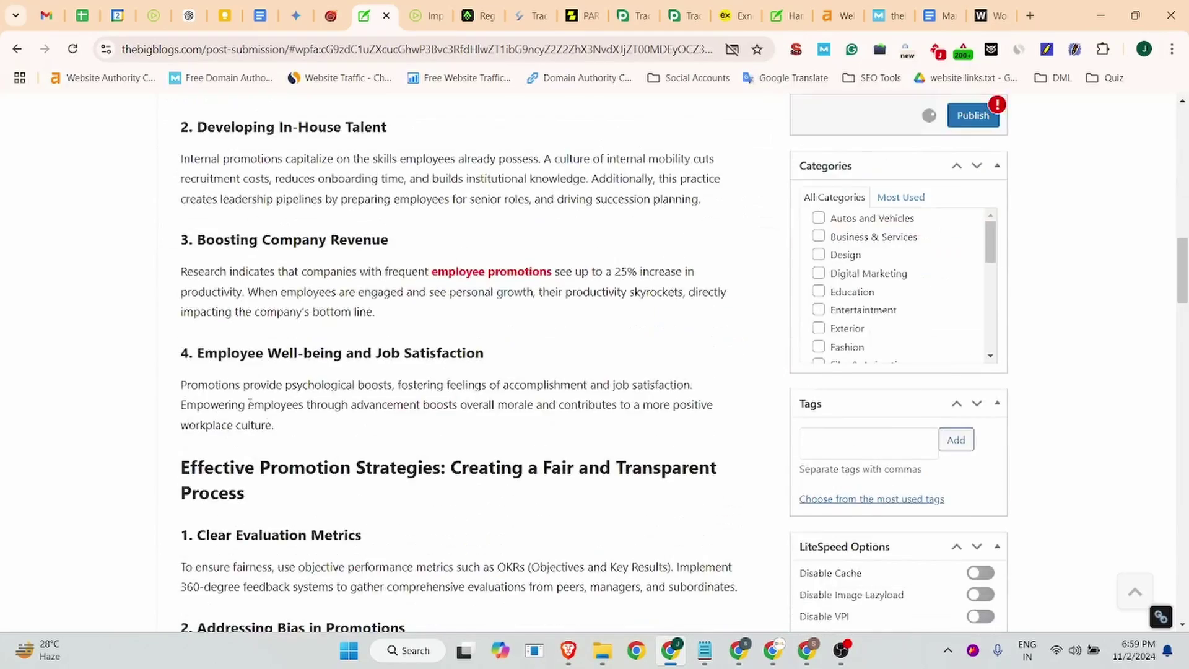
scroll(250, 403, "down", 11)
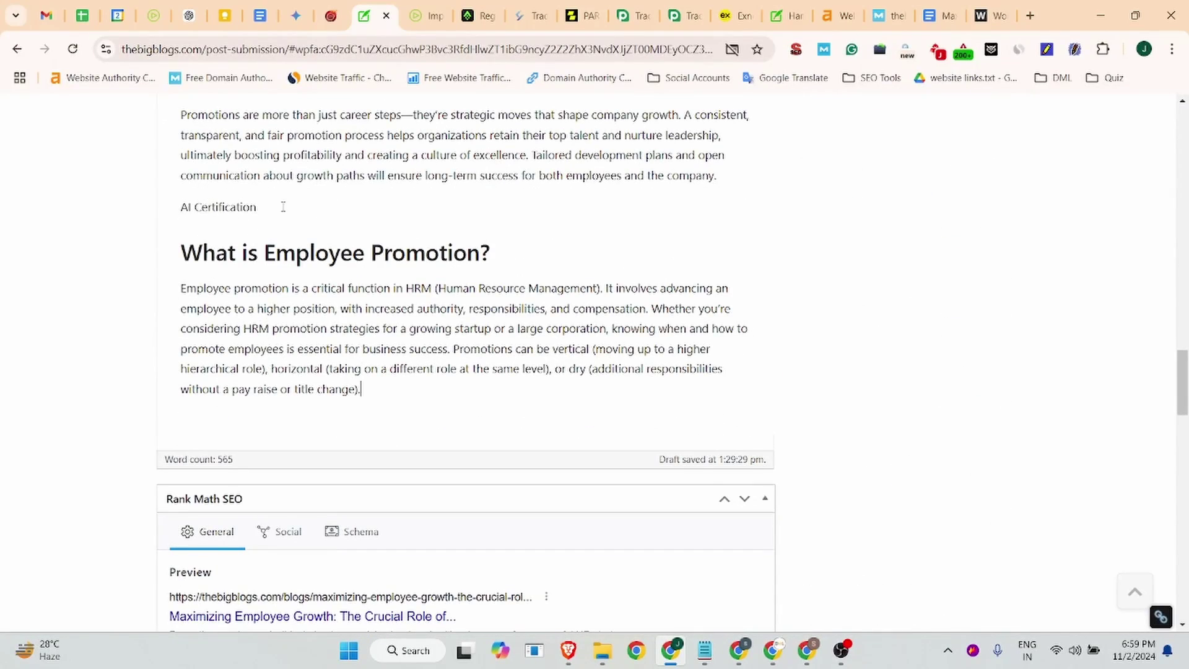
left_click_drag(283, 207, 182, 205)
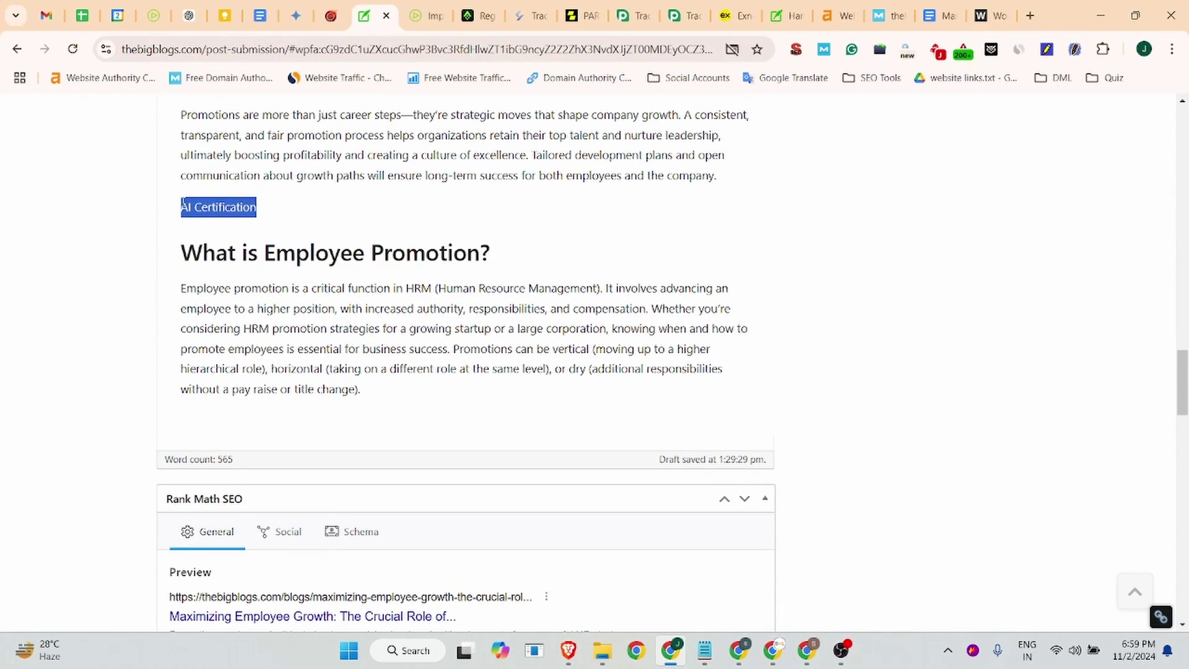
key("ctrl+k")
key("ctrl+v")
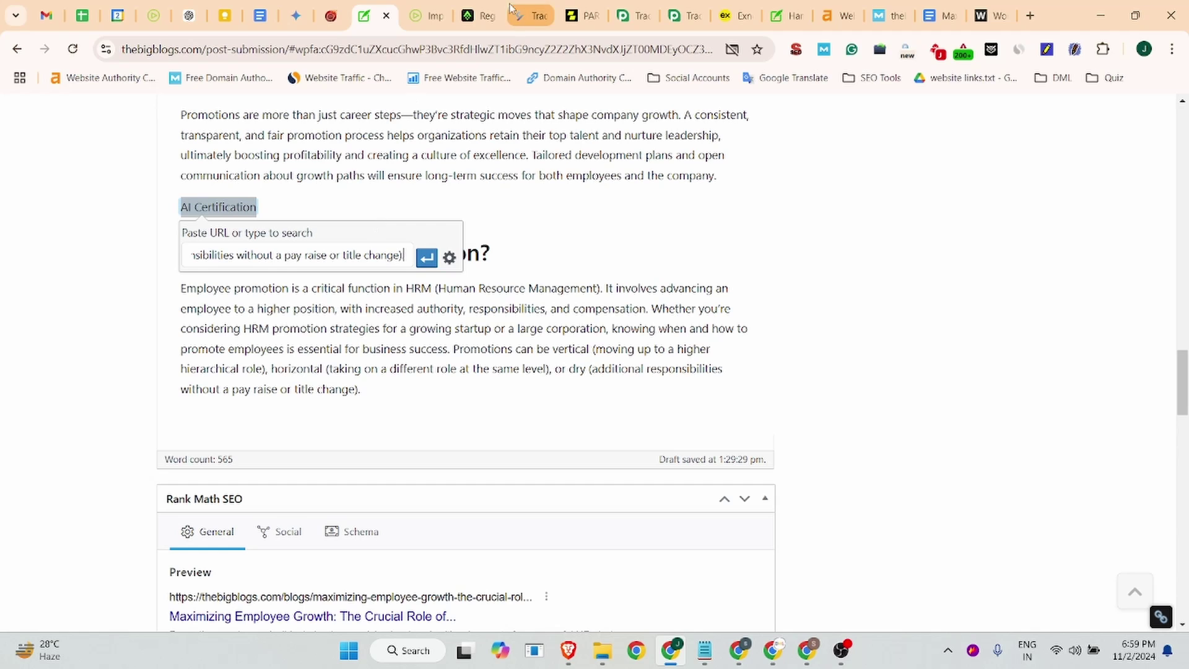
left_click(783, 15)
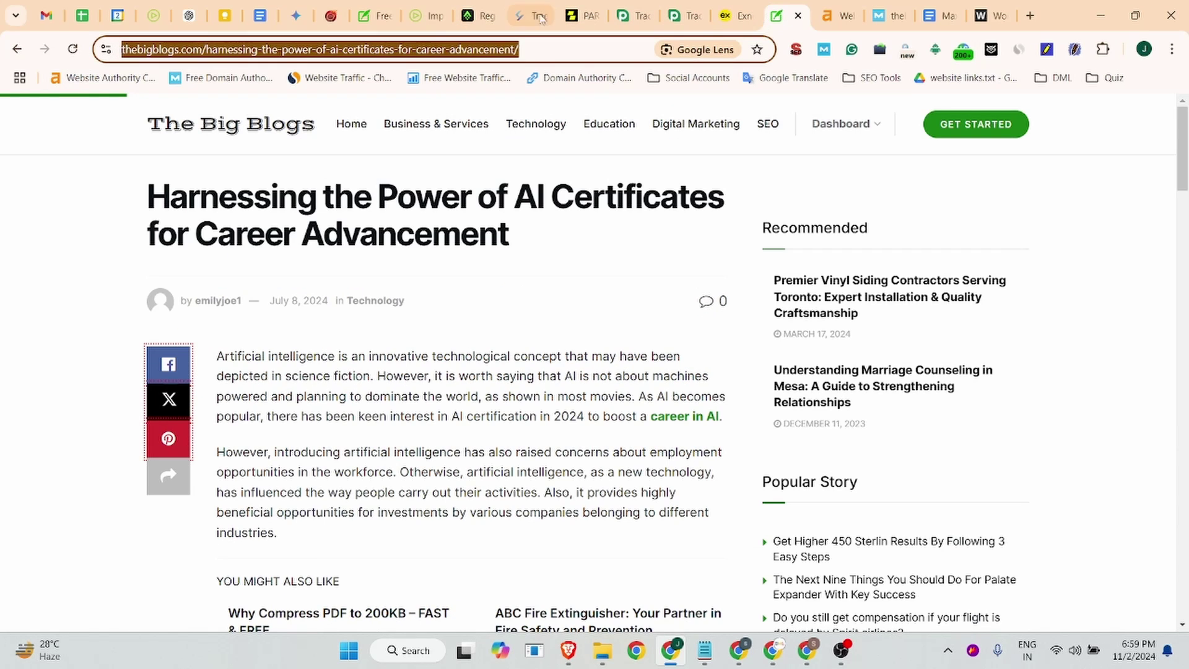
left_click(375, 15)
left_click(325, 263)
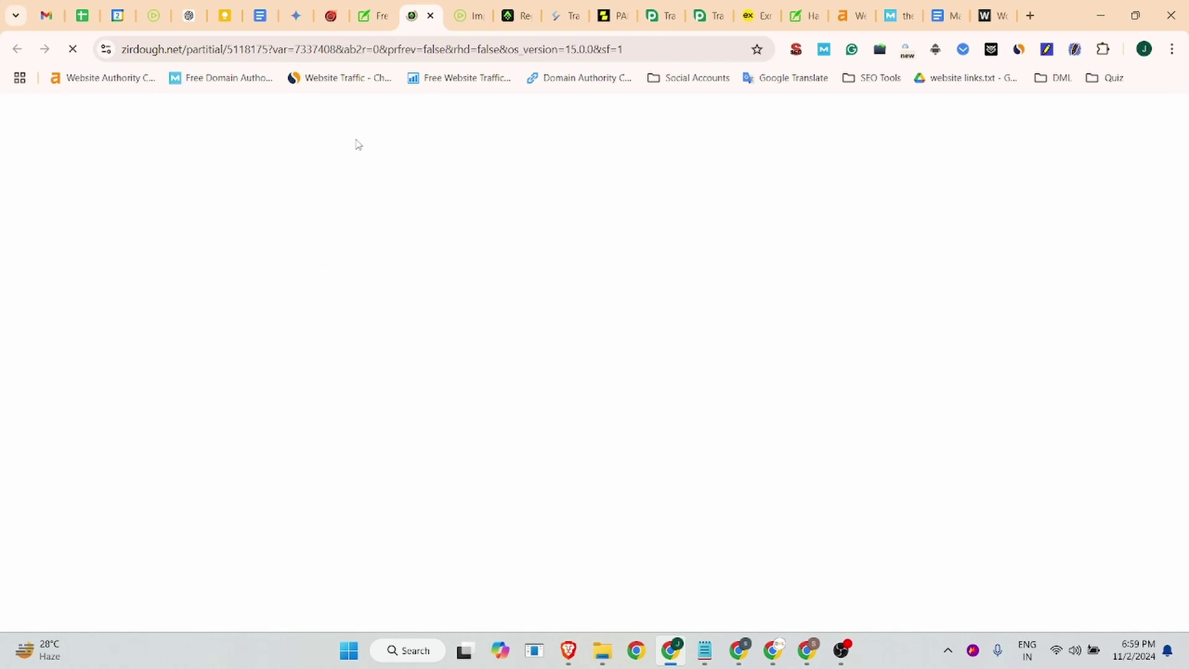
key("ctrl+w")
triple_click(299, 255)
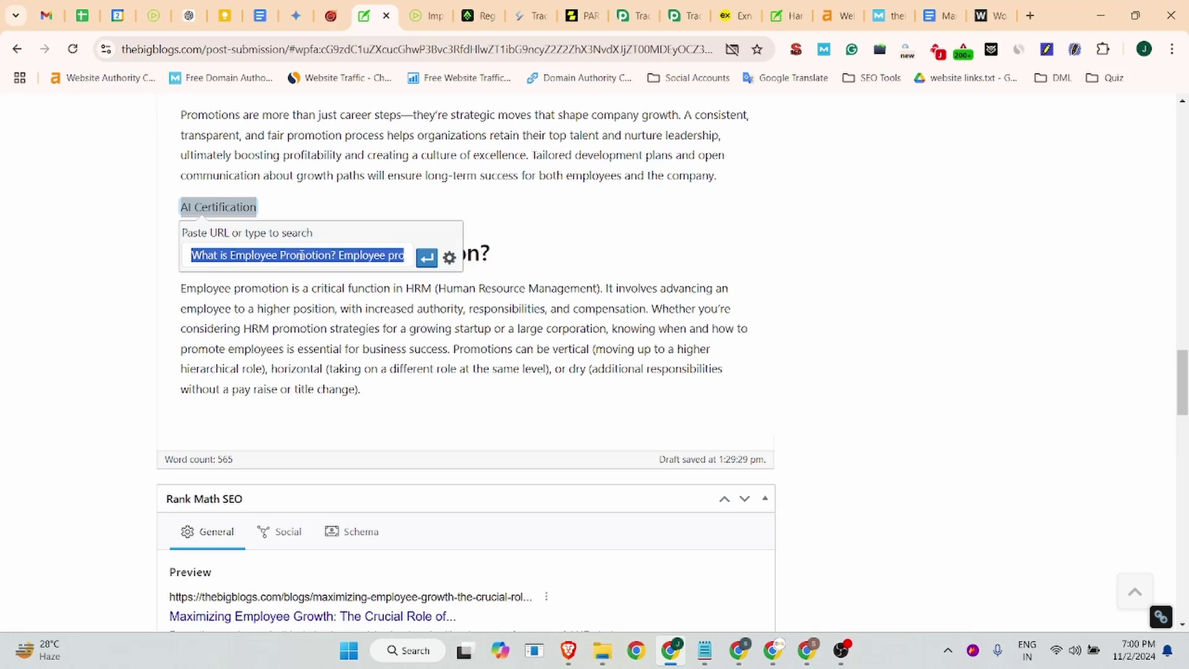
type("https://thebigblogs.com/harnessing-the-power-of-ai-certificates-for-career-advancement")
left_click(426, 258)
left_click(358, 155)
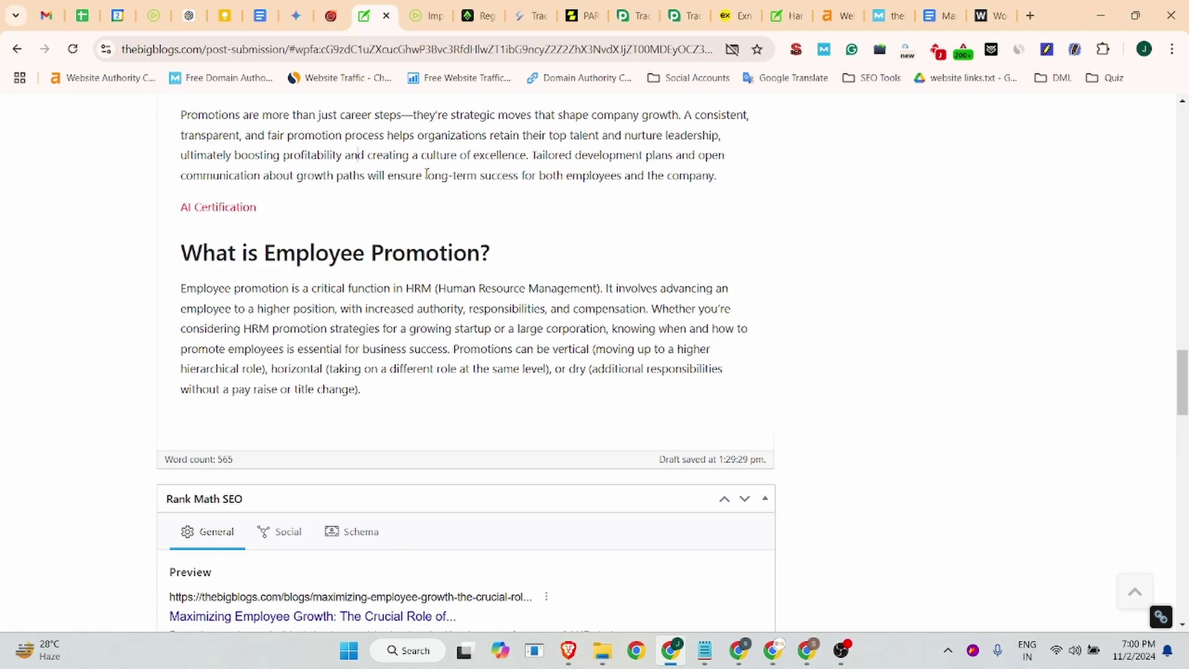
scroll(358, 154, "up", 15)
scroll(1005, 291, "down", 7)
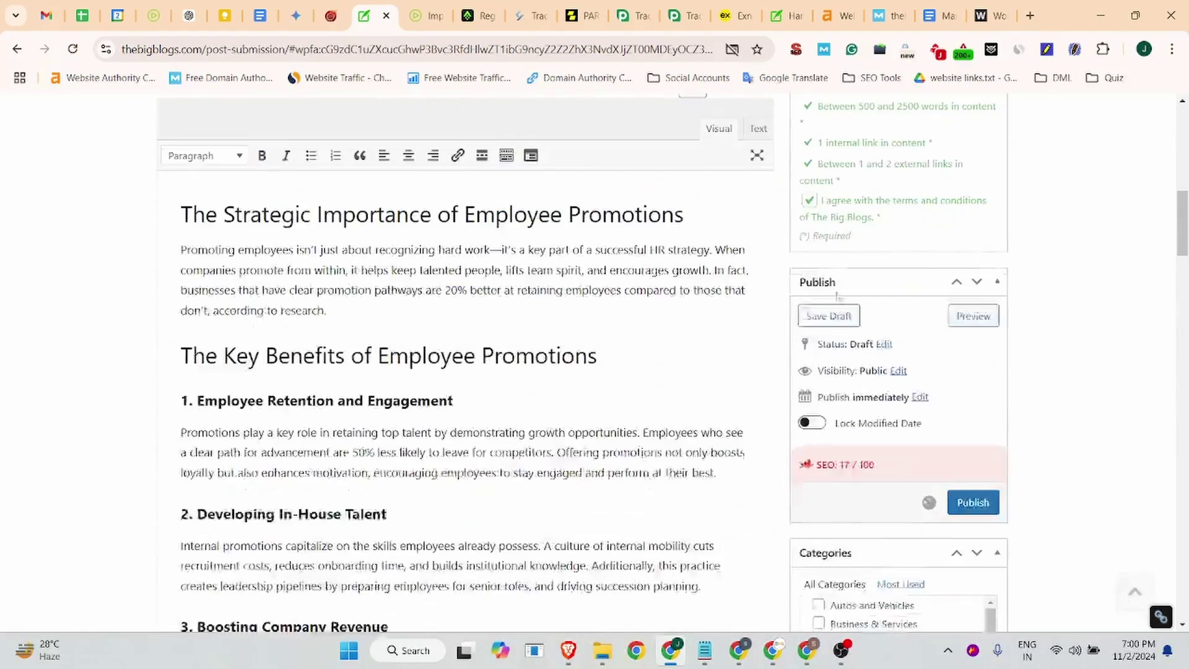
scroll(845, 202, "up", 4)
Select the Health category for the blog post, leaving the advertising page that opens.
scroll(895, 258, "down", 4)
scroll(902, 305, "down", 5)
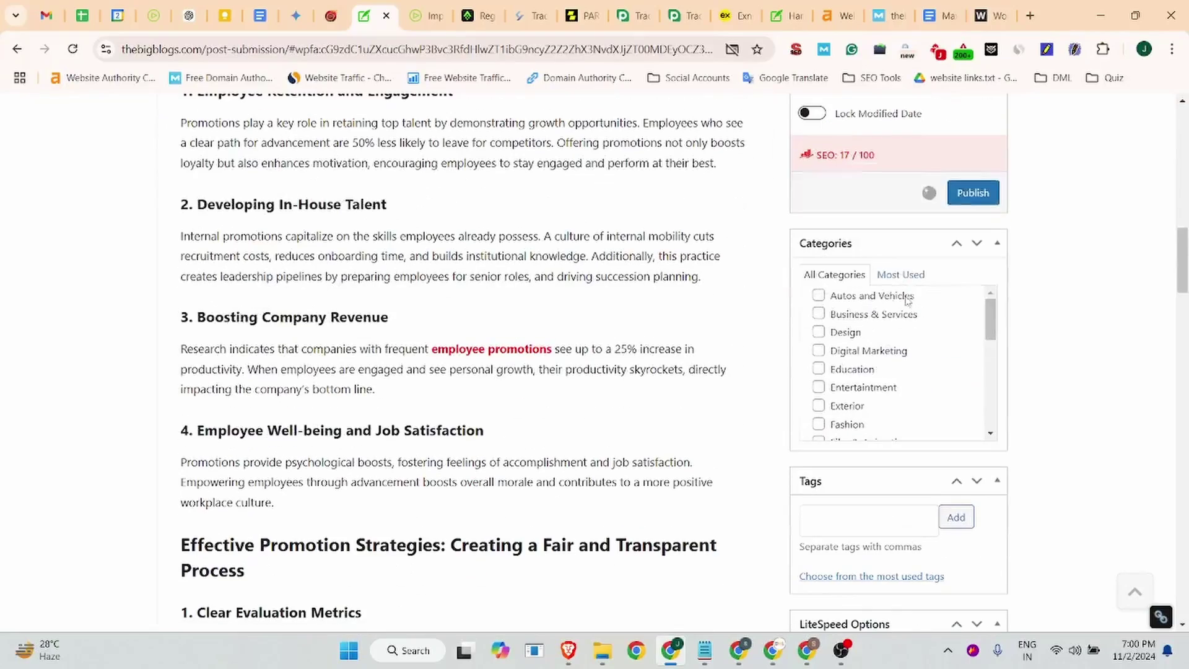
scroll(824, 347, "down", 3)
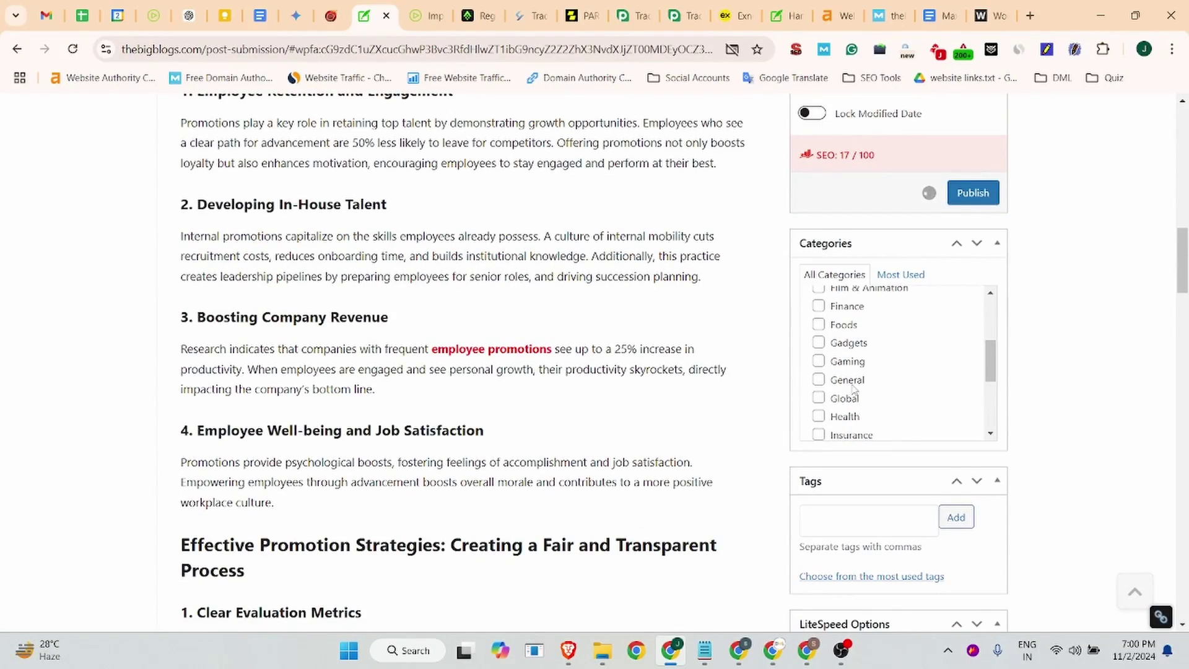
scroll(861, 389, "up", 2)
scroll(859, 505, "up", 2)
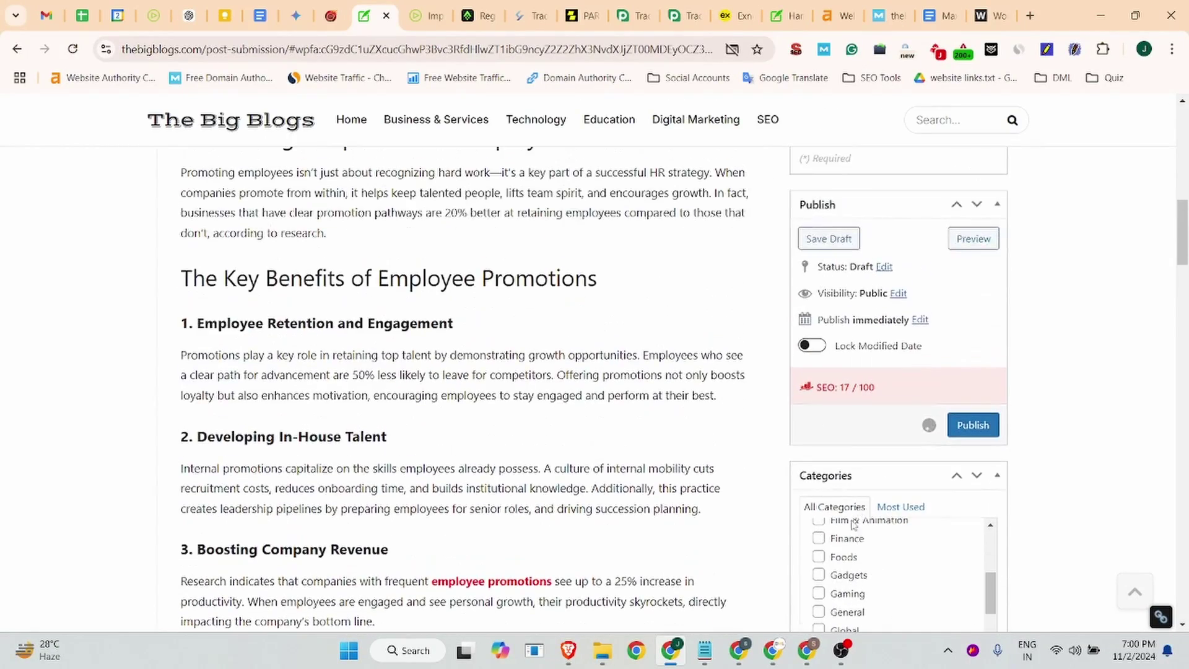
scroll(898, 402, "down", 7)
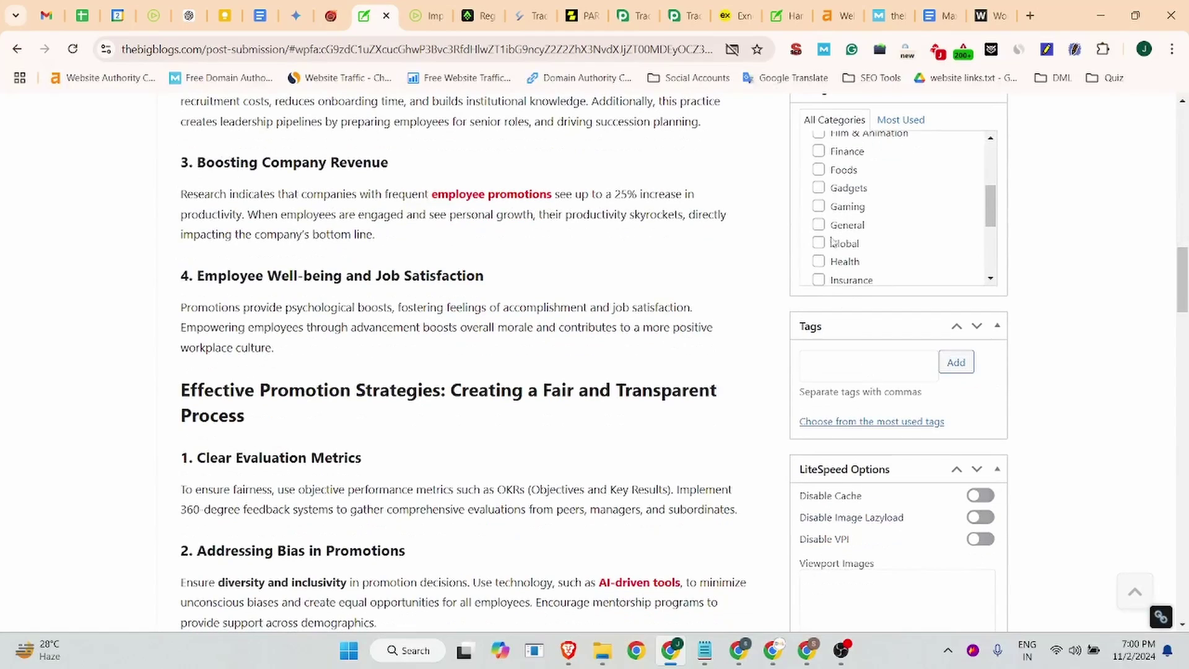
left_click(822, 262)
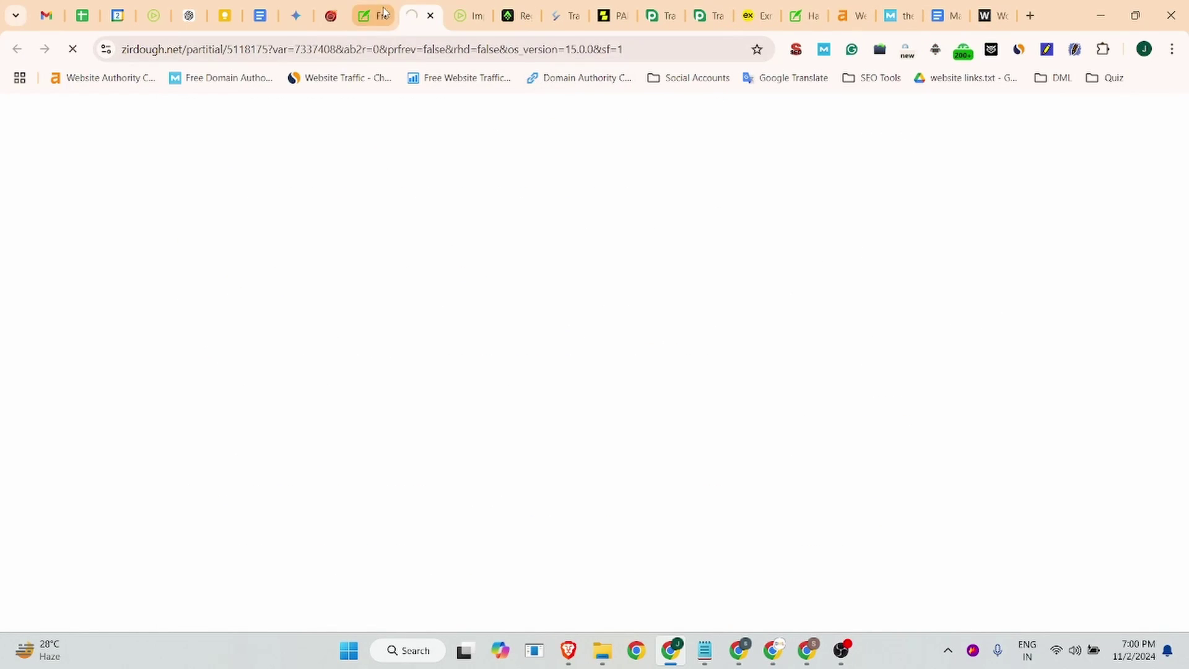
left_click(381, 14)
left_click(820, 262)
Select the Others and Technology categories for the blog post.
scroll(892, 241, "up", 3)
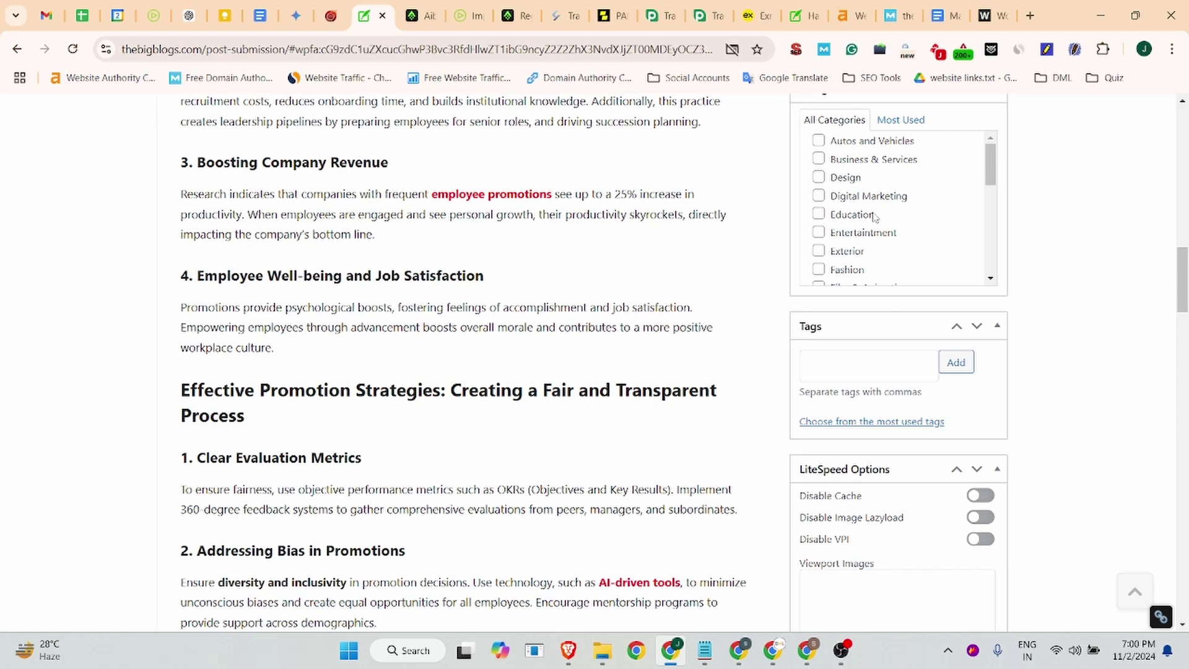
scroll(836, 199, "down", 2)
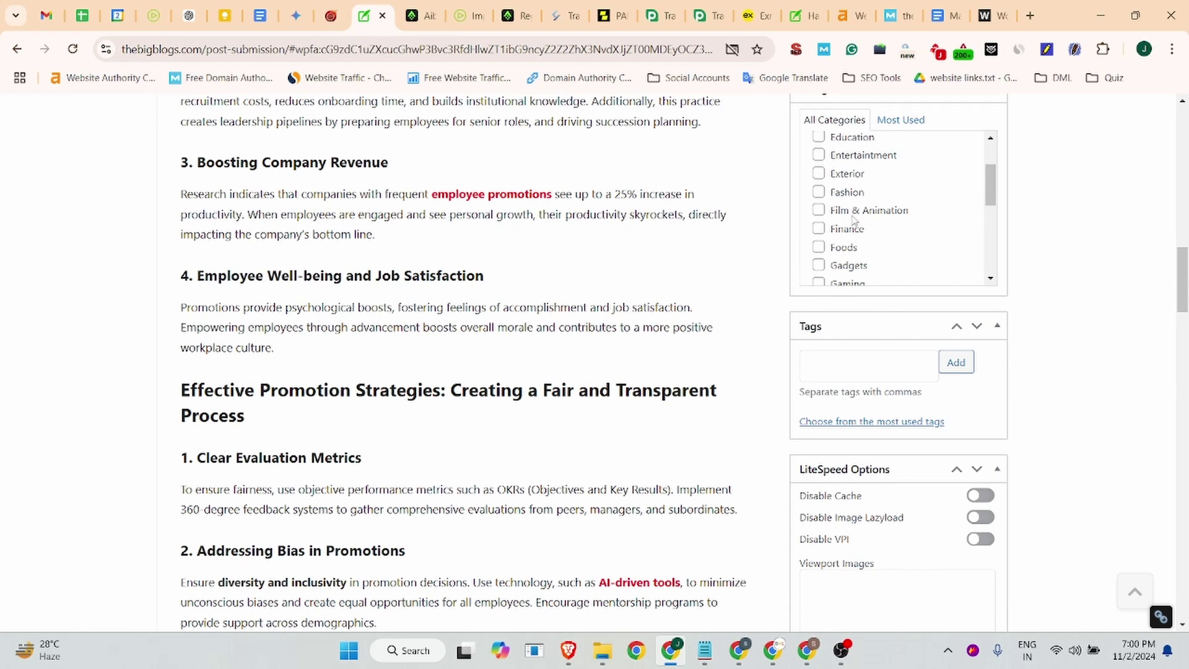
scroll(853, 218, "down", 6)
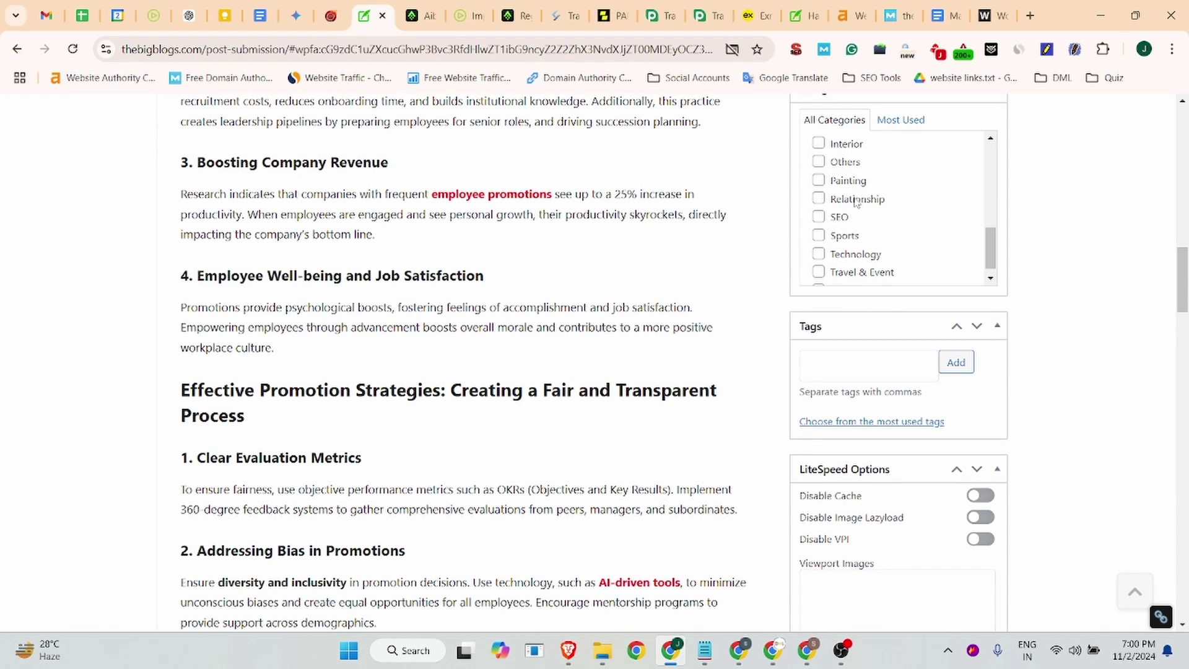
left_click(818, 163)
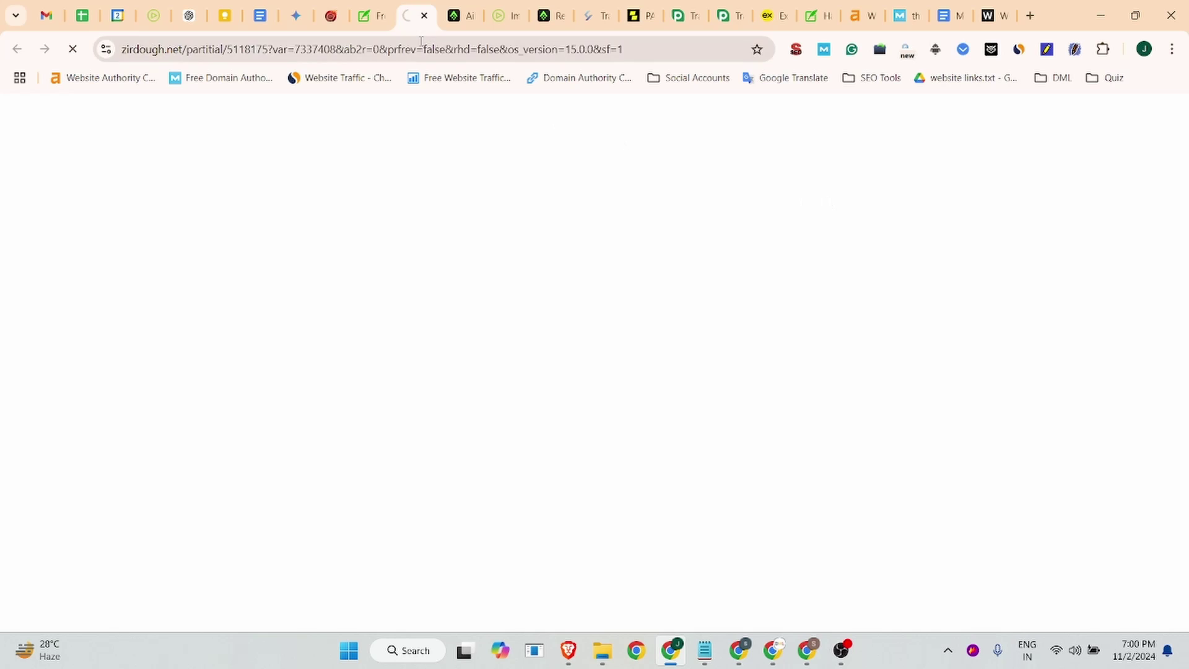
left_click(370, 15)
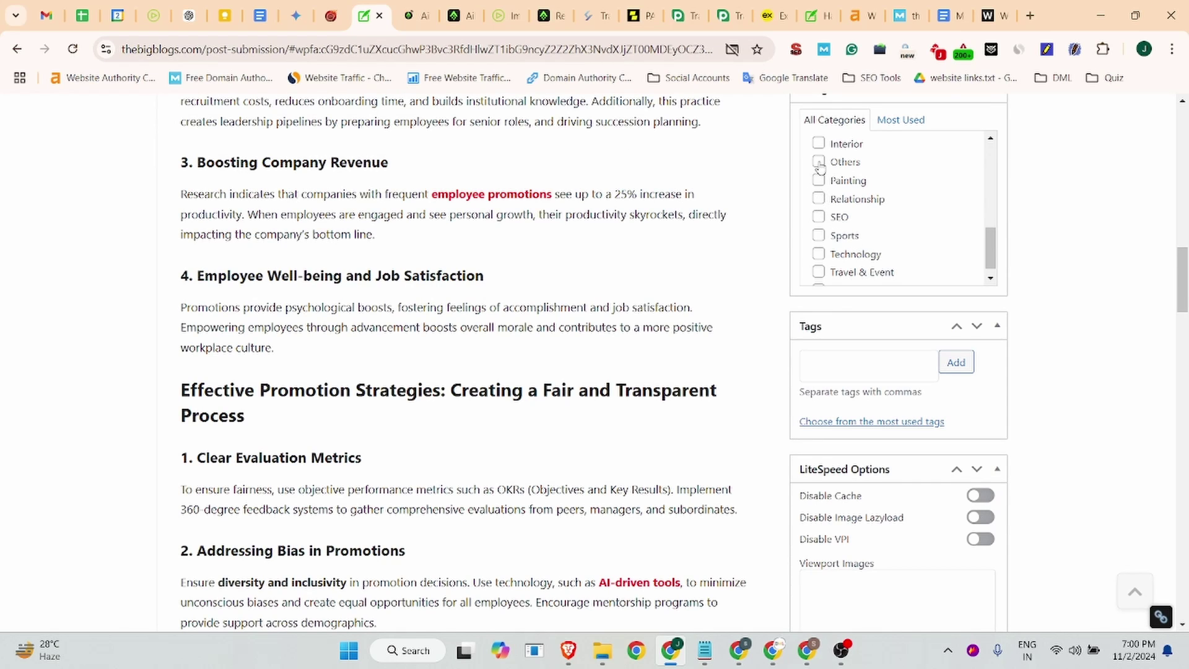
scroll(836, 305, "down", 1)
scroll(849, 162, "down", 1)
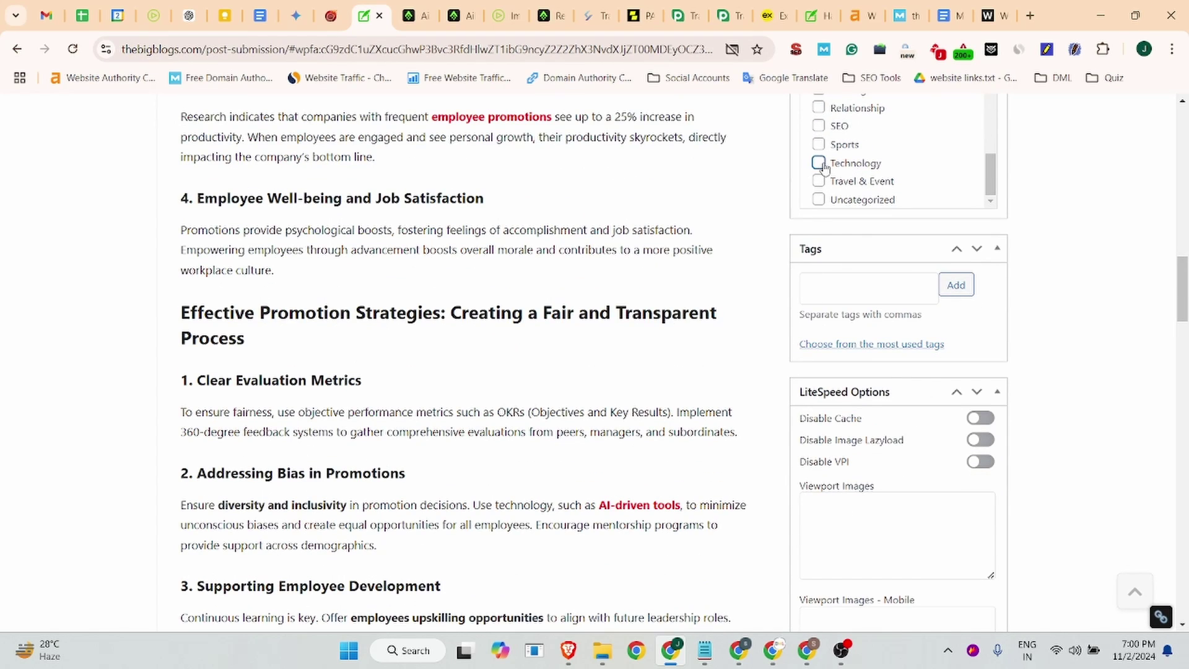
scroll(873, 236, "down", 1)
Copy "Employee Promotions" from the draft's first heading and add it as a tag of the blog post.
scroll(812, 233, "up", 15)
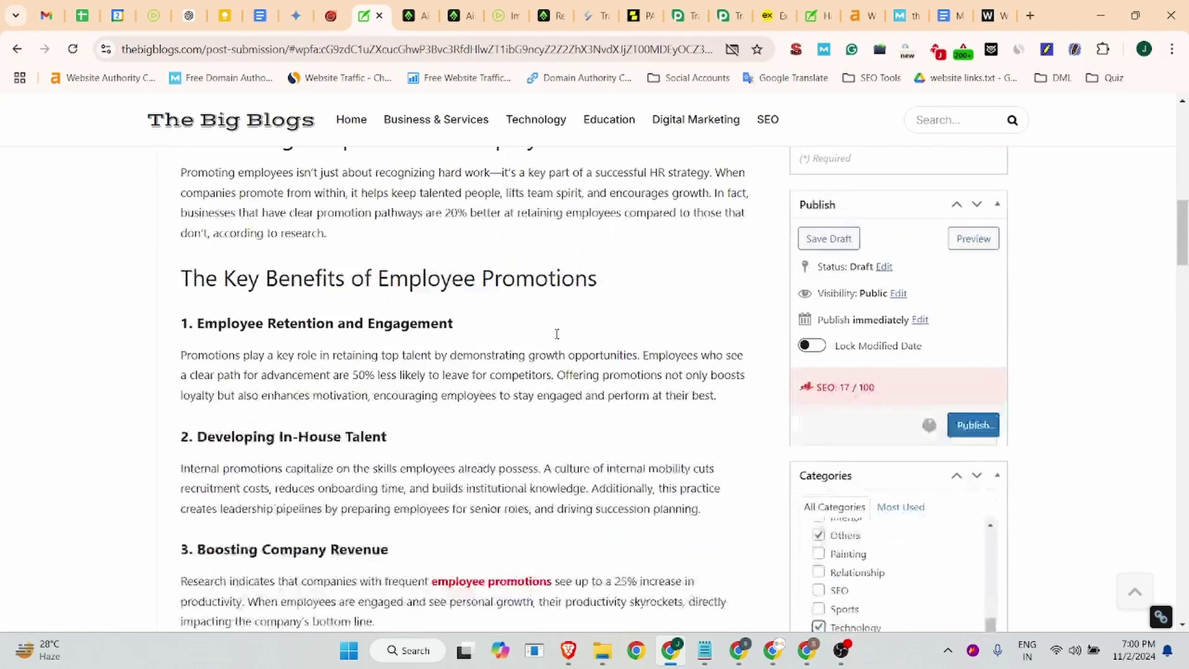
left_click_drag(475, 447, 506, 454)
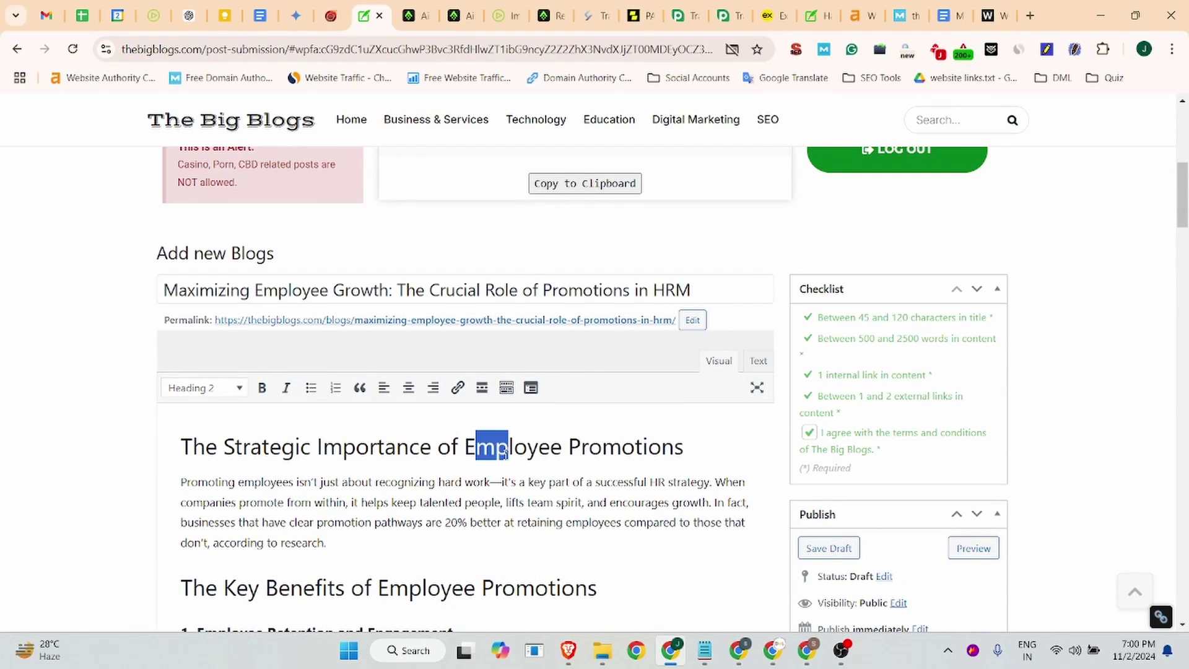
left_click(505, 451)
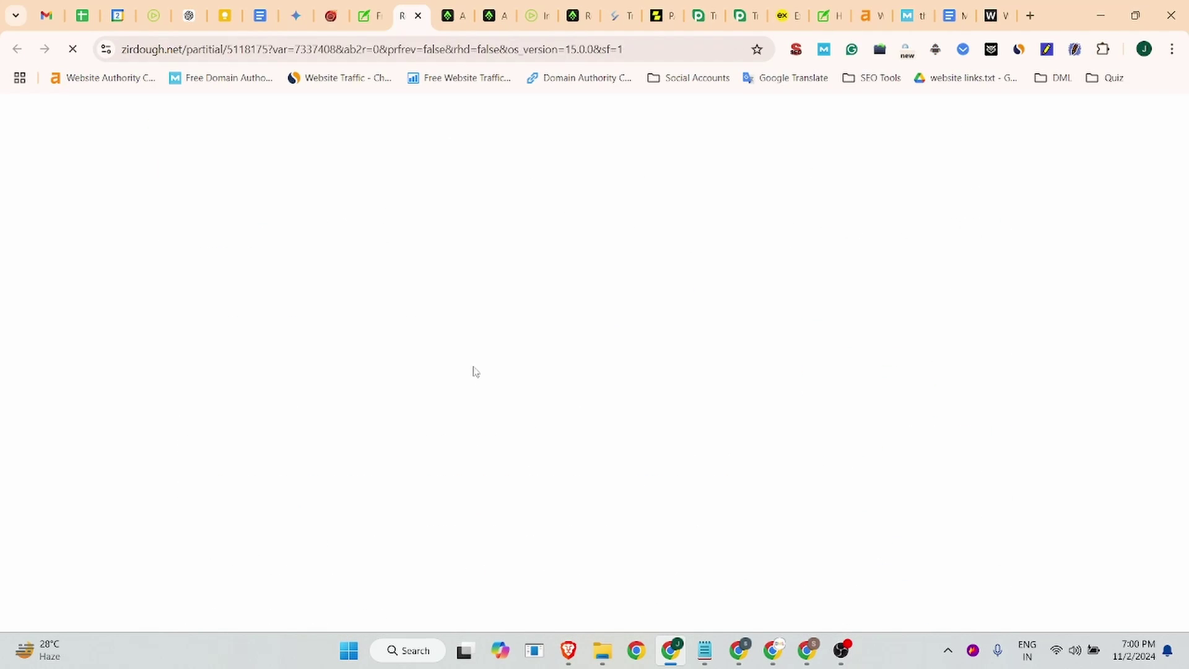
key("ctrl+w")
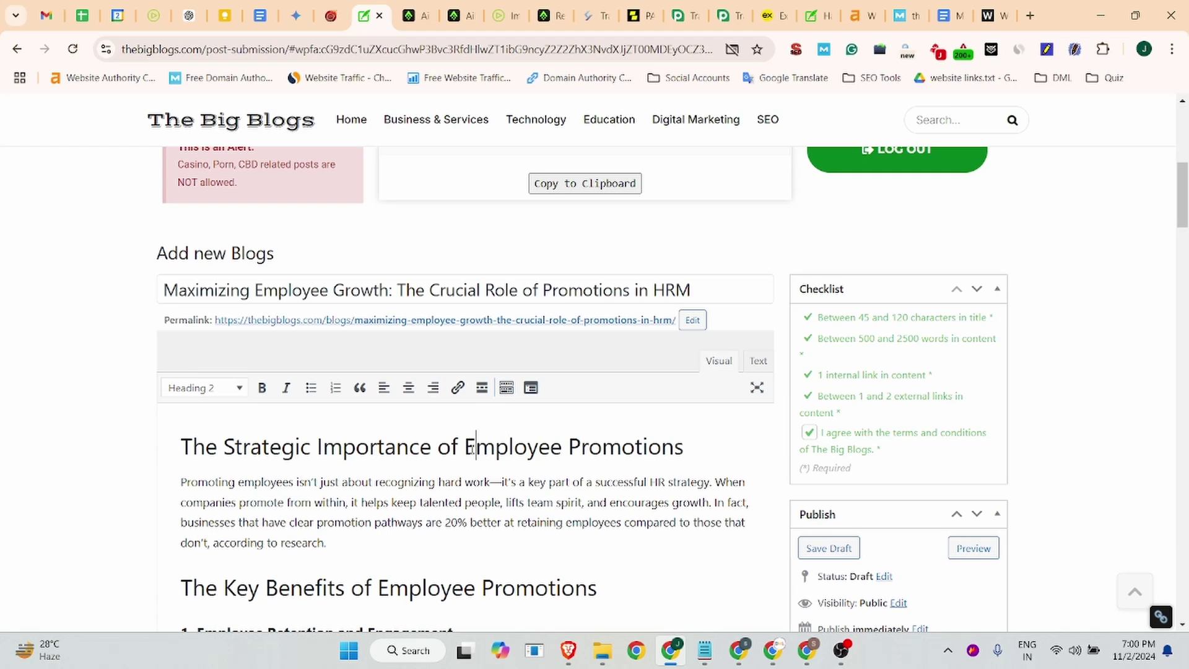
left_click_drag(470, 446, 698, 452)
key("ctrl+c")
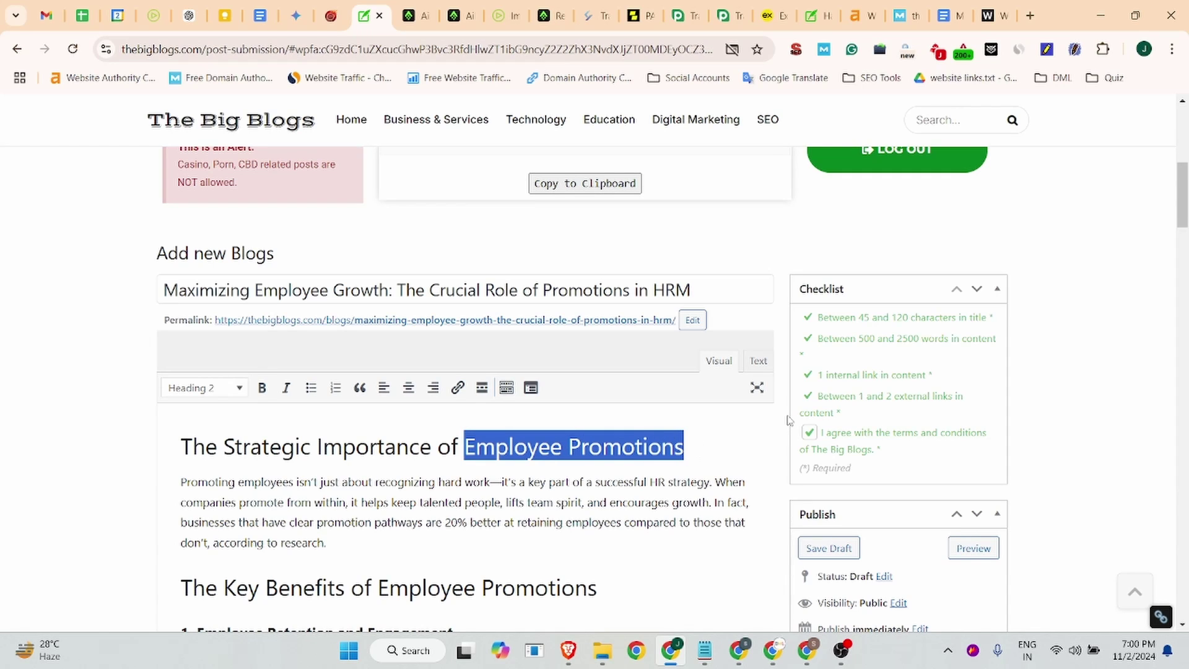
scroll(789, 420, "down", 10)
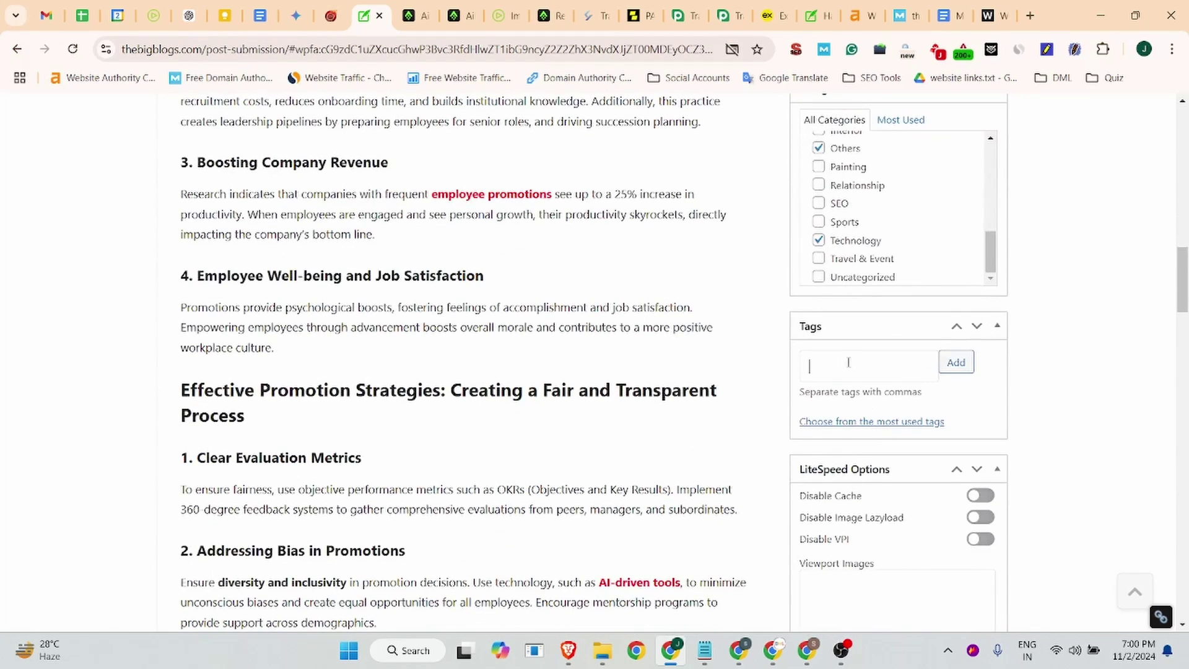
key("ctrl+v")
left_click(954, 363)
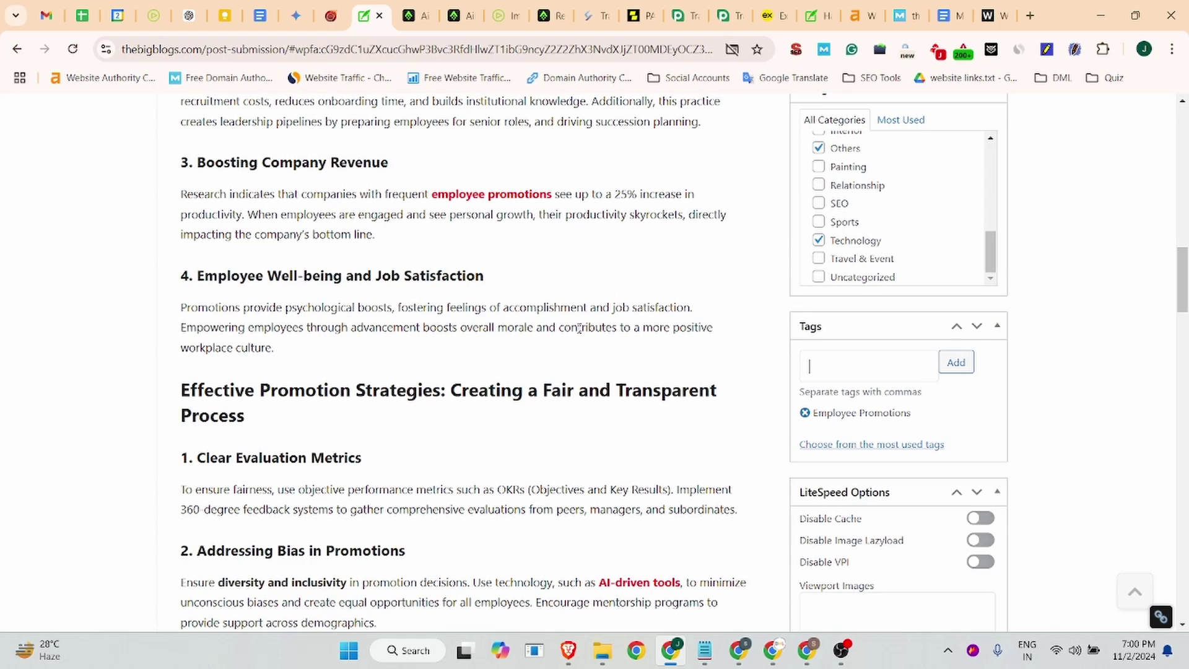
scroll(579, 328, "up", 12)
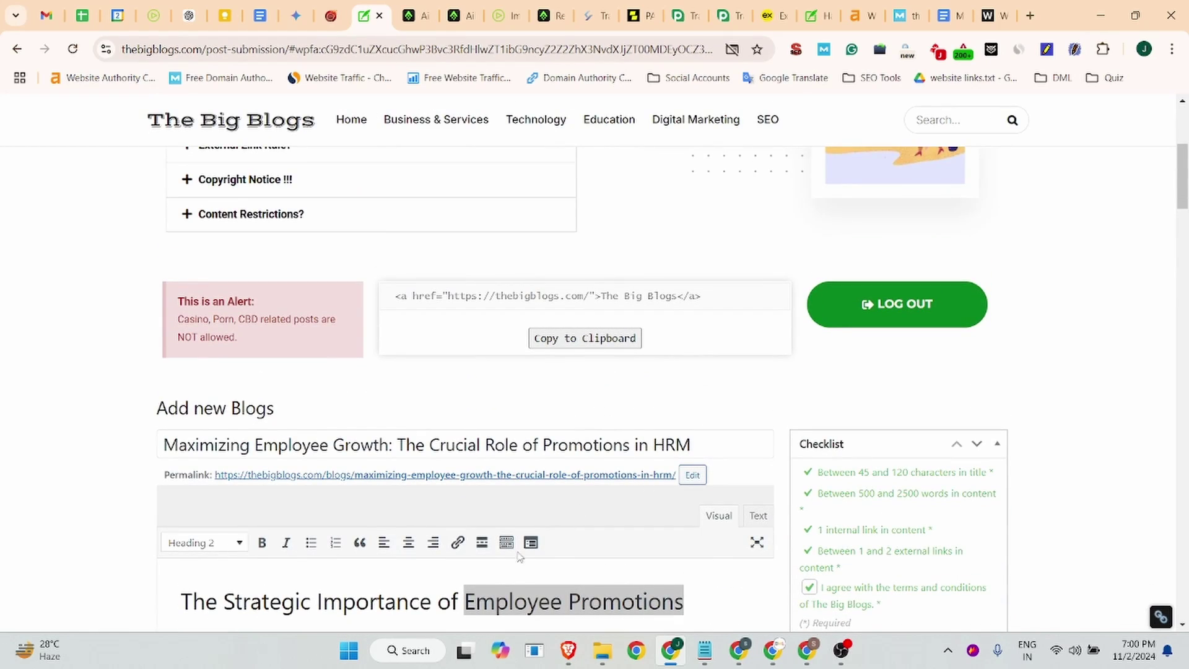
Add HRM as a second tag of the blog post, closing the advertising page that opens.
scroll(519, 556, "down", 4)
left_click(669, 216)
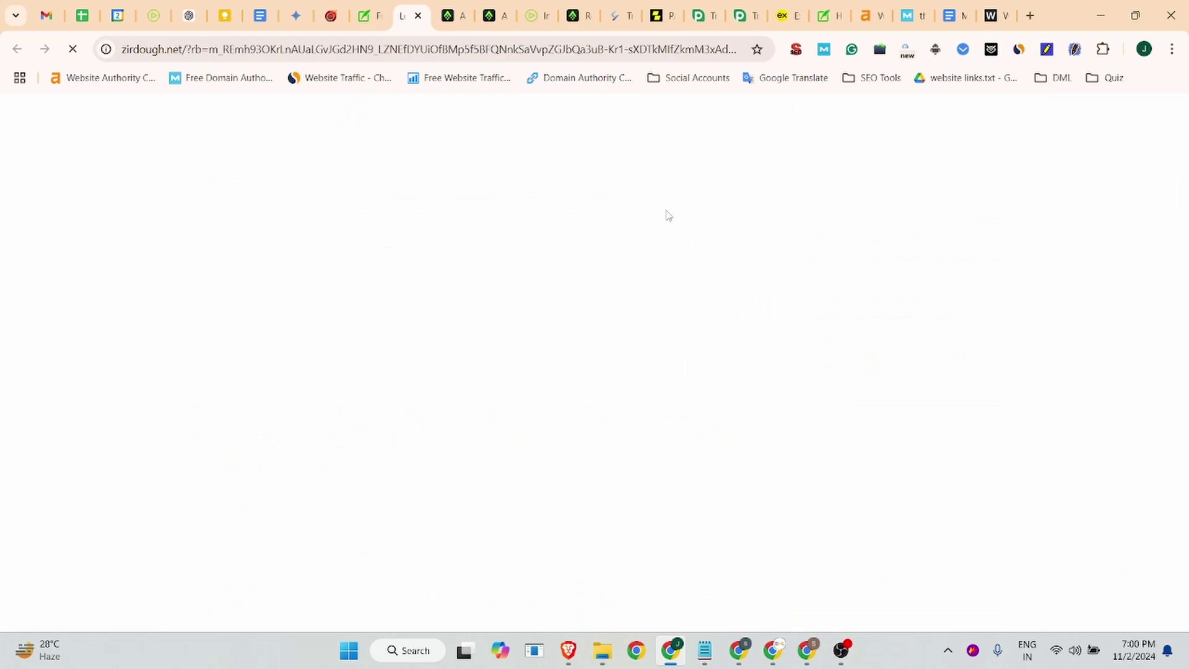
key("ctrl+w")
left_click_drag(653, 212, 693, 243)
key("ctrl+minus")
scroll(1016, 419, "down", 7)
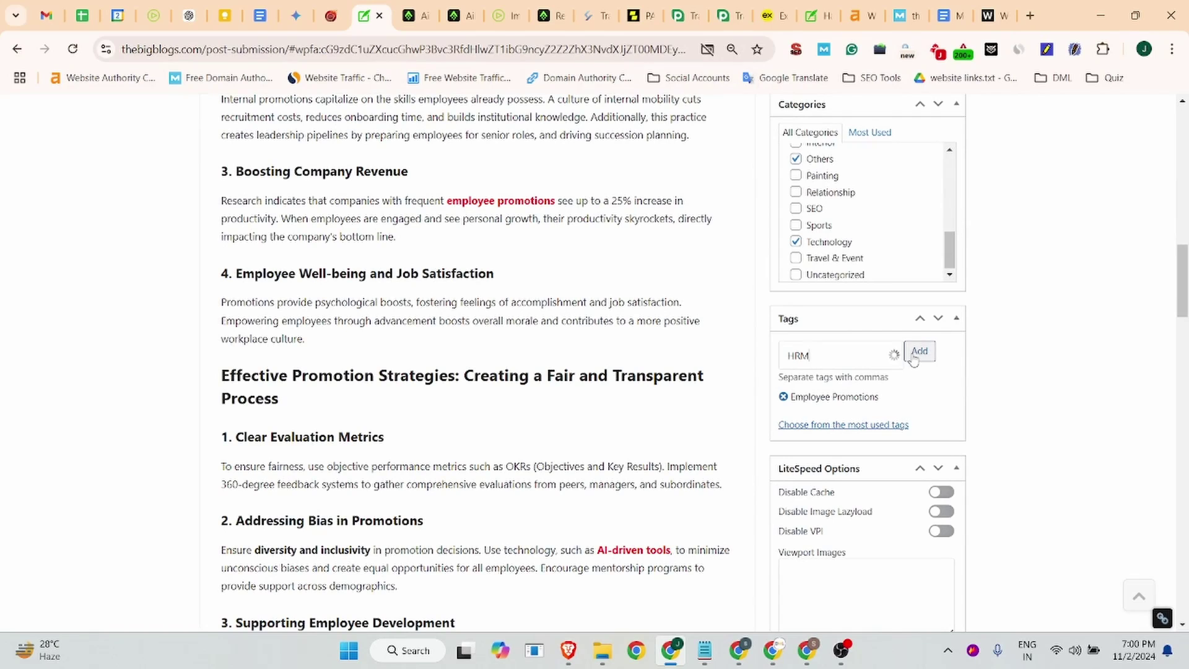
left_click(919, 351)
Open the Rank Math snippet editor, review the post's title, permalink and description settings, and close it unchanged.
scroll(284, 449, "down", 10)
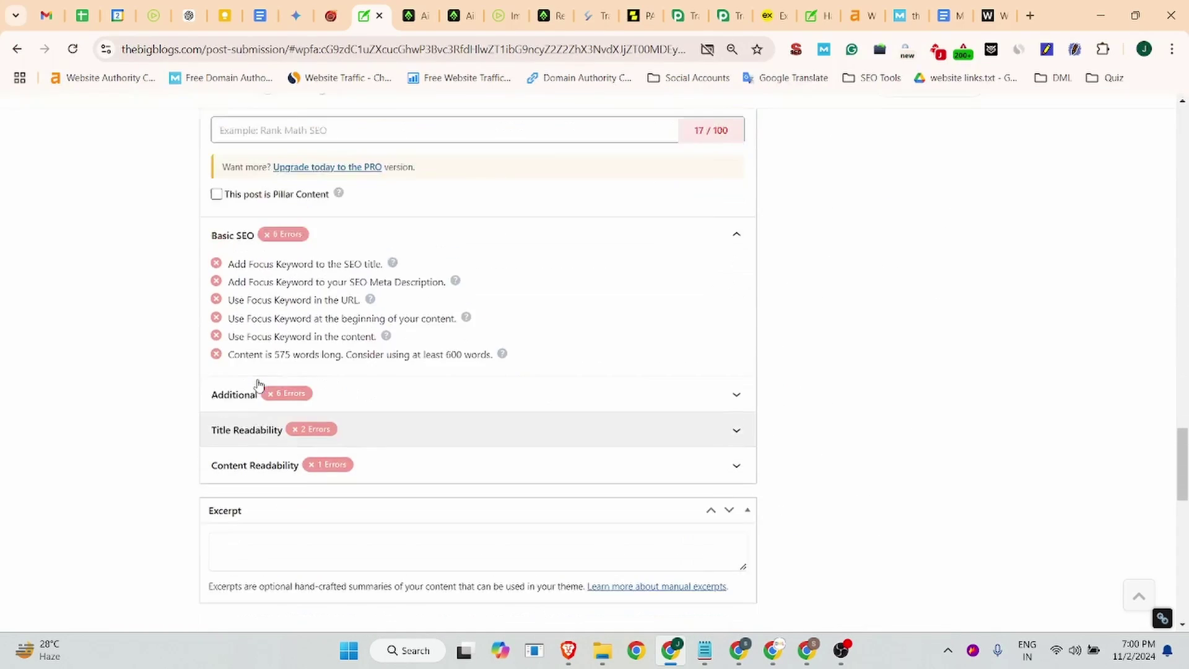
scroll(257, 386, "up", 6)
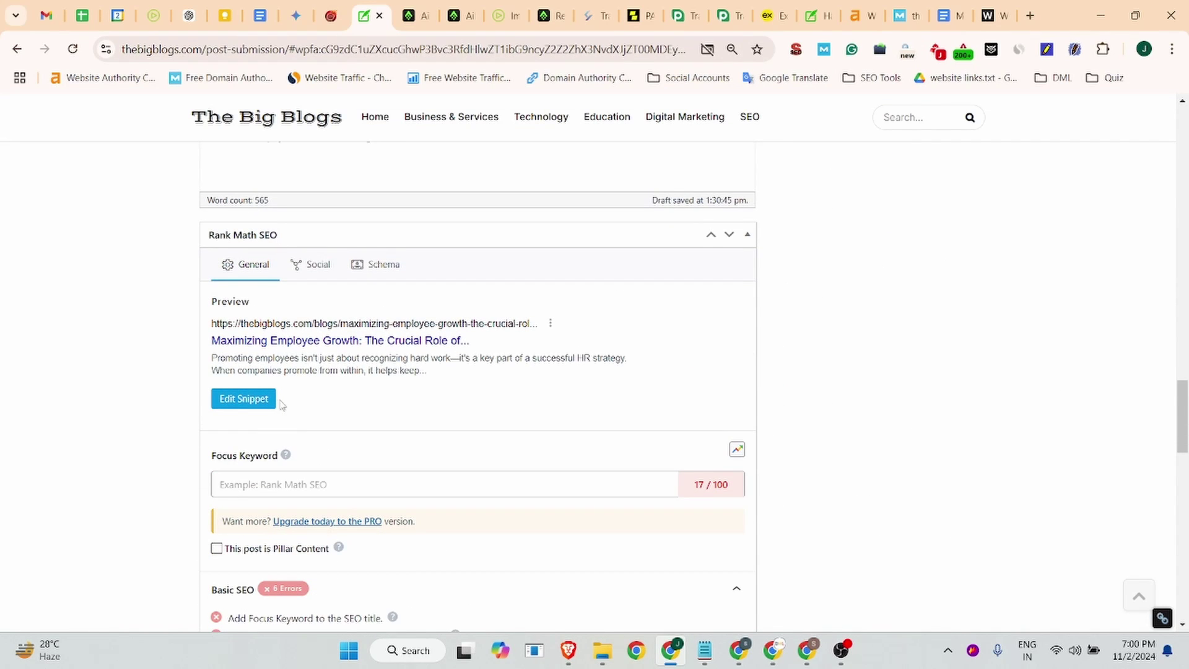
left_click(242, 403)
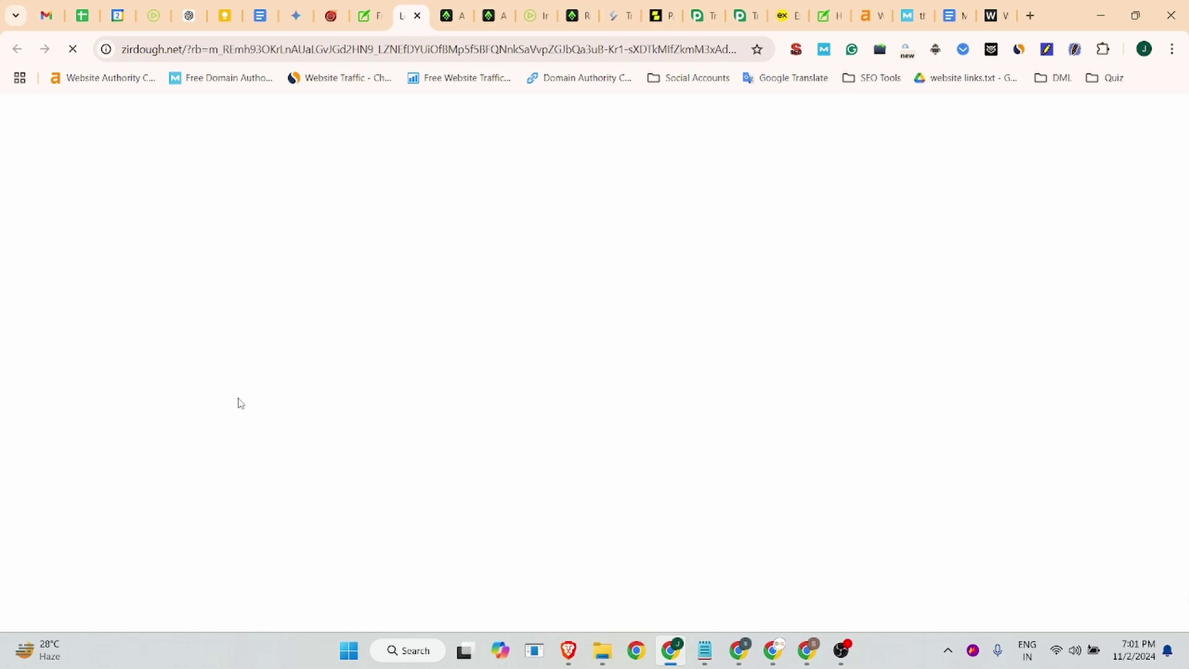
key("ctrl+w")
left_click(241, 400)
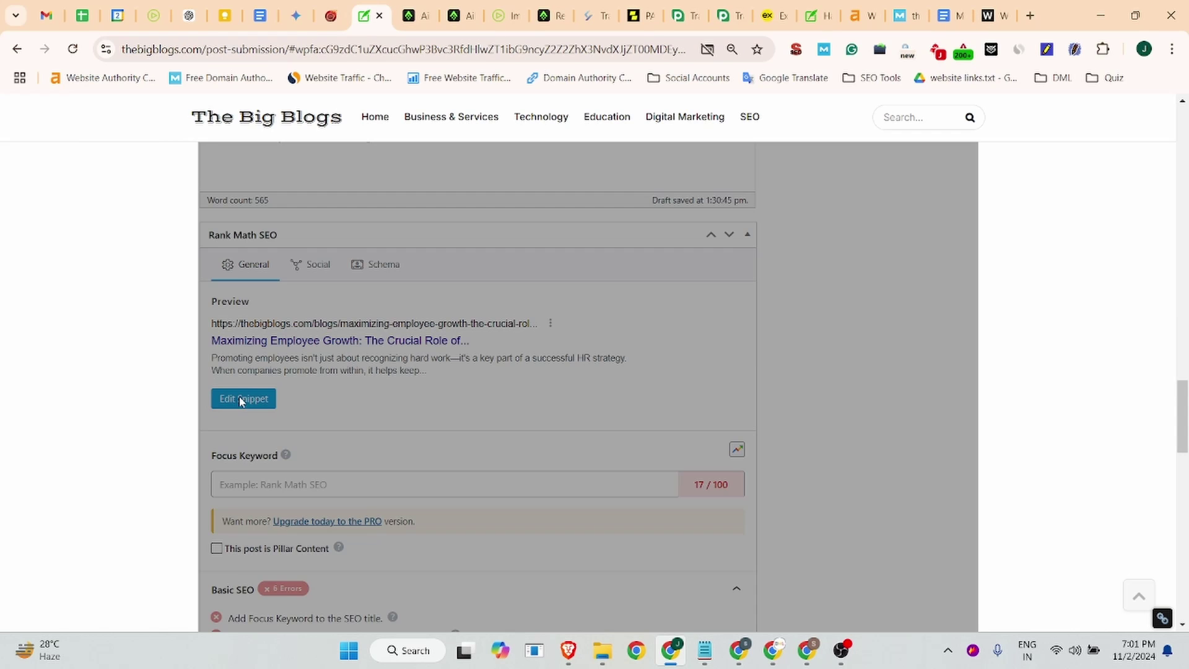
scroll(430, 256, "down", 15)
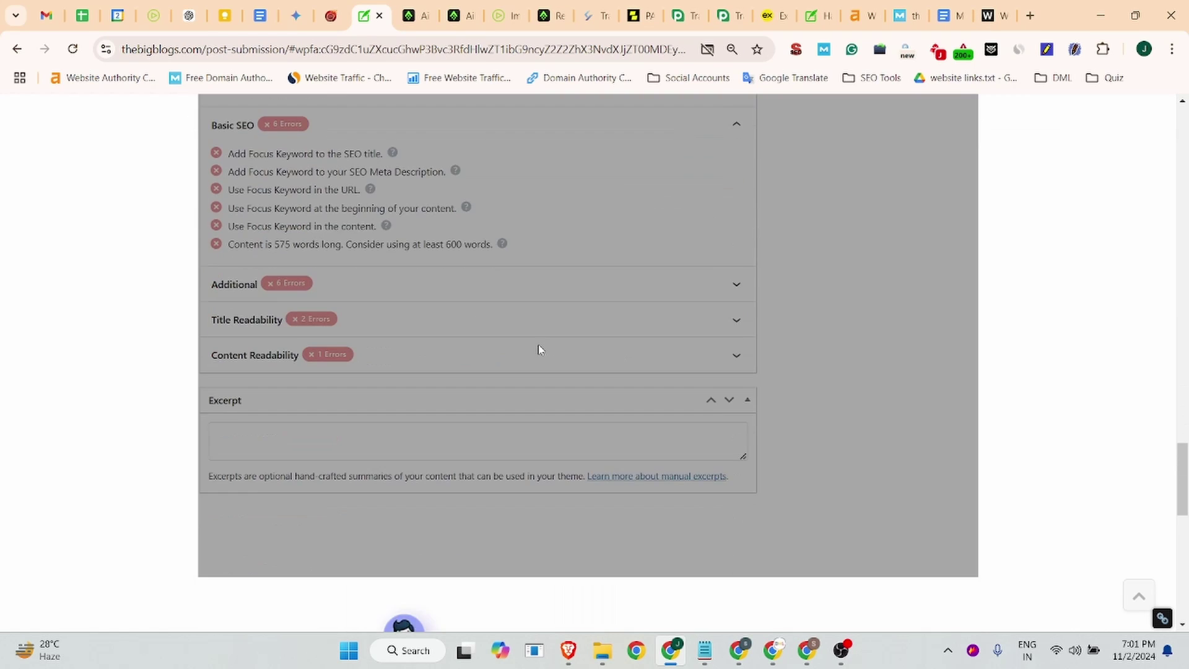
scroll(488, 353, "up", 10)
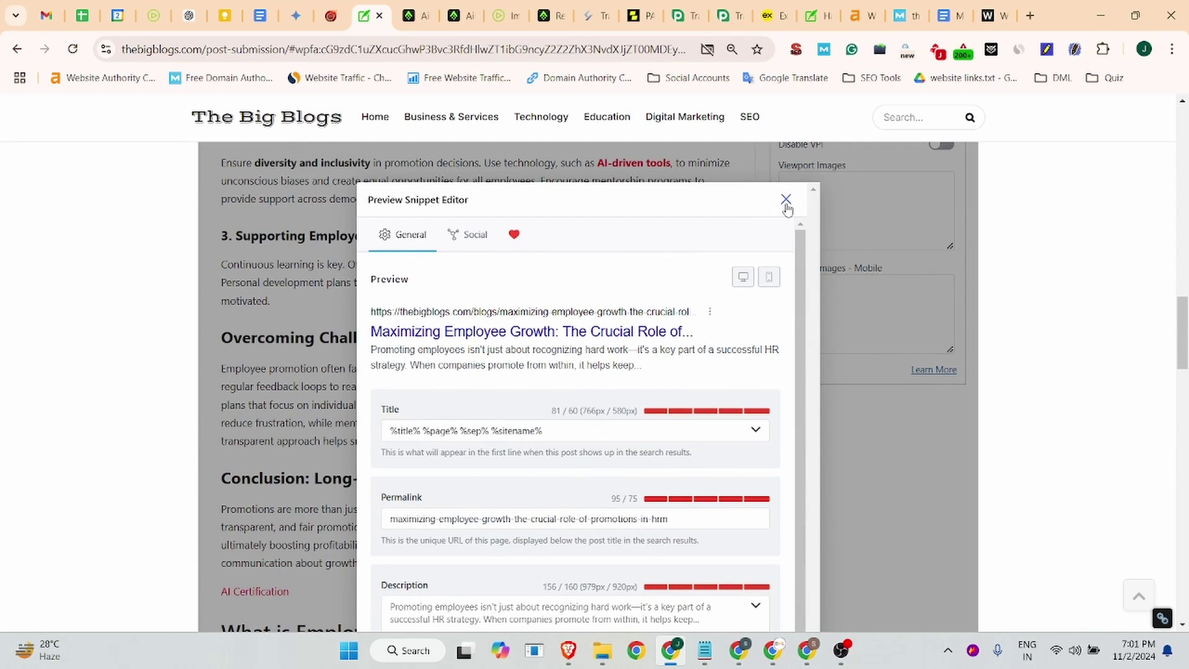
left_click(493, 426)
scroll(612, 428, "down", 1)
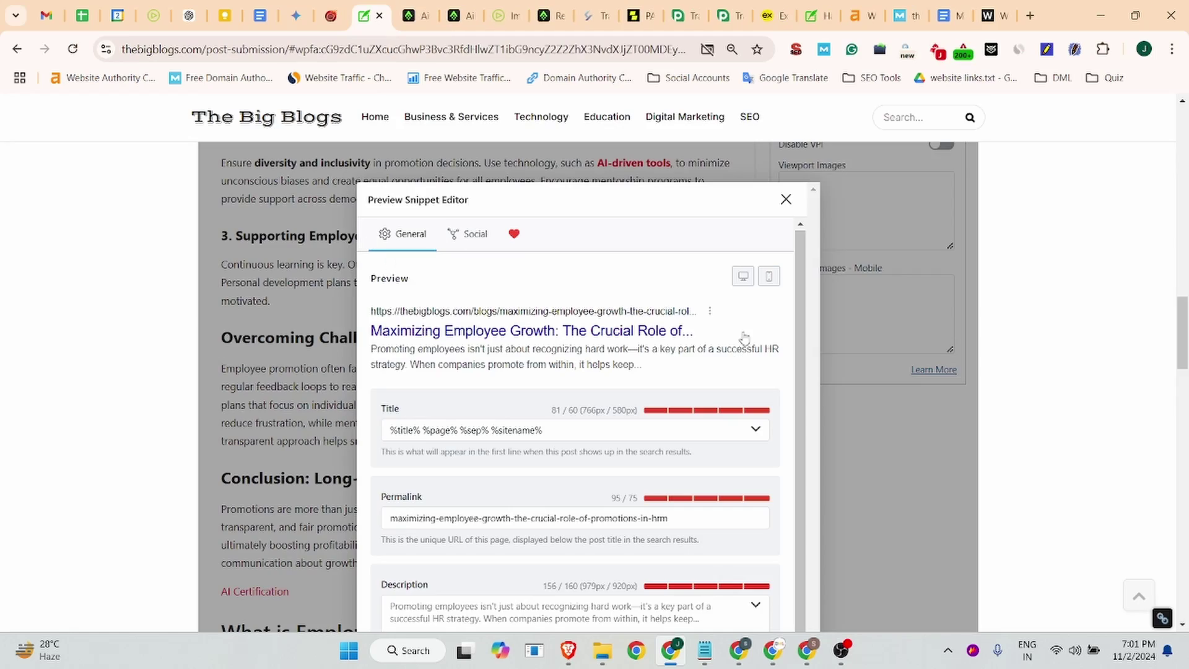
left_click(785, 199)
Review the whole submission form, including the author rules, checklist, article text, categories, tags, SEO analysis and excerpt.
scroll(632, 380, "down", 10)
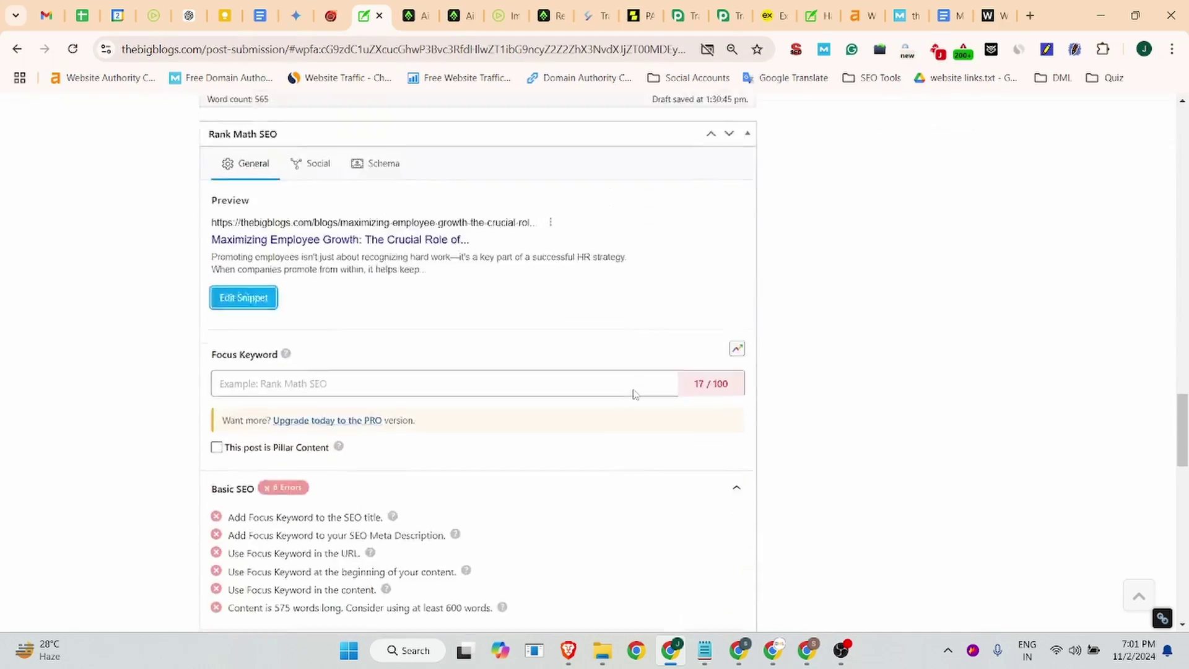
scroll(635, 395, "down", 5)
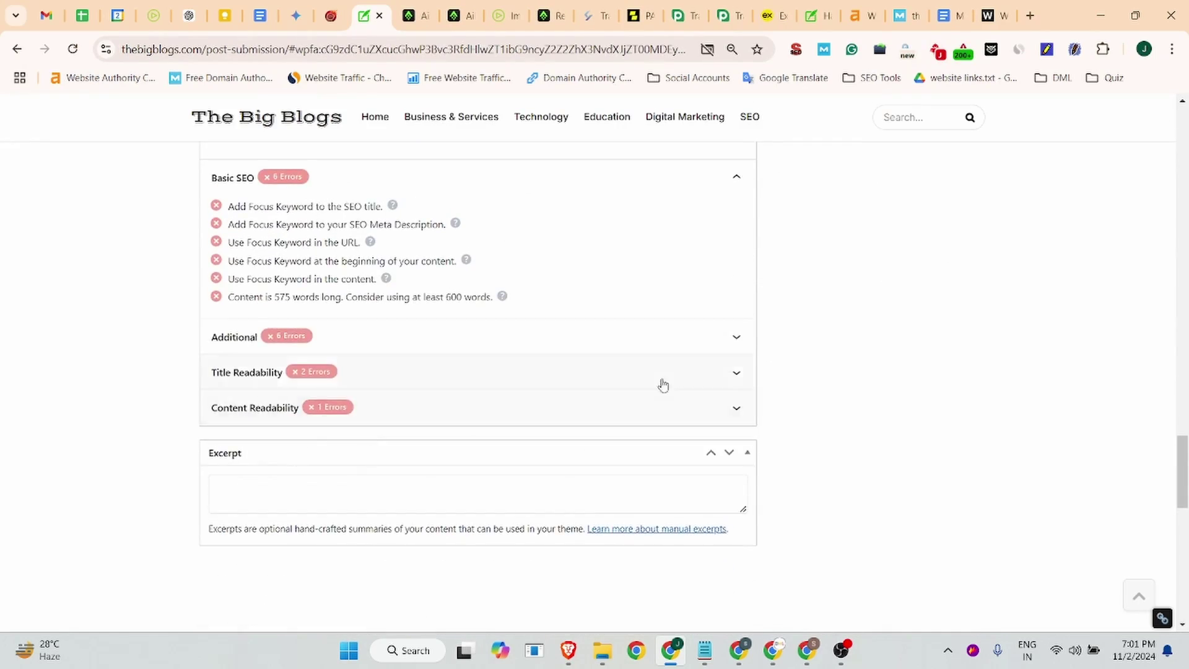
scroll(676, 396, "up", 15)
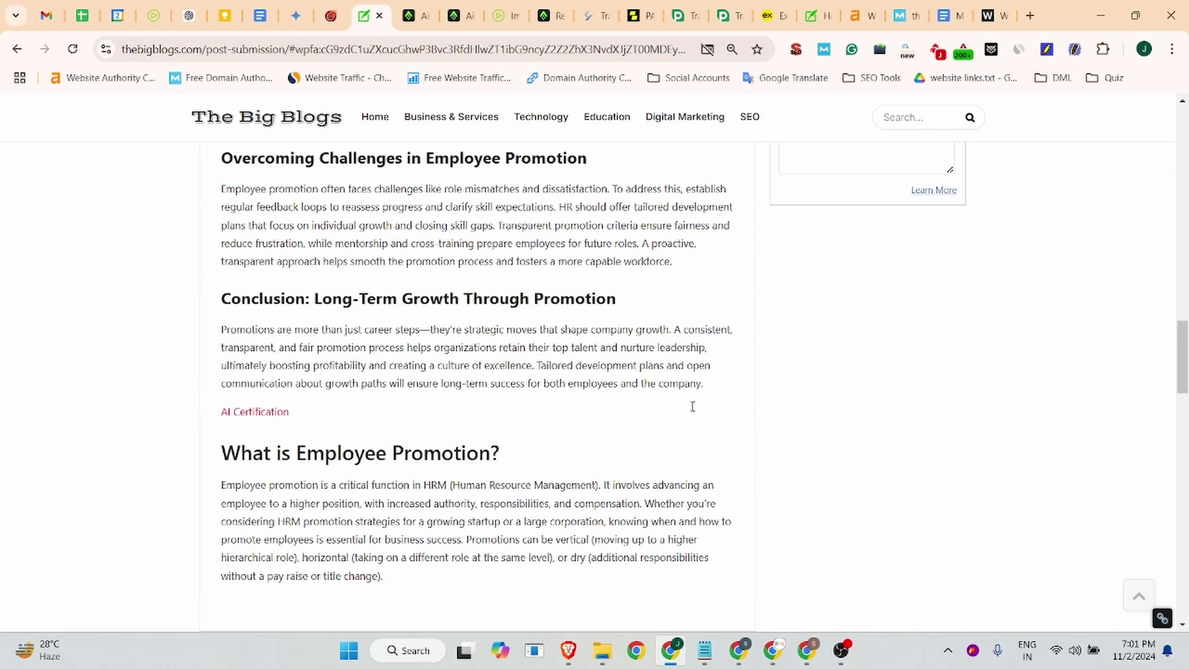
scroll(693, 406, "up", 15)
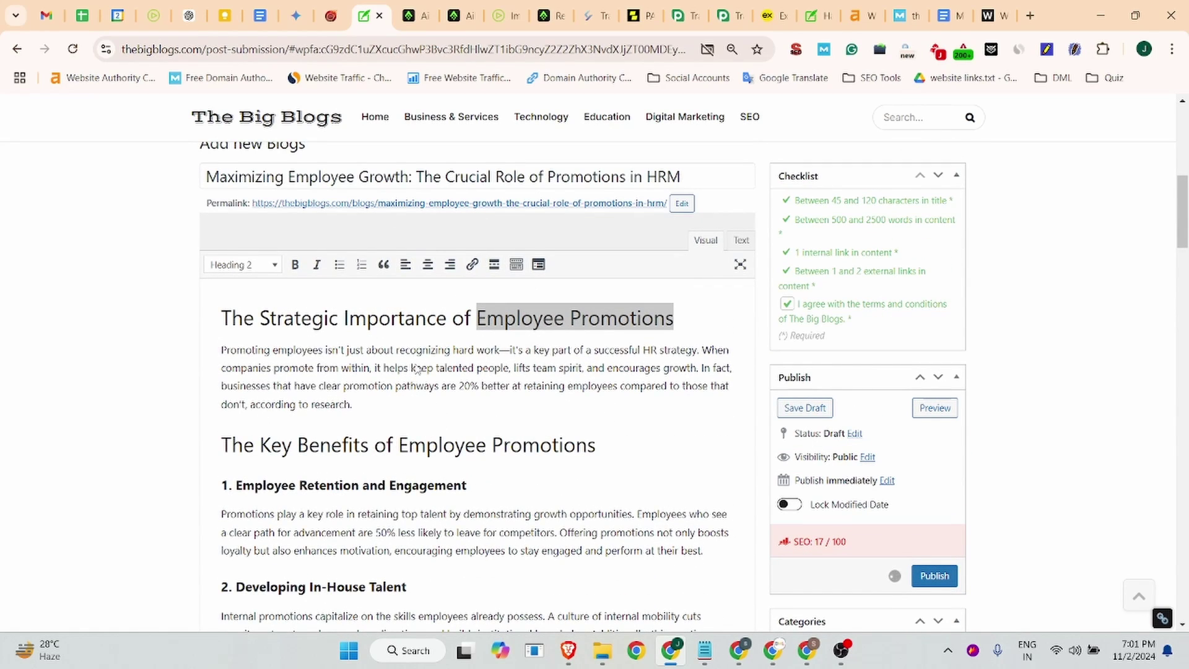
scroll(656, 336, "down", 6)
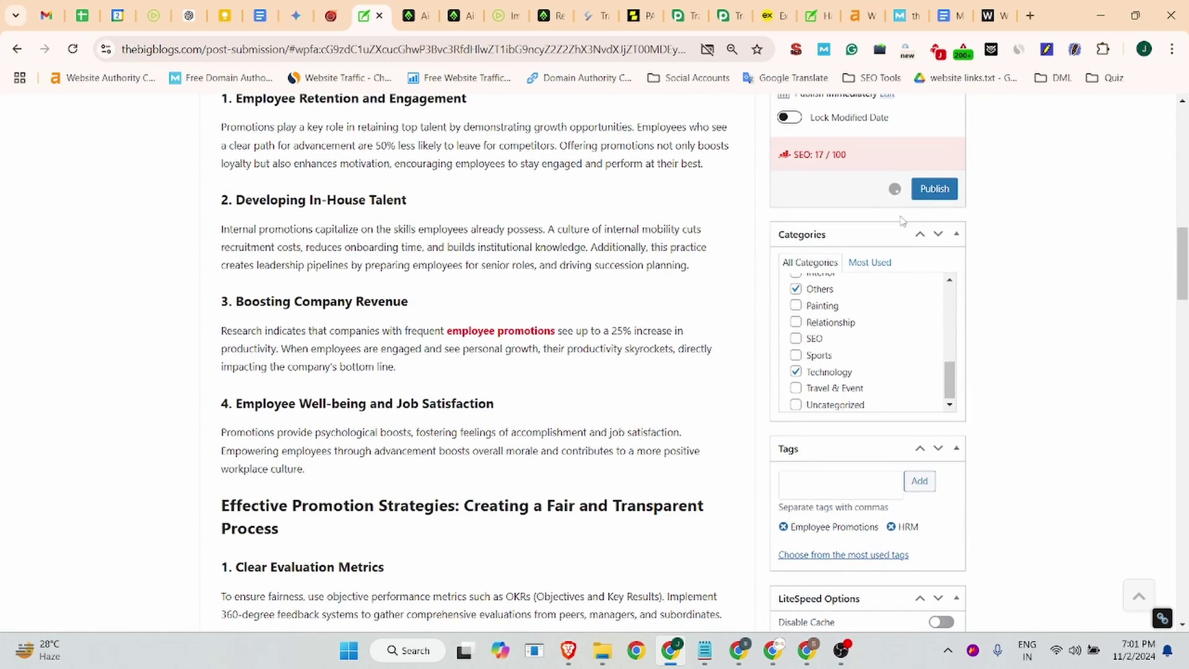
scroll(576, 403, "down", 6)
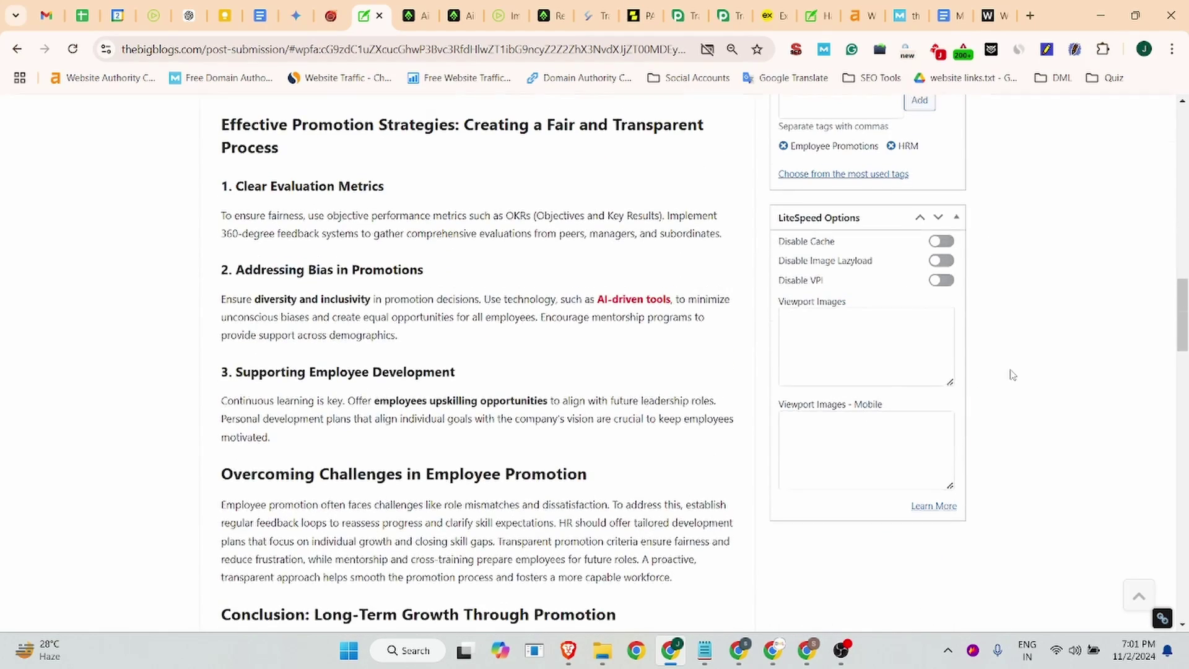
scroll(1009, 374, "up", 4)
scroll(514, 427, "down", 20)
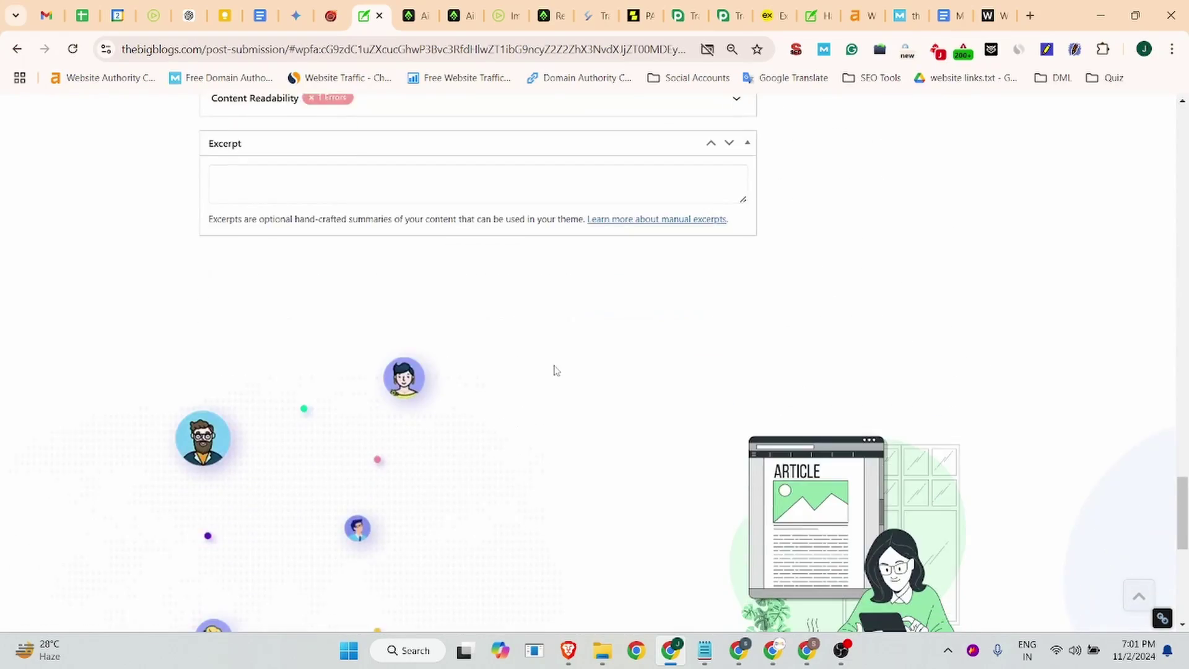
scroll(552, 369, "up", 20)
scroll(558, 376, "up", 15)
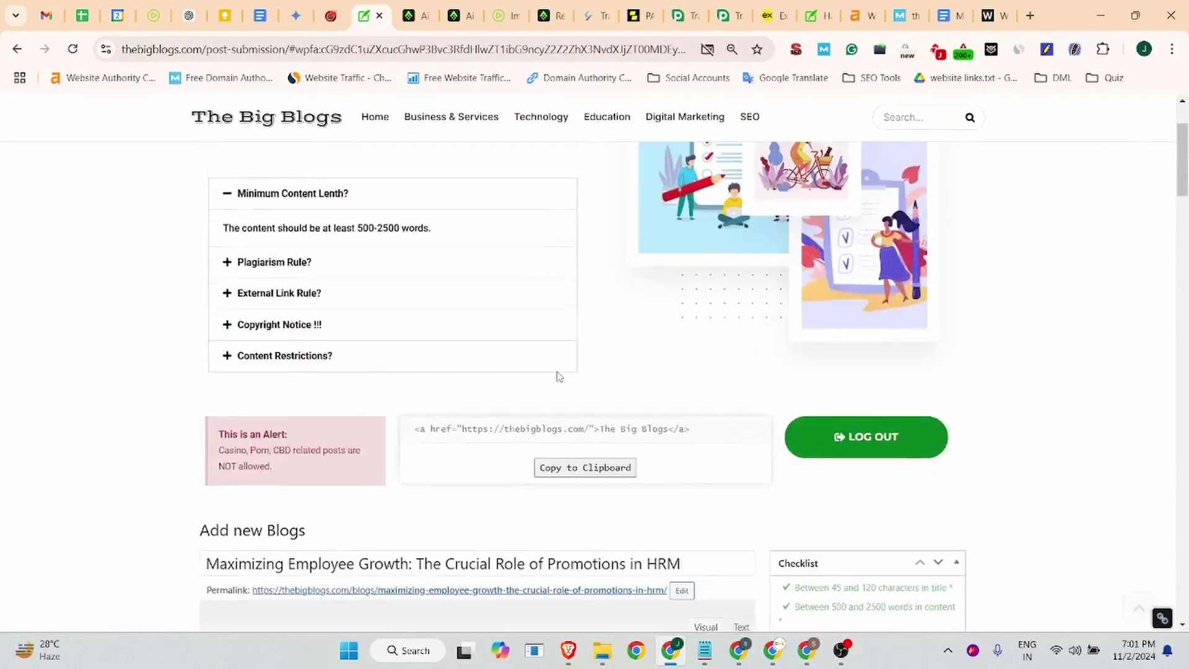
scroll(558, 376, "down", 6)
scroll(533, 371, "up", 2)
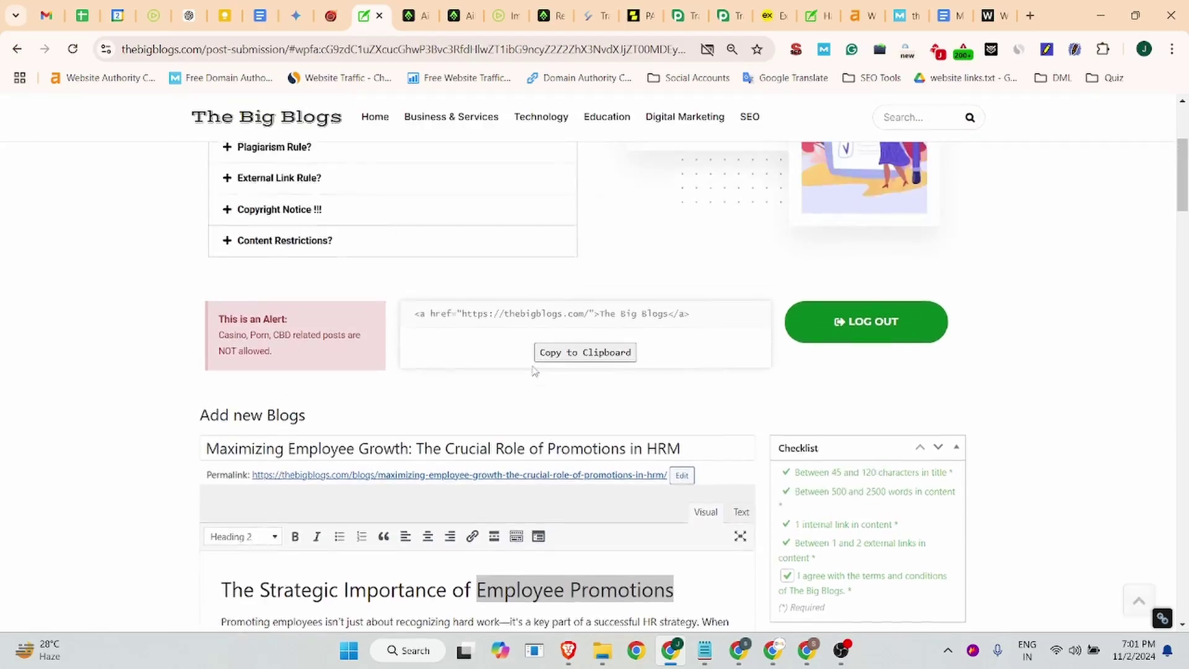
scroll(828, 366, "down", 5)
scroll(830, 372, "down", 7)
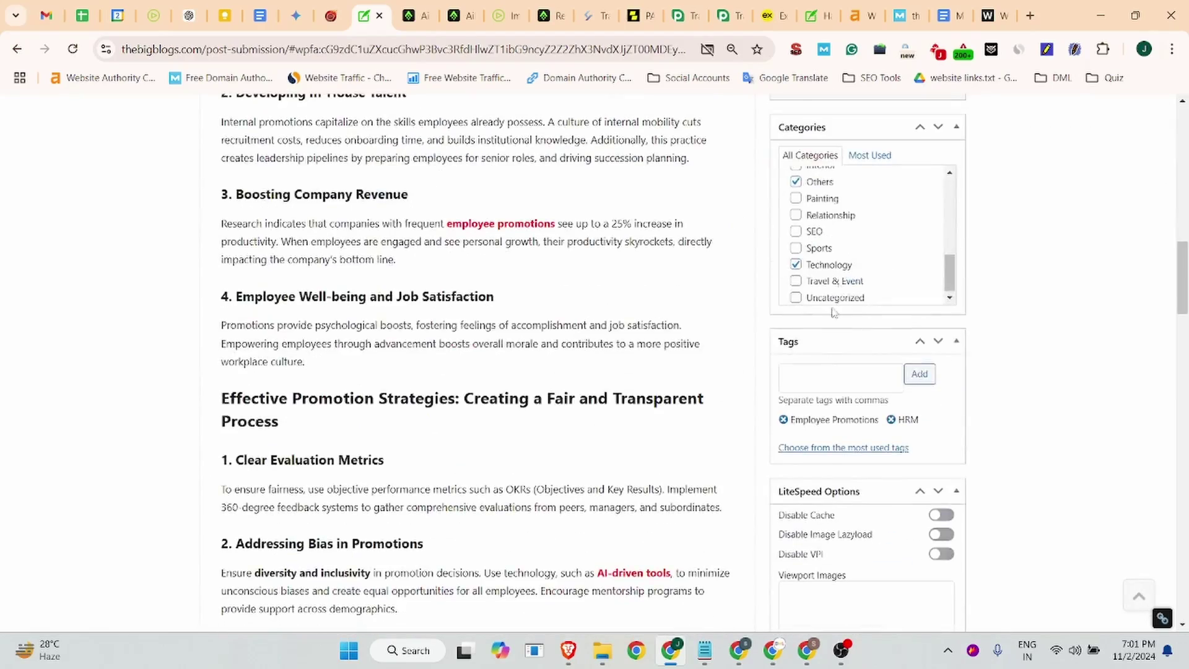
scroll(833, 313, "down", 15)
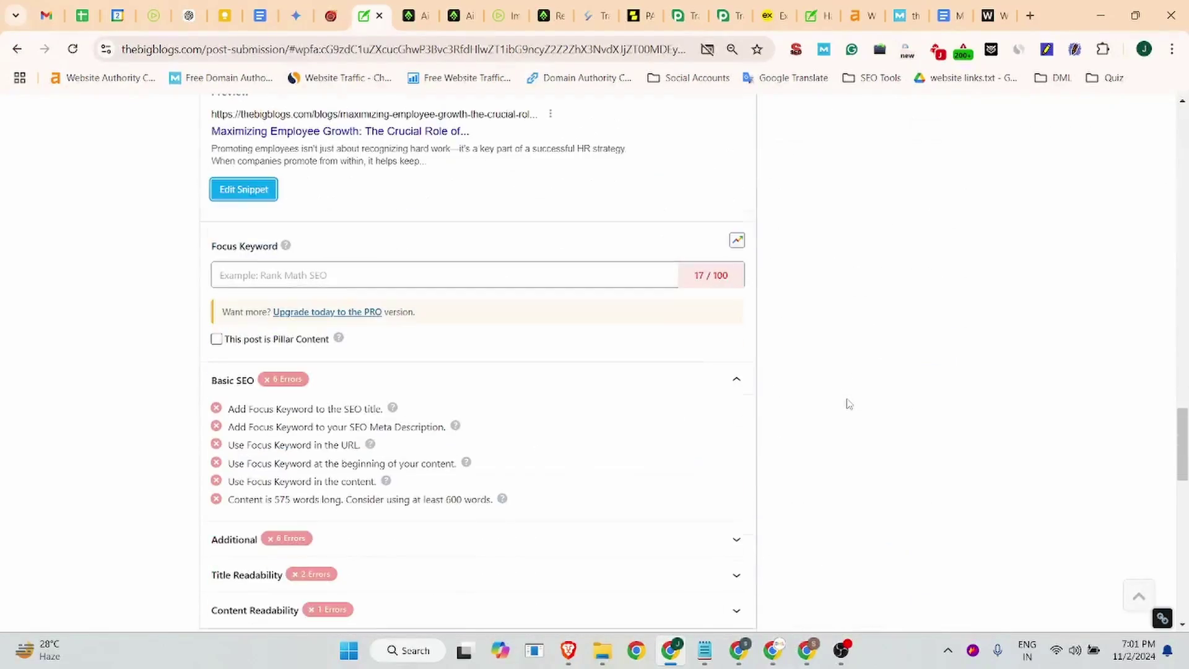
scroll(849, 404, "down", 5)
scroll(849, 404, "up", 10)
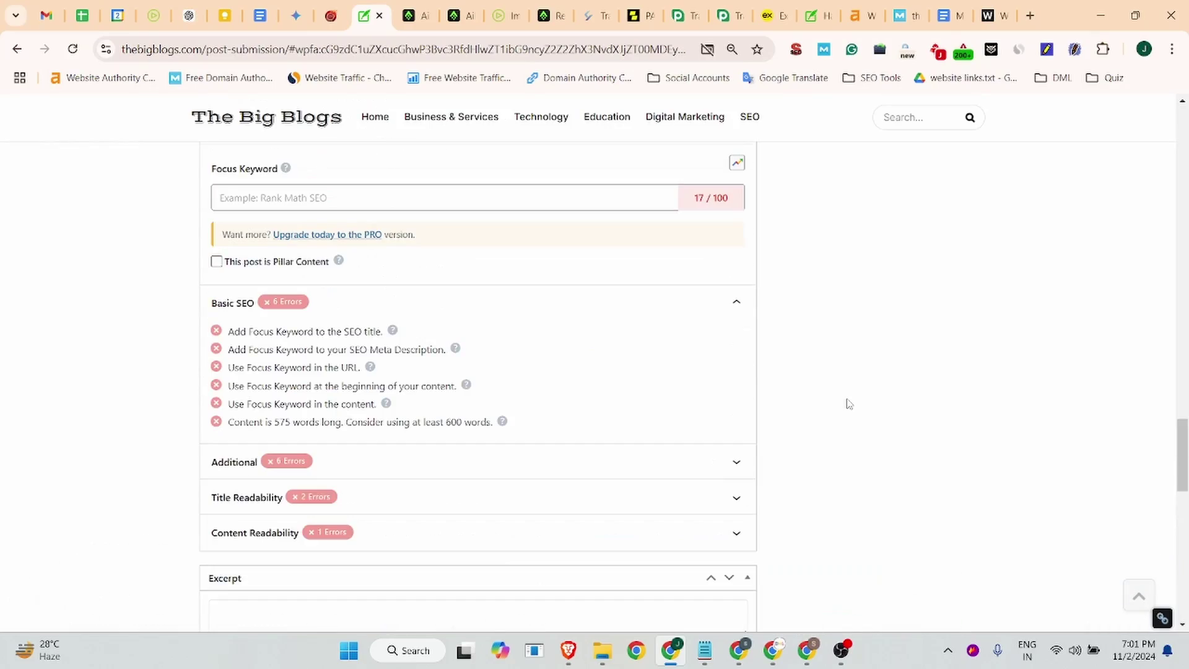
scroll(848, 404, "up", 15)
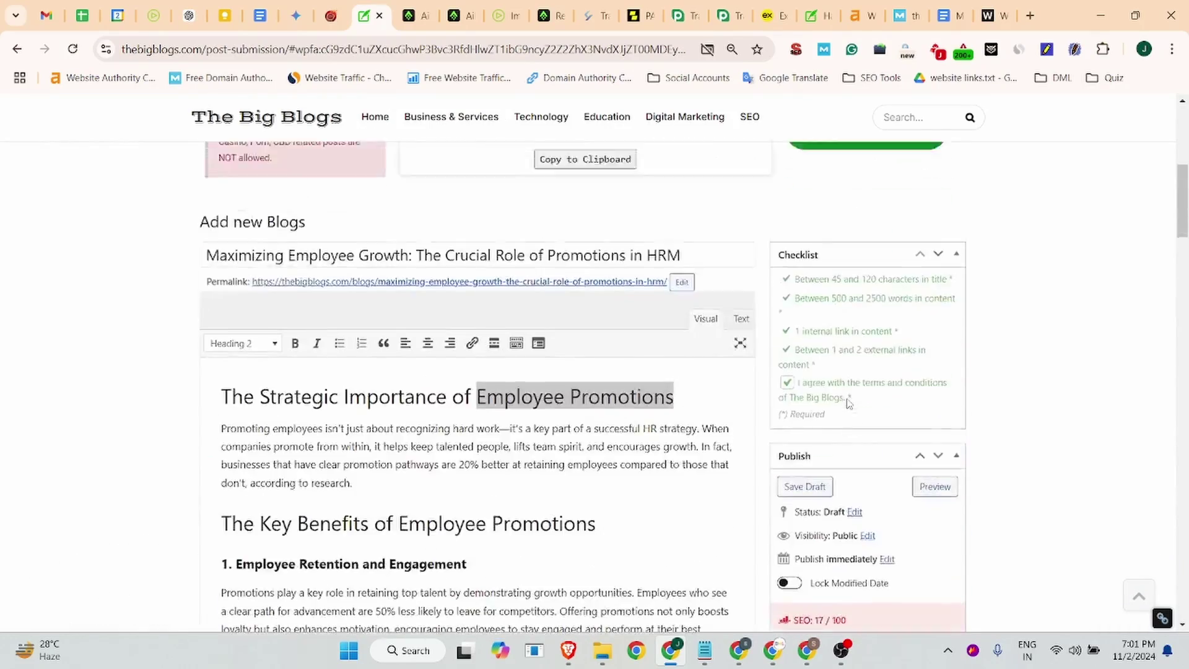
scroll(848, 404, "up", 3)
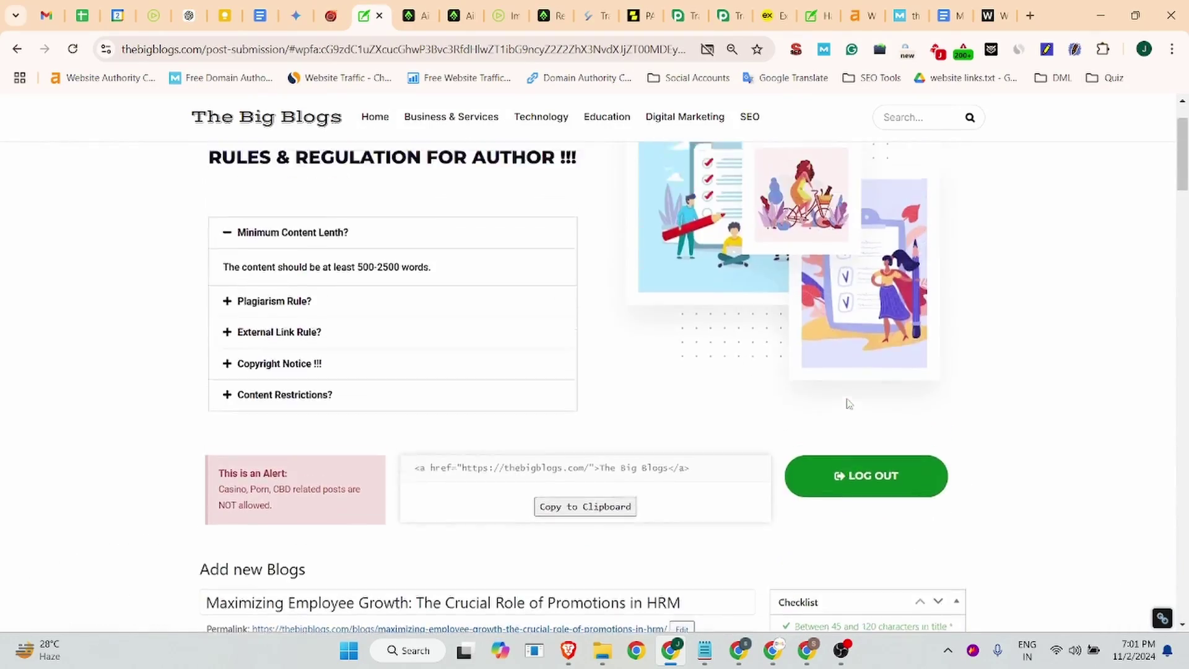
Publish the blog post and wait for the live article page to load.
scroll(847, 404, "down", 9)
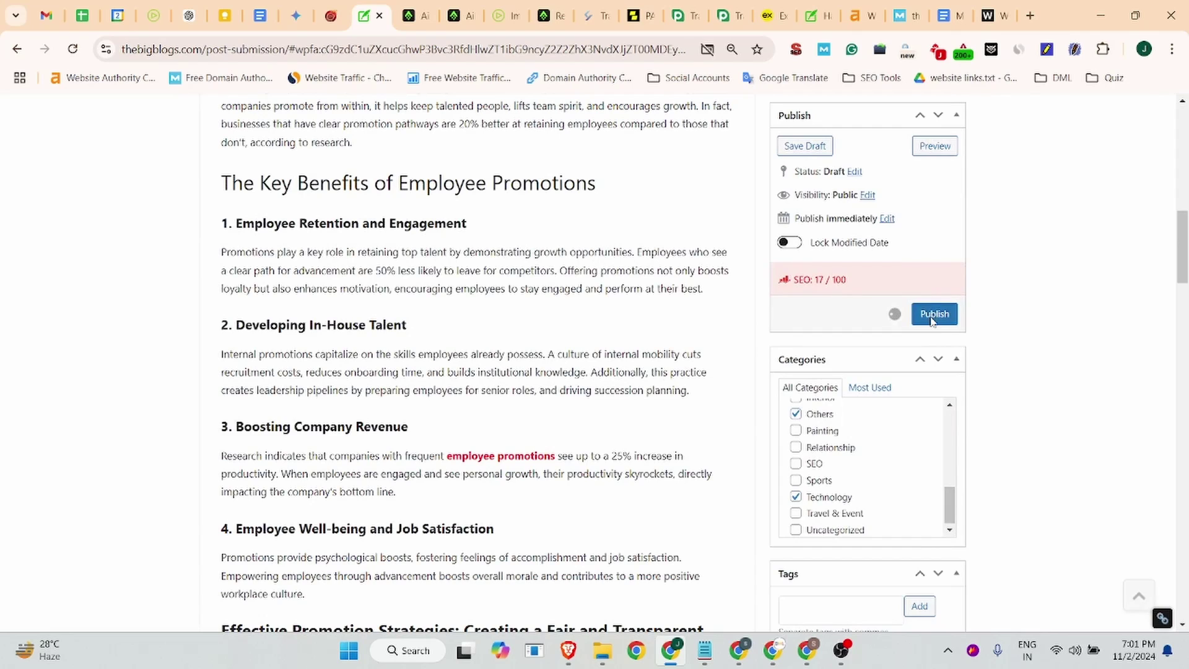
left_click(933, 315)
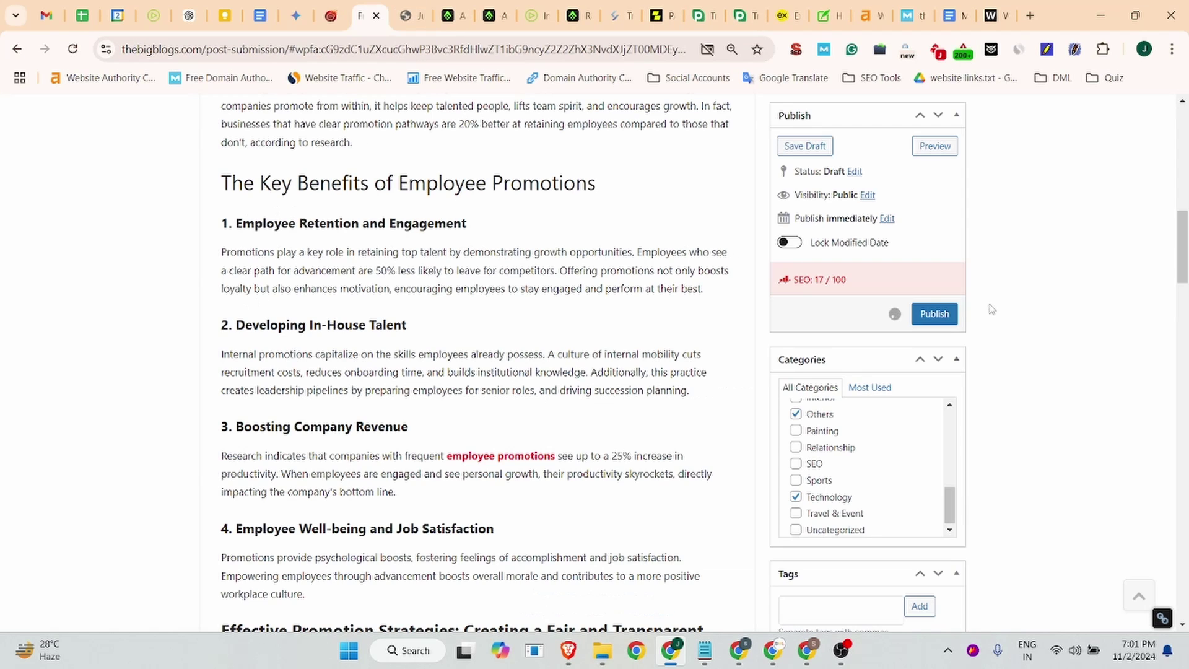
left_click(938, 314)
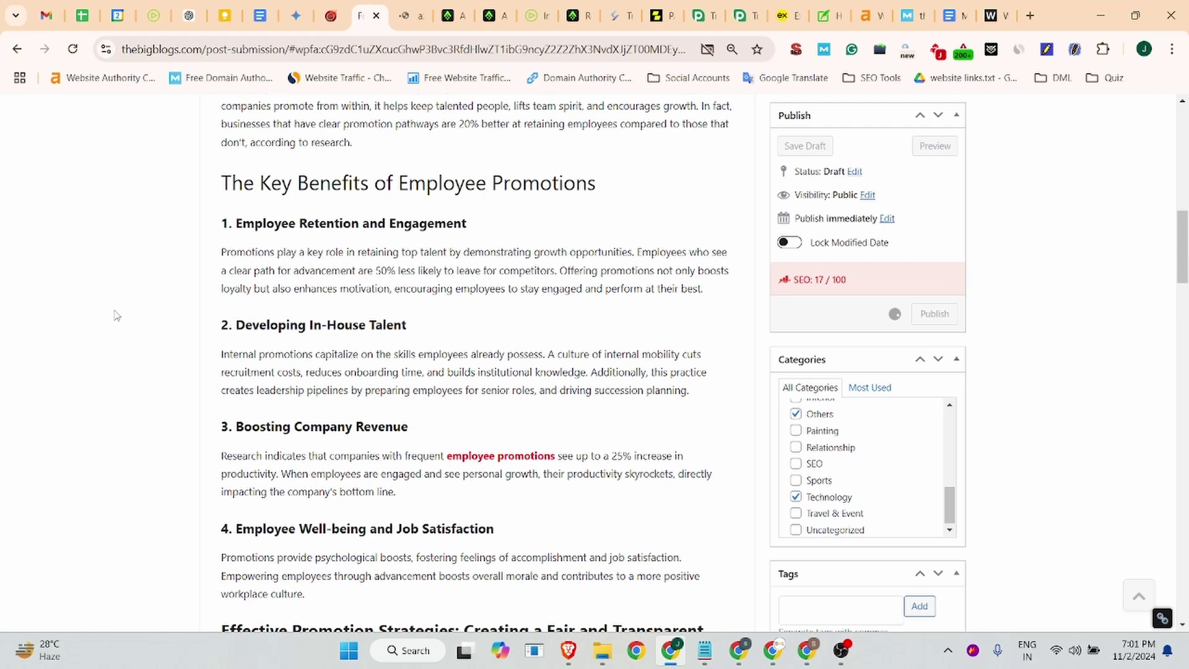
scroll(810, 351, "down", 6)
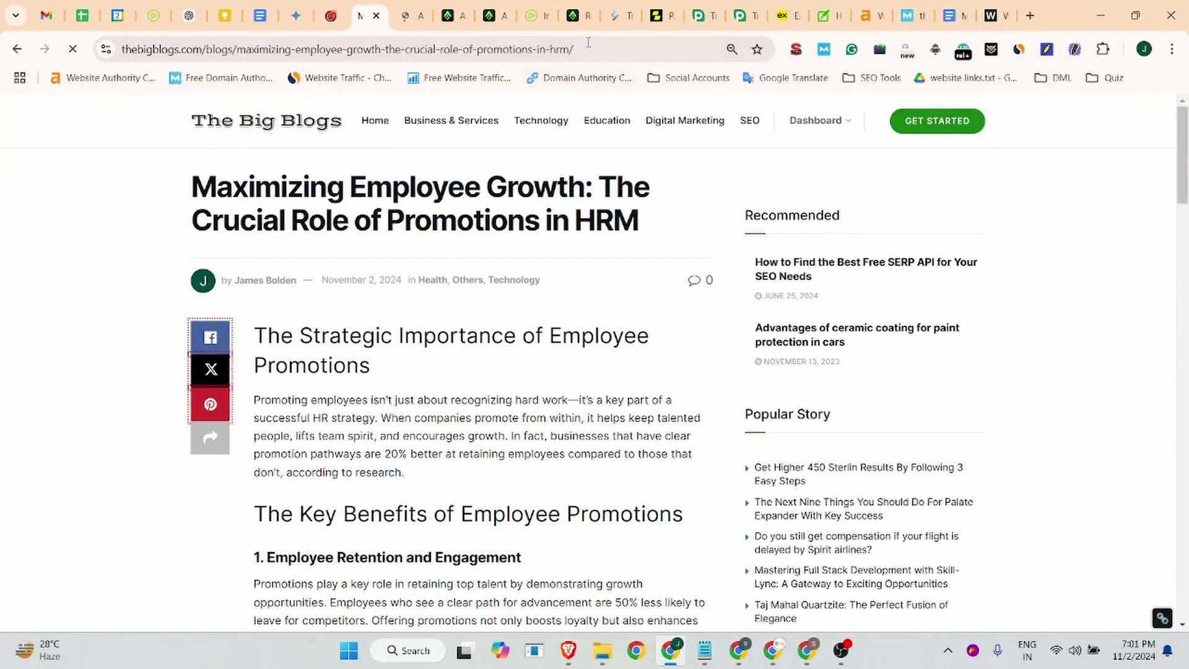
Examine the published article's URL and select the full address.
left_click_drag(575, 49, 13, 50)
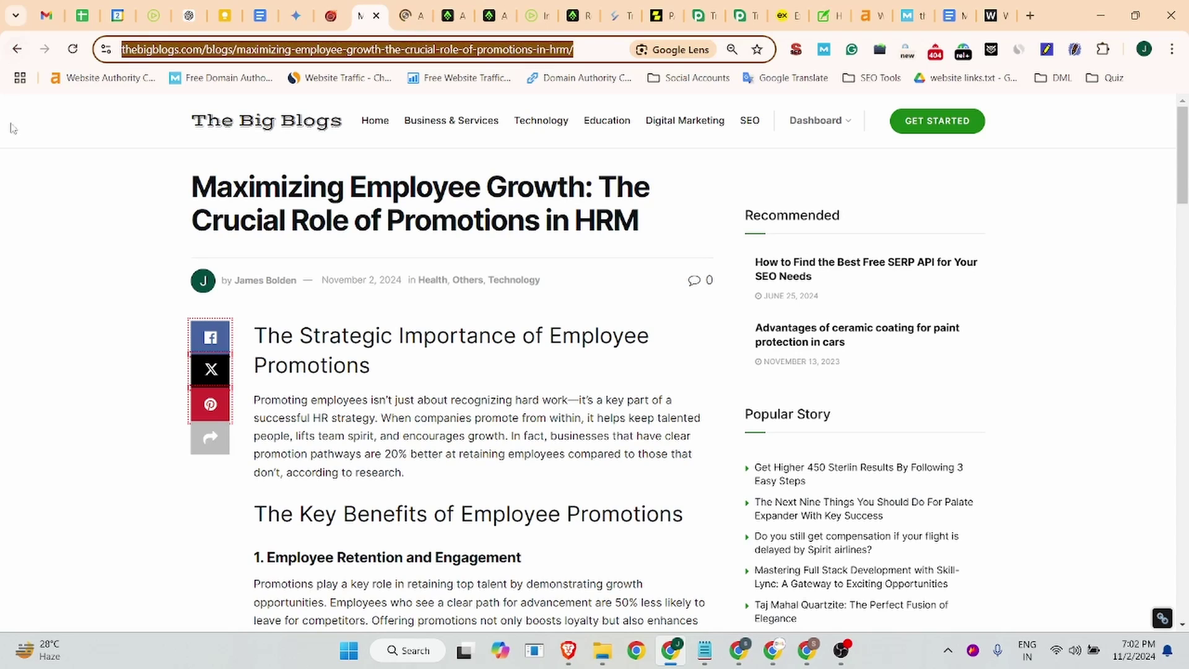
left_click(232, 53)
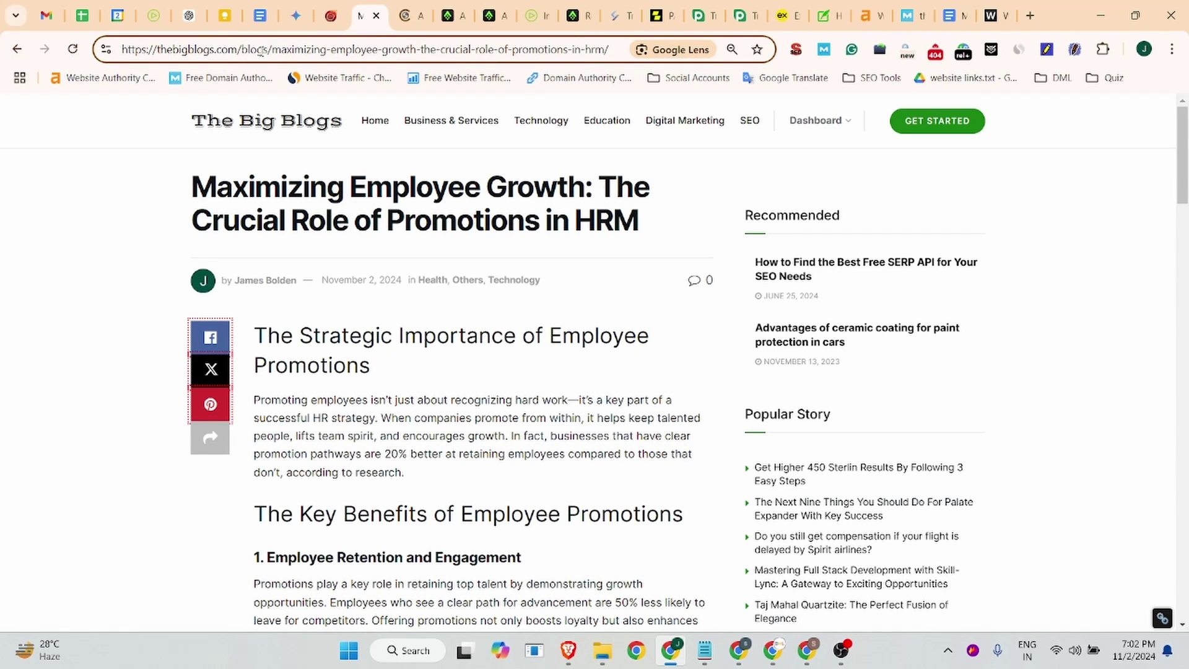
left_click_drag(268, 49, 241, 49)
triple_click(437, 49)
Inspect the HTML of the "employee promotions" link under Boosting Company Revenue, close the inspector and look through the rest of the article.
scroll(427, 372, "down", 2)
scroll(422, 400, "down", 5)
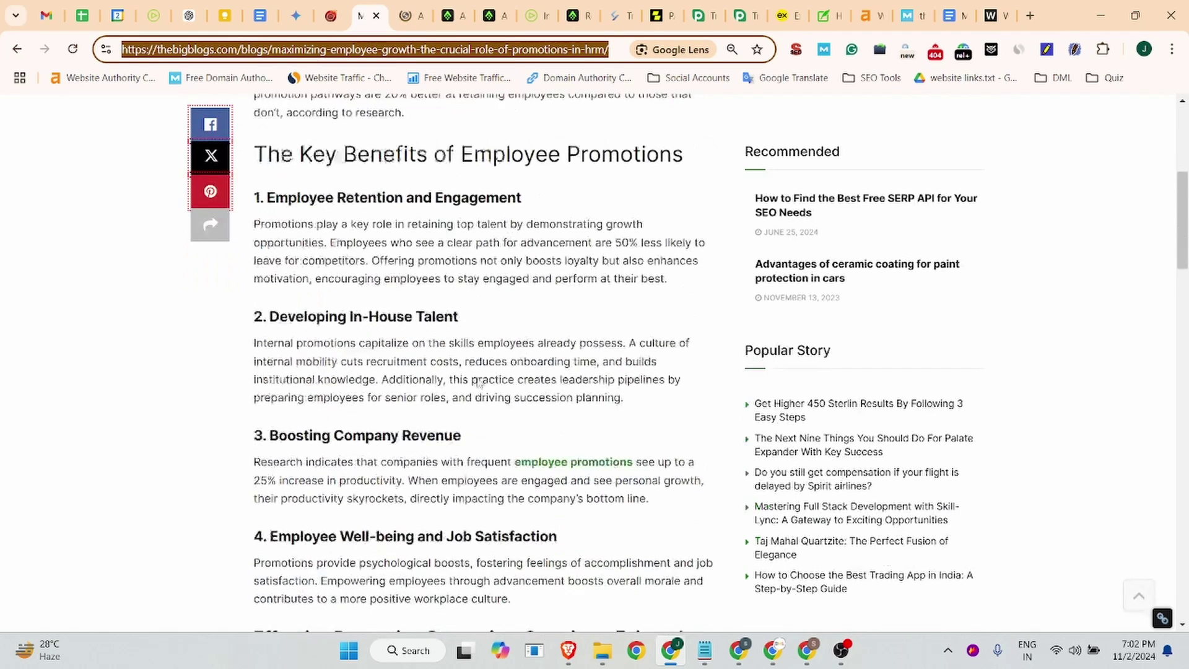
left_click(581, 360)
right_click(581, 360)
left_click(370, 17)
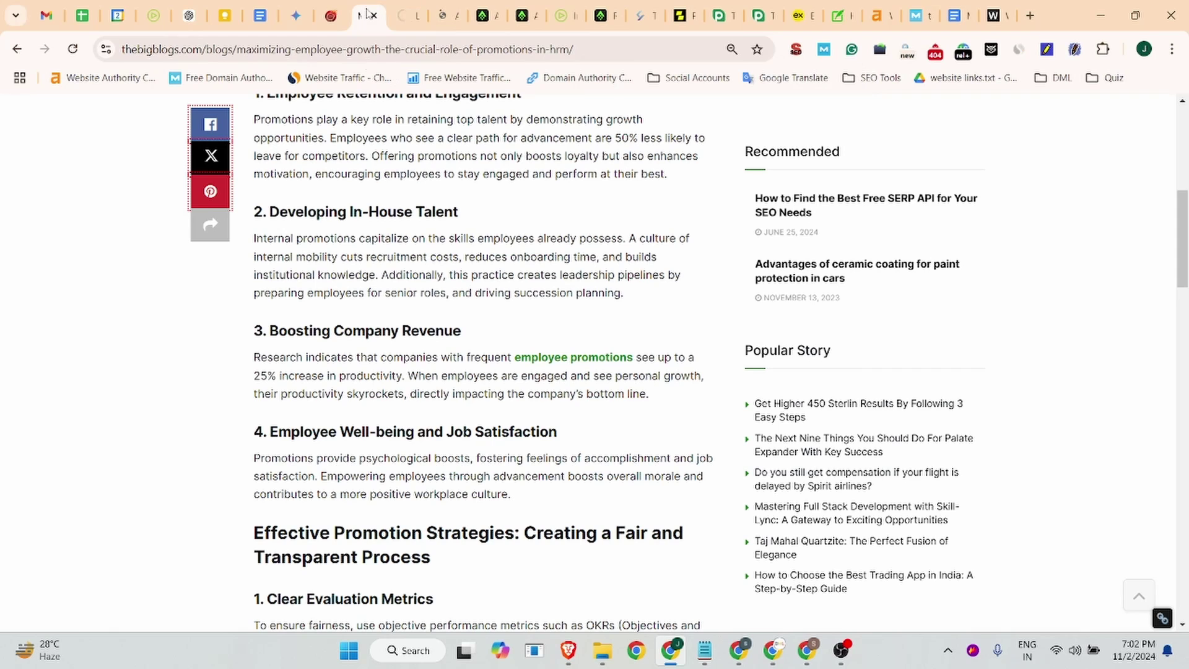
right_click(549, 355)
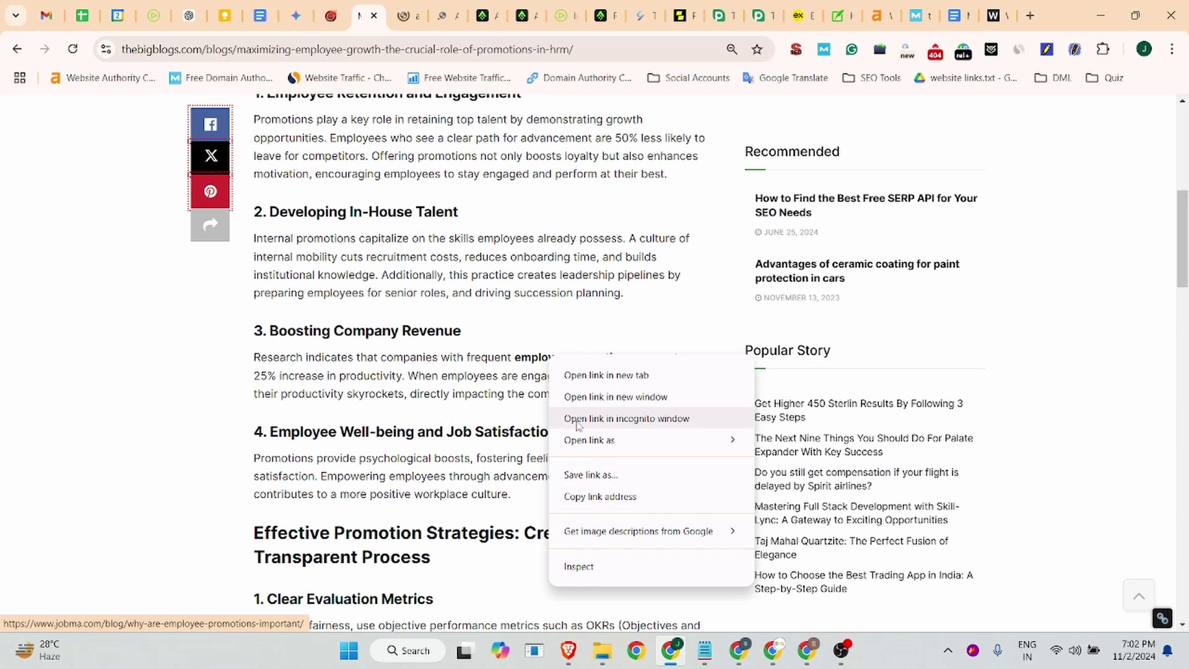
left_click(589, 568)
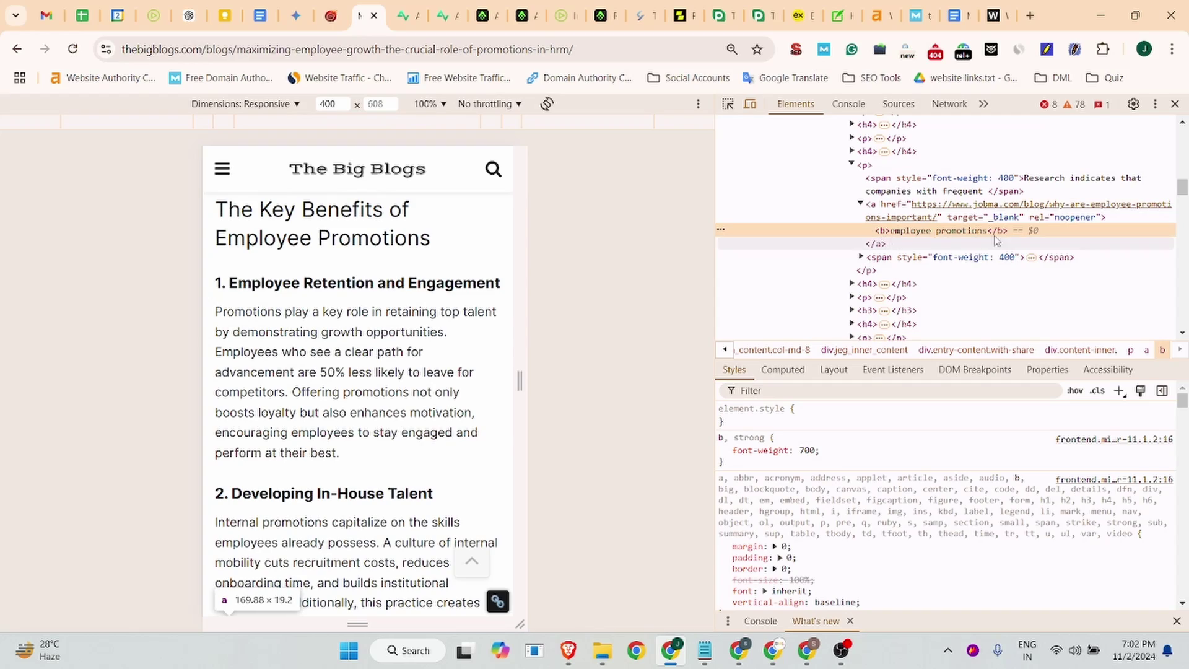
left_click(1175, 106)
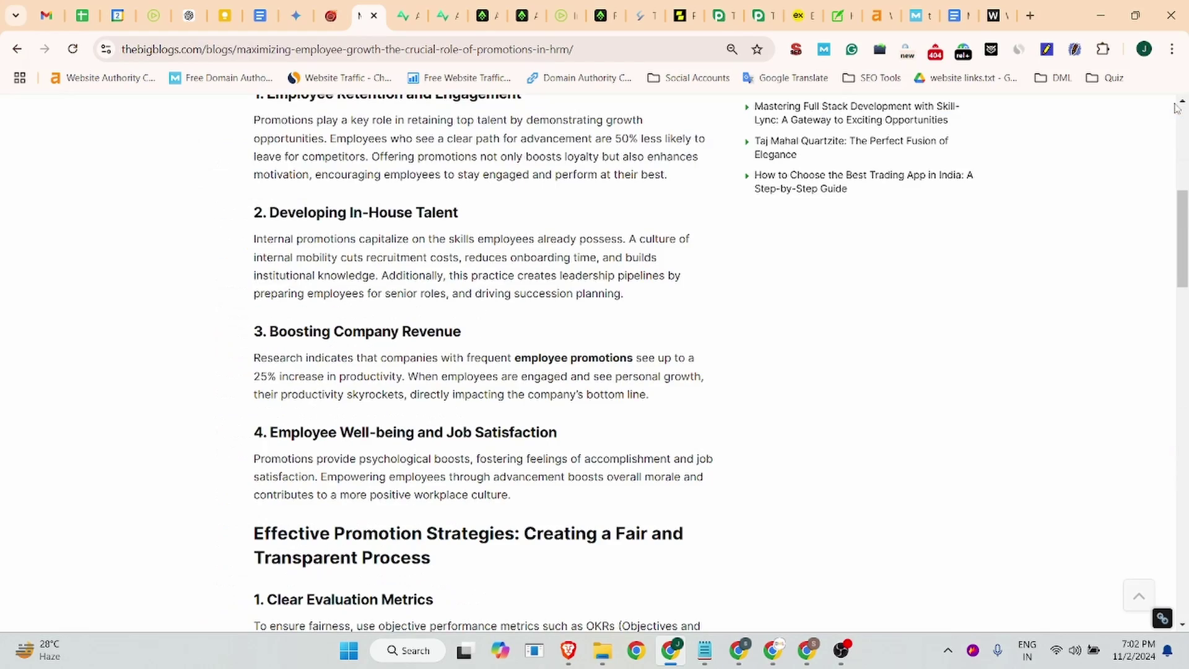
scroll(416, 310, "down", 7)
scroll(419, 308, "down", 10)
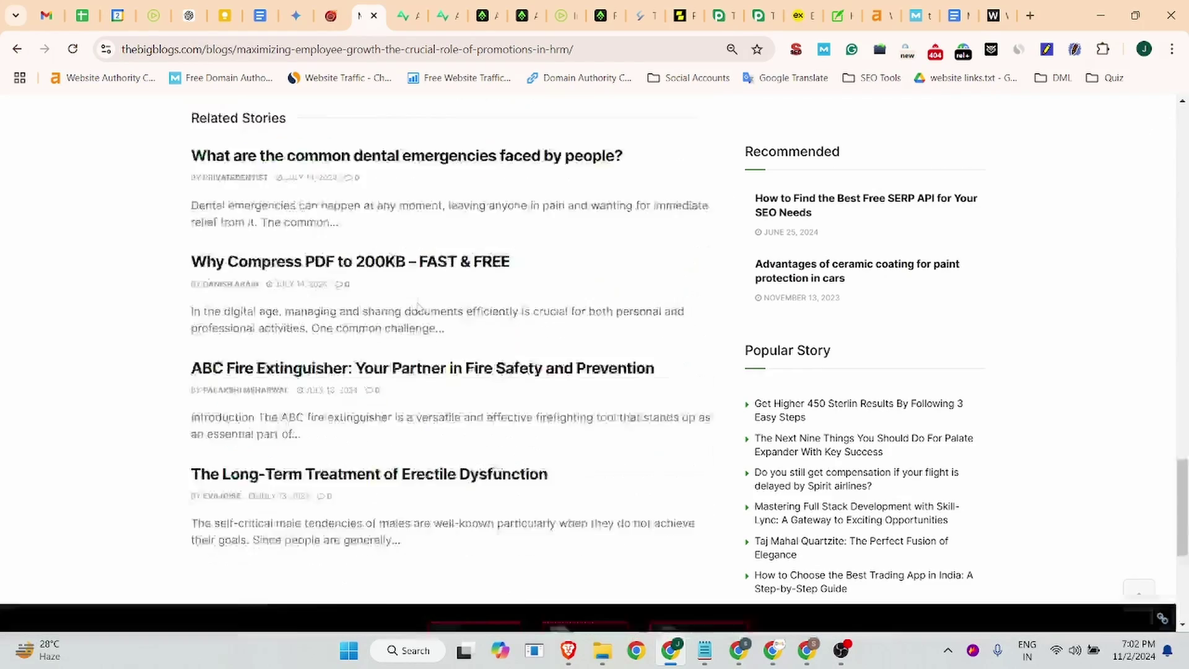
Copy the published article's full address and open it in a new incognito window to check public access.
scroll(417, 310, "up", 5)
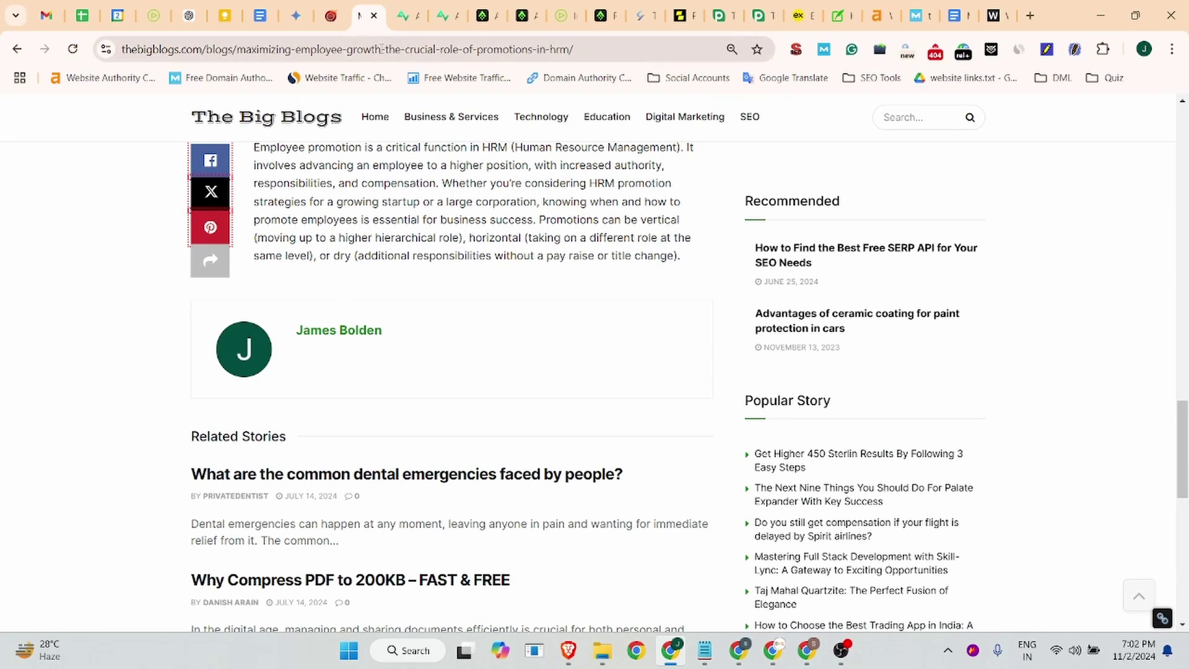
left_click(407, 50)
key("ctrl+c")
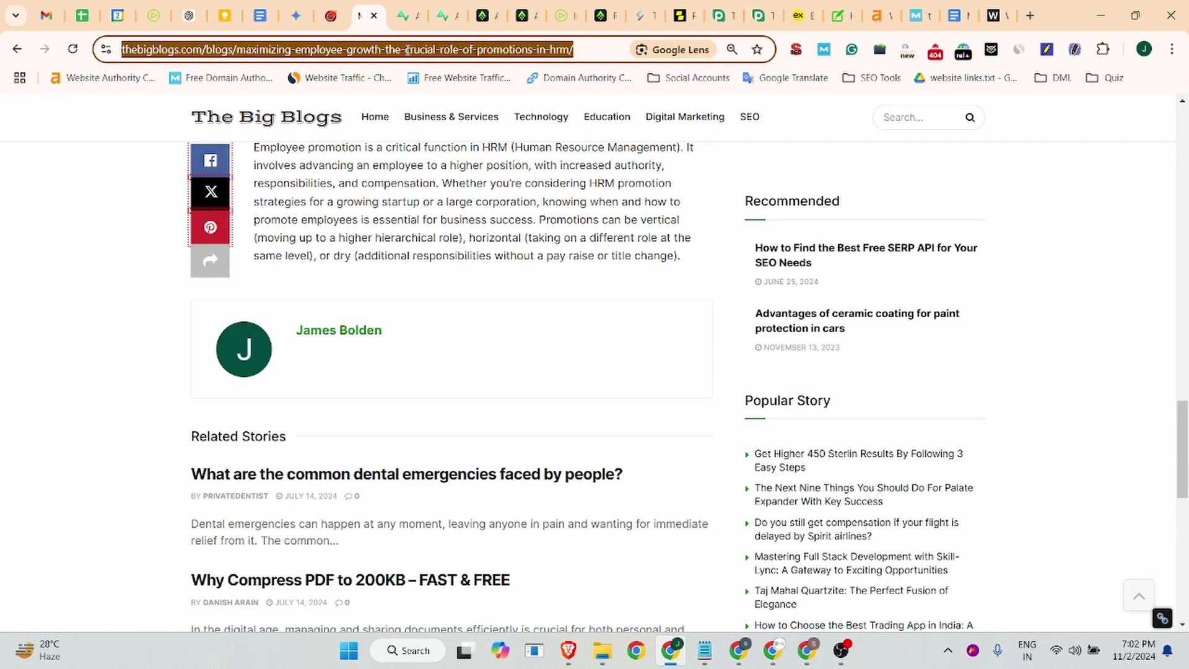
key("ctrl+shift+n")
key("ctrl+v")
key("Return")
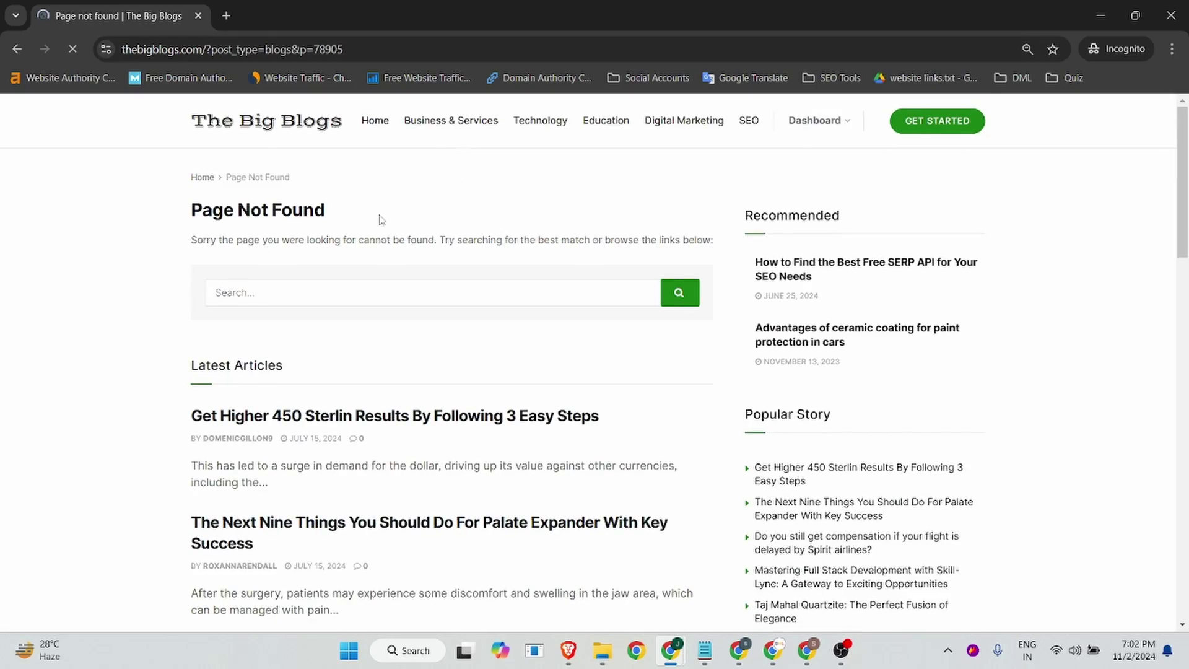
Look through the page loaded in the incognito window, close that window and return to the beginning of the published article.
scroll(381, 220, "down", 20)
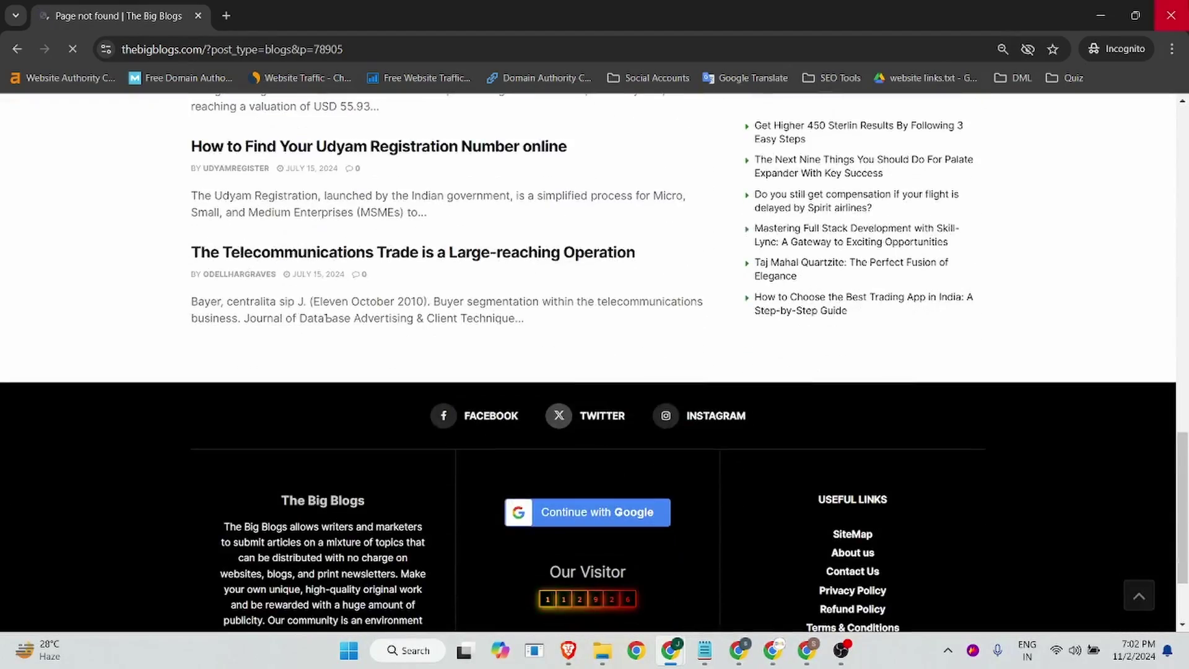
key("ctrl+w")
scroll(531, 322, "up", 15)
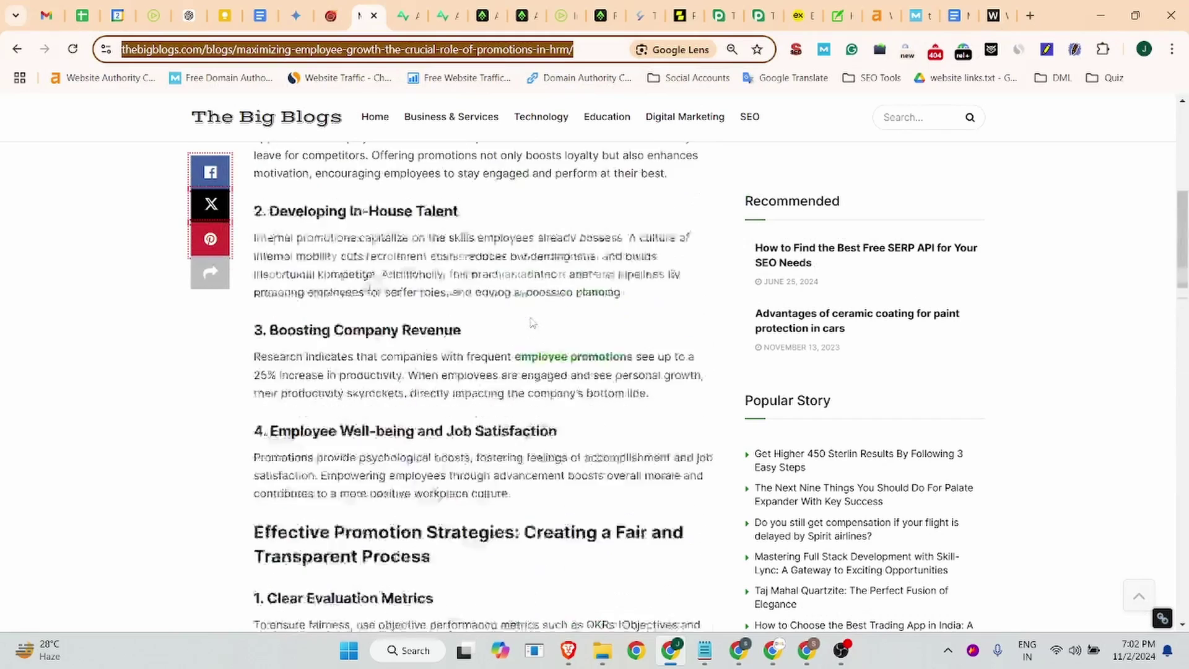
scroll(531, 322, "up", 5)
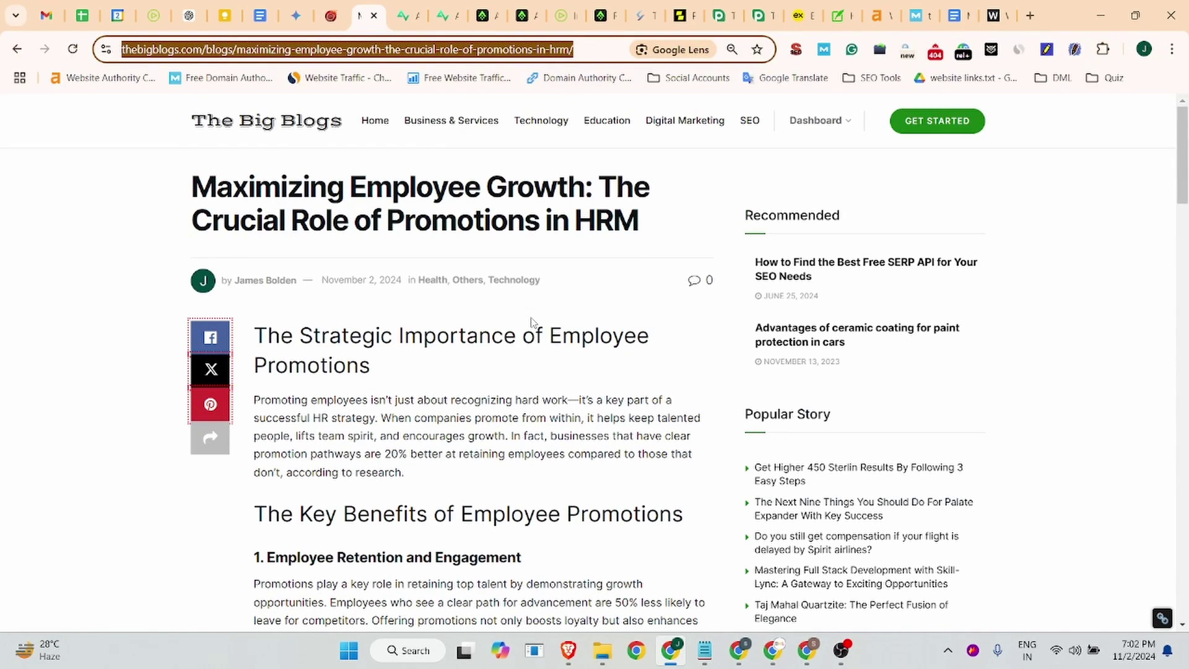